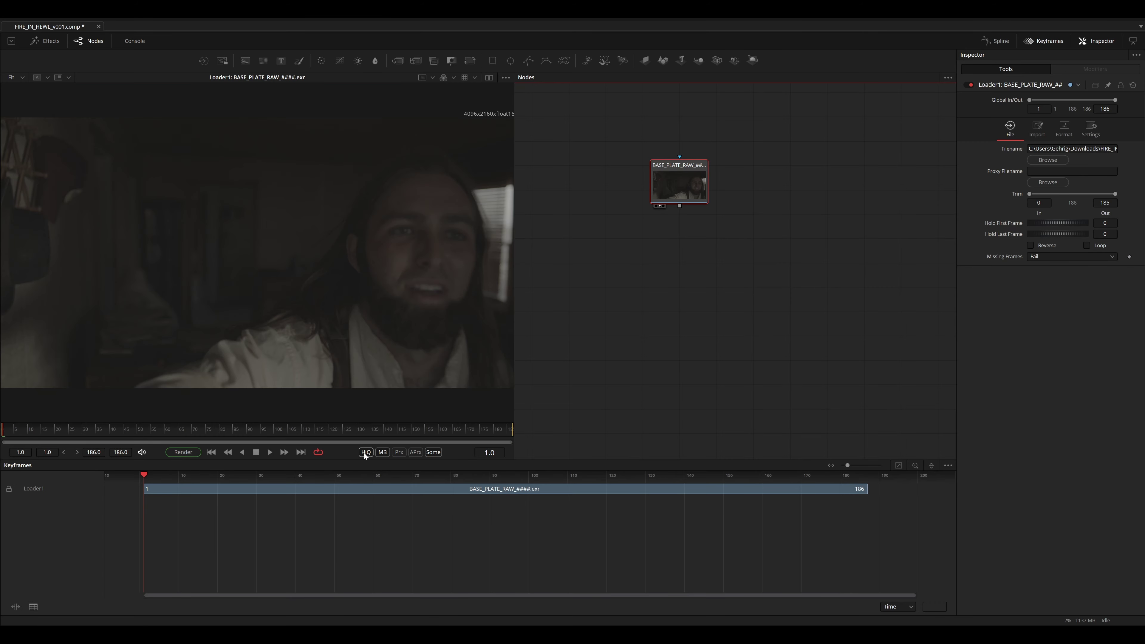
- Turn off high quality and motion blur rendering and enable proxy previews at a chosen proxy level
left_click(383, 452)
right_click(398, 453)
left_click(411, 484)
- Add a Color Space Transform node connected after the BASE_PLATE_RAW loader
scroll(714, 158, "down", 2)
key("shift+space")
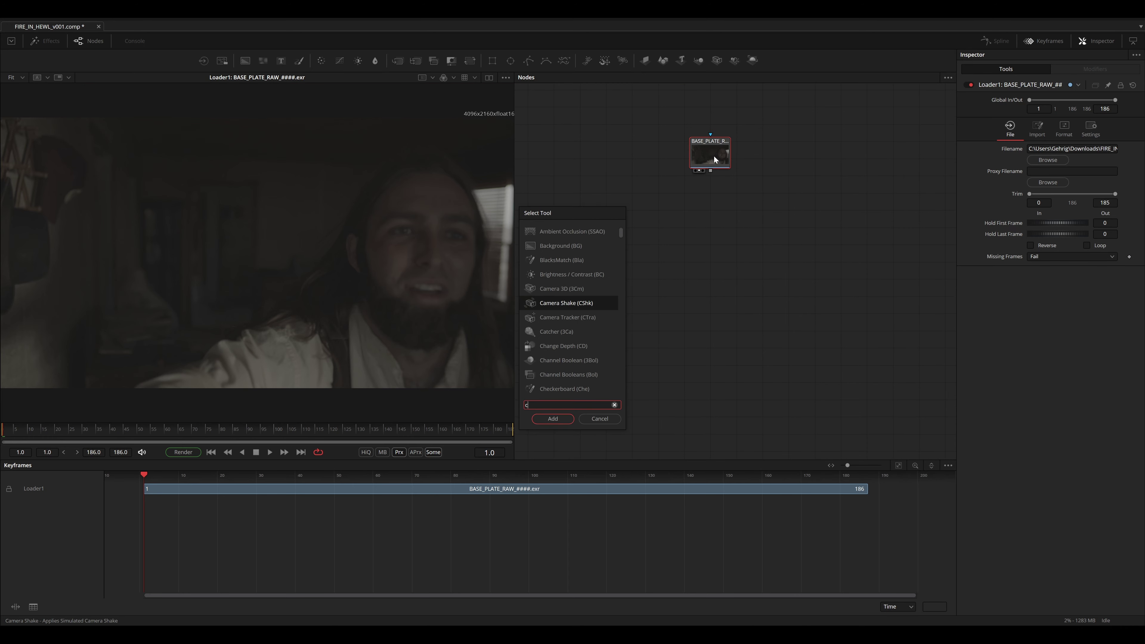
type("color space")
key("Down")
key("Return")
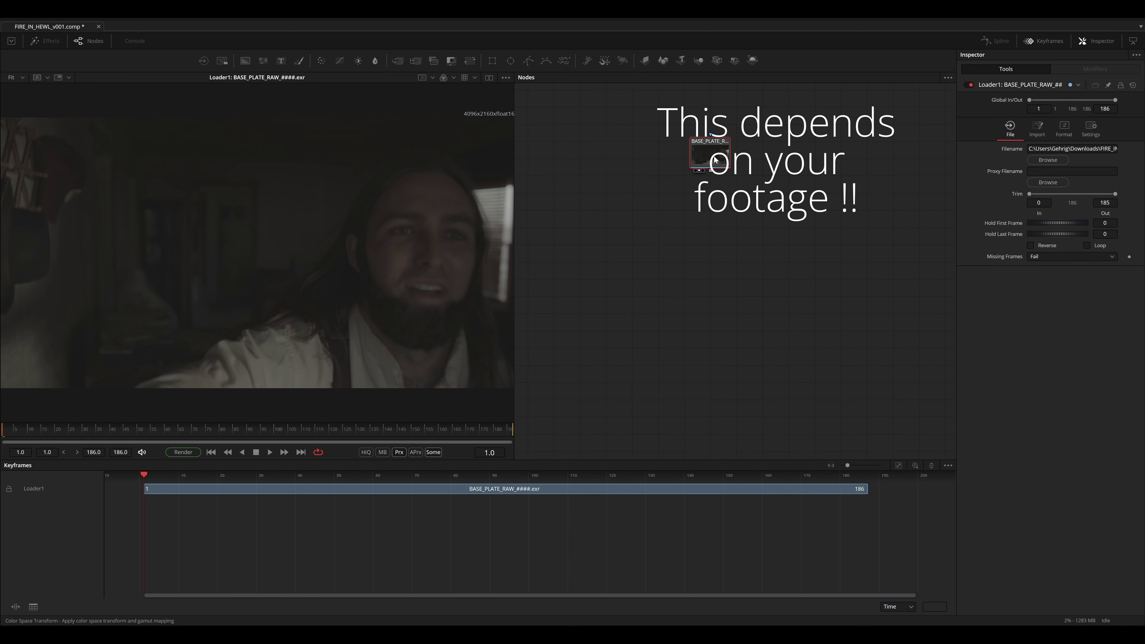
- Set the Color Space Transform's input color space to REDWideGamutRGB and its input gamma to RED Log3G10
left_click(1048, 134)
left_click(1059, 193)
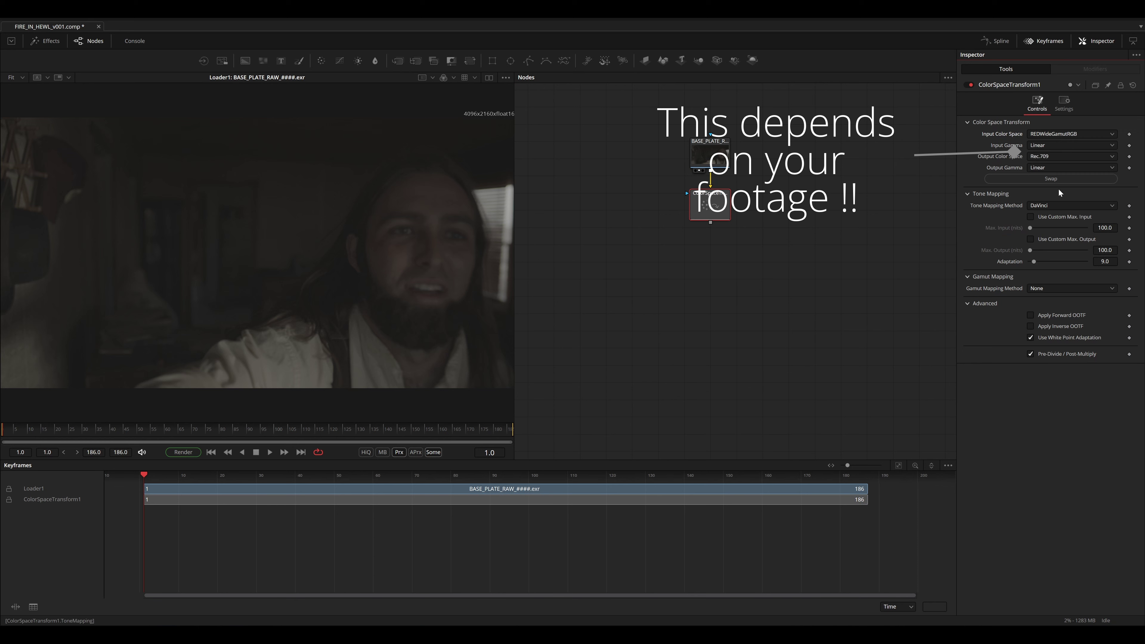
left_click(1046, 144)
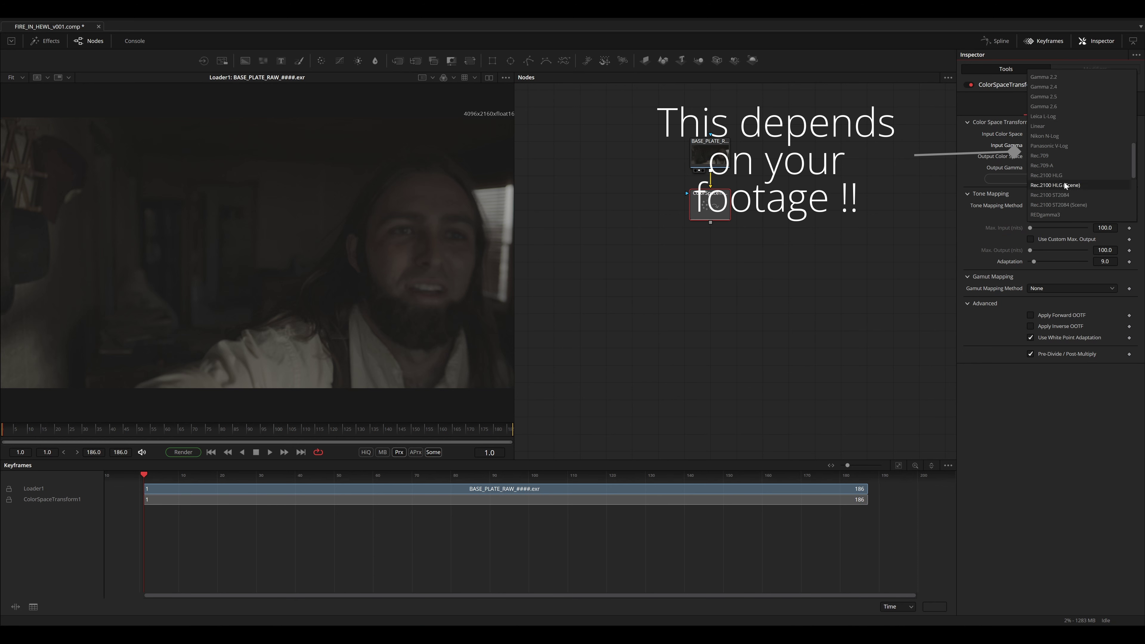
scroll(1064, 183, "down", 3)
left_click(1061, 131)
- Set the node's tone mapping to None, disable white point adaptation and pre-divide/post-multiply, and display the node in the viewer
left_click(1047, 205)
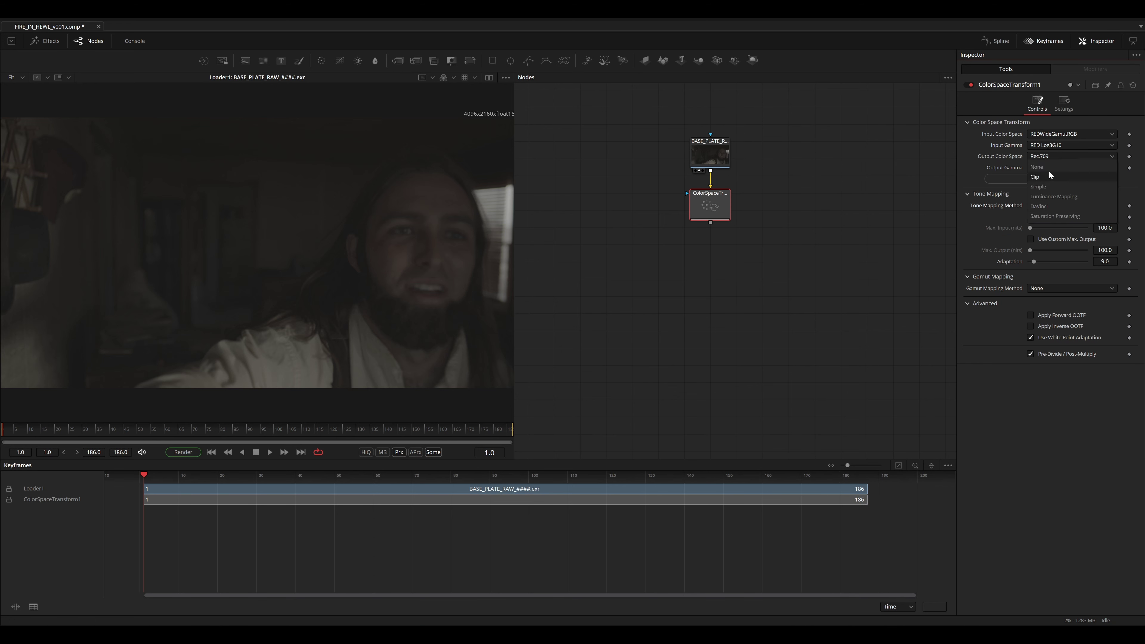
left_click(1047, 167)
left_click(1031, 282)
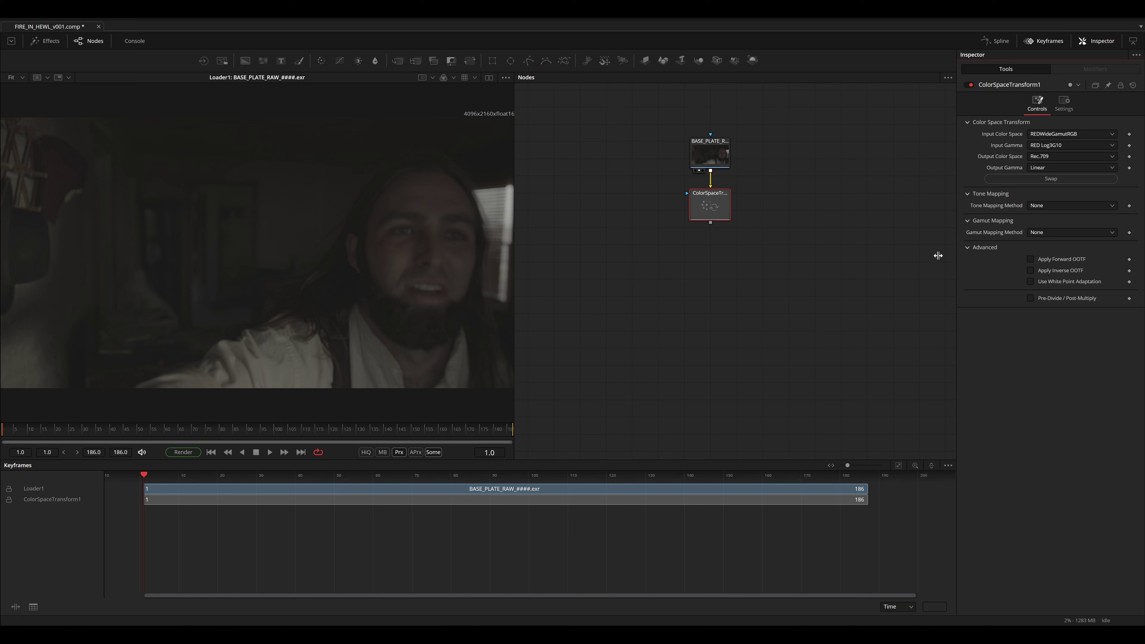
key("1")
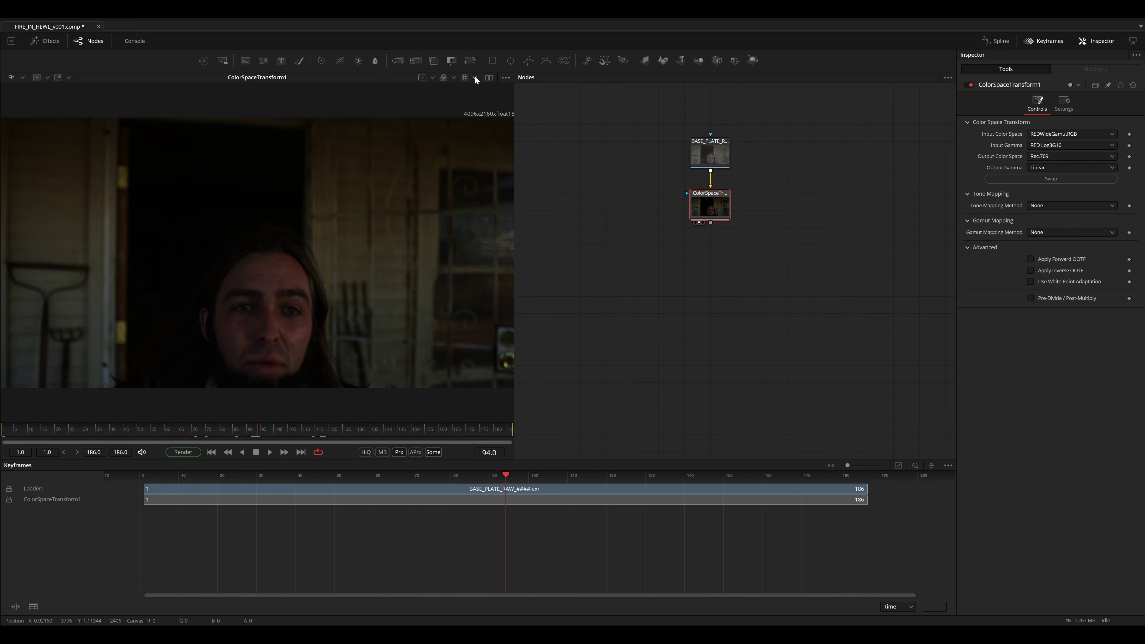
- Apply a Color Space Transform LUT to the viewer and open its editor
left_click(475, 78)
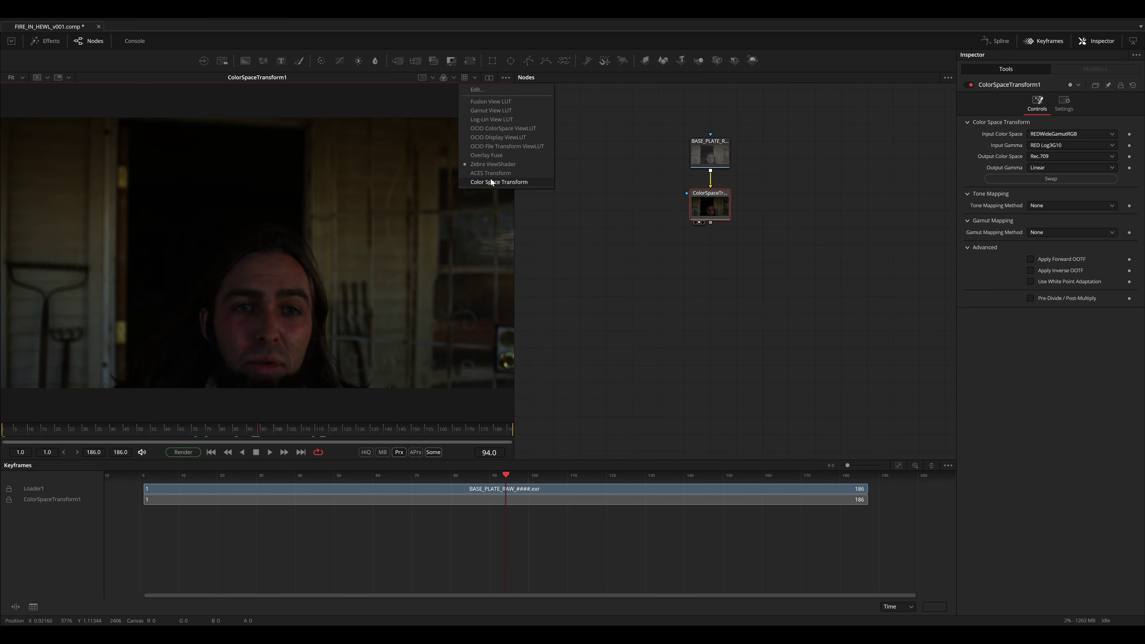
left_click(491, 182)
left_click(475, 78)
left_click(477, 89)
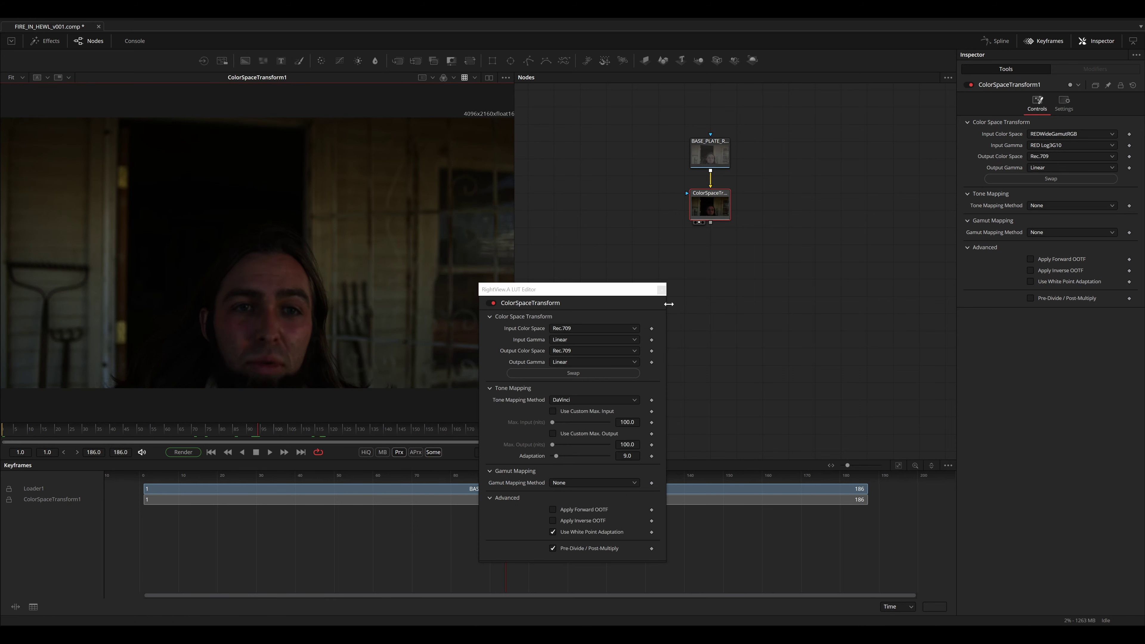
- Set the viewer LUT's output color space to REDWideGamutRGB and choose its output gamma
left_click_drag(559, 291, 647, 213)
left_click(661, 272)
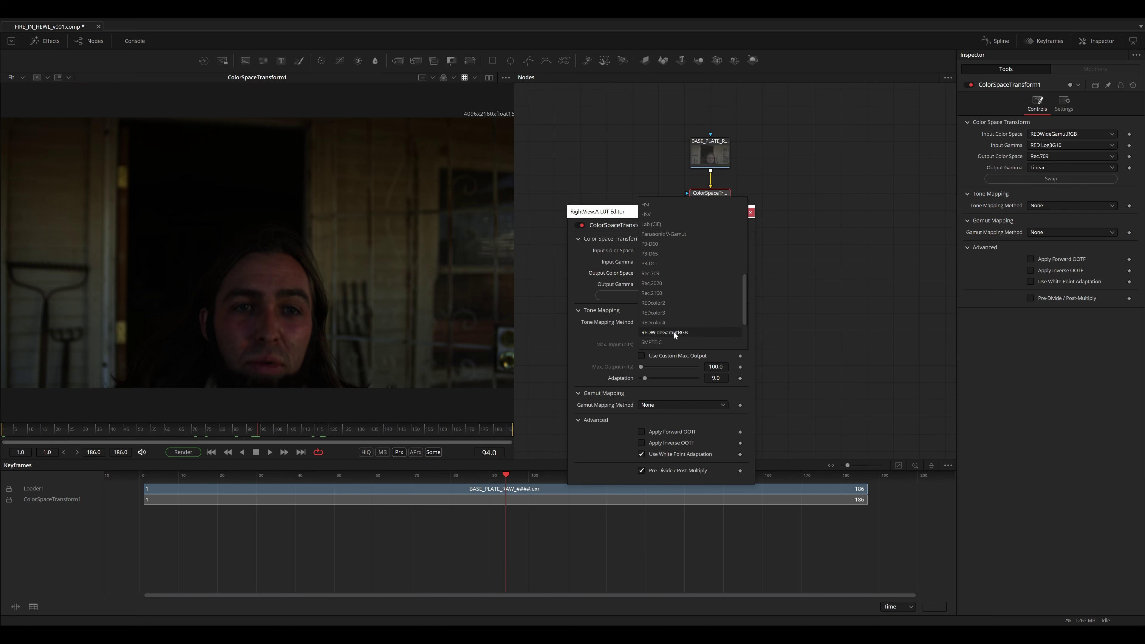
left_click(674, 331)
left_click(658, 284)
left_click(657, 322)
- Set the viewer LUT's tone mapping to None, disable white point adaptation and pre-divide/post-multiply, and close the editor
left_click(657, 321)
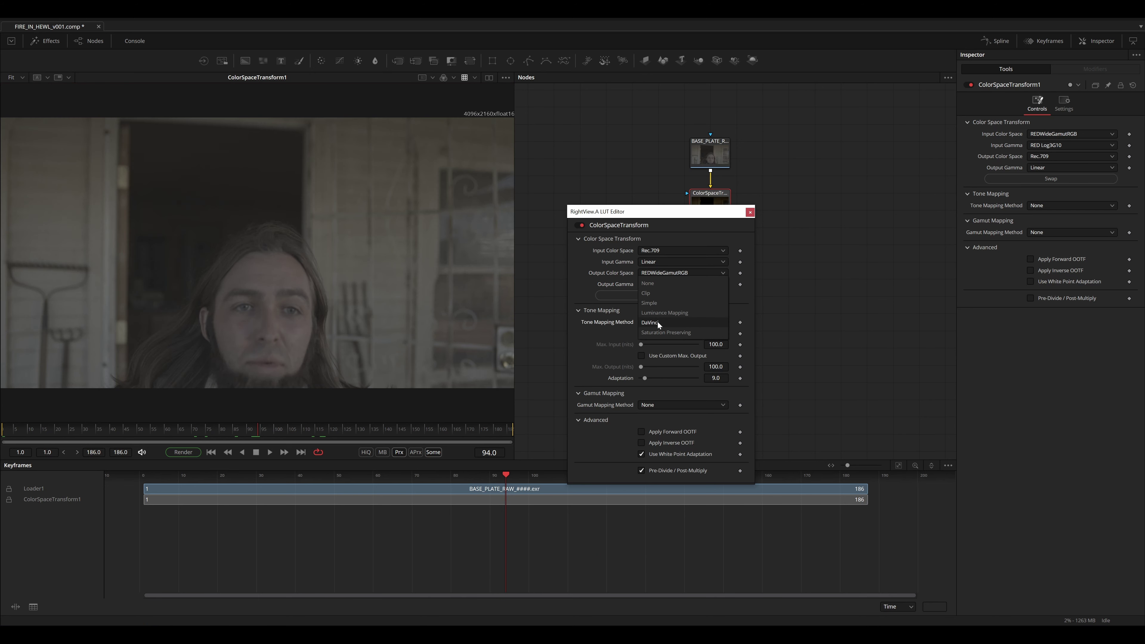
left_click(658, 283)
left_click(641, 399)
left_click(641, 414)
left_click(750, 212)
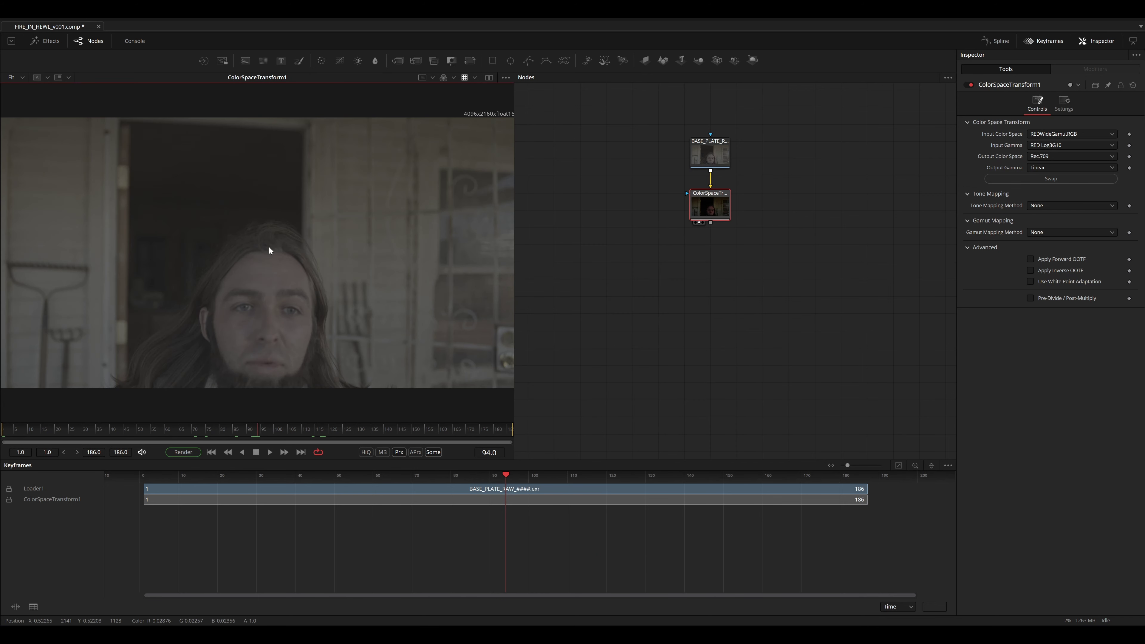
- Add a Fusion View LUT on top of the viewer's Color Space Transform and open the LUT editor
right_click(270, 250)
mouse_move(316, 324)
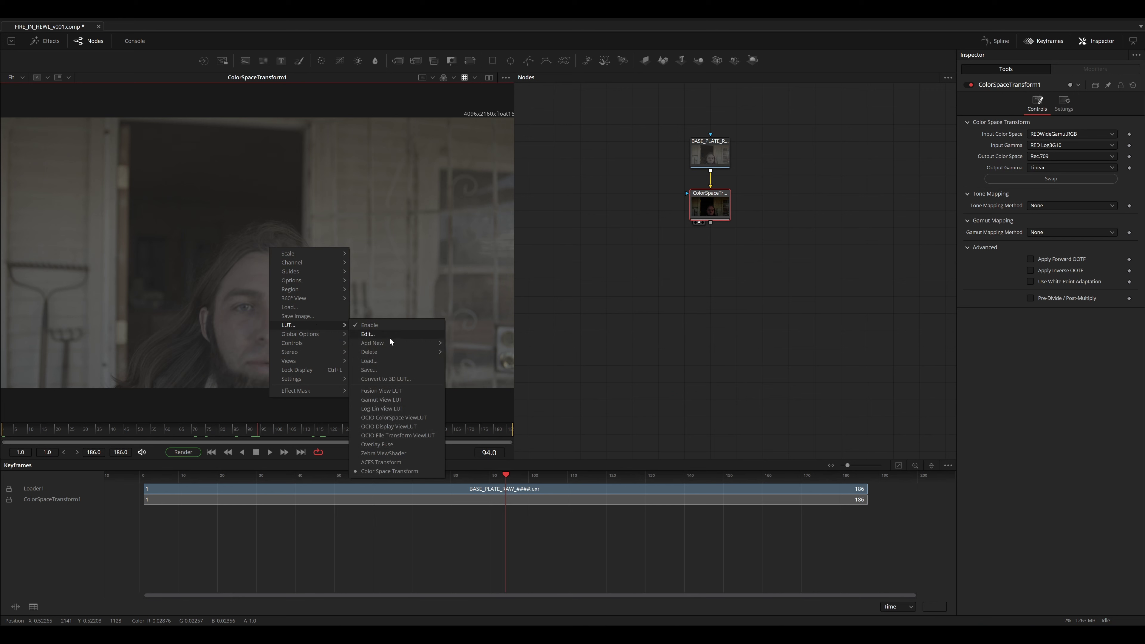
mouse_move(387, 342)
left_click(472, 344)
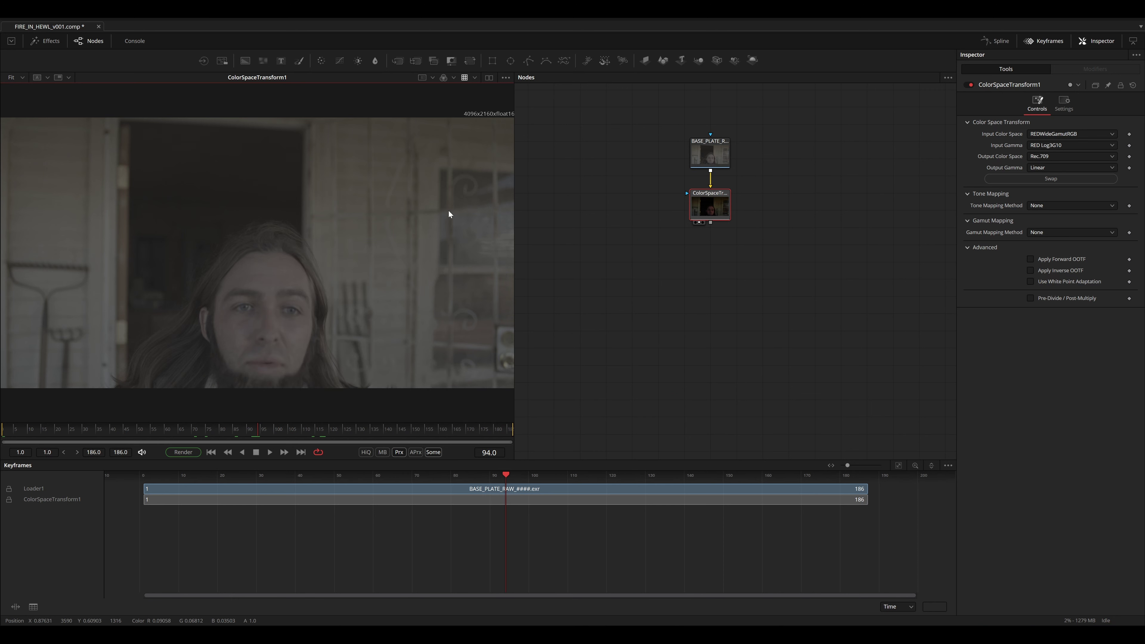
left_click(474, 78)
left_click(481, 92)
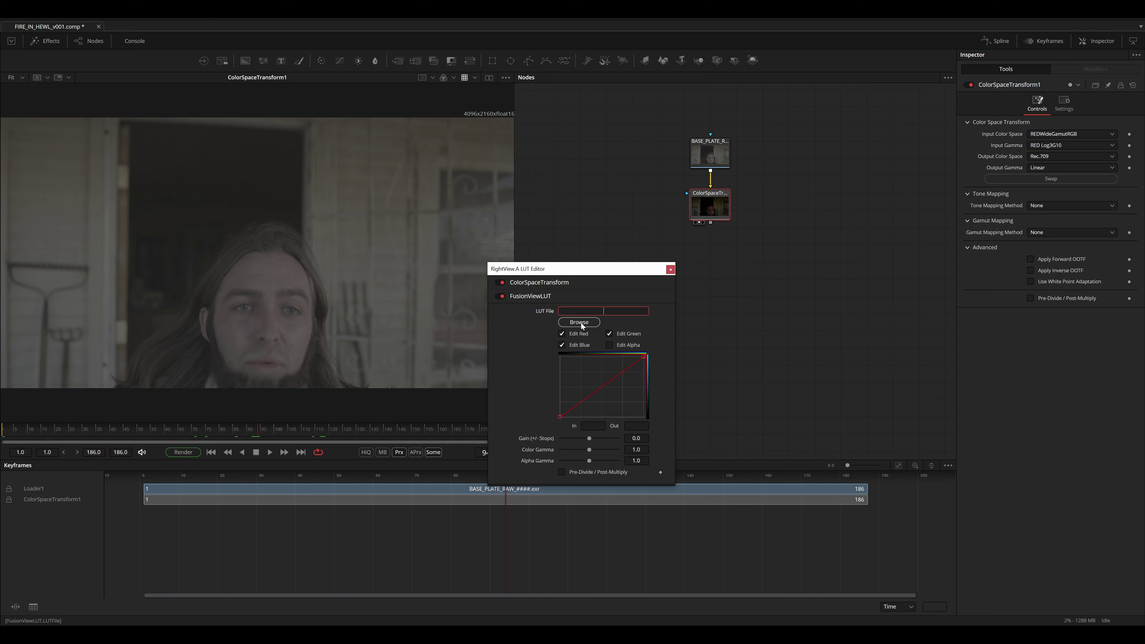
- Load the LUT file from the FIRE_IN_THE_HEWL project folders into the Fusion View LUT and close the editor
left_click(579, 322)
left_click(734, 177)
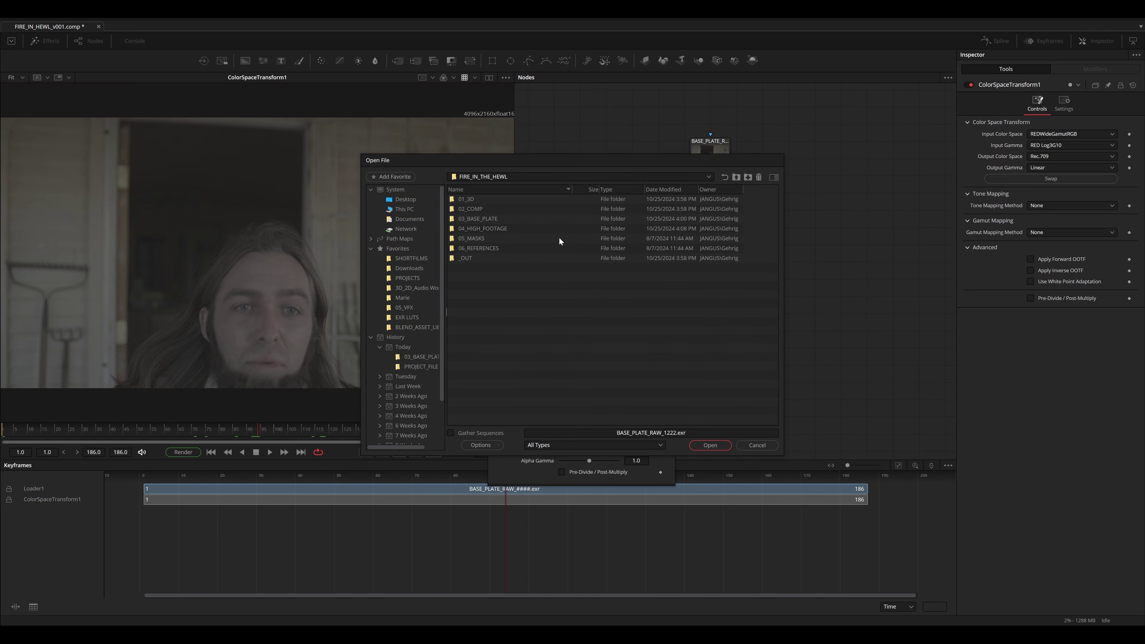
double_click(494, 226)
double_click(502, 210)
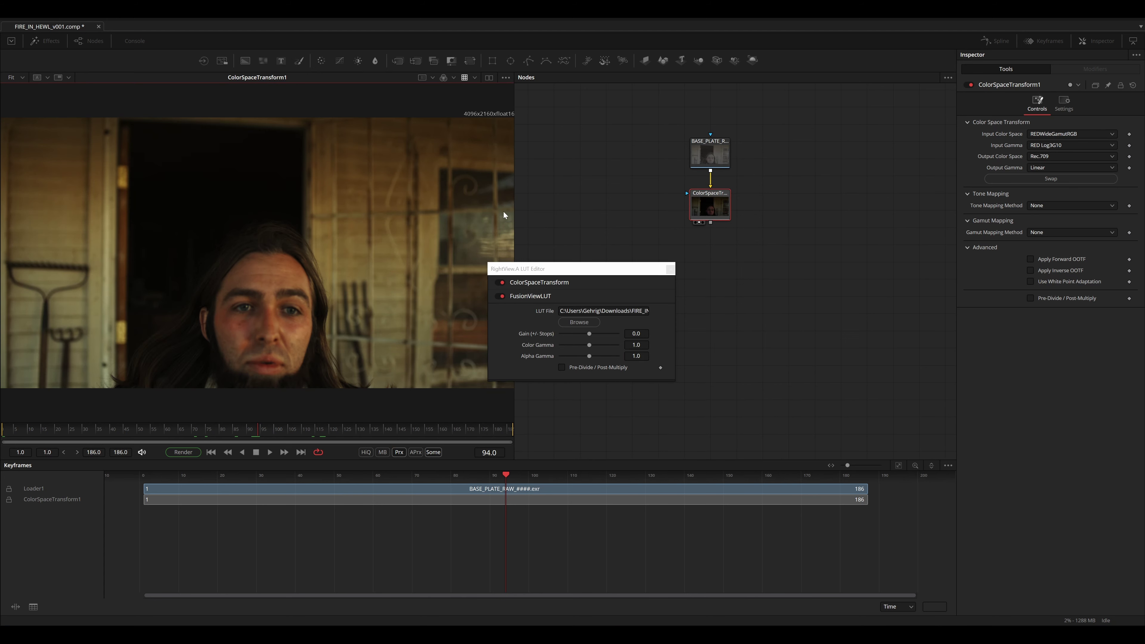
left_click(671, 269)
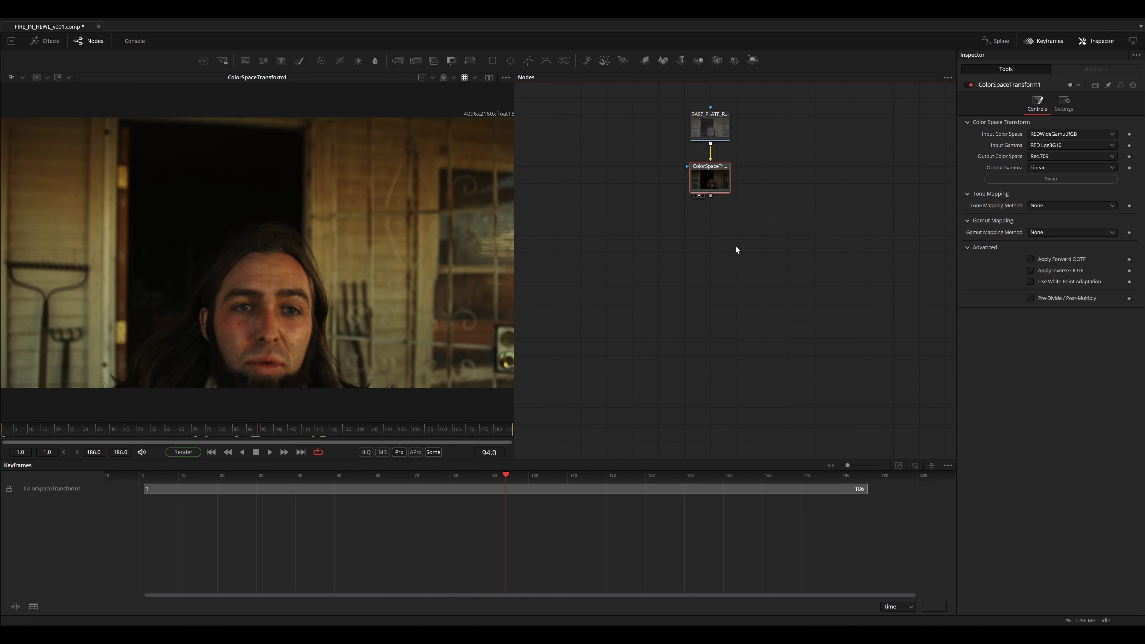
- Add a Reduce Noise v5 node connected after the Color Space Transform node
key("shift+space")
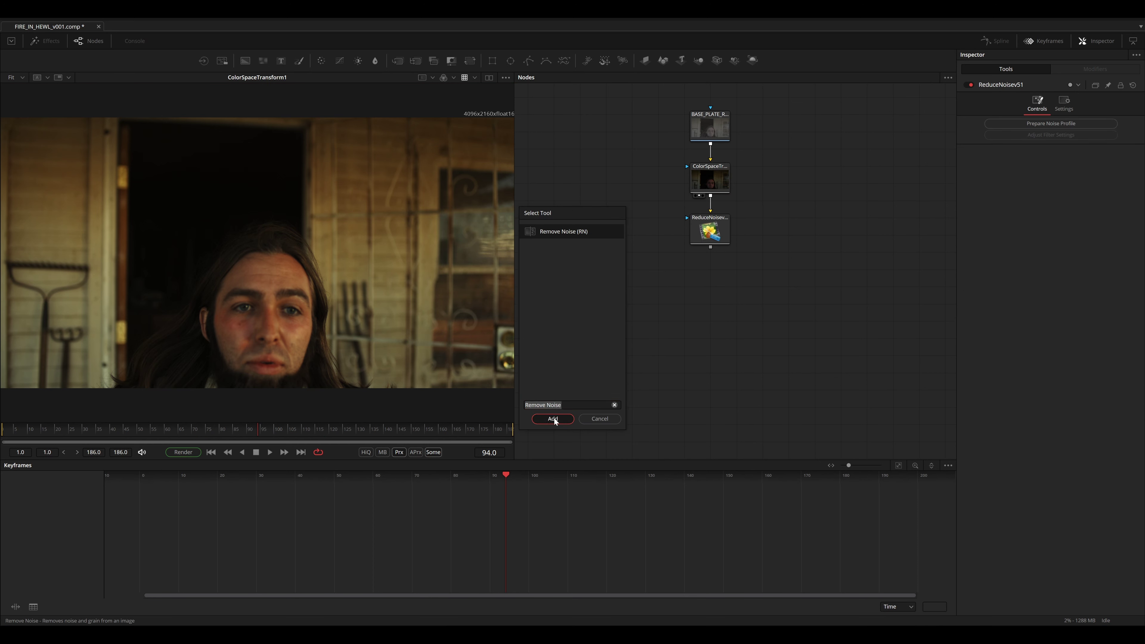
left_click(554, 418)
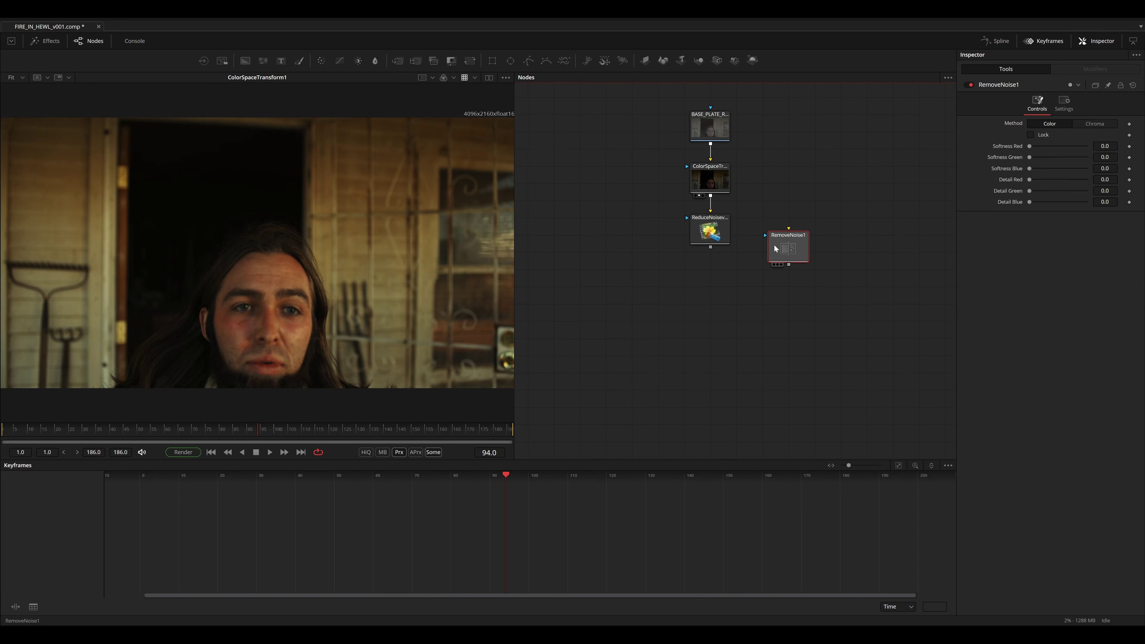
left_click_drag(774, 248, 782, 233)
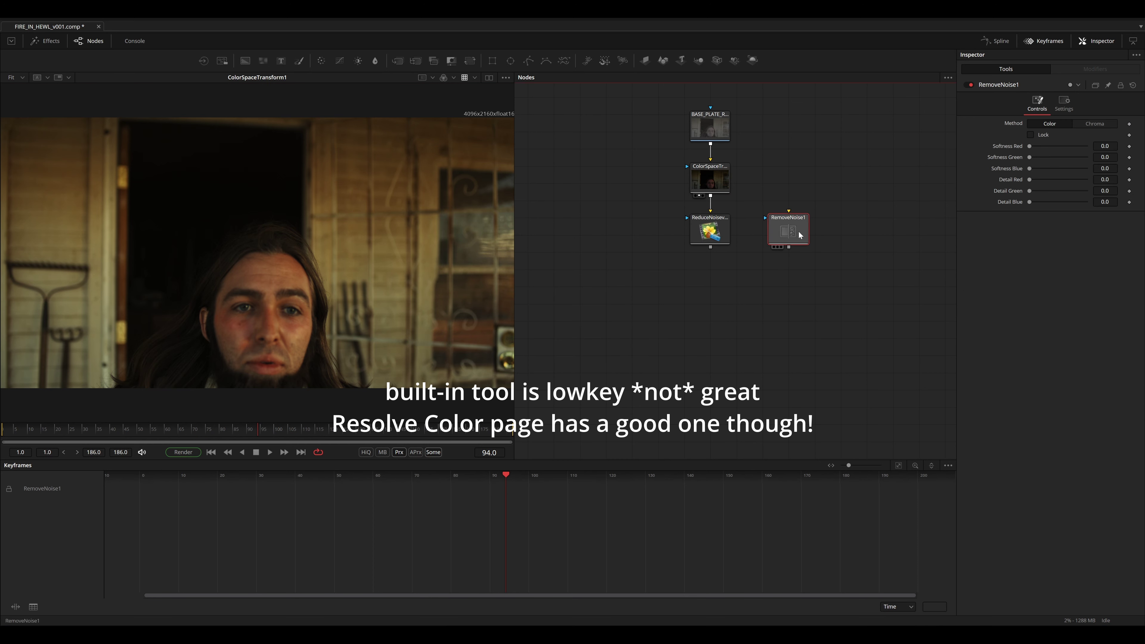
key("Delete")
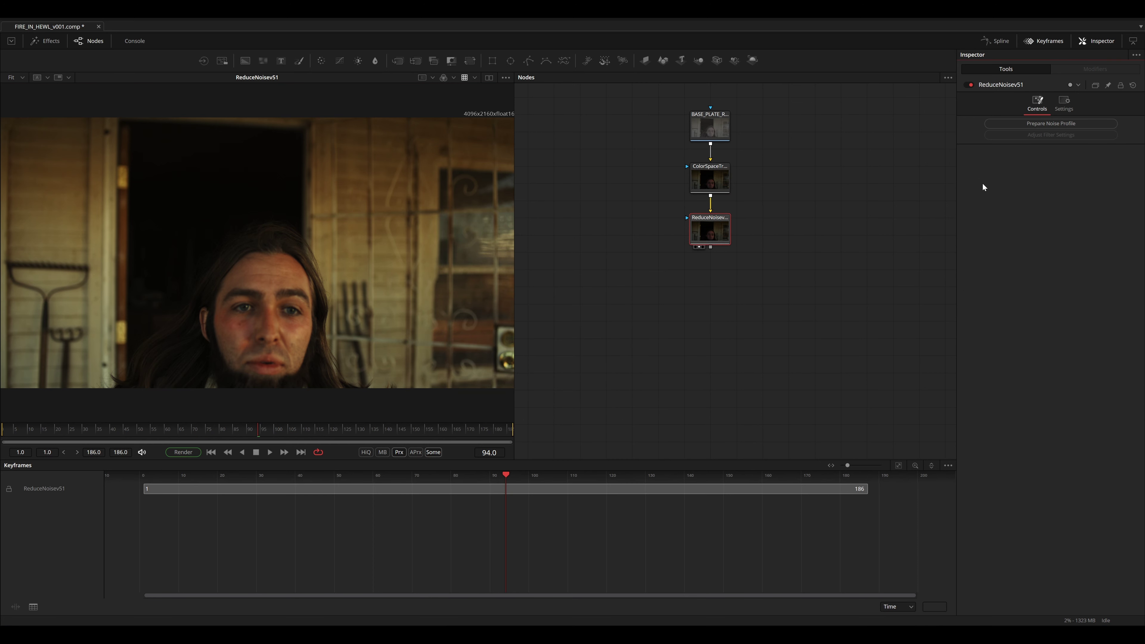
- Generate an automatic noise profile for the Reduce Noise node and switch to adjusting and previewing the filter
left_click(1050, 124)
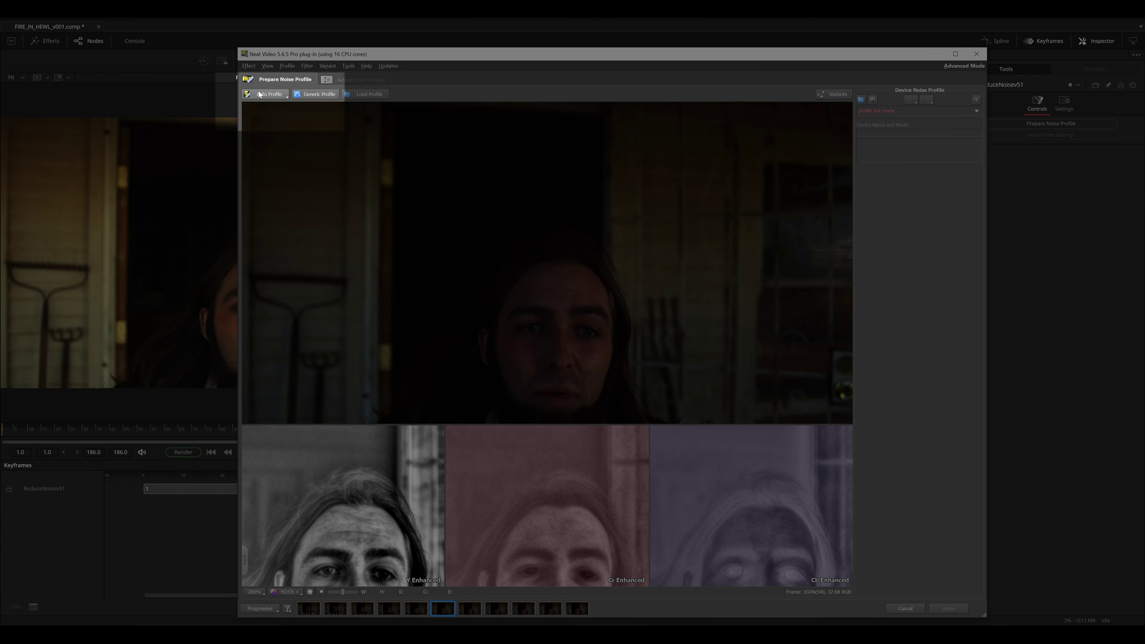
left_click(260, 94)
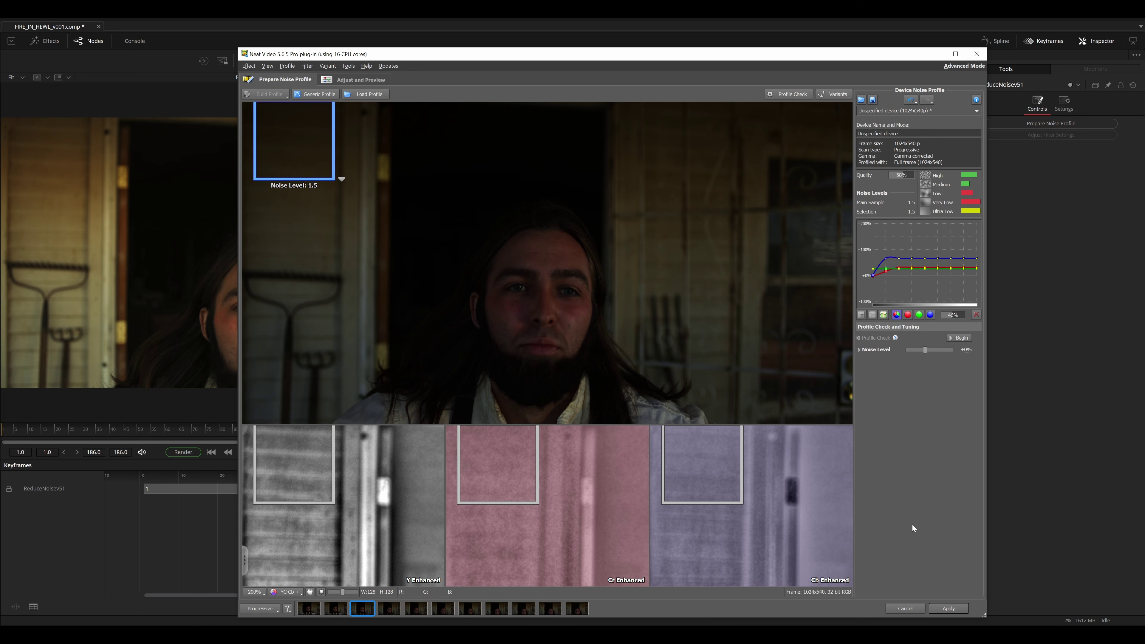
left_click(357, 80)
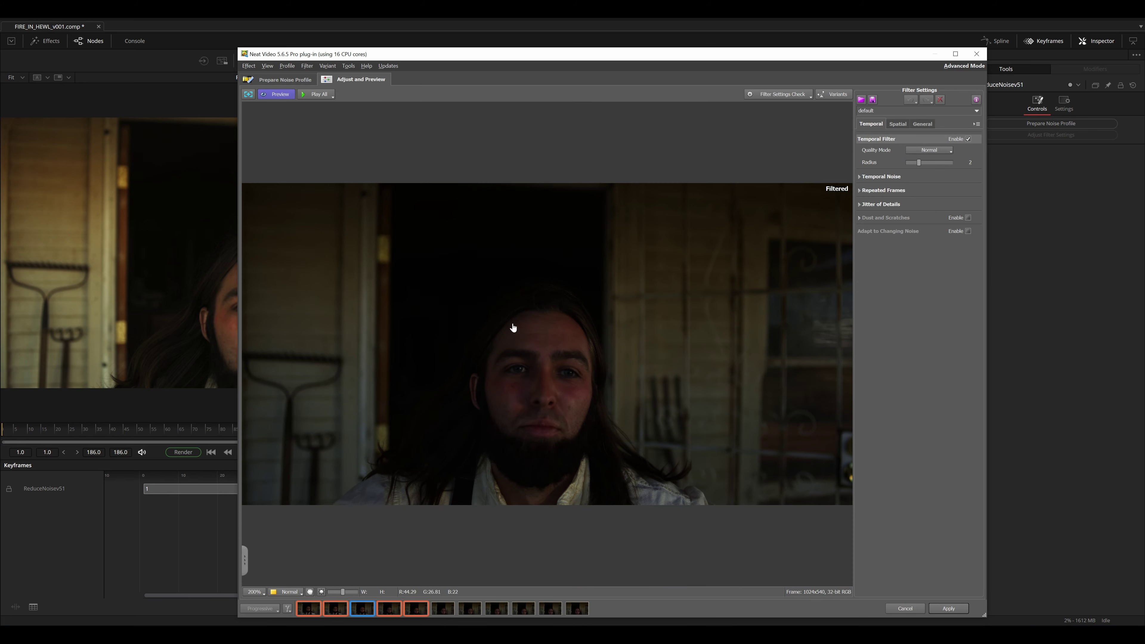
- Set the temporal filter's noise reduction amount to 75% and compare the filtered face with the original
scroll(375, 314, "up", 3)
left_click_drag(631, 447, 232, 301)
left_click_drag(669, 366, 505, 243)
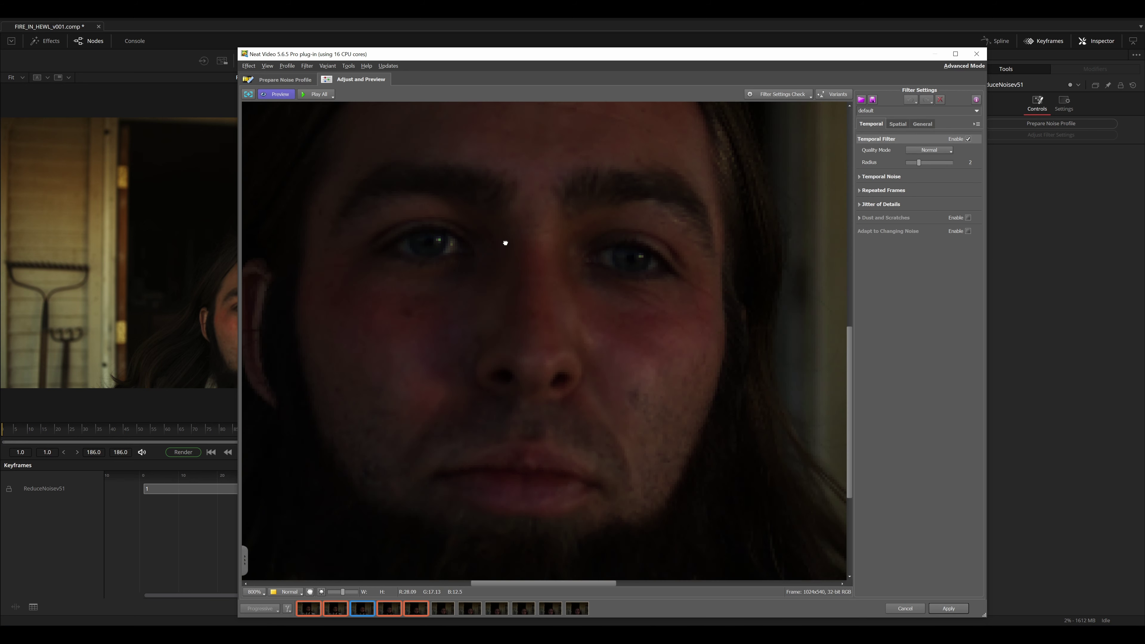
scroll(539, 289, "down", 1)
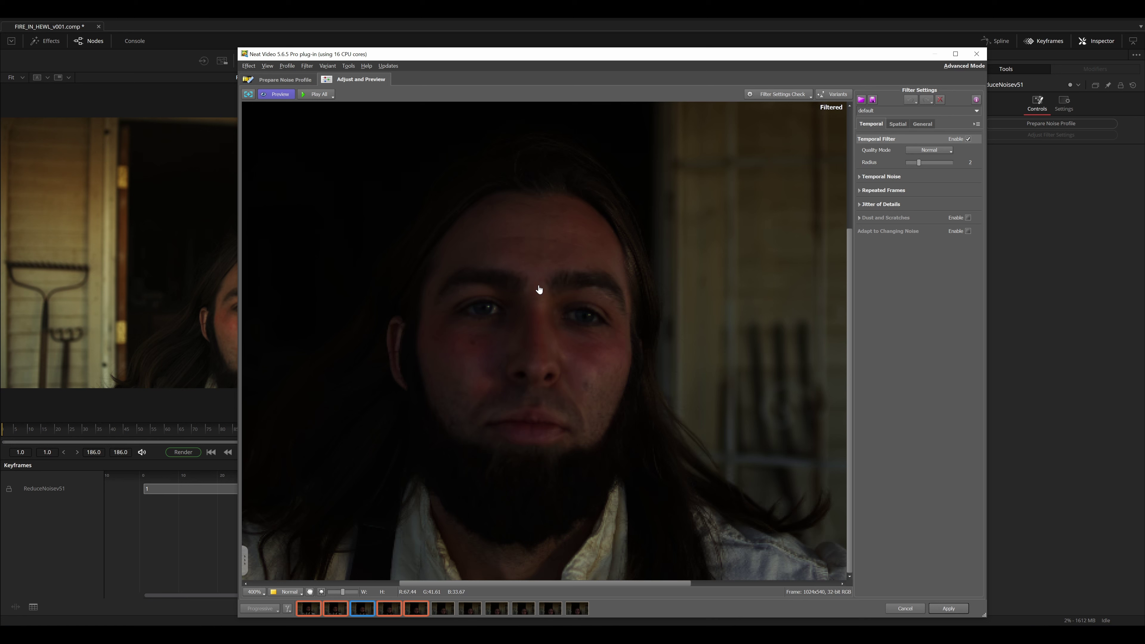
left_click(863, 178)
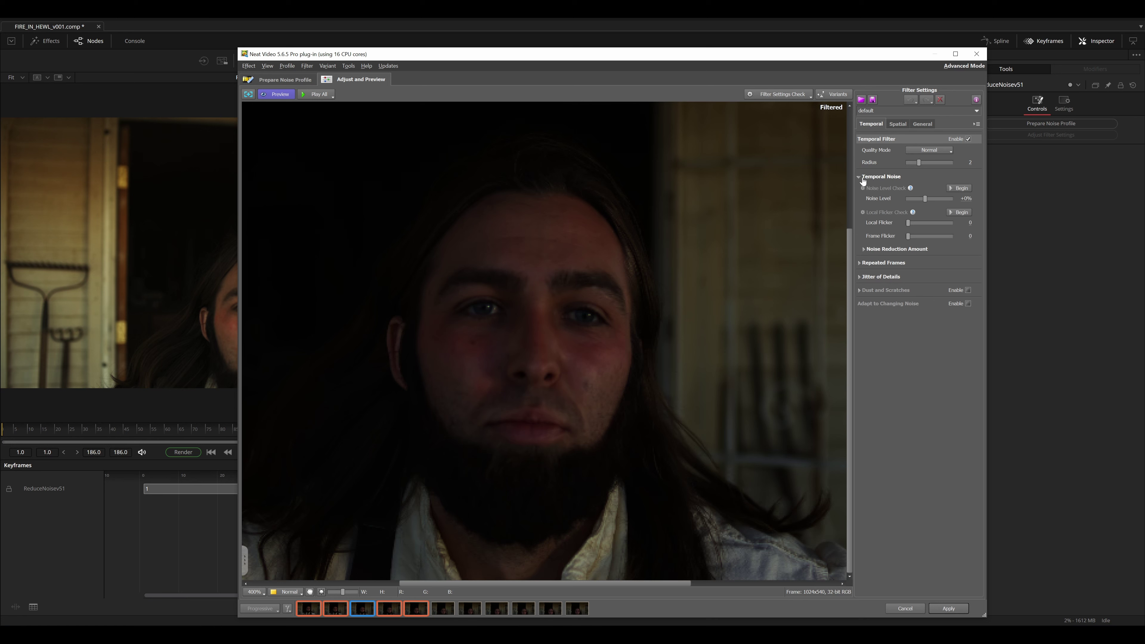
left_click(863, 248)
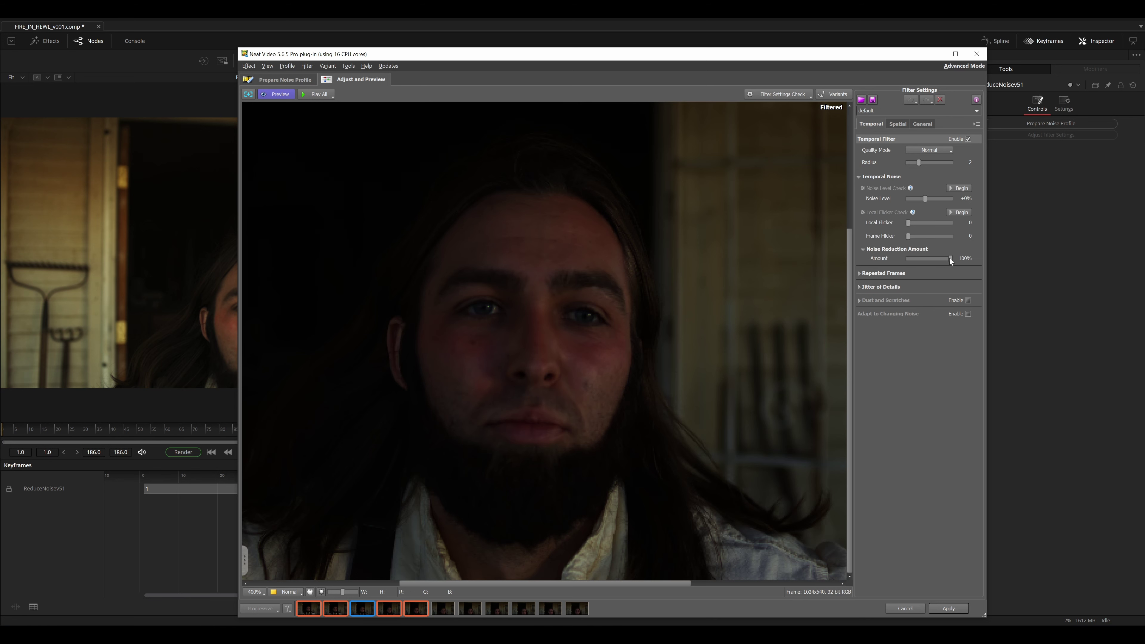
left_click_drag(949, 259, 939, 259)
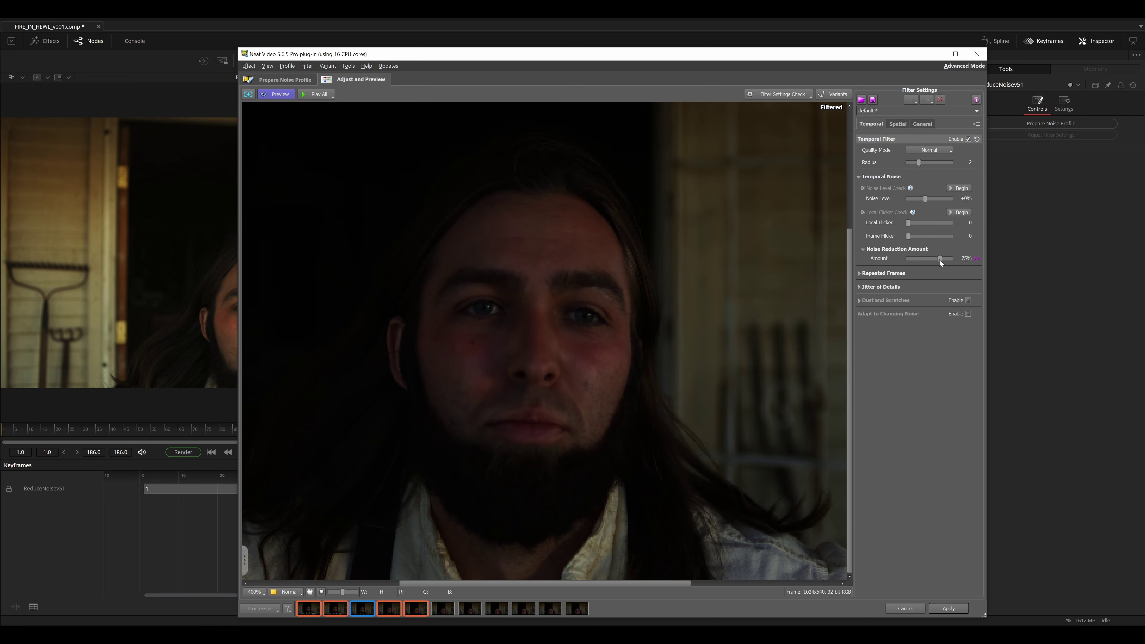
left_click(571, 310)
left_click(570, 310)
- Set the spatial filter's luminance noise reduction to 50%, comparing with the filter off and on, and apply the filter settings
left_click(898, 124)
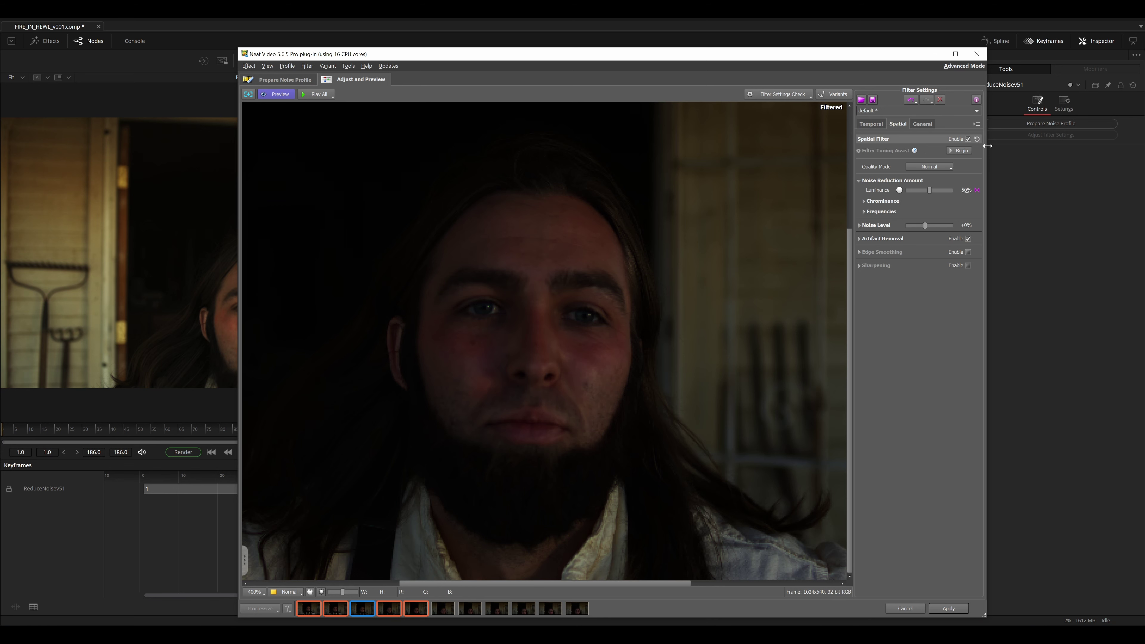
left_click(968, 140)
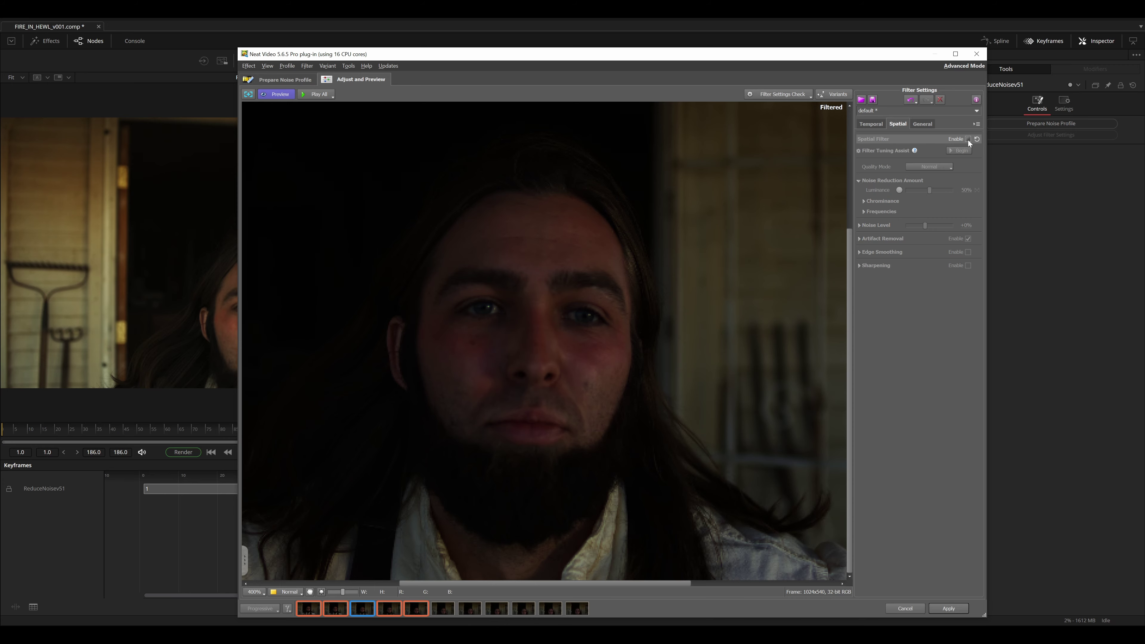
left_click(969, 138)
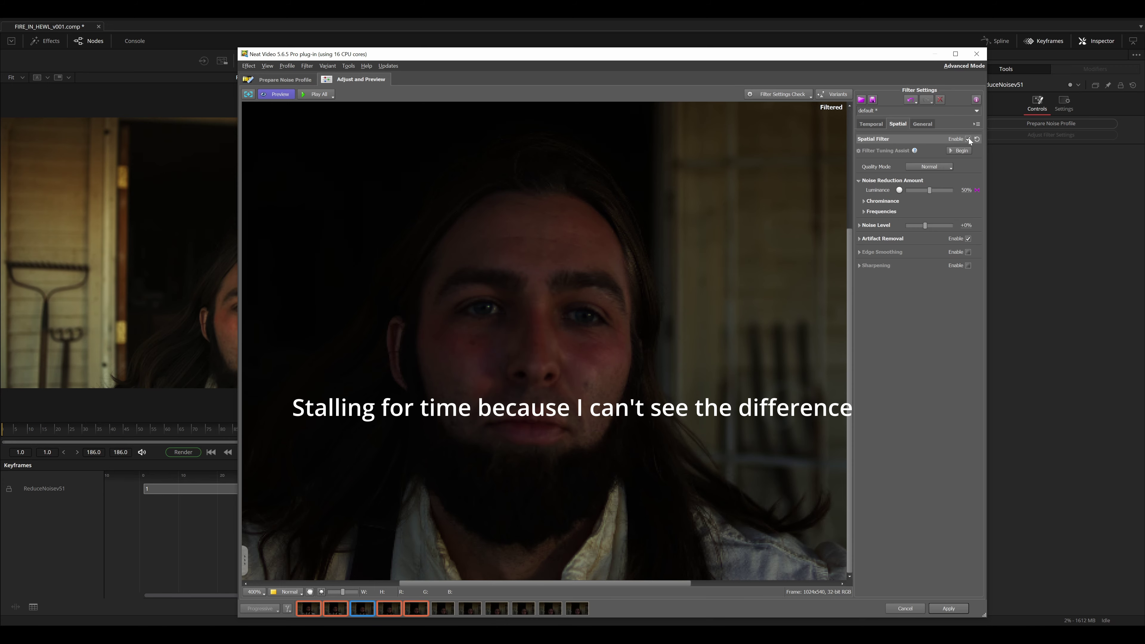
left_click(869, 123)
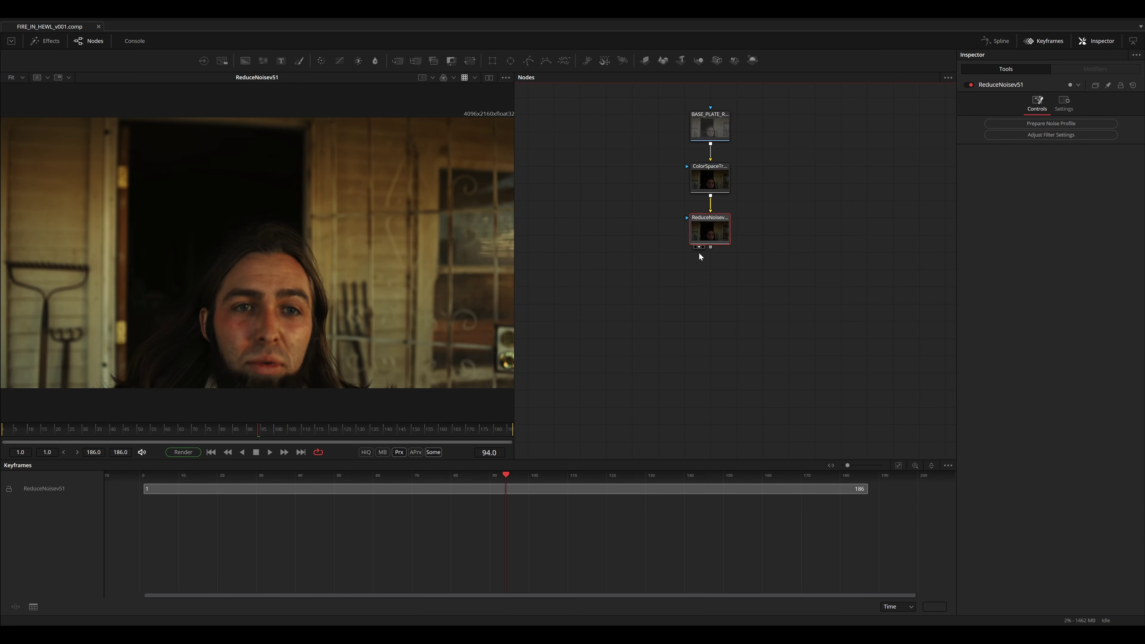
- Add a Saver node connected after the Reduce Noise node
left_click_drag(749, 267, 659, 158)
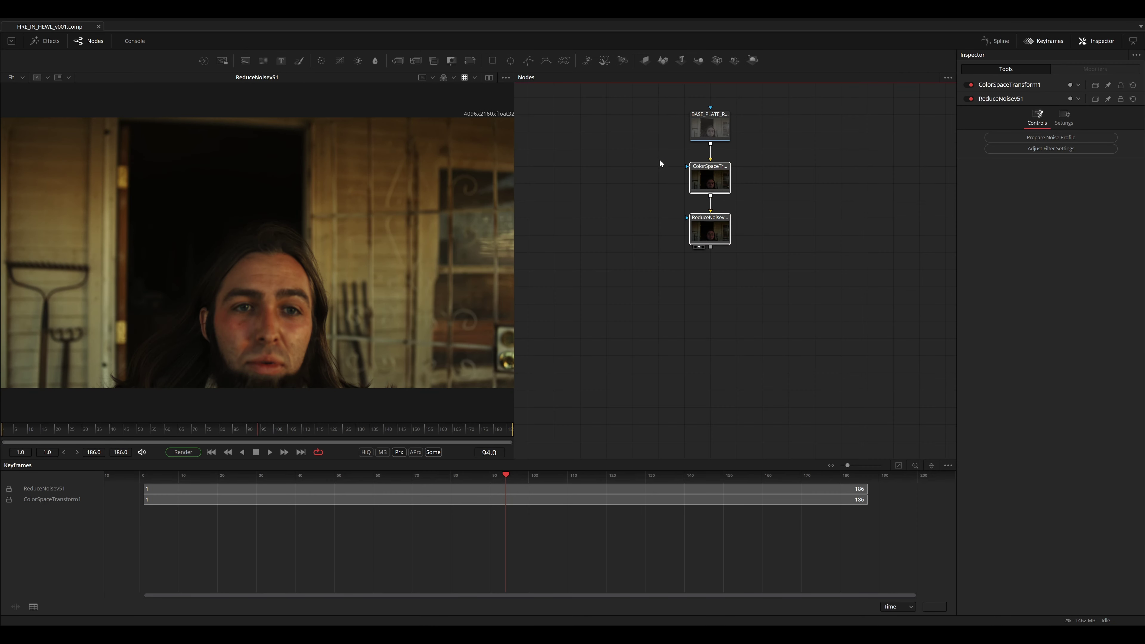
left_click(723, 259)
left_click(708, 235)
key("shift+space")
type("saver")
key("Return")
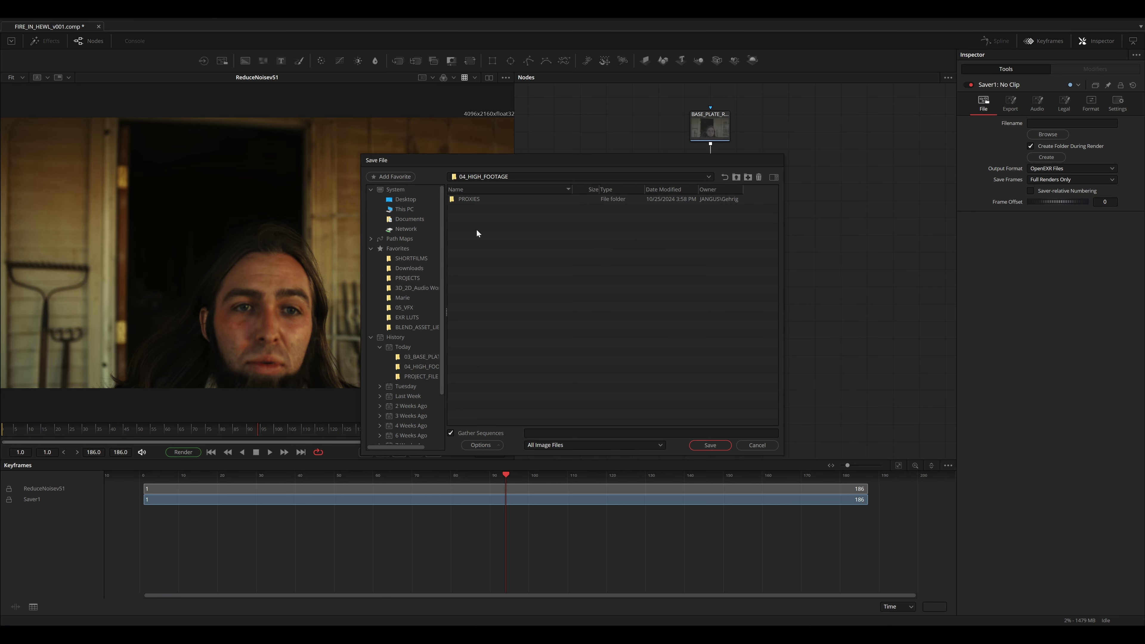
- Create a DENOISED_PLATE folder in 04_HIGH_FOOTAGE and set the Saver's output file there as DENOISED_PLATE_
left_click(748, 177)
type("DENOISE")
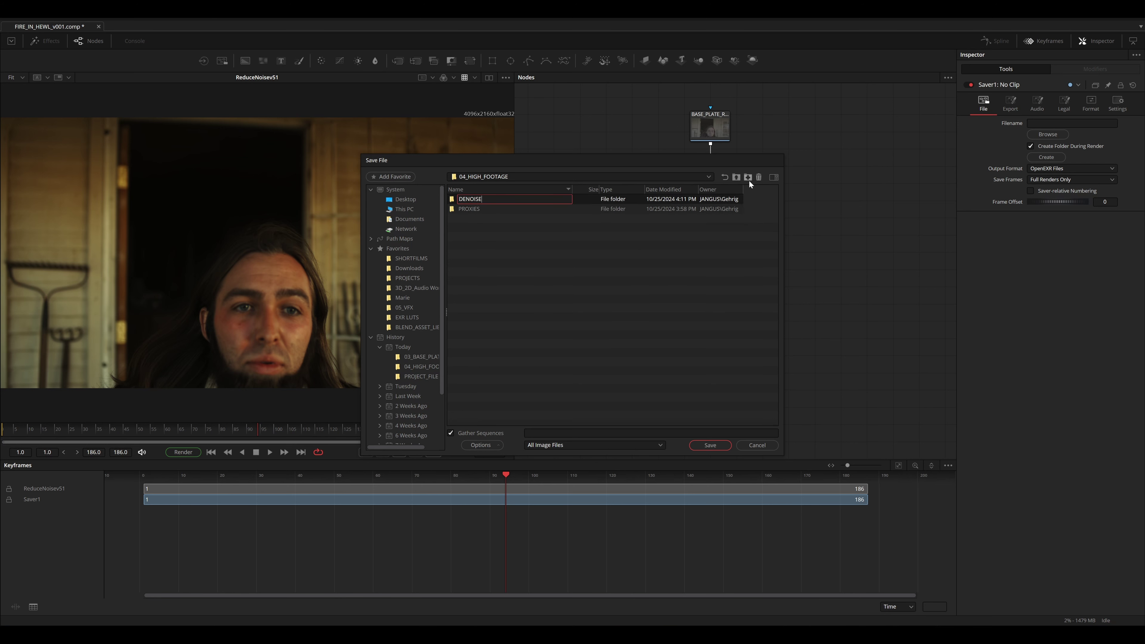
type("D_PLATE")
key("Return")
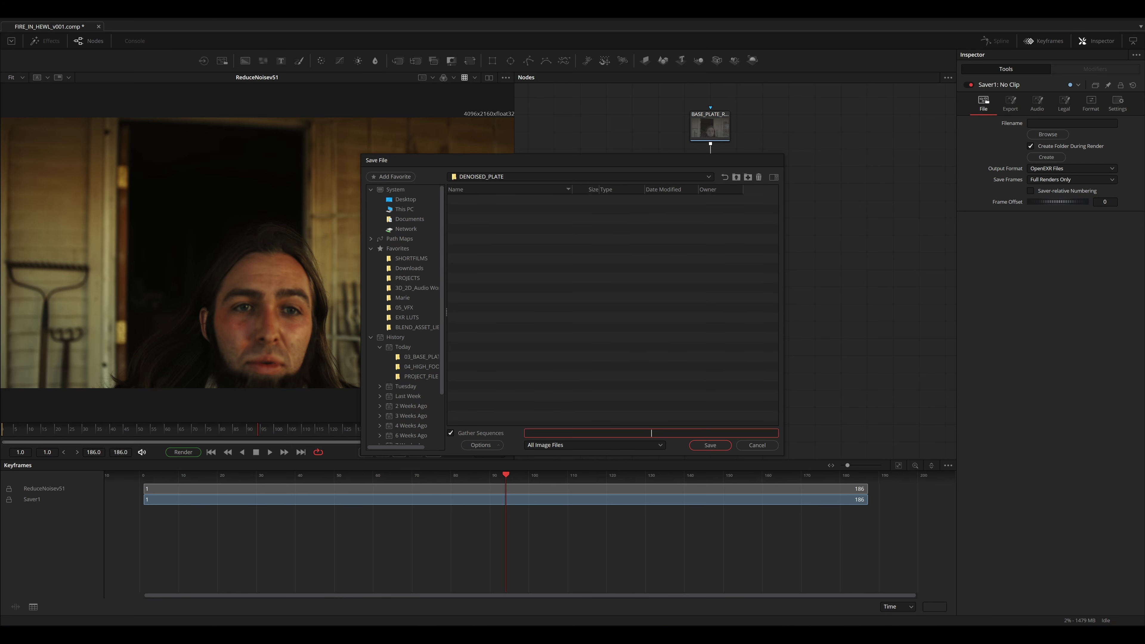
type("DENOISED_PLATE_")
key("Return")
- Set the Saver's EXR format to float16 with DWA (32 line) compression and only the red, green and blue channels enabled
left_click(1090, 104)
left_click(1073, 126)
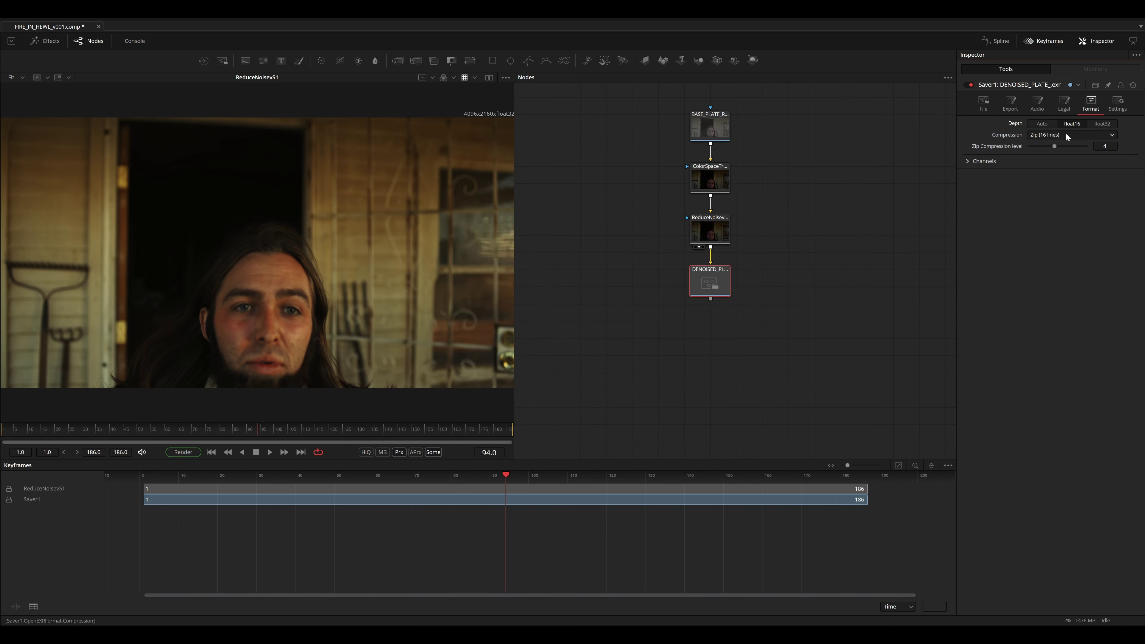
left_click(1073, 134)
left_click(1055, 185)
left_click(974, 161)
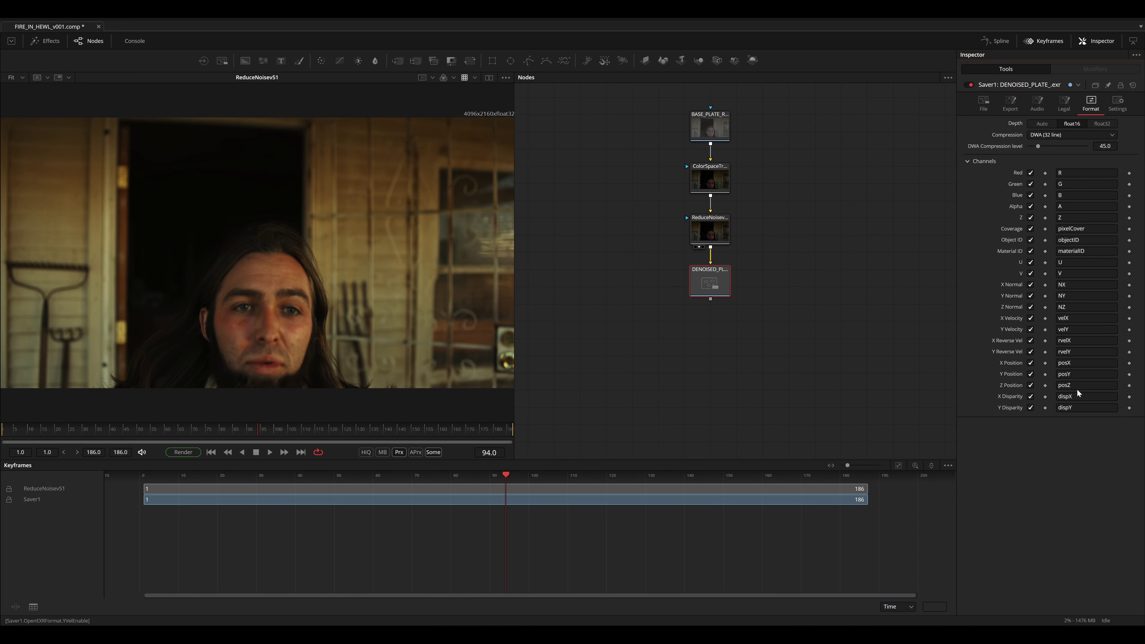
left_click_drag(1032, 408, 1031, 207)
- View the Saver's output, save the composition and render the denoised plate
left_click_drag(698, 285, 429, 417)
key("ctrl+s")
left_click(630, 401)
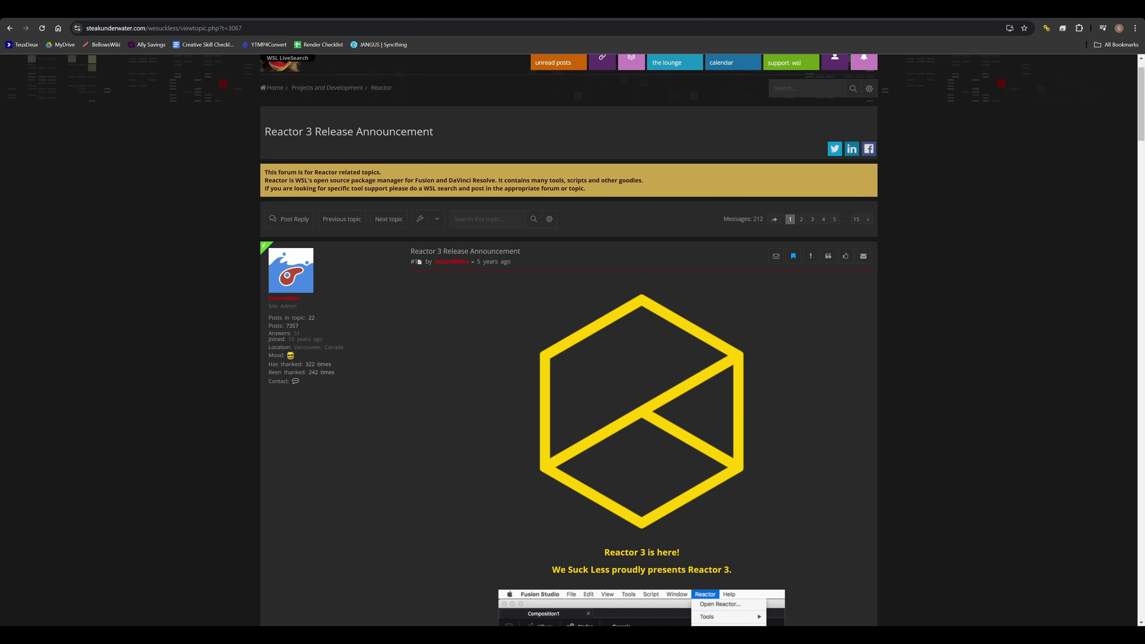
- Look over the Reactor 3 announcement and search the Reactor package manager for "wireless" to view the Wireless Fuse package
scroll(465, 460, "down", 10)
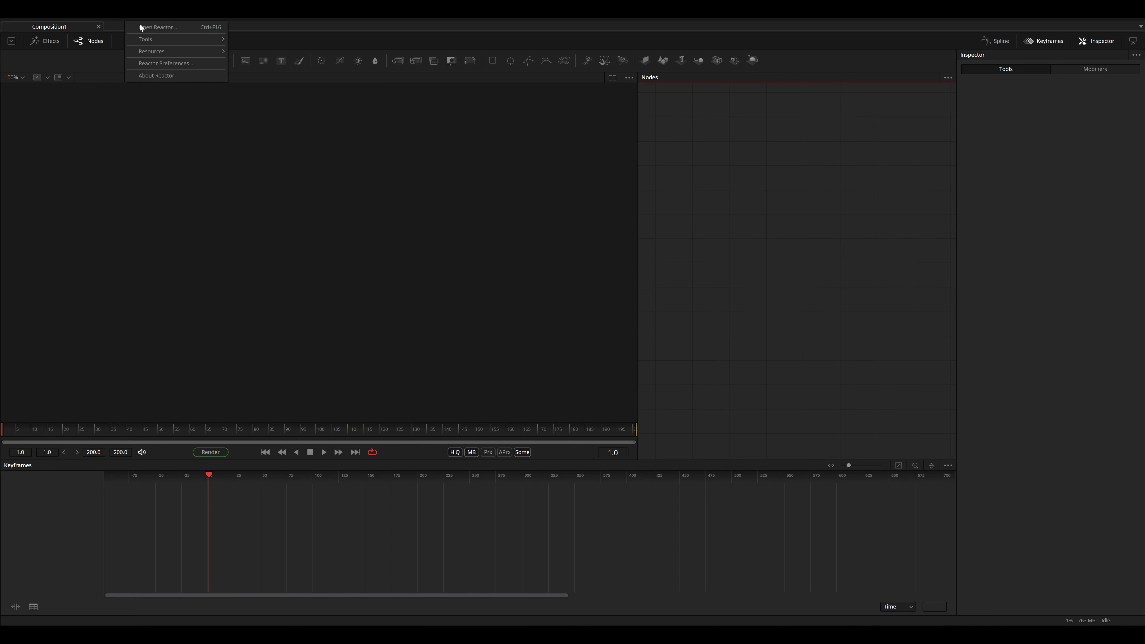
left_click(140, 29)
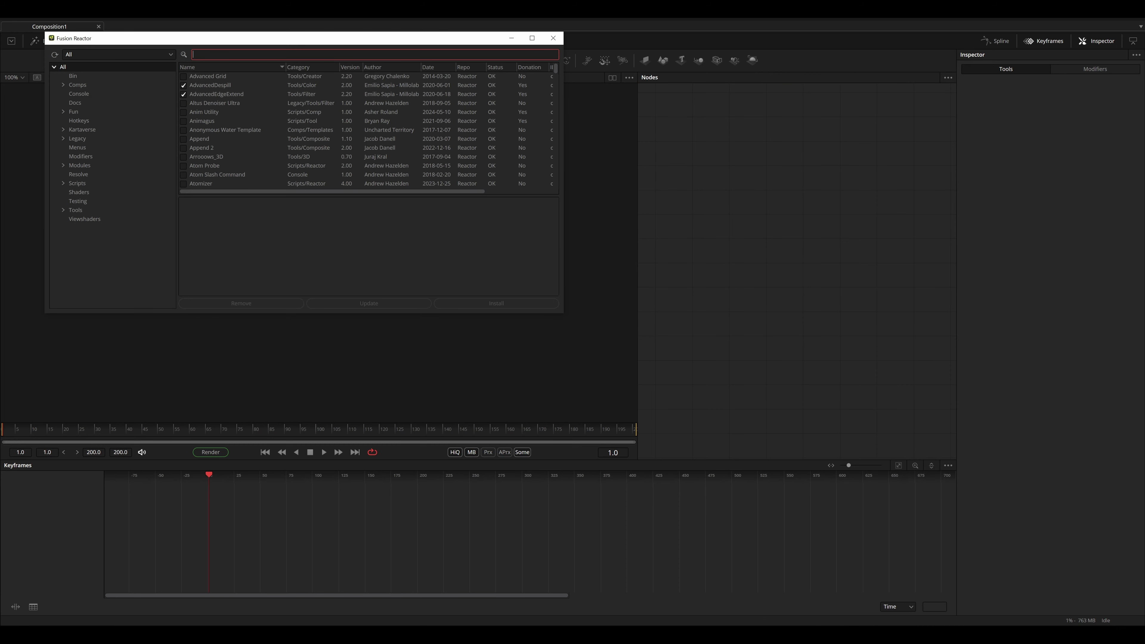
type("wireless")
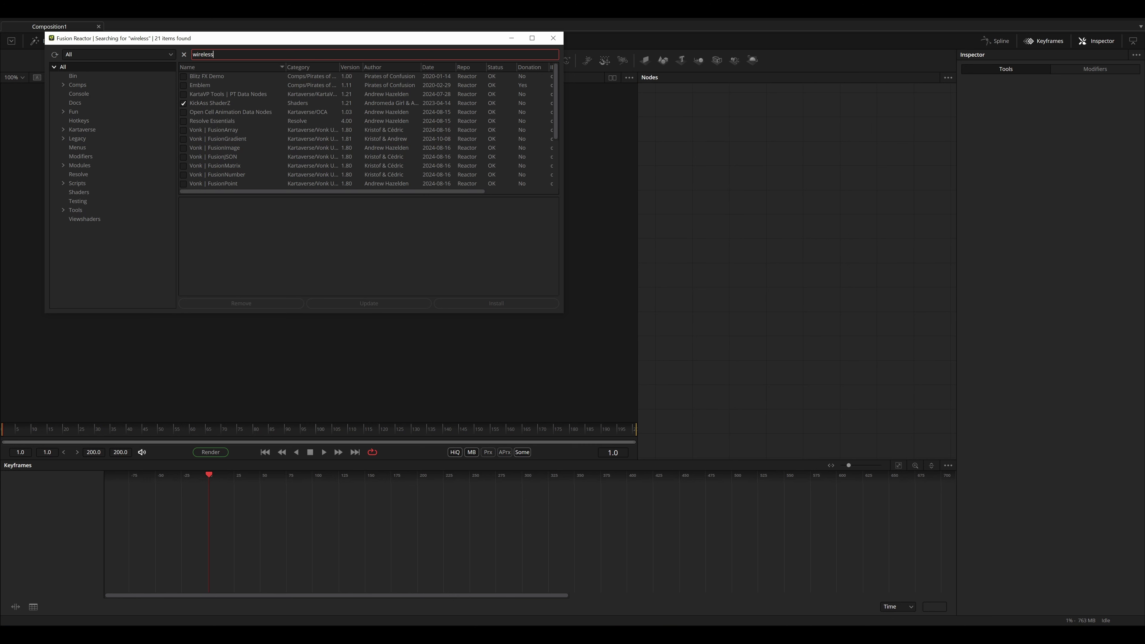
scroll(287, 93, "down", 3)
left_click(220, 157)
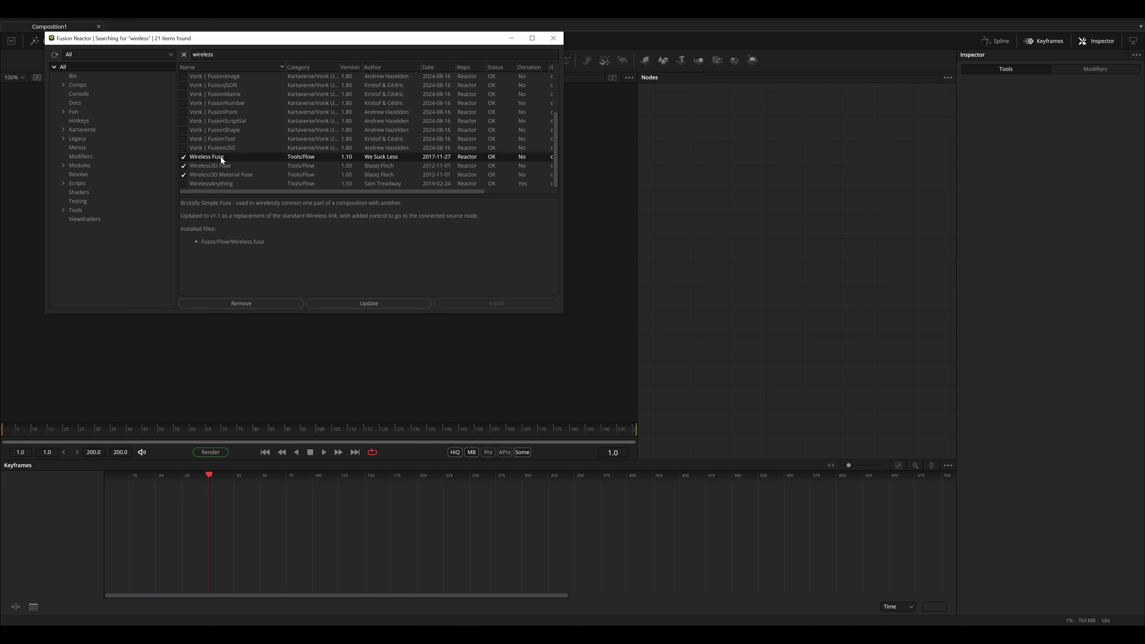
- Search the Reactor package manager for "xglow" and view the XGlow package details
double_click(202, 54)
type("xglow")
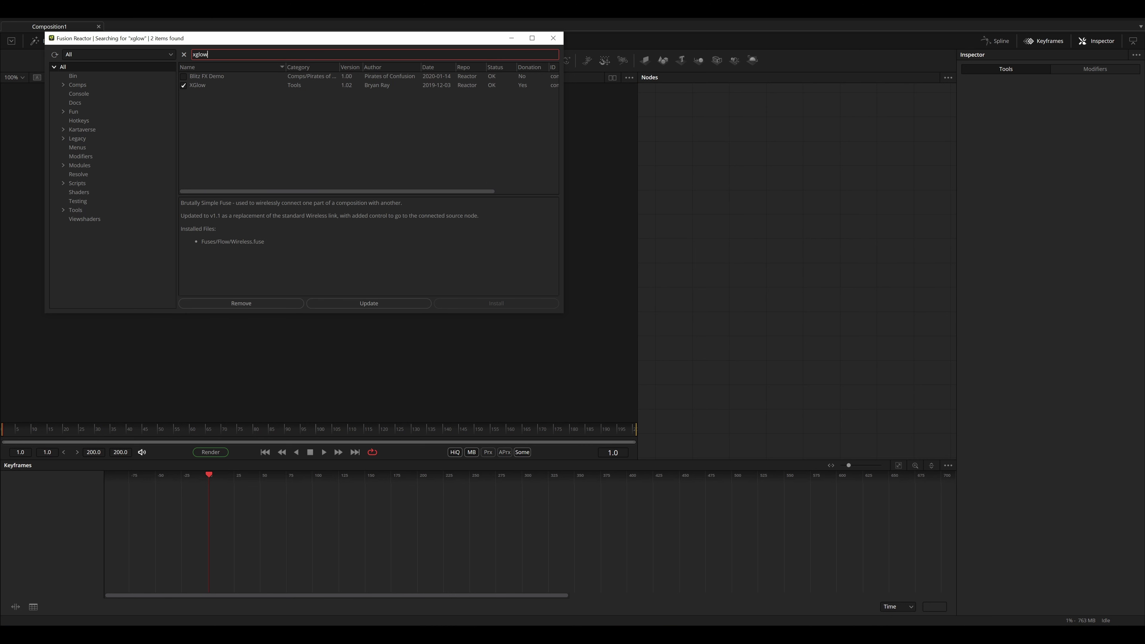
left_click(204, 86)
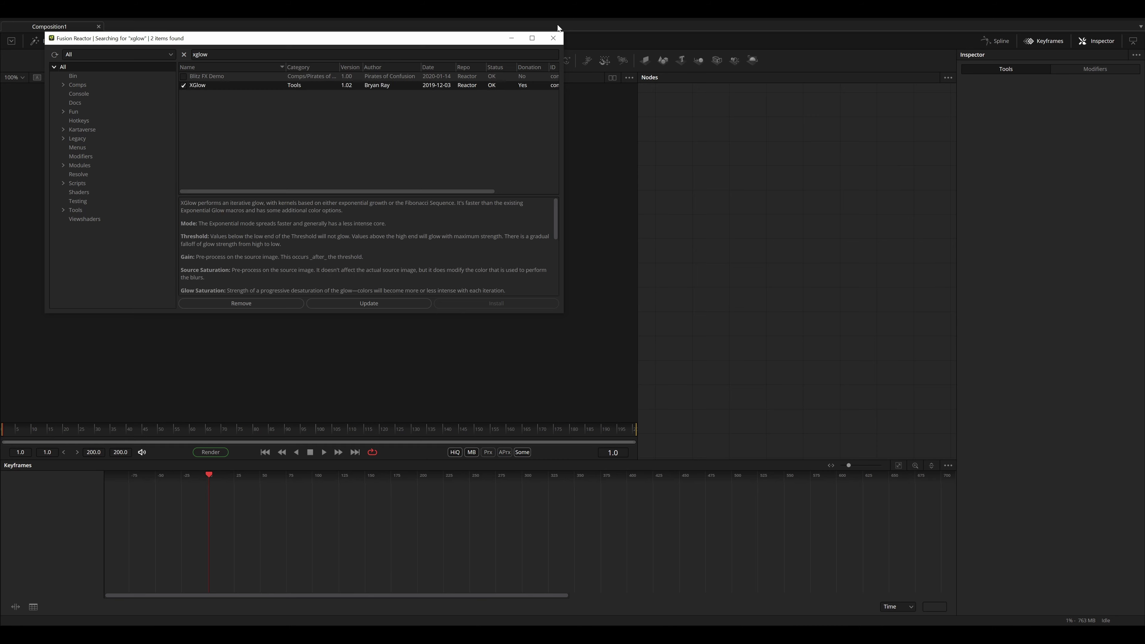
- Add a Loader node that reads the rendered DENOISED_PLATE_####.exr sequence below the existing node chain
left_click(652, 340)
key("shift+space")
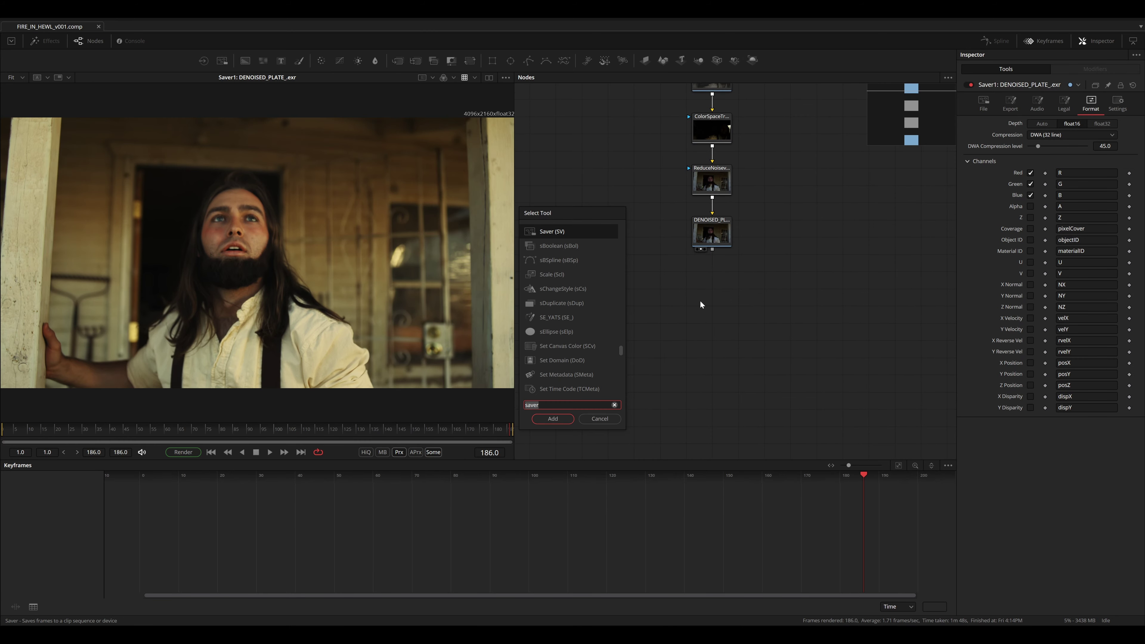
type("load")
key("Return")
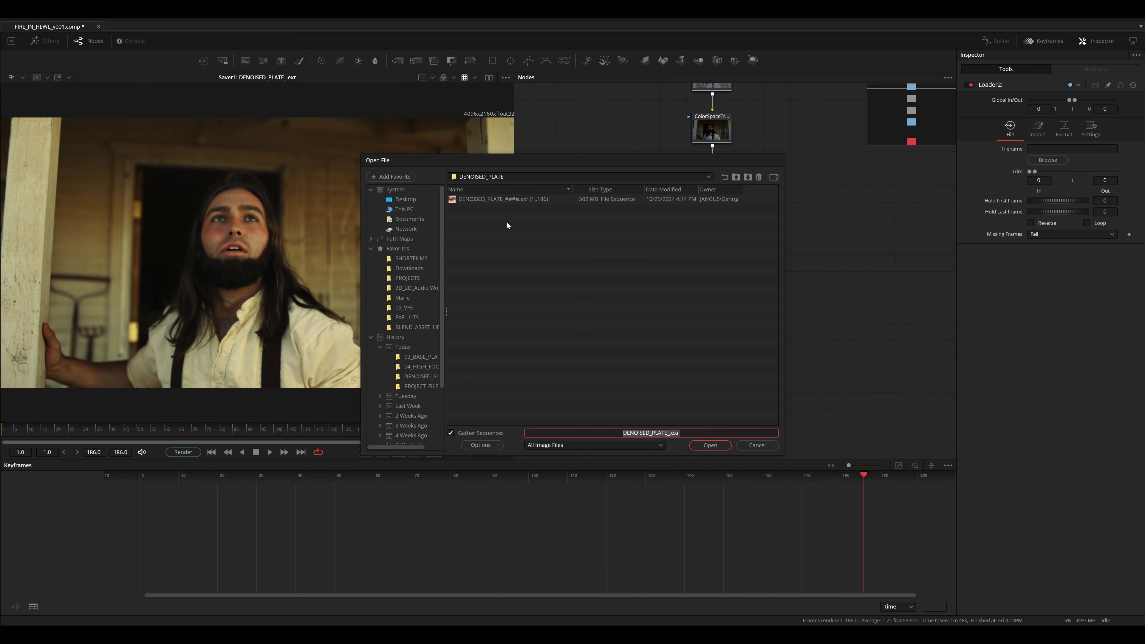
left_click(493, 197)
double_click(493, 197)
- Disable the original loader, Color Space Transform, Reduce Noise and denoised plate Saver nodes together
left_click_drag(796, 289, 657, 142)
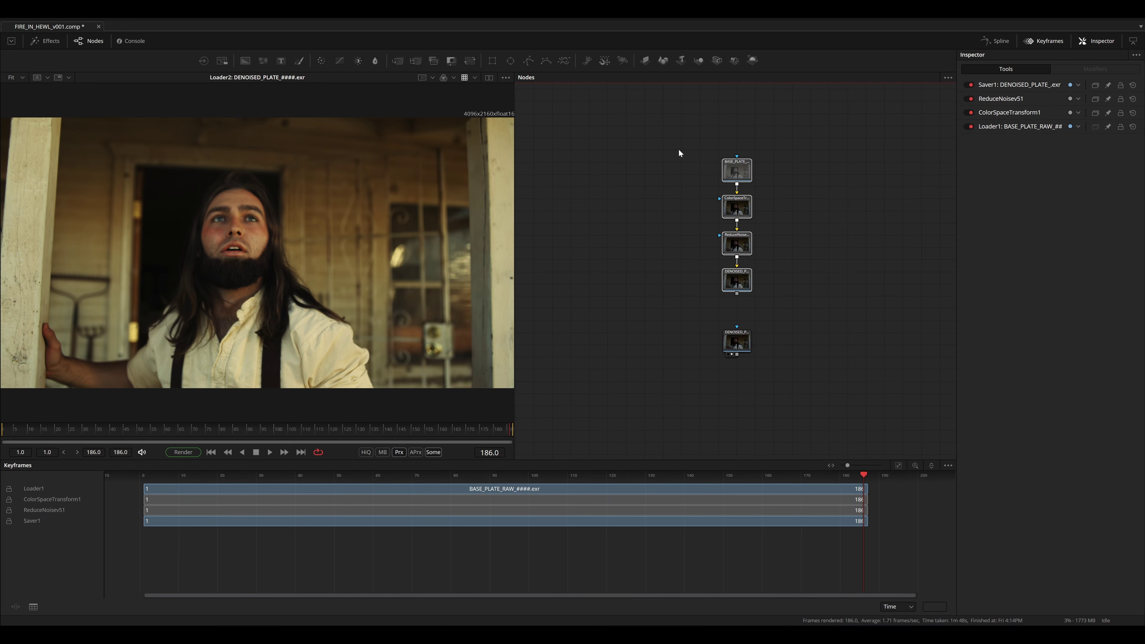
key("ctrl+p")
left_click(809, 261)
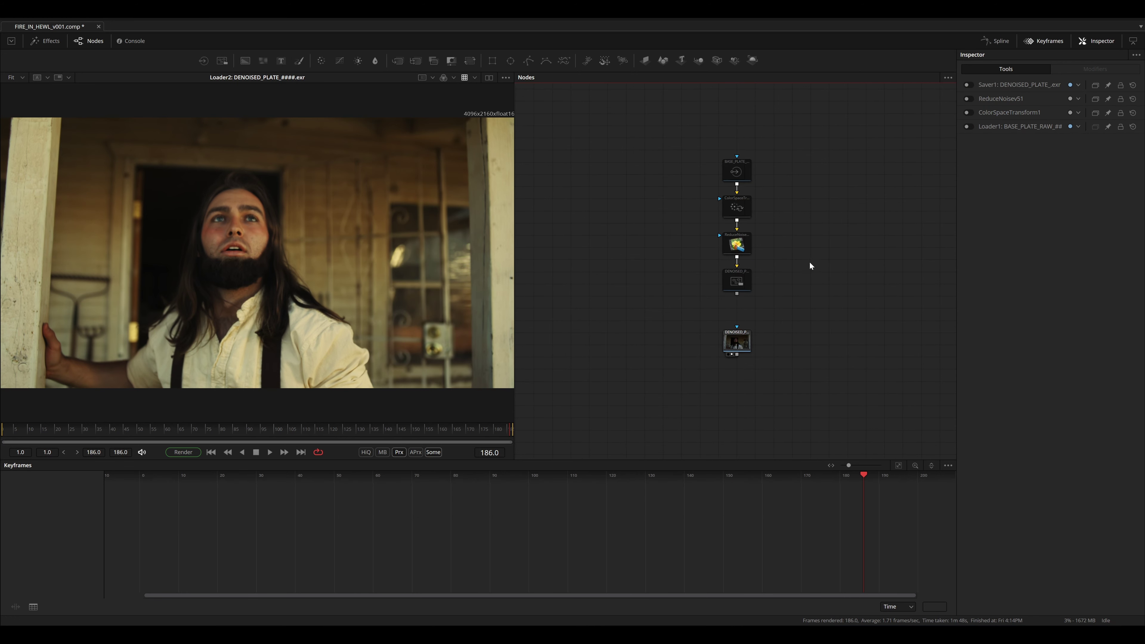
- Paste a Color Space Transform copy far below the denoised plate loader, swapped to convert Rec.709 Linear to REDWideGamutRGB RED Log3G10
left_click_drag(723, 441, 678, 285)
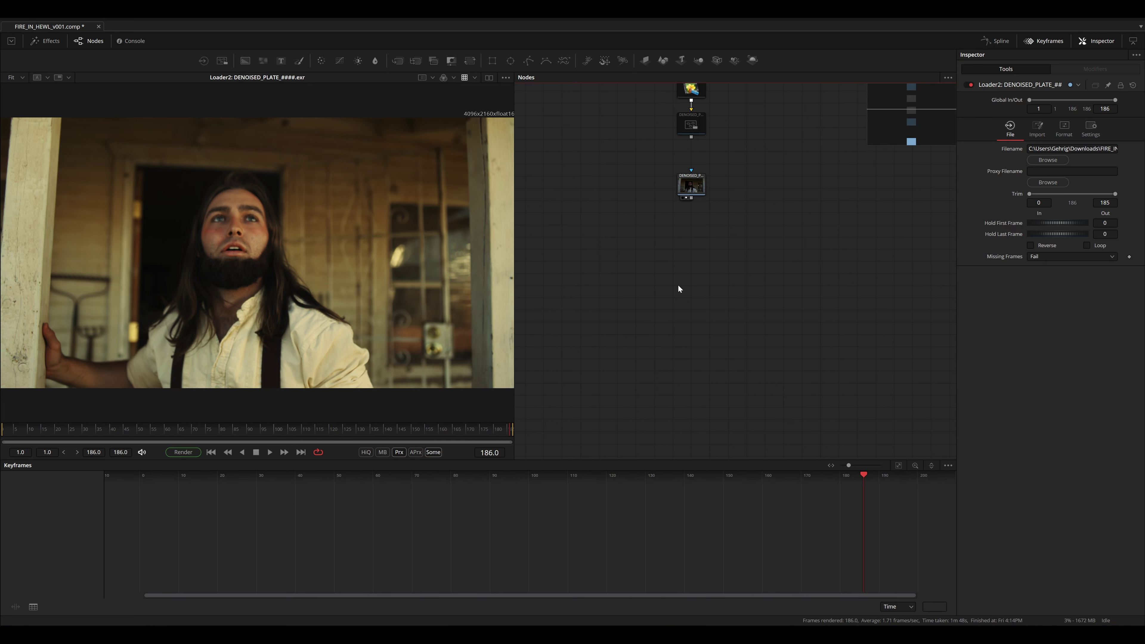
key("ctrl+v")
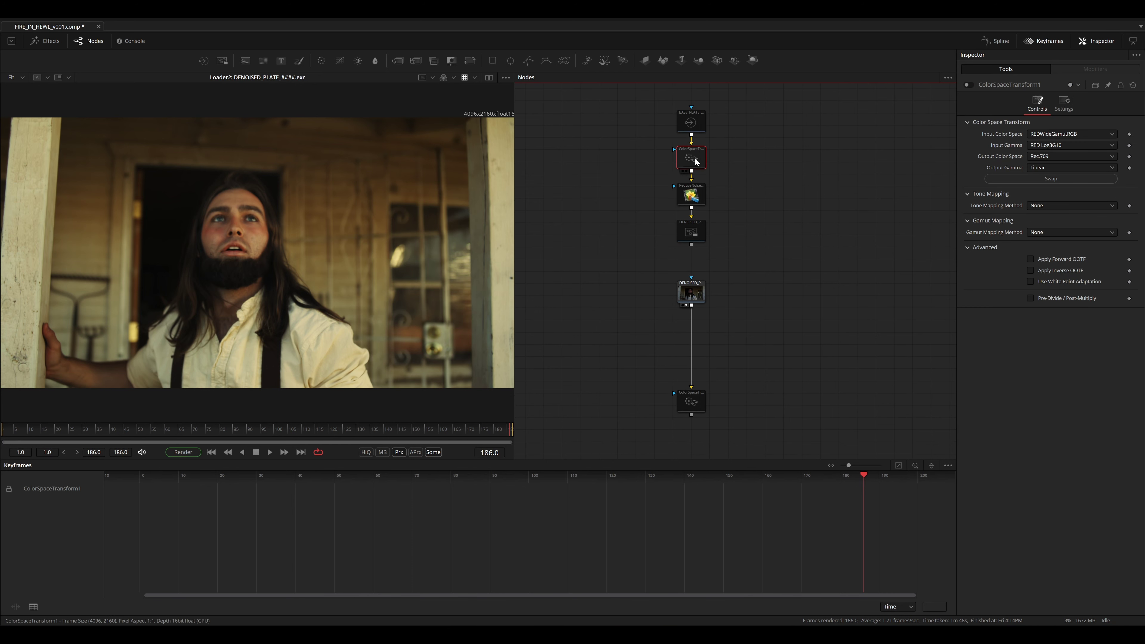
scroll(696, 180, "down", 3)
left_click(703, 322)
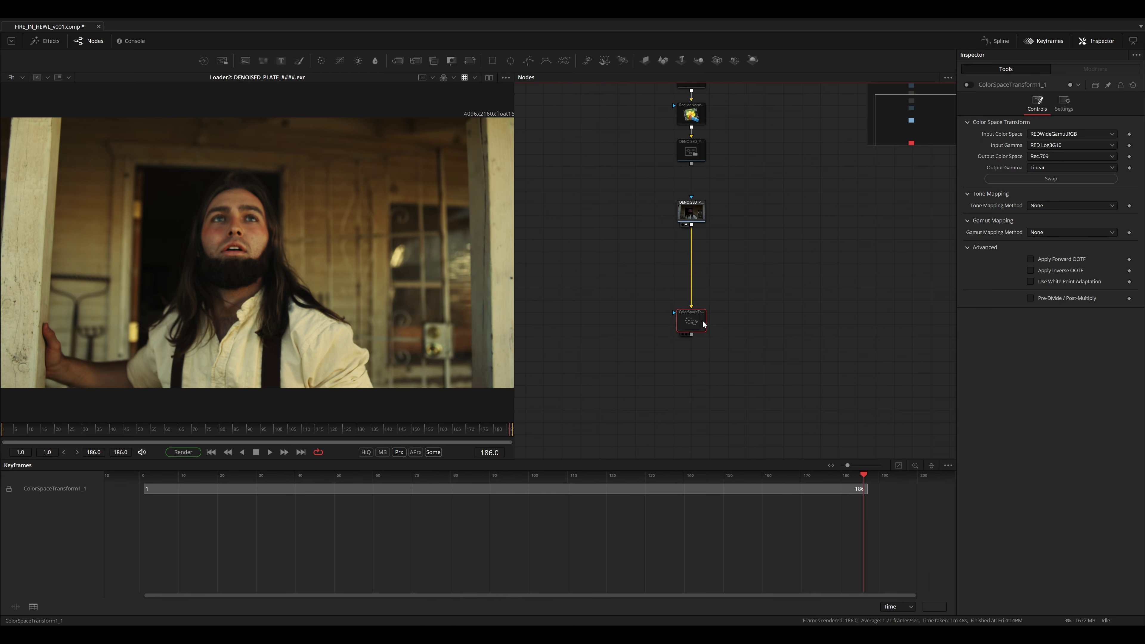
left_click(1038, 182)
scroll(695, 328, "down", 12)
left_click_drag(699, 323, 708, 308)
- Add a Saver after the swapped Color Space Transform, writing FIRE_IN_THE_HEWL_FINAL_OUT_v001_.exr to FINALS/v001 with DWA (32 line) compression
key("shift+space")
type("saver")
key("Return")
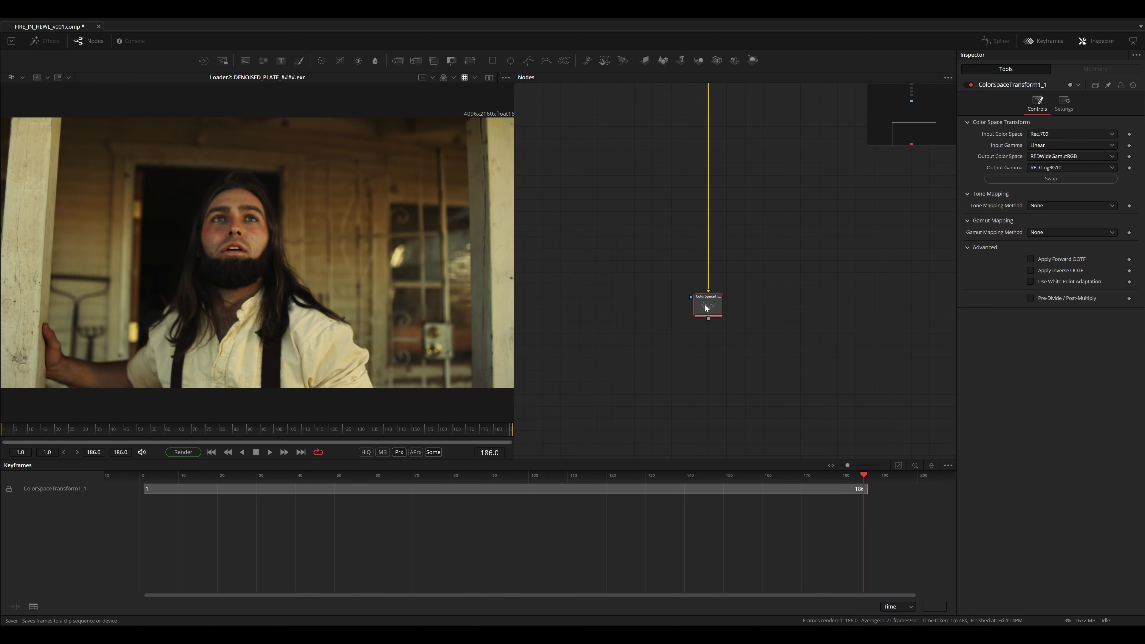
double_click(479, 199)
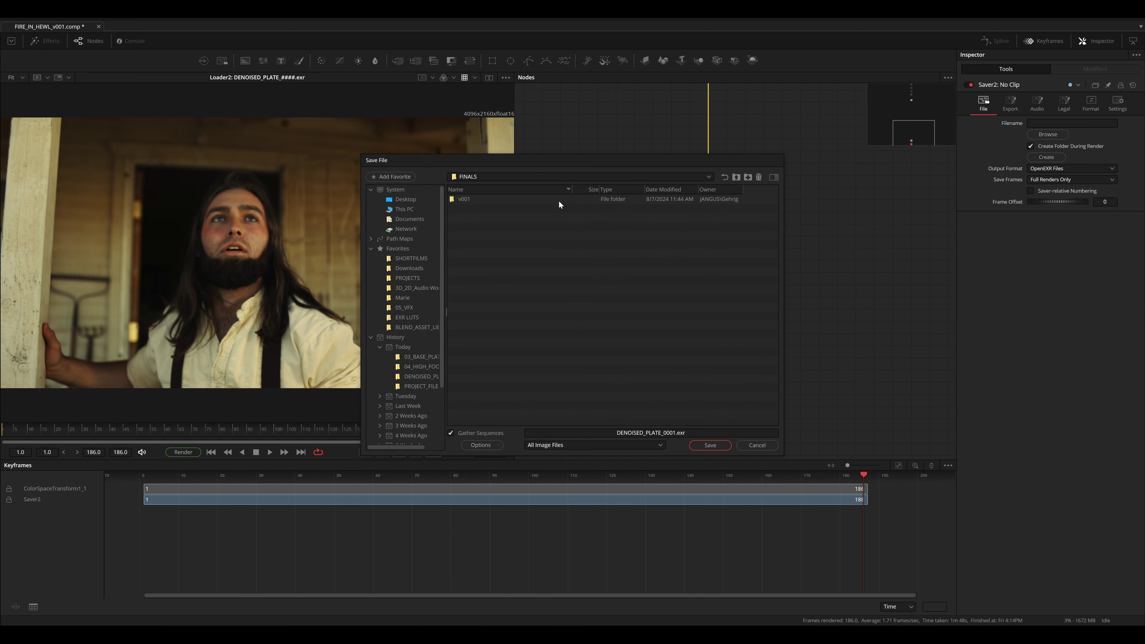
double_click(478, 201)
type("FIRE_IN_")
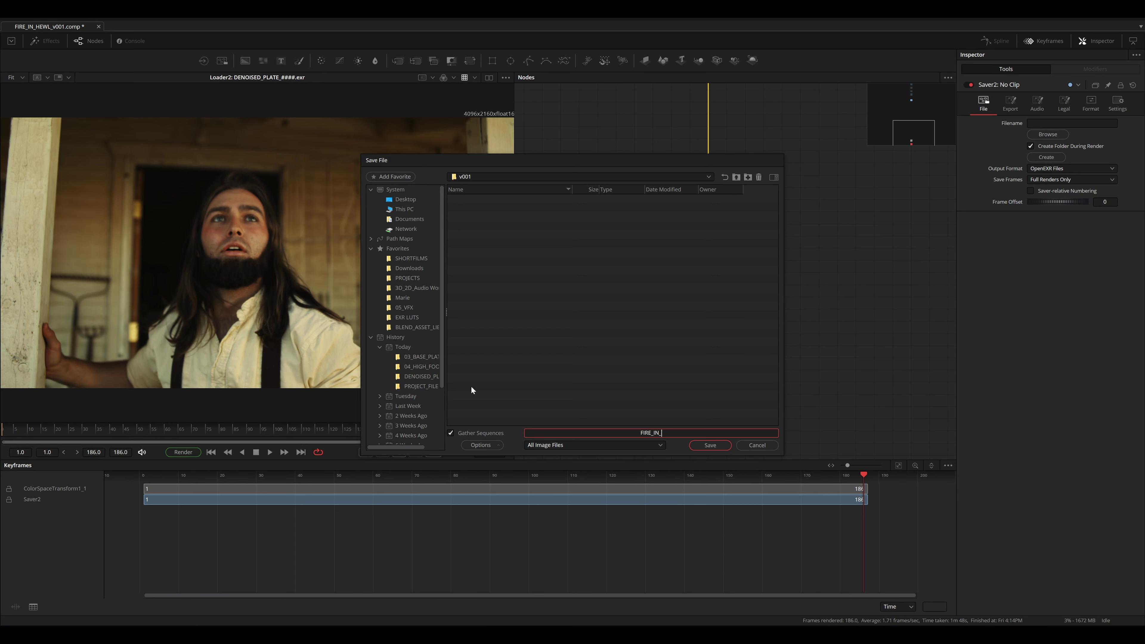
type("THE_HEWL_FINAL_OUT_v001_.exr")
key("Return")
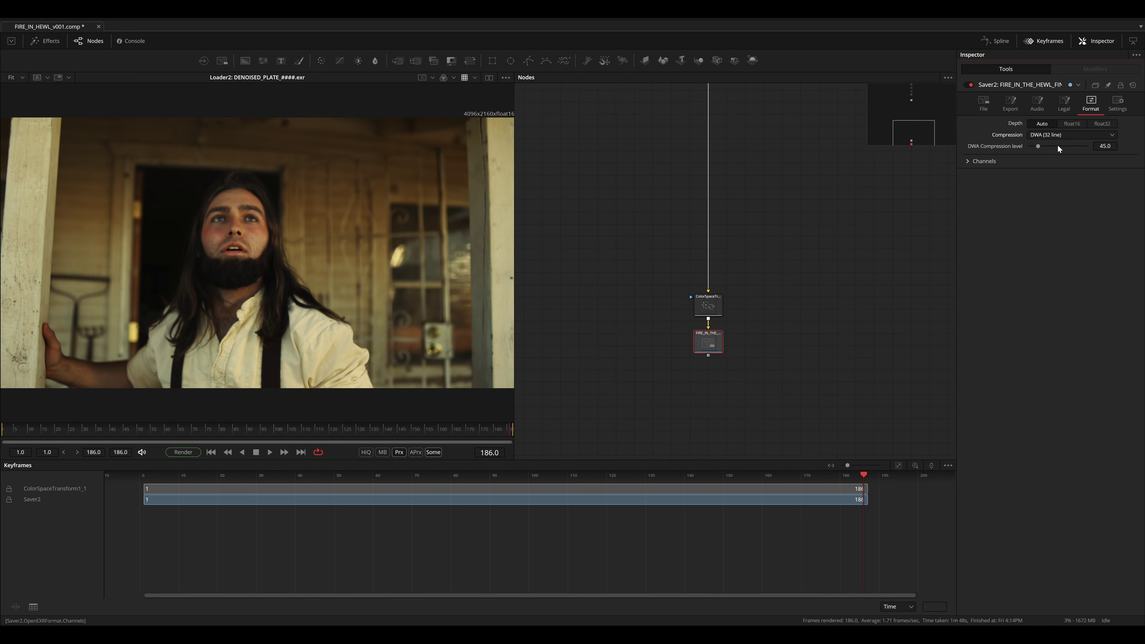
left_click(1090, 103)
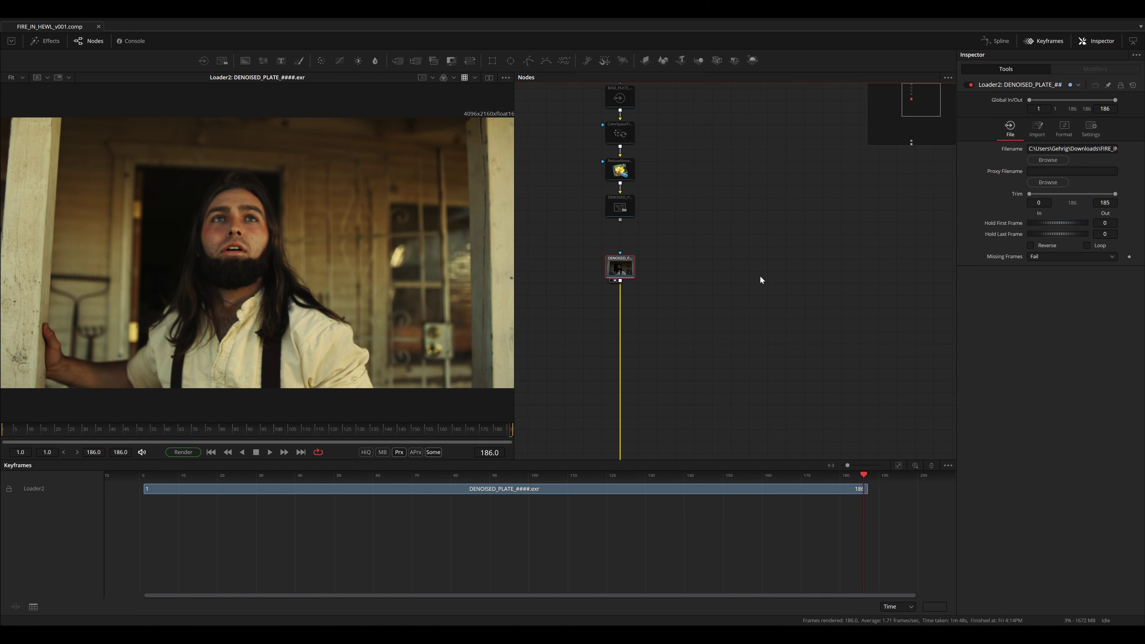
- Add a Relight node and connect the denoised plate loader's output to it
left_click(763, 278)
key("shift+space")
type("rel")
key("Return")
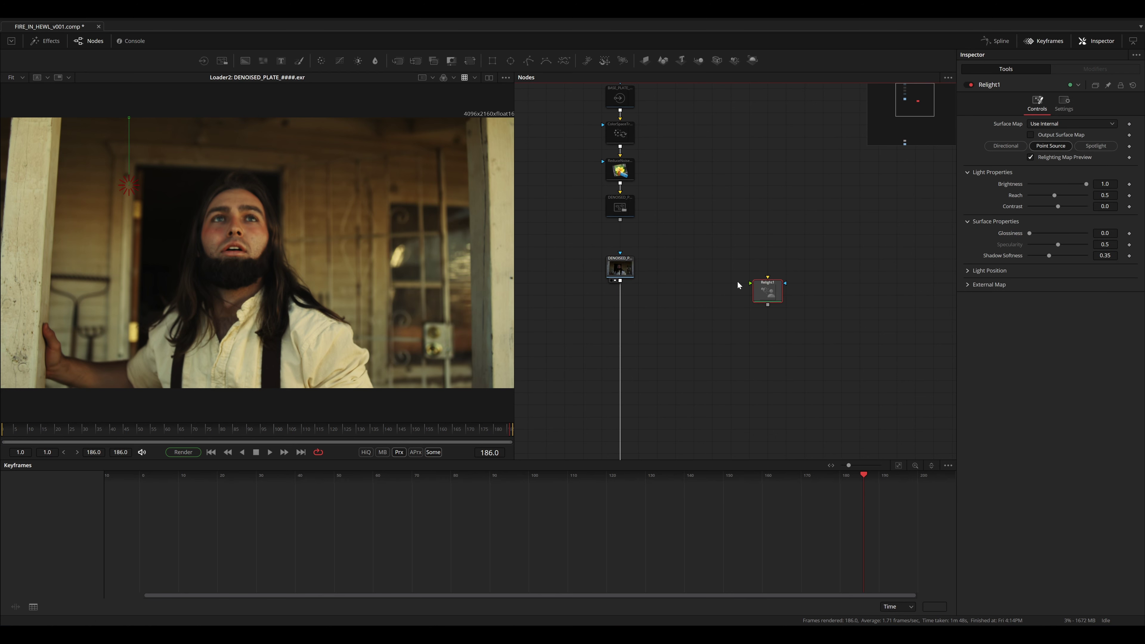
left_click_drag(620, 280, 952, 303)
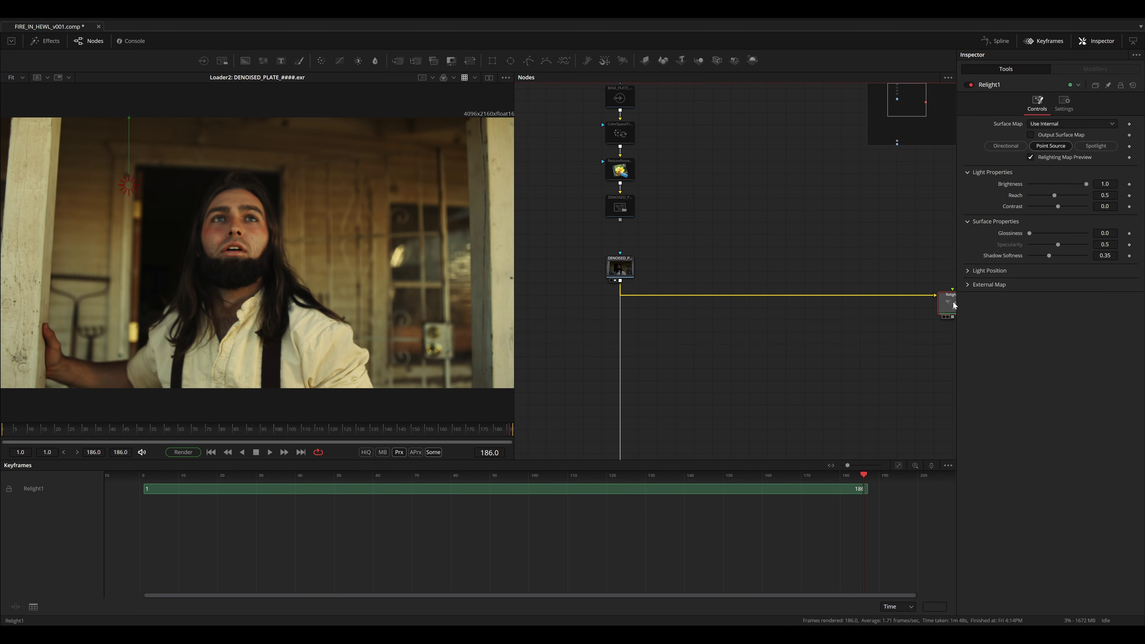
- Insert a pipe router in the Relight node's connection and arrange the Relight node directly below it
left_click_drag(861, 300, 828, 259)
left_click(738, 286, "alt")
left_click_drag(829, 295, 829, 339)
left_click_drag(729, 338, 662, 307)
left_click_drag(766, 312, 795, 293)
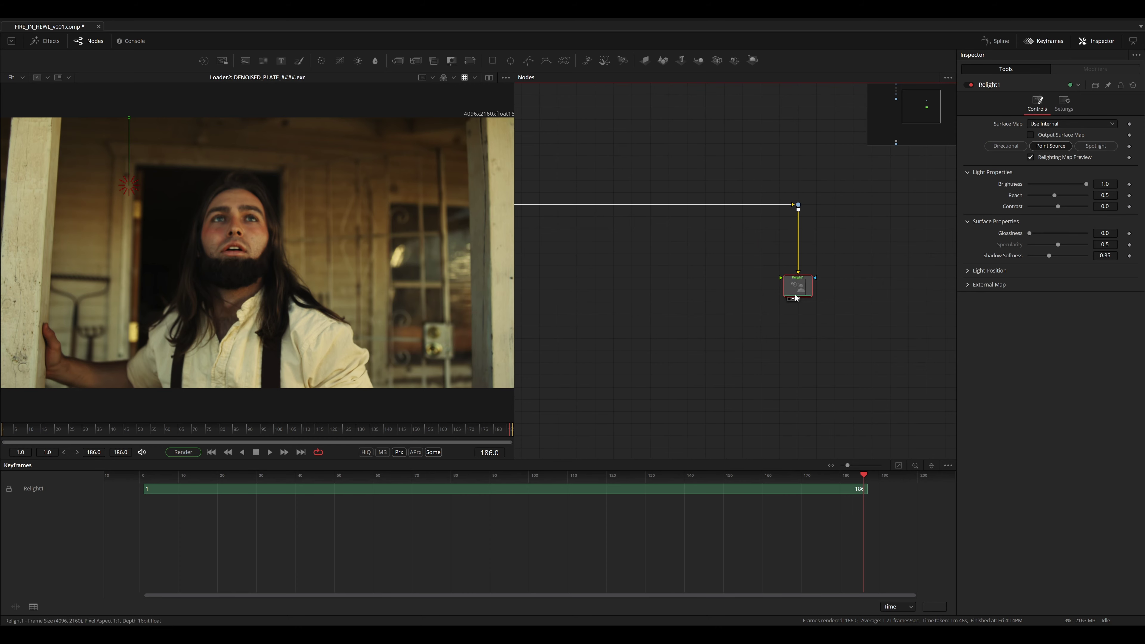
- View the Relight node and move its point source light beside the man, just right of his head
key("2")
left_click(136, 185)
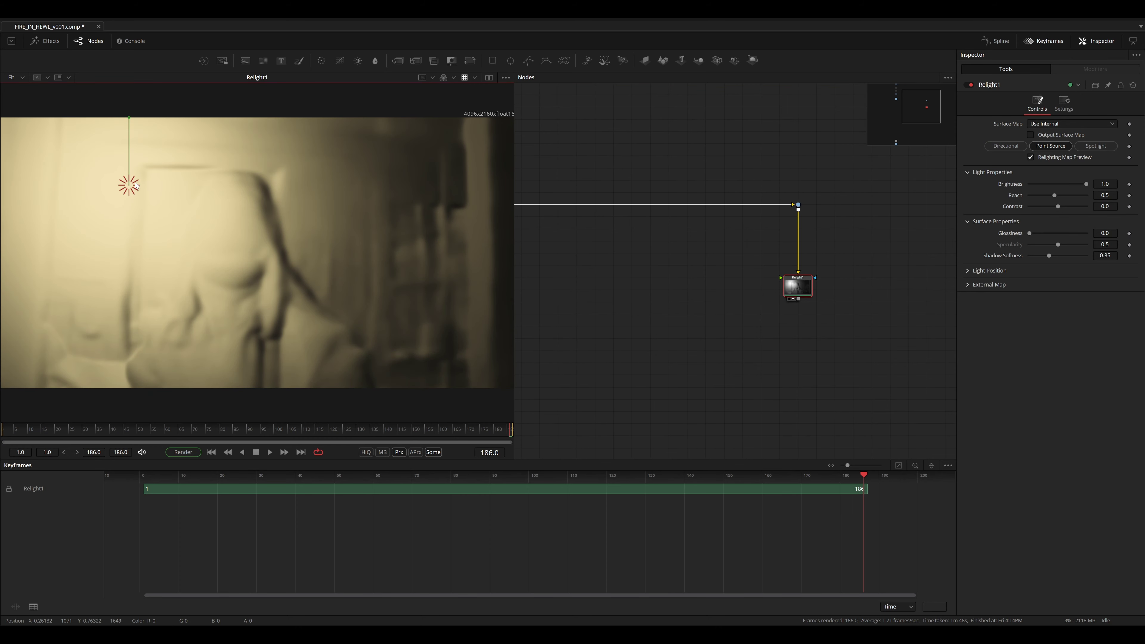
left_click_drag(130, 185, 296, 242)
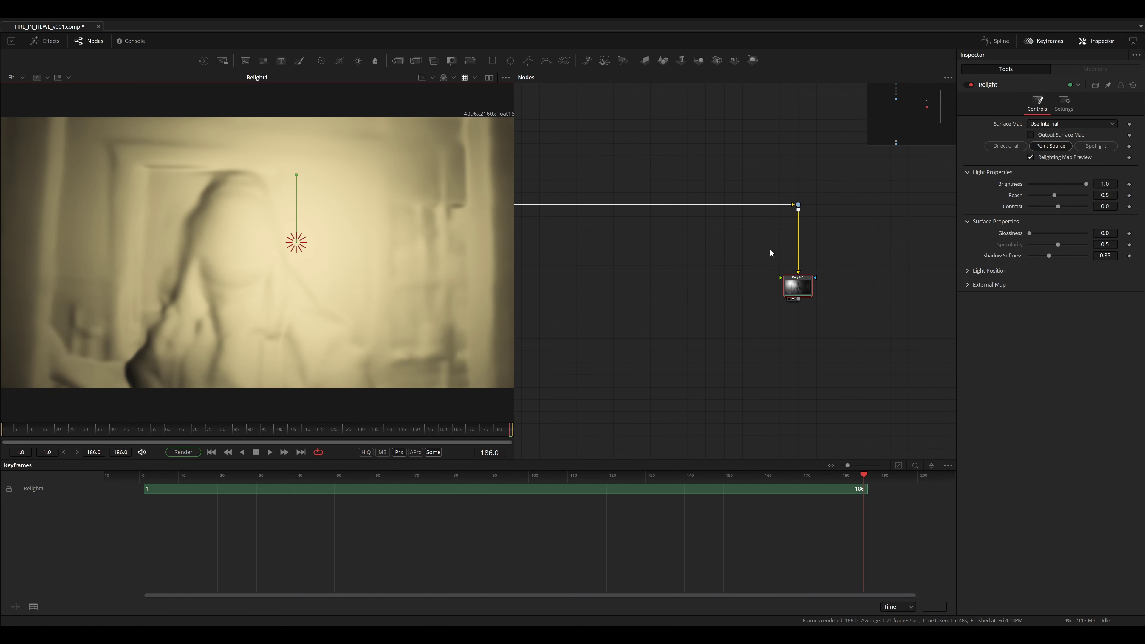
- Enable the Relight node's surface map output and turn off the viewer LUT
left_click(1031, 135)
left_click(464, 77)
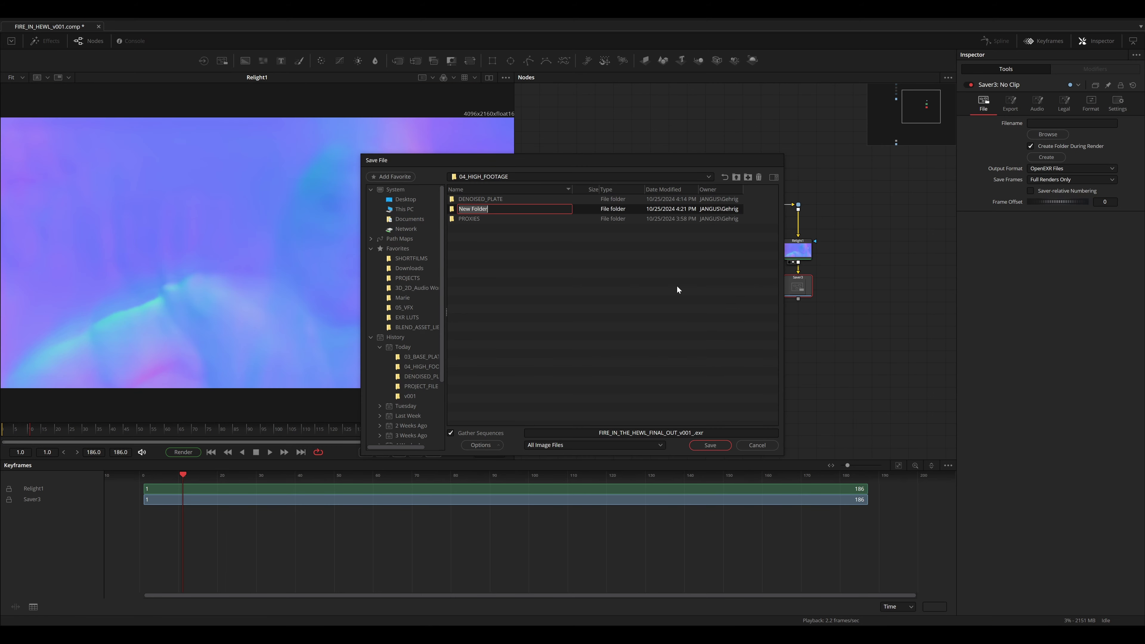
- Name the new folder NORMAL_MAP_RELIGHT and set the Relight Saver's output file there as NORMAL_MAP_RELIGHT_.EXR
type("NORMAL_MAP_RELIGHT")
key("Return")
double_click(482, 209)
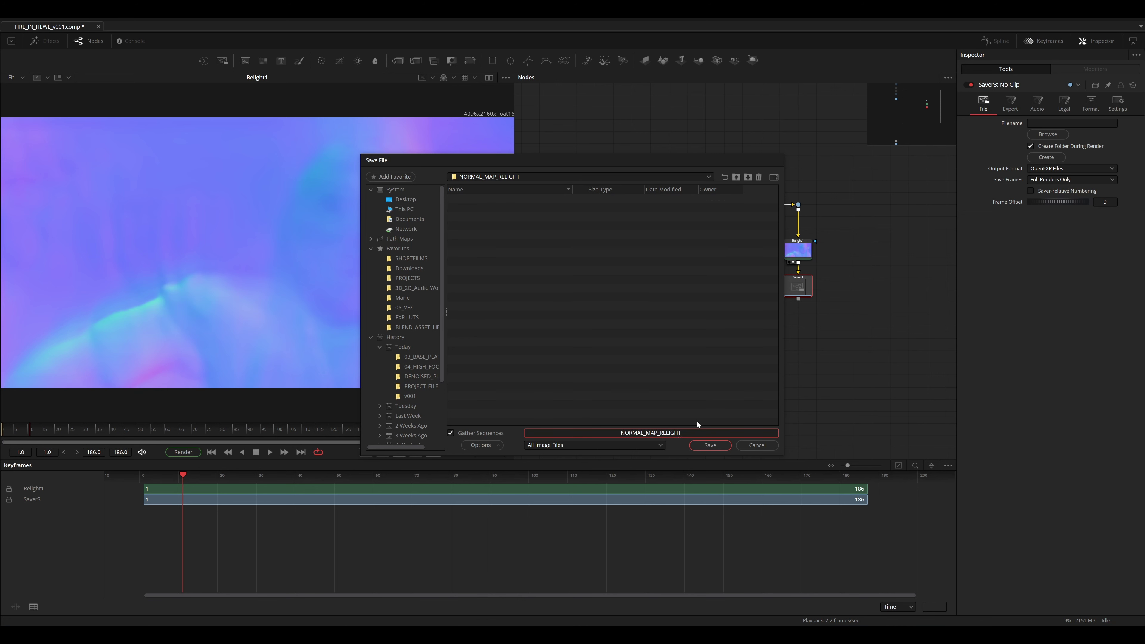
type("_.EXR")
key("Return")
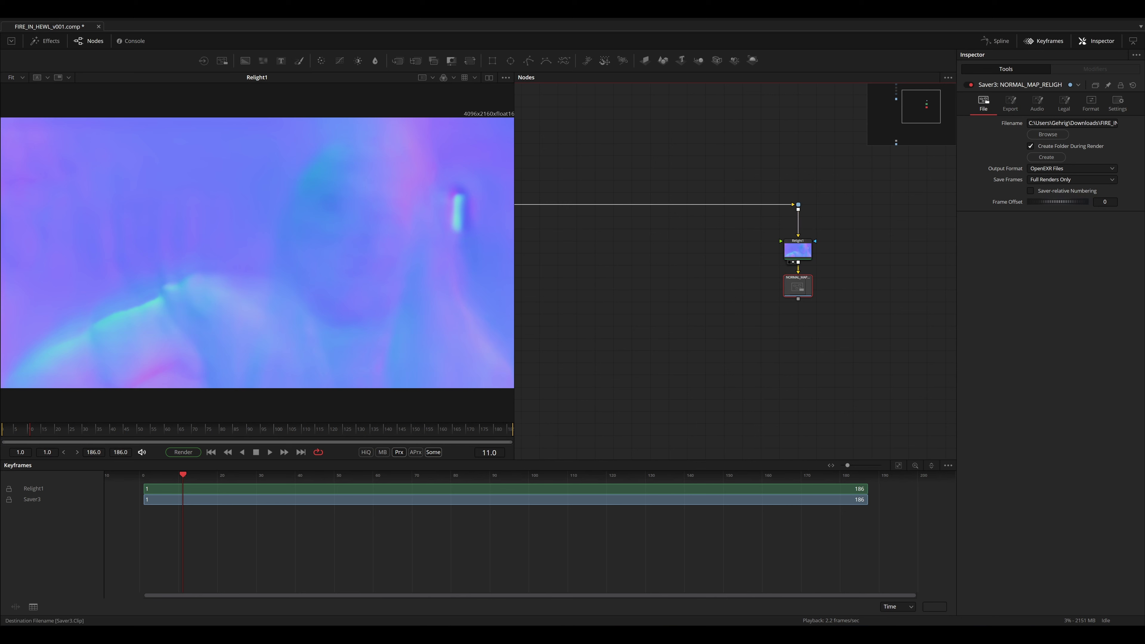
- Set the normal map Saver's compression to DWA (32 line) and disable its extra auxiliary channels
left_click(1091, 104)
left_click(1072, 134)
left_click(1040, 186)
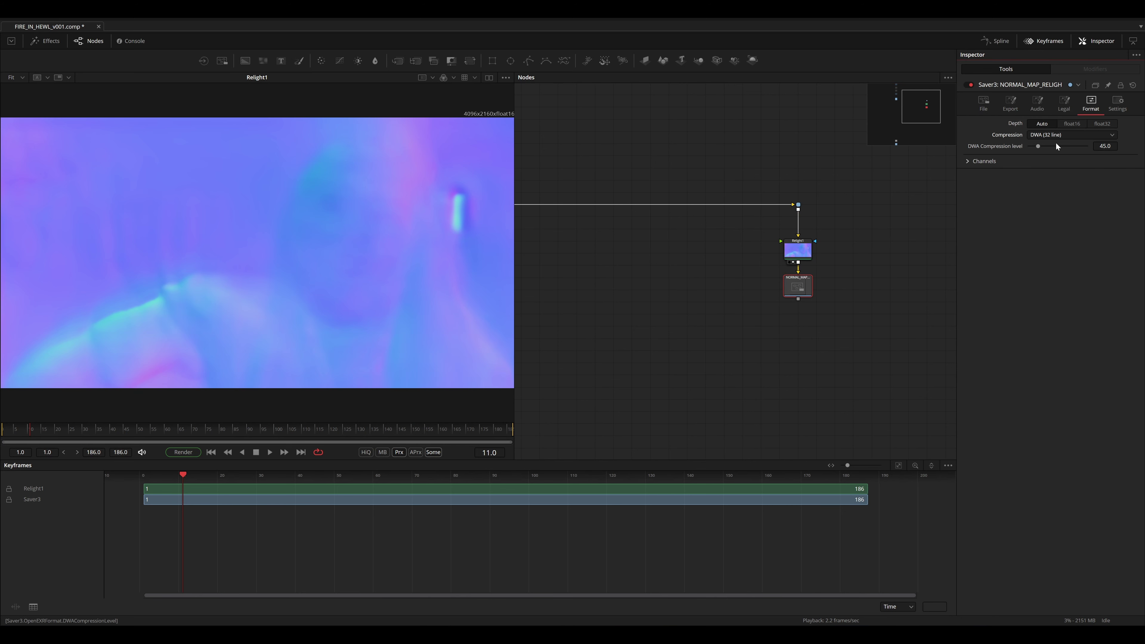
left_click(969, 162)
left_click_drag(1030, 407, 1030, 262)
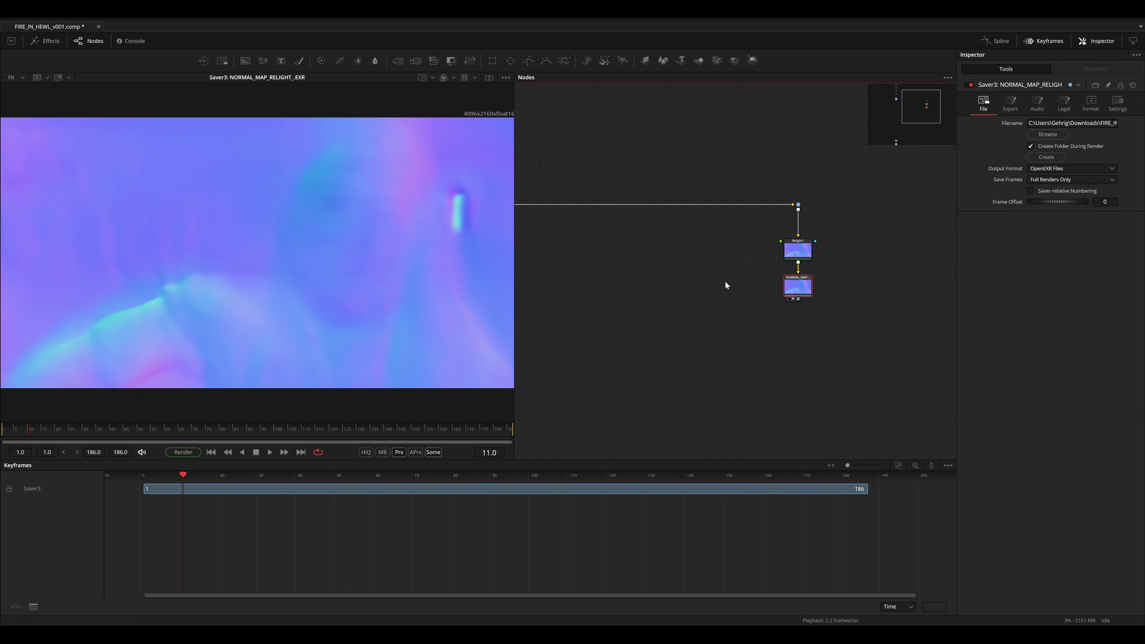
- Render the NORMAL_MAP_RELIGHT sequence, and disable the original Relight node and its Saver
left_click(183, 452)
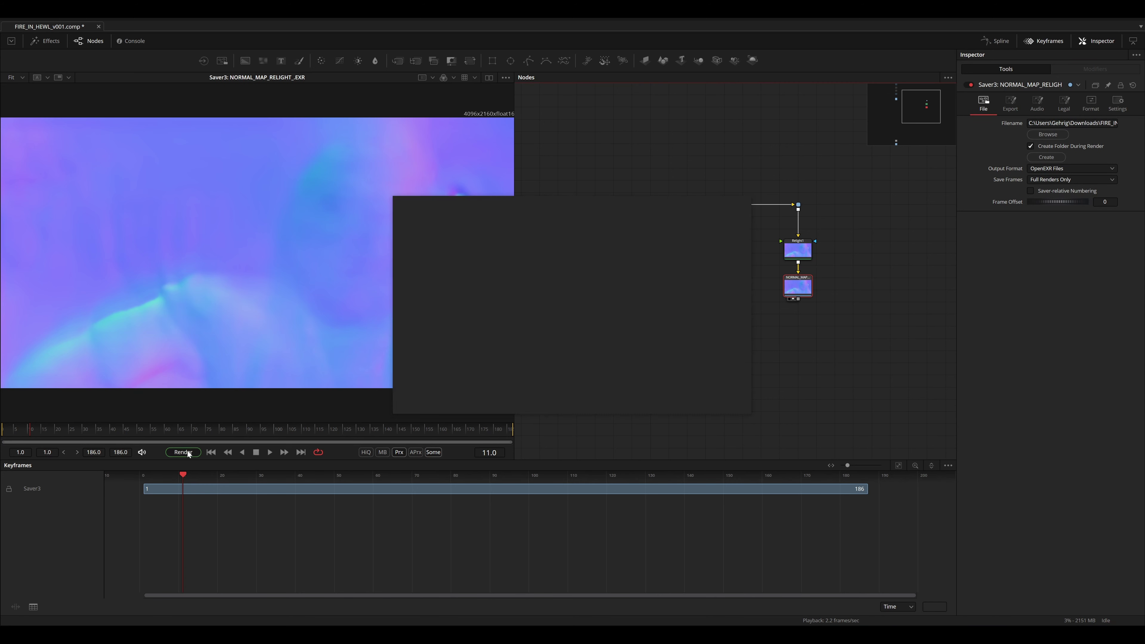
left_click(628, 404)
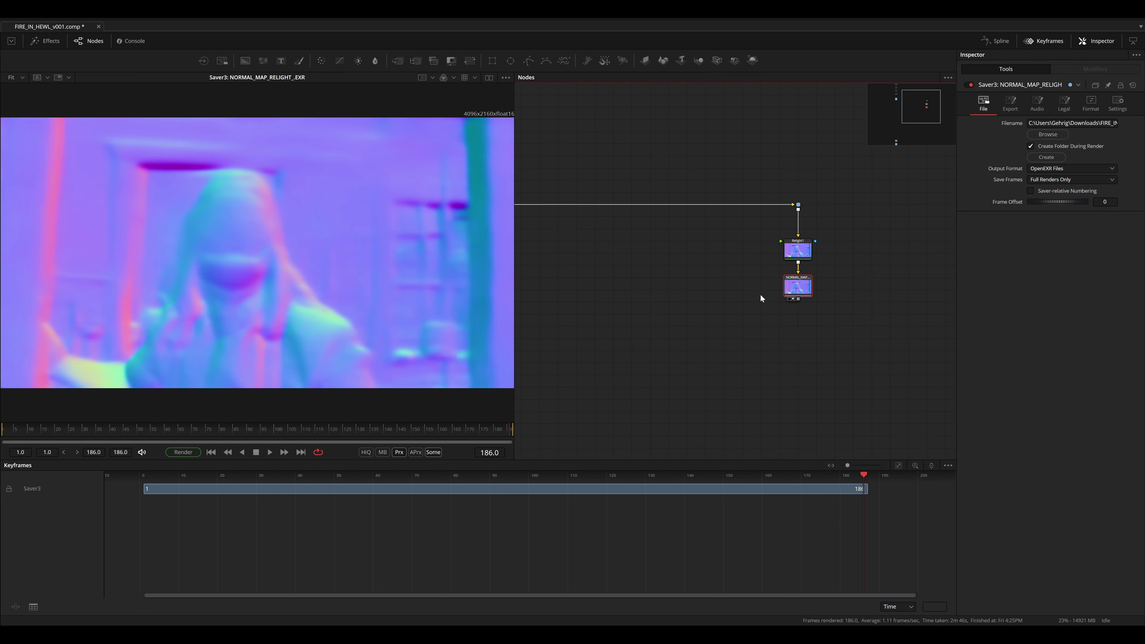
left_click_drag(739, 333, 847, 245)
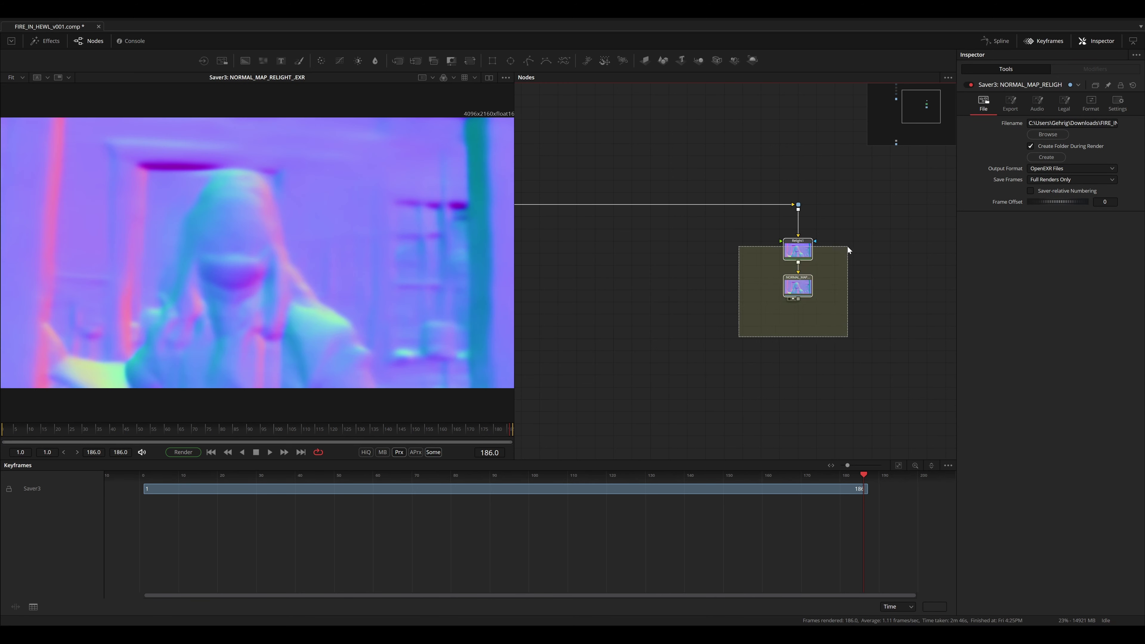
- Add a Loader that reads the rendered NORMAL_MAP_RELIGHT image sequence
key("shift+space")
type("load")
key("Return")
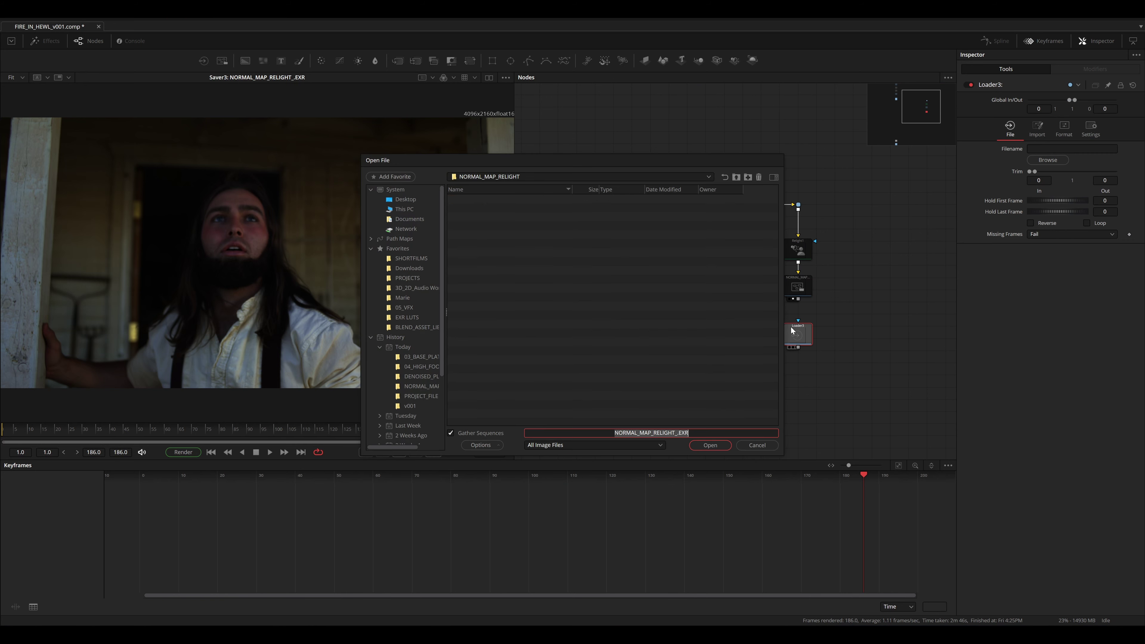
double_click(490, 199)
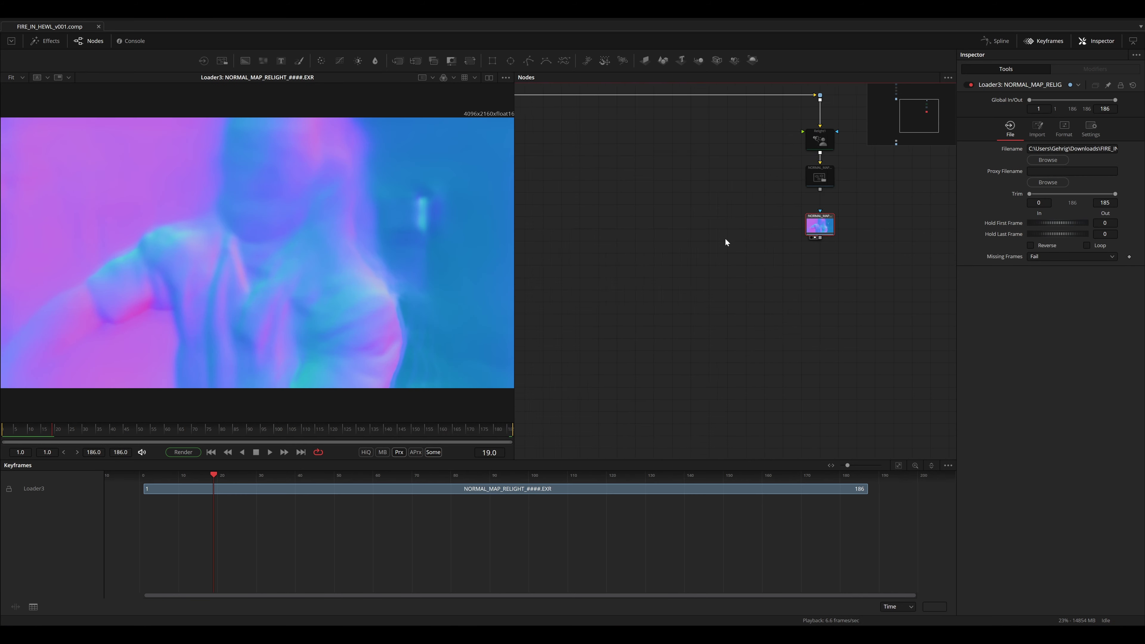
- Add two Relight nodes side by side beneath the normal map Loader
left_click(709, 258)
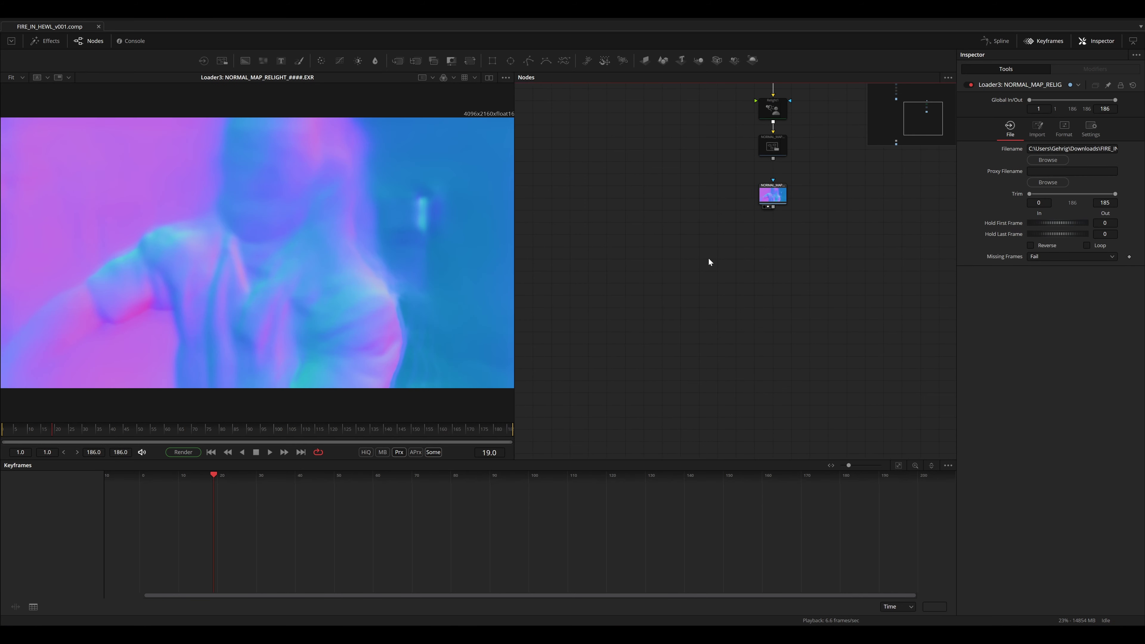
key("shift+space")
type("relig")
key("Up")
key("Return")
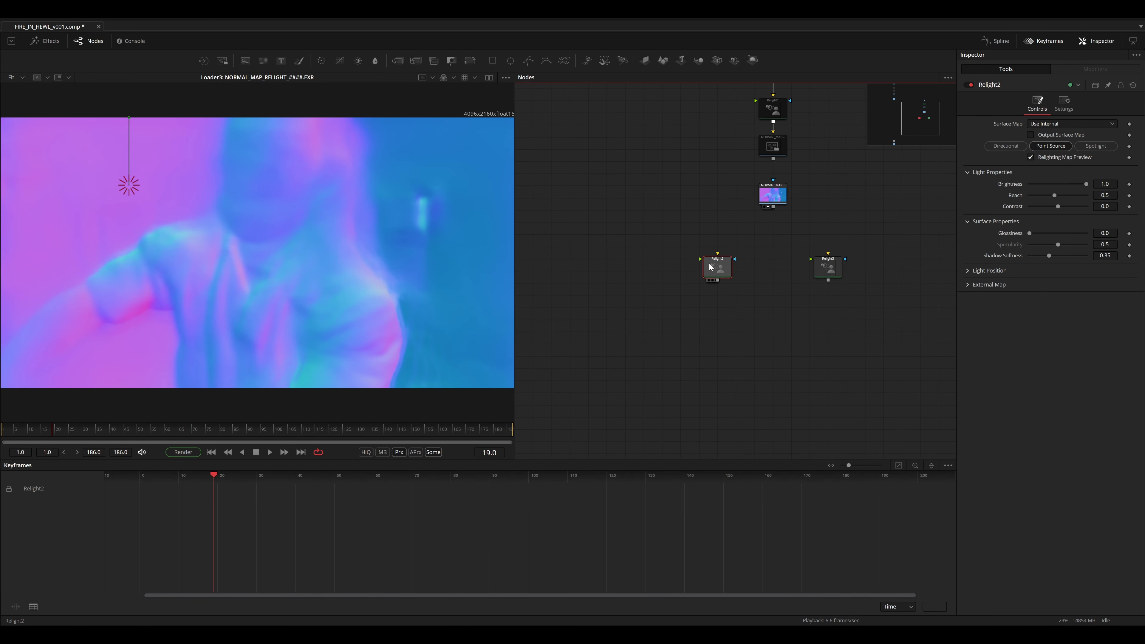
- Rename the left new Relight node face_relight and the right one chest_relight
key("F2")
type("face_relight")
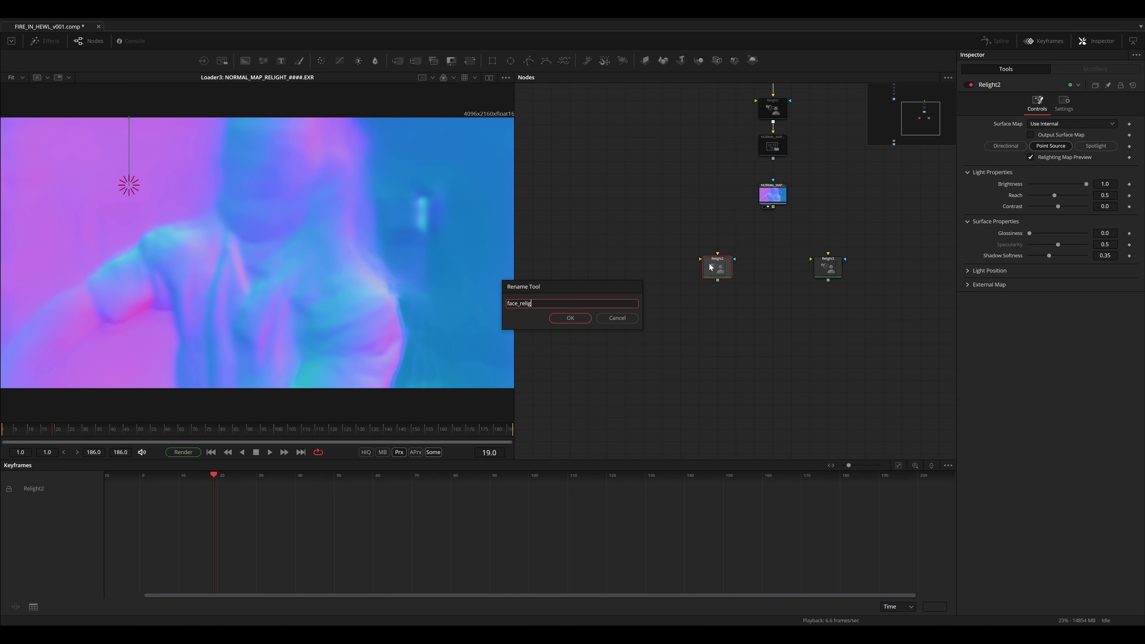
key("Return")
left_click(830, 268)
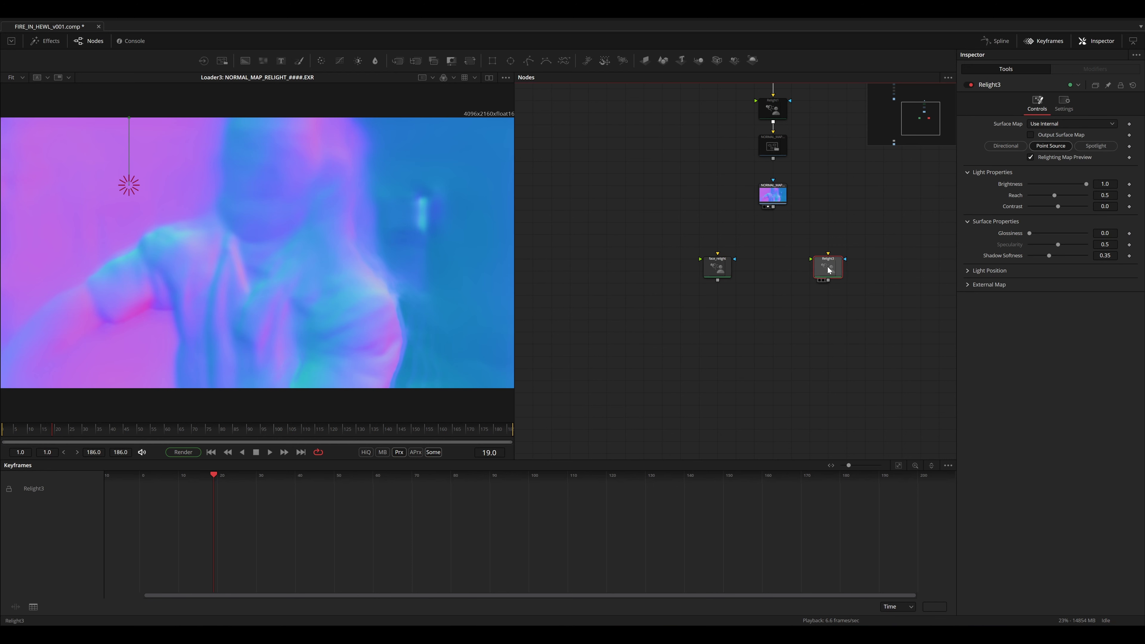
key("F2")
type("chest_relight")
key("Return")
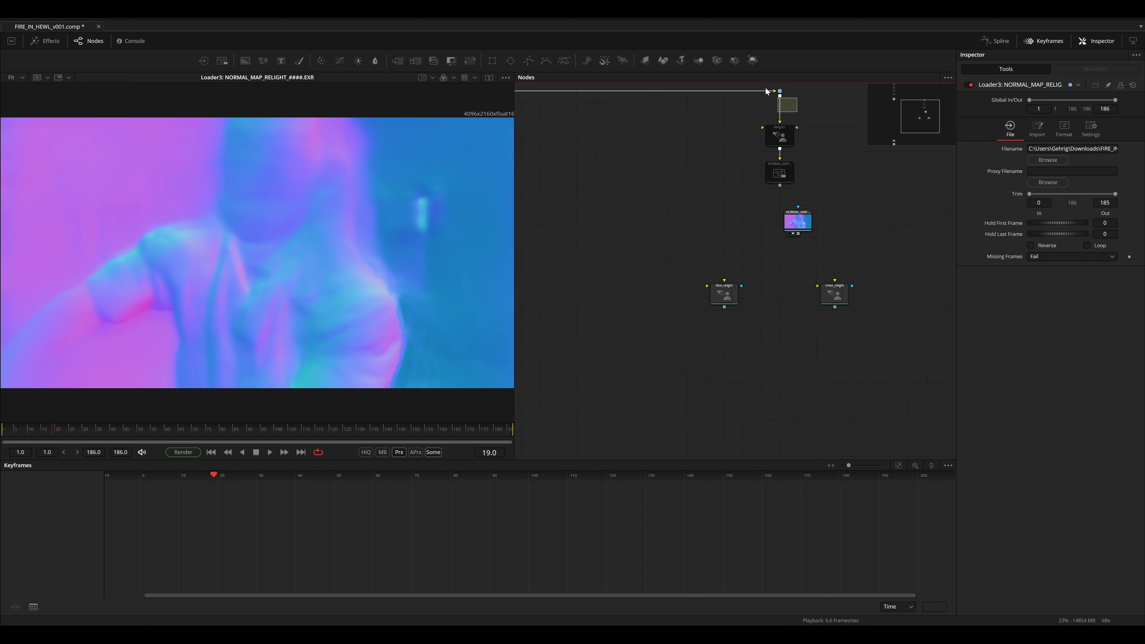
- Branch the plate through duplicated pipe routers and connect both the plate and the normal map Loader to face_relight and chest_relight
left_click(780, 91)
left_click(712, 178)
key("ctrl+v")
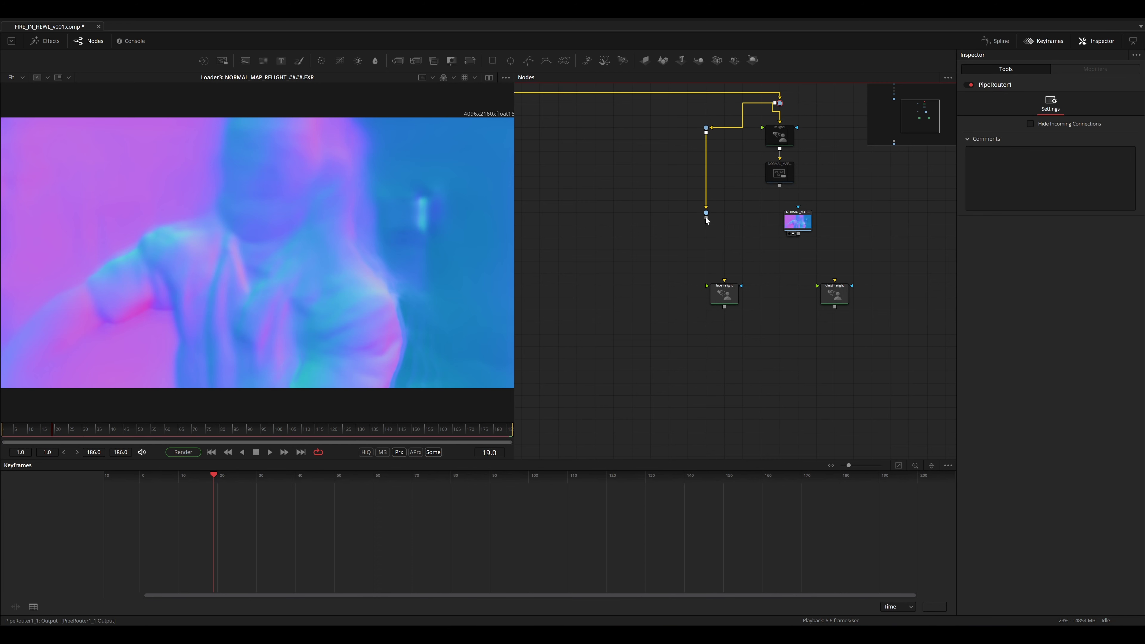
left_click_drag(705, 218, 723, 280)
left_click_drag(707, 218, 817, 285)
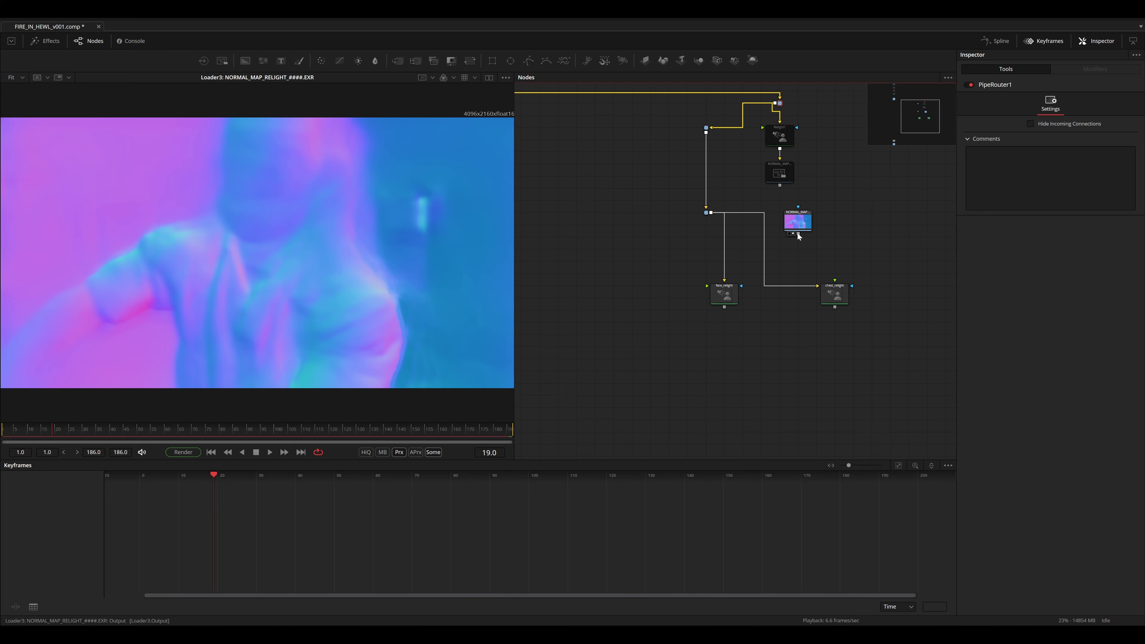
left_click_drag(797, 234, 708, 286)
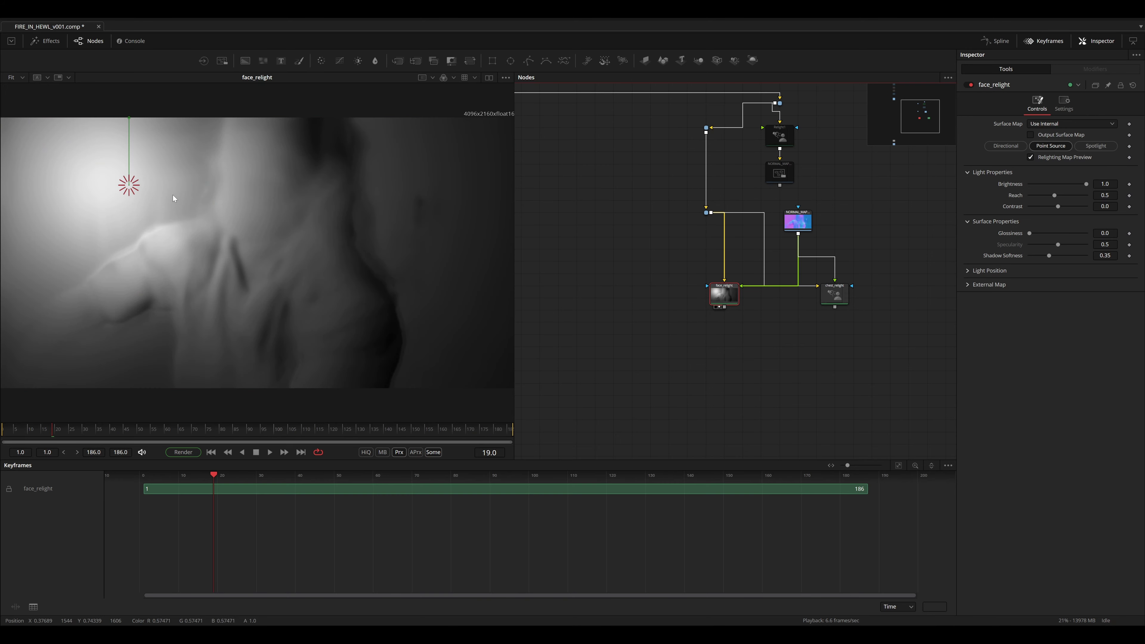
- Position face_relight's point light at the man's head; set Reach 0.6005, Contrast -0.06, Glossiness and Specularity 0.241, Shadow Softness 0.276, Light Height 0.54
mouse_move(133, 186)
left_mouse_down()
mouse_move(251, 244)
mouse_move(352, 245)
mouse_move(274, 205)
mouse_move(151, 329)
mouse_move(300, 195)
mouse_move(292, 200)
mouse_move(280, 165)
left_mouse_up()
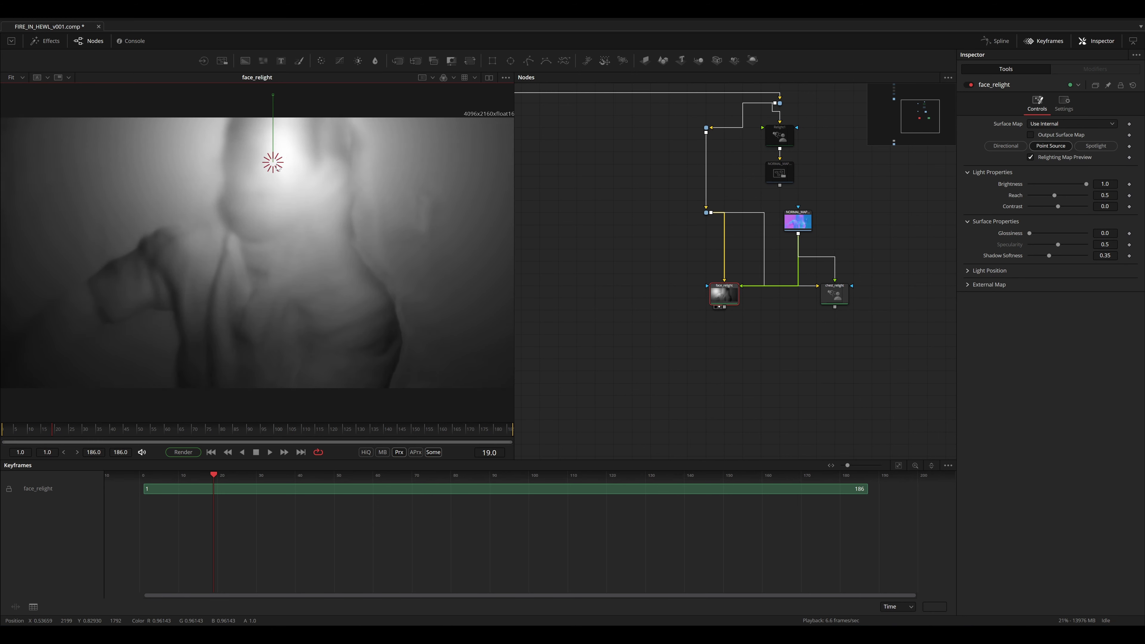
left_click(464, 78)
left_click(463, 78)
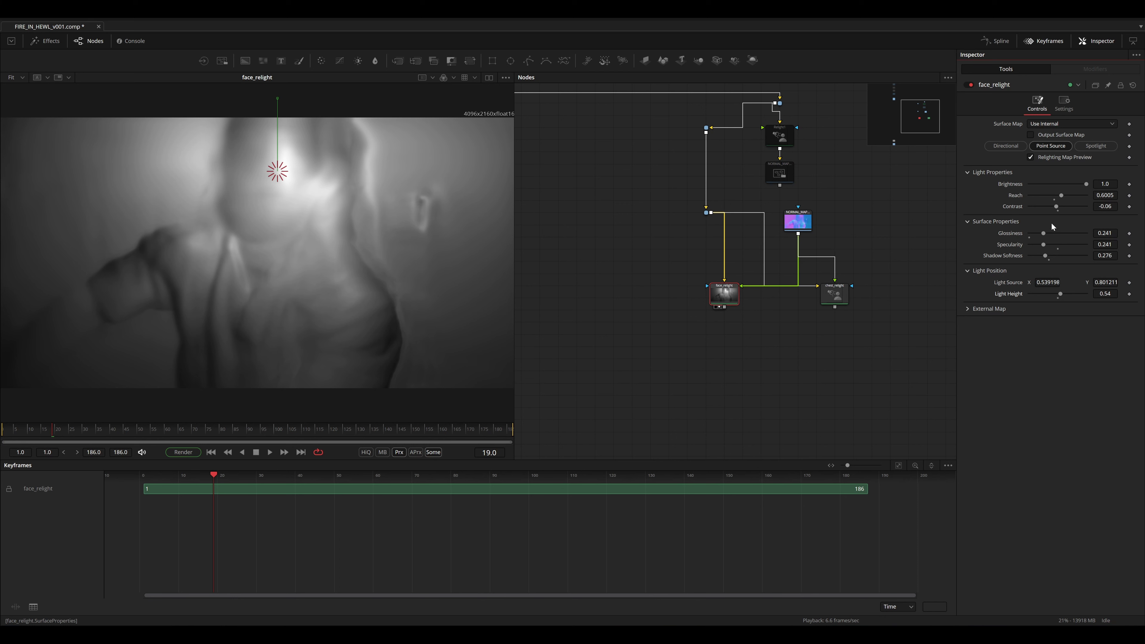
mouse_move(1056, 207)
left_mouse_down()
mouse_move(1039, 207)
mouse_move(1056, 207)
left_mouse_up()
key("space")
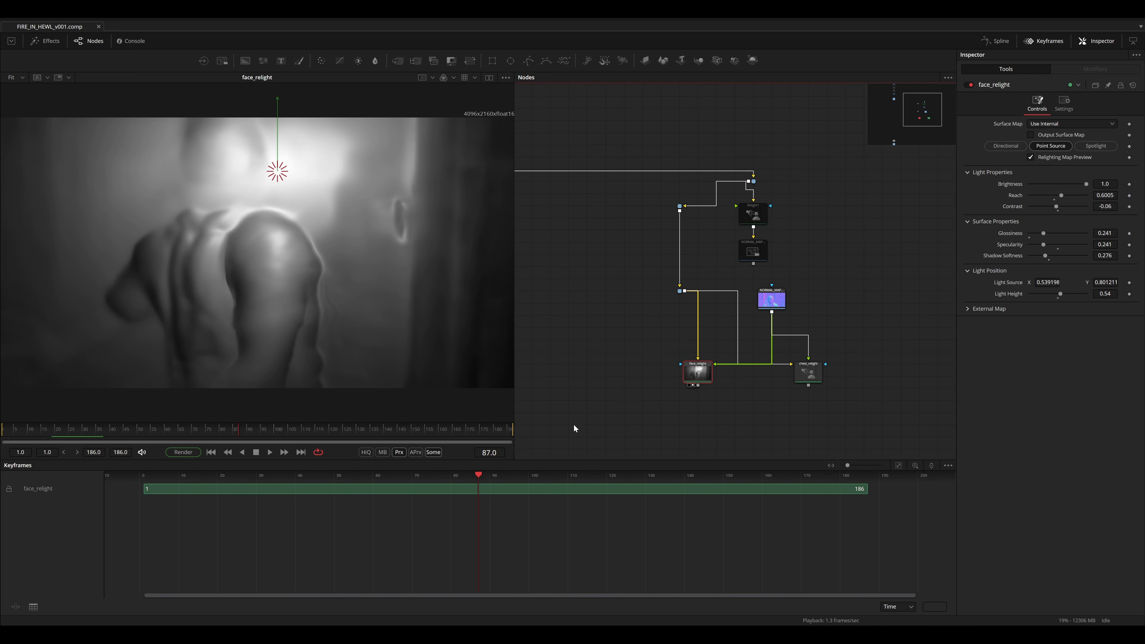
- Add an Underlay around all relight nodes and extend its lower edge to leave room beneath them
left_click_drag(568, 426, 869, 140)
key("shift+space")
type("underlay")
key("Return")
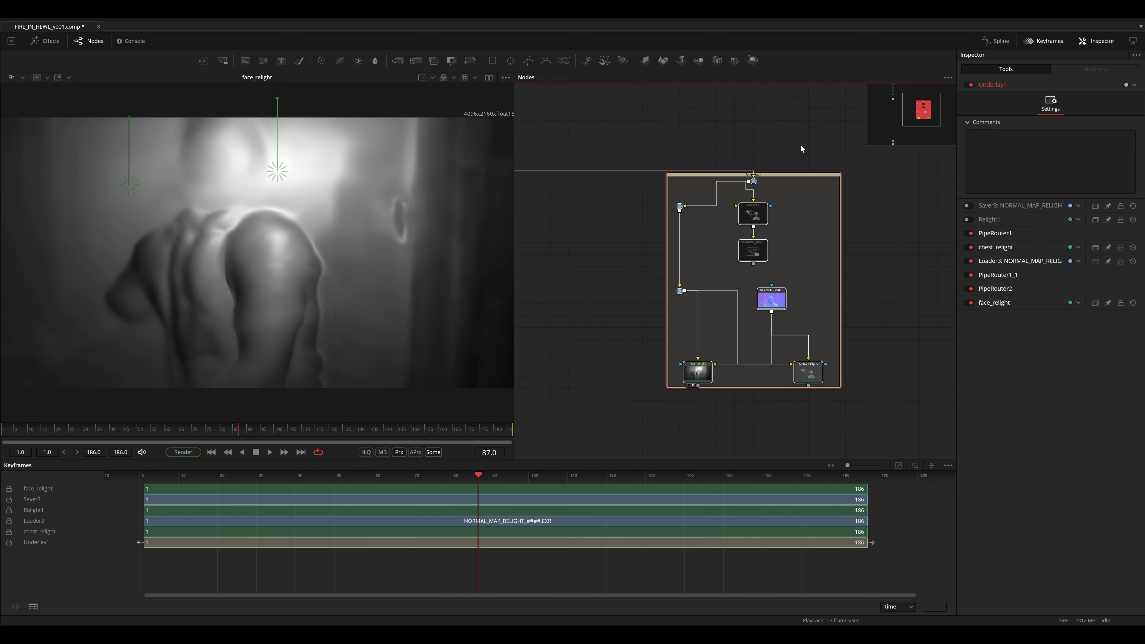
left_click_drag(754, 387, 751, 422)
- Add a Tracker beside the underlay, feed it from the plate's pipe router, and rename it Nose_tracker
left_click_drag(805, 235, 466, 229)
key("shift+space")
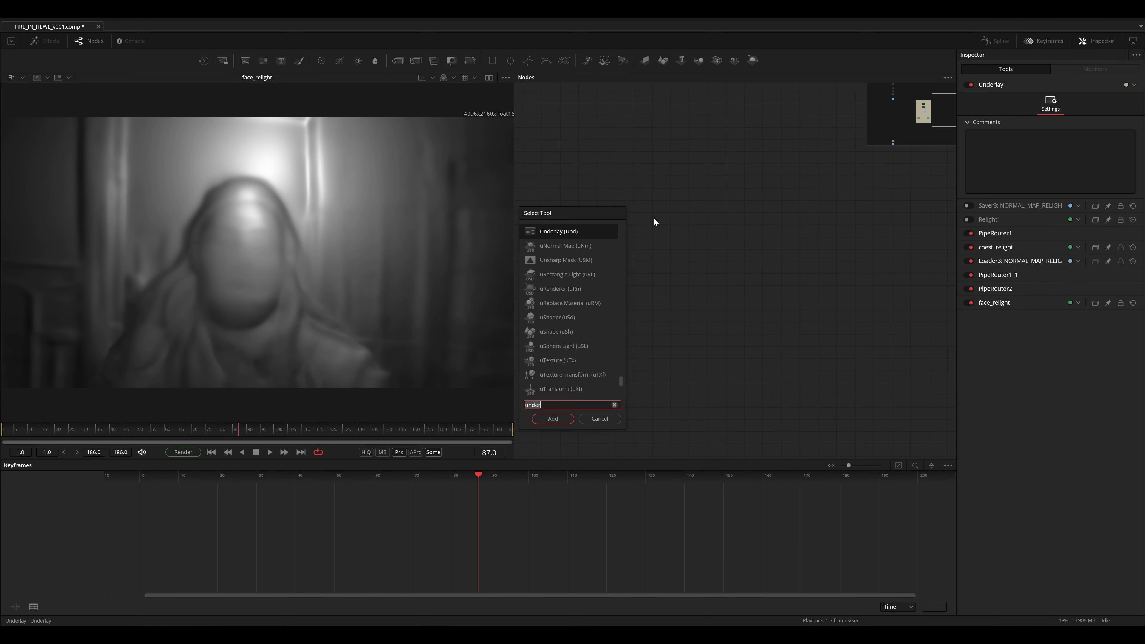
type("tracker")
key("Return")
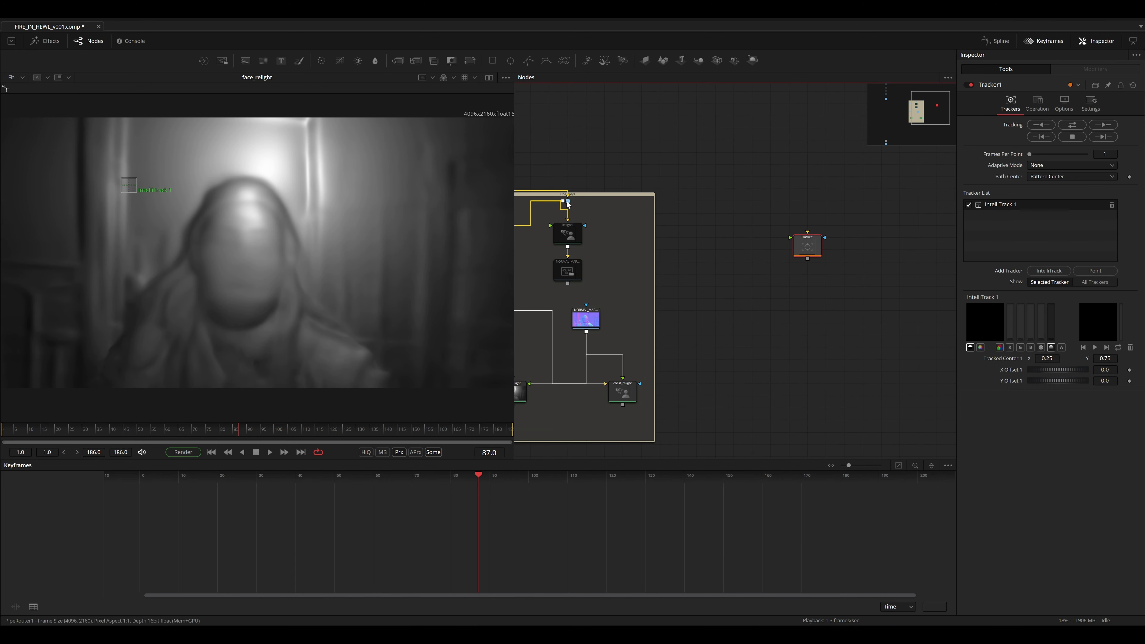
left_click_drag(564, 201, 857, 211)
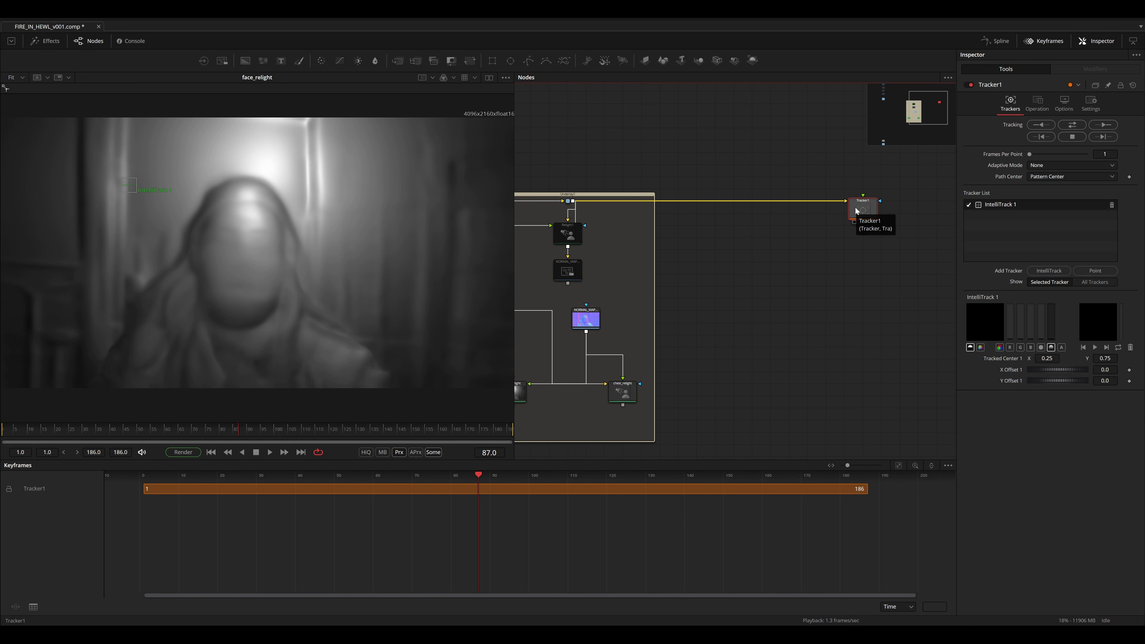
key("F2")
type("Nose_tracker")
key("Return")
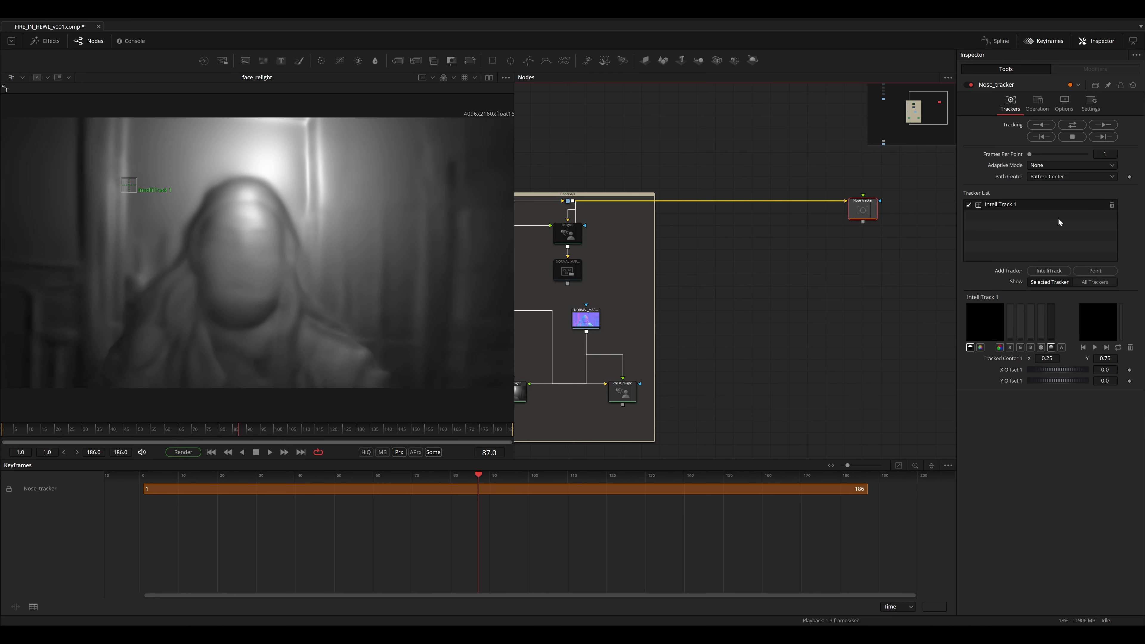
- Replace Nose_tracker's IntelliTrack with a point tracker and place the point over the man's nose at frame 87
left_click(1095, 270)
left_click(1111, 205)
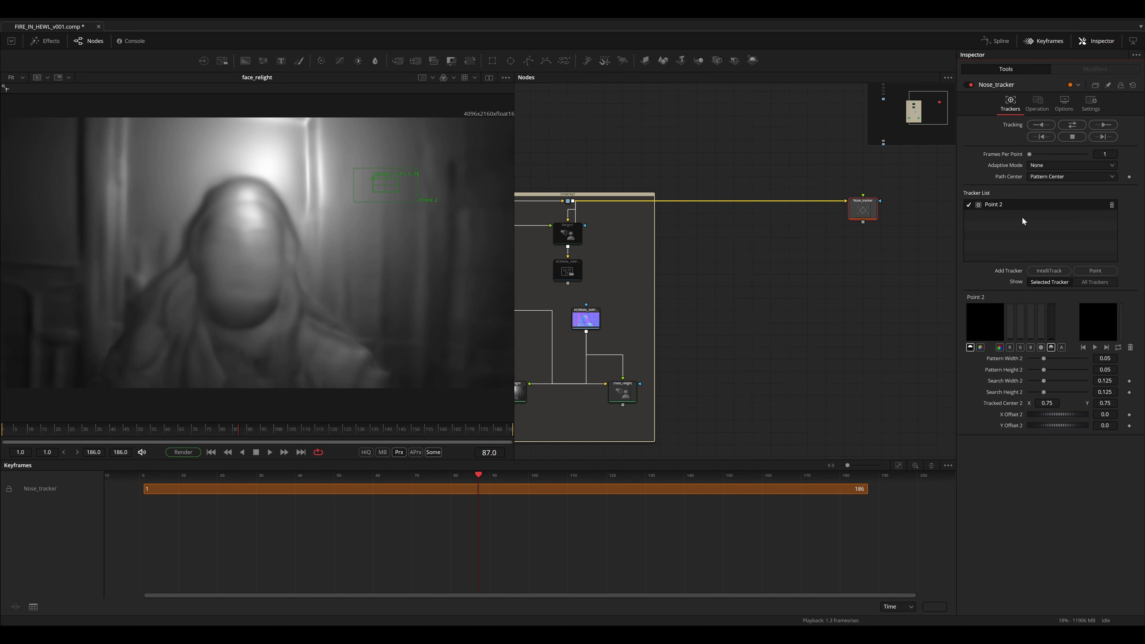
key("1")
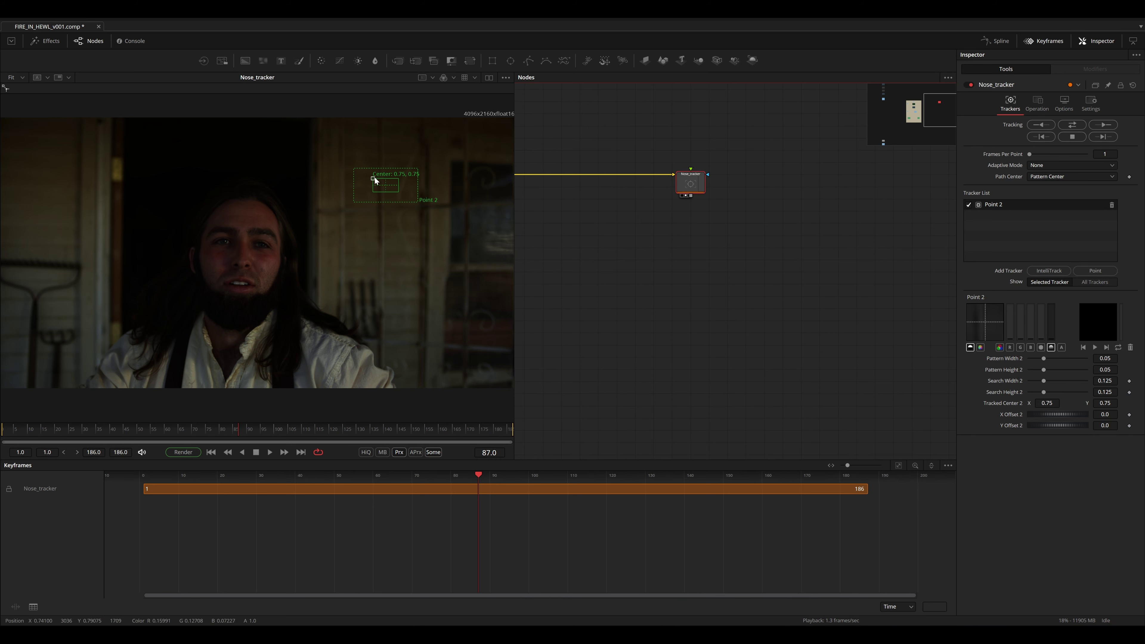
left_click_drag(374, 180, 236, 233)
scroll(284, 274, "up", 5)
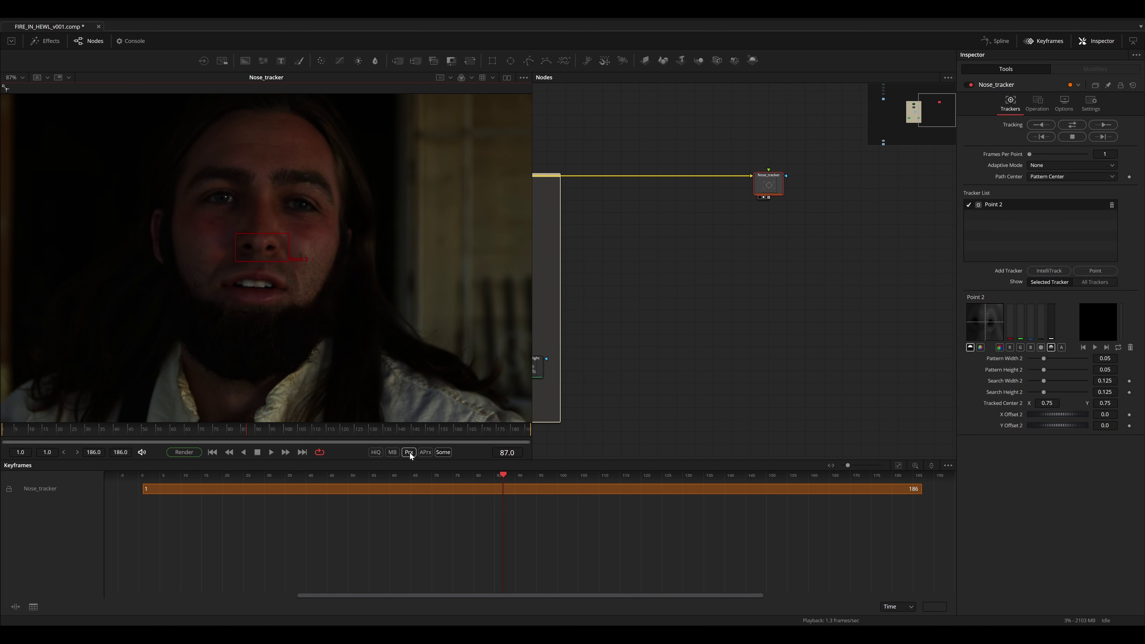
- Try tracking the nose in both directions with a pattern of about 0.047 by 0.043 and a search area of about 0.087 by 0.086
left_click_drag(234, 233, 287, 258)
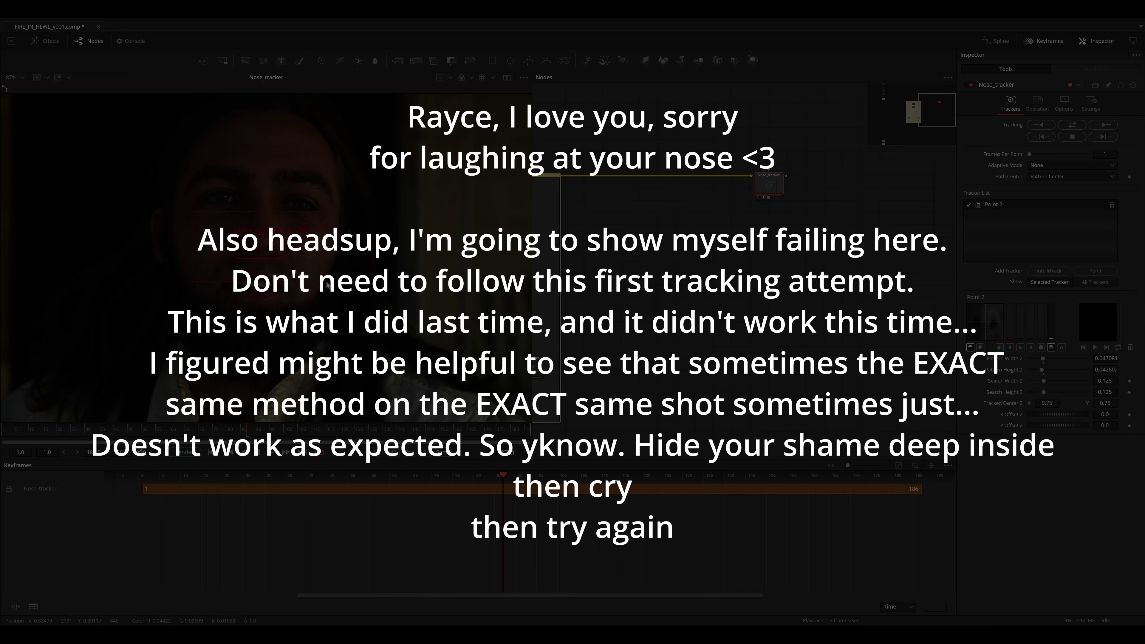
left_click_drag(326, 285, 306, 271)
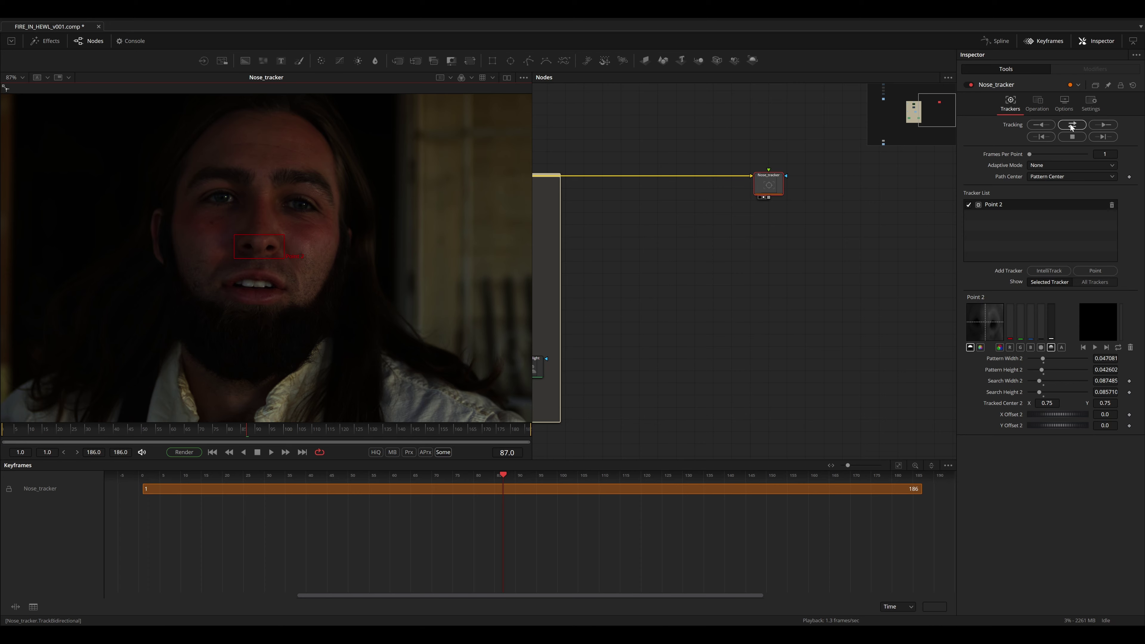
left_click(1070, 124)
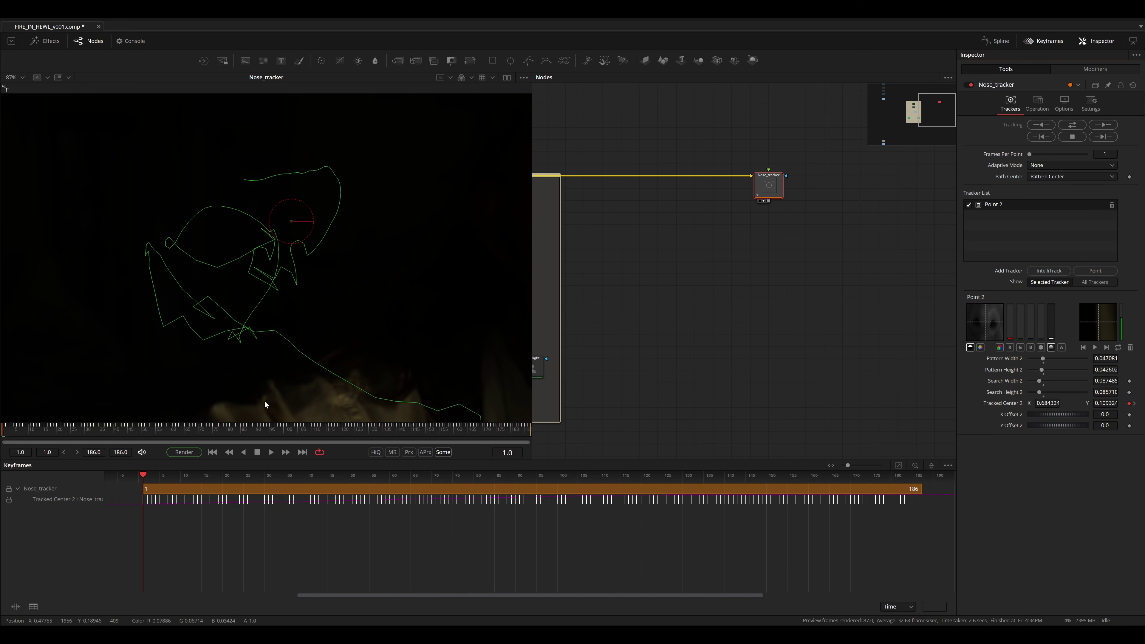
key("space")
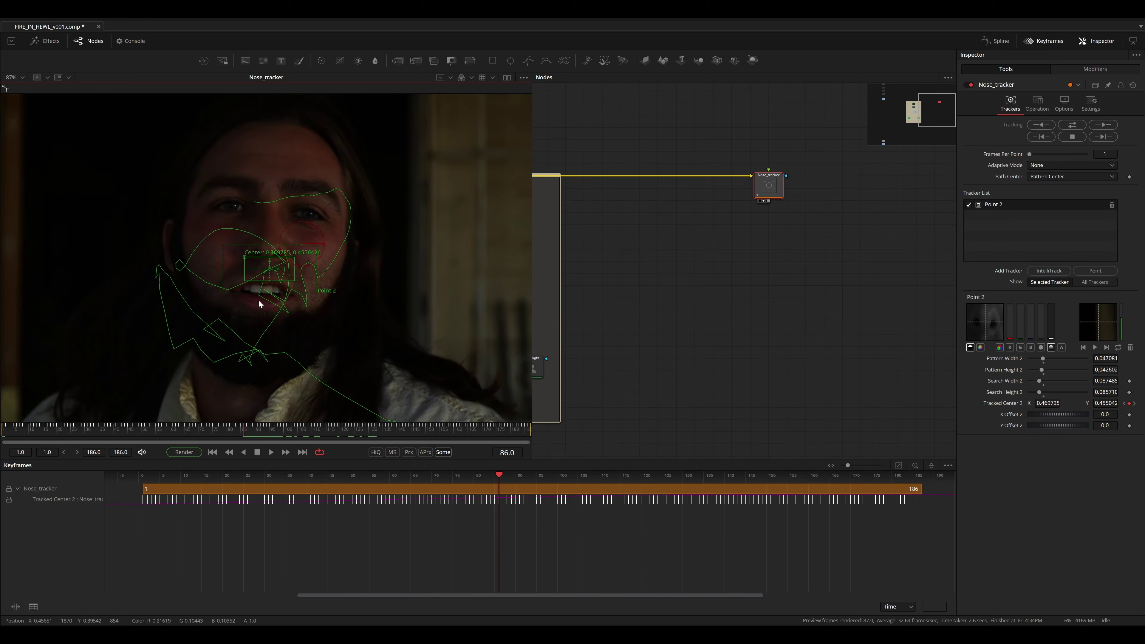
- Resize the nose pattern to about 0.022 by 0.035 and its search area to about 0.062 by 0.135, and track again in both directions
scroll(252, 271, "up", 3)
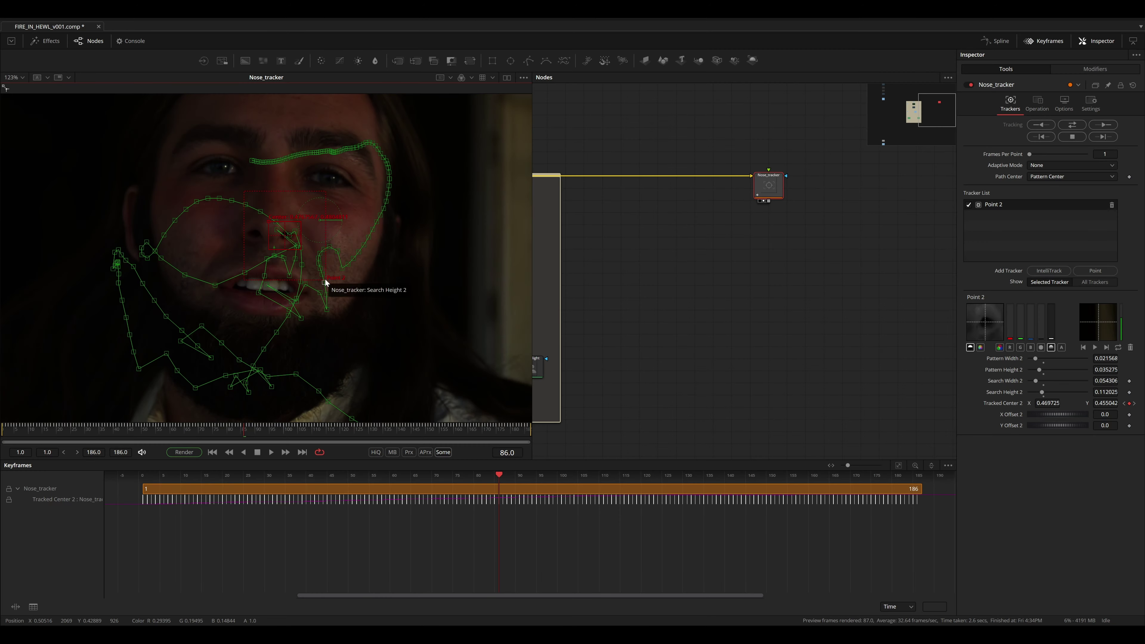
left_click_drag(326, 280, 330, 290)
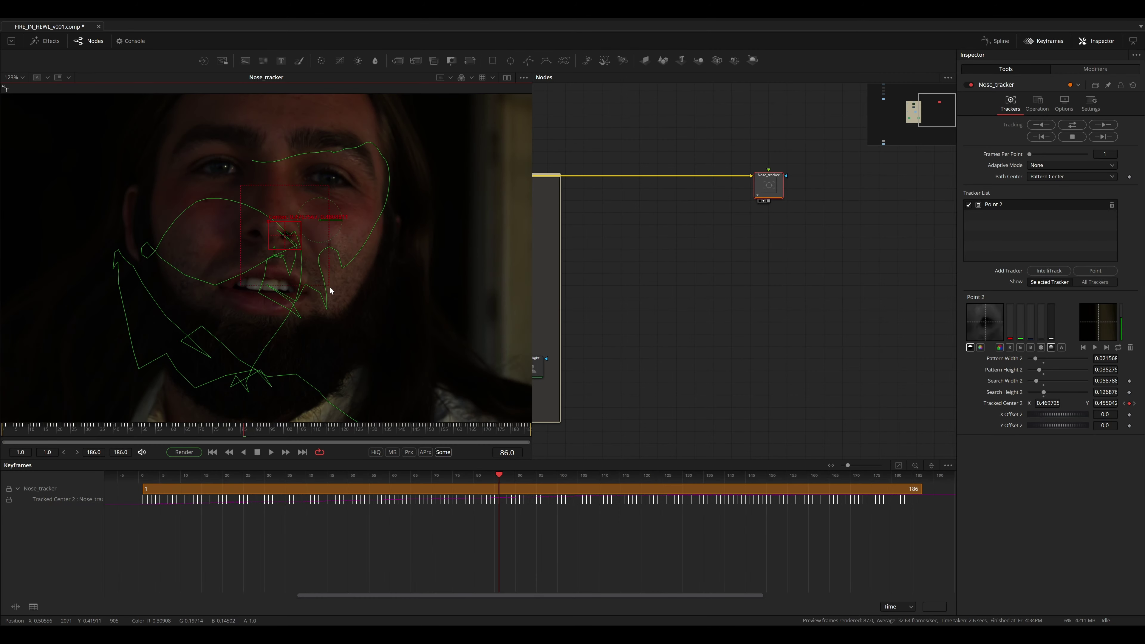
left_click(1073, 126)
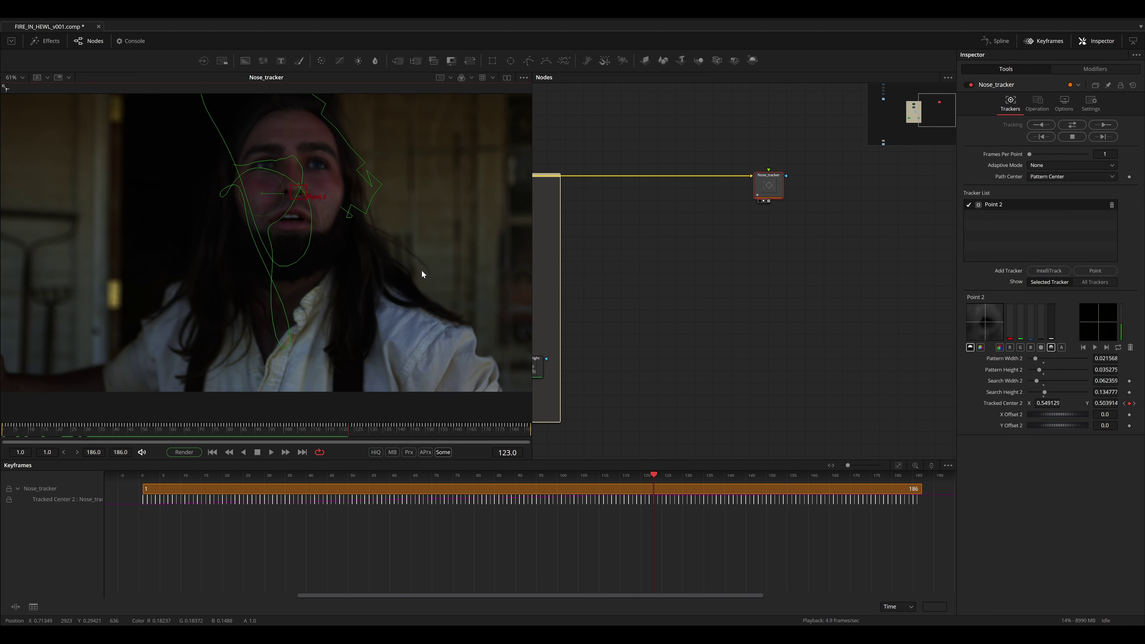
- Play back the nose track and step through its early frames, checking how well the point follows the nose
left_click_drag(422, 269, 426, 351)
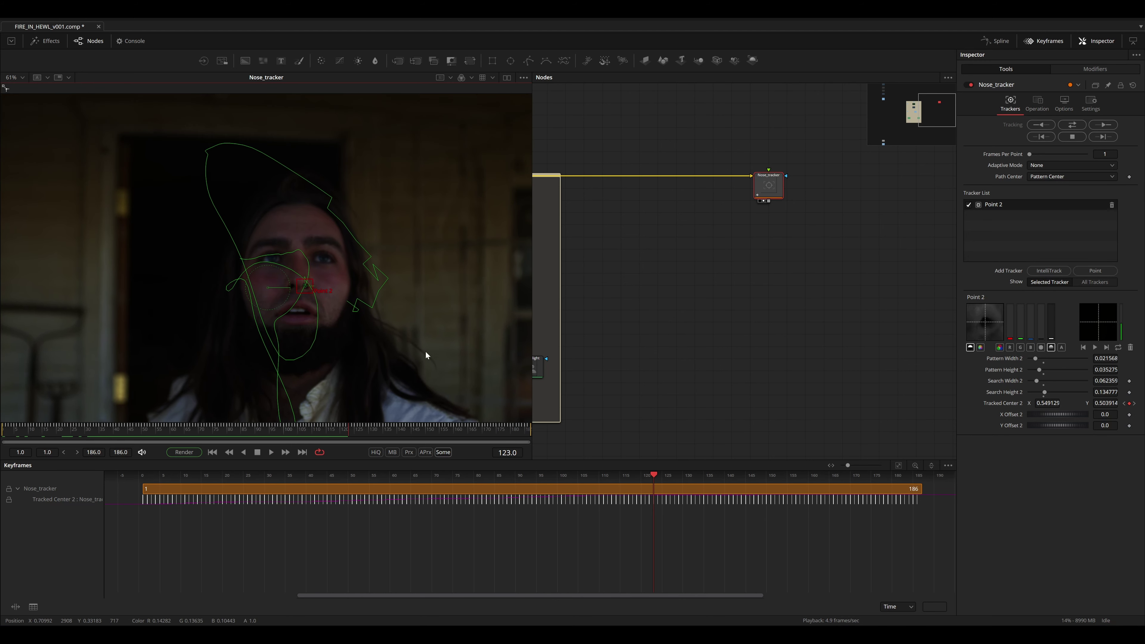
key("space")
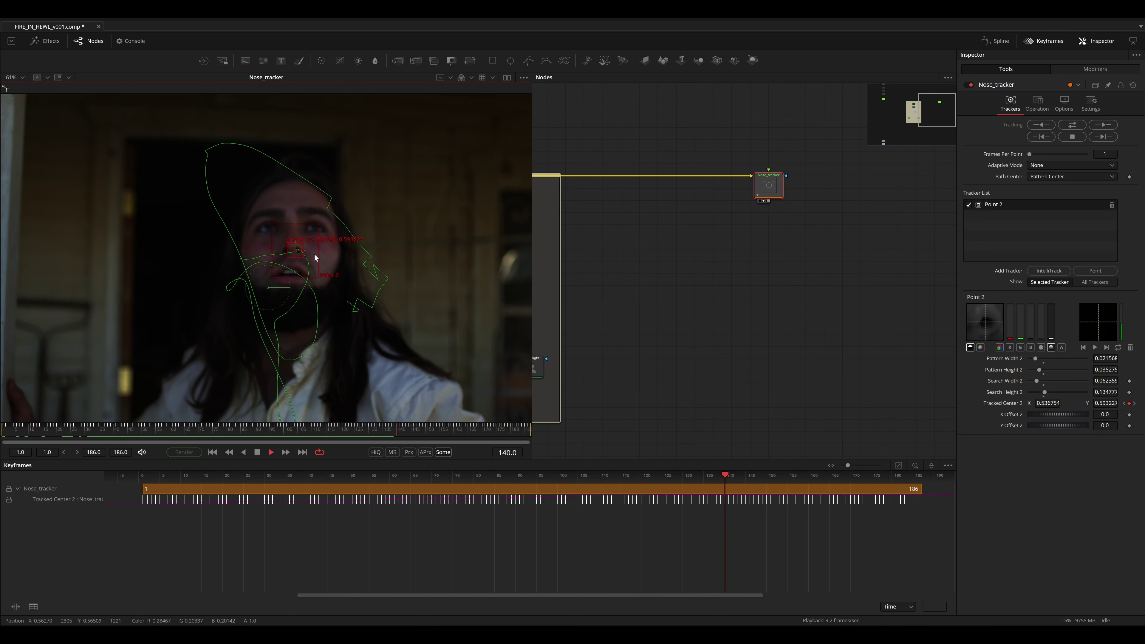
left_click_drag(150, 435, 55, 431)
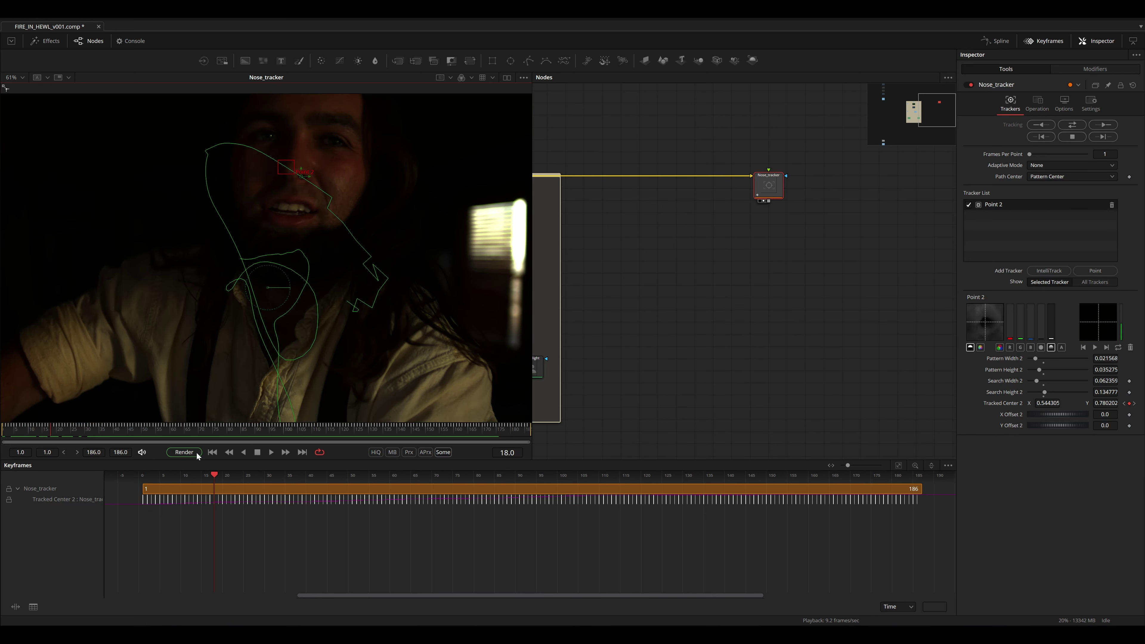
key("Left")
key("Left")
key("Left")
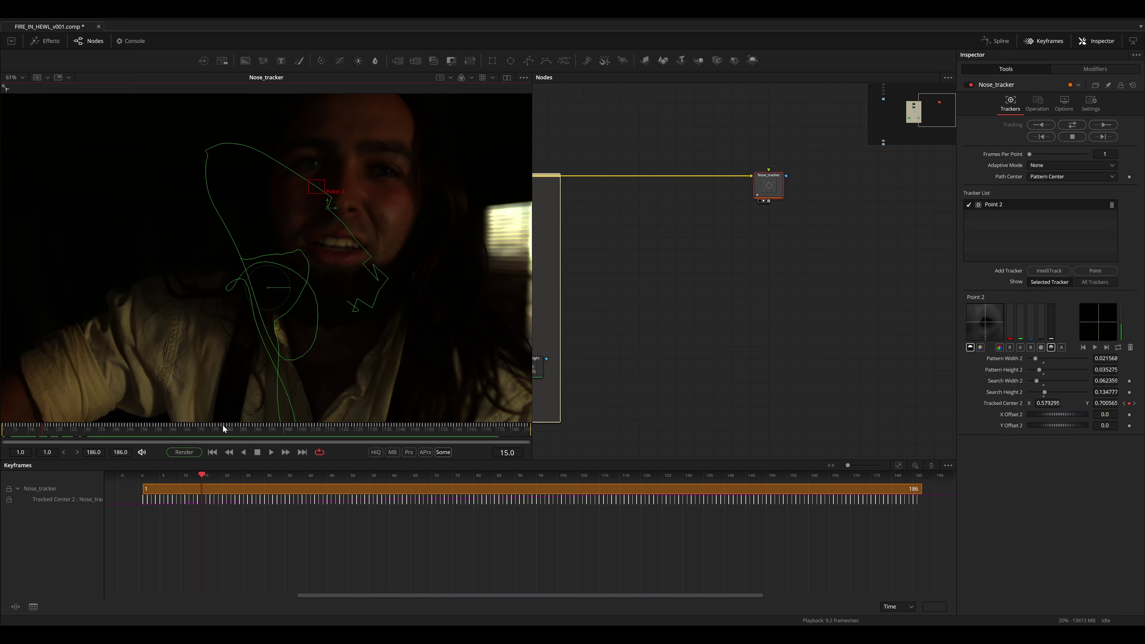
- Delete Nose_tracker's tracked keyframes before frame 16, leaving the first keyframe in place
key("Right")
scroll(205, 515, "left", 2)
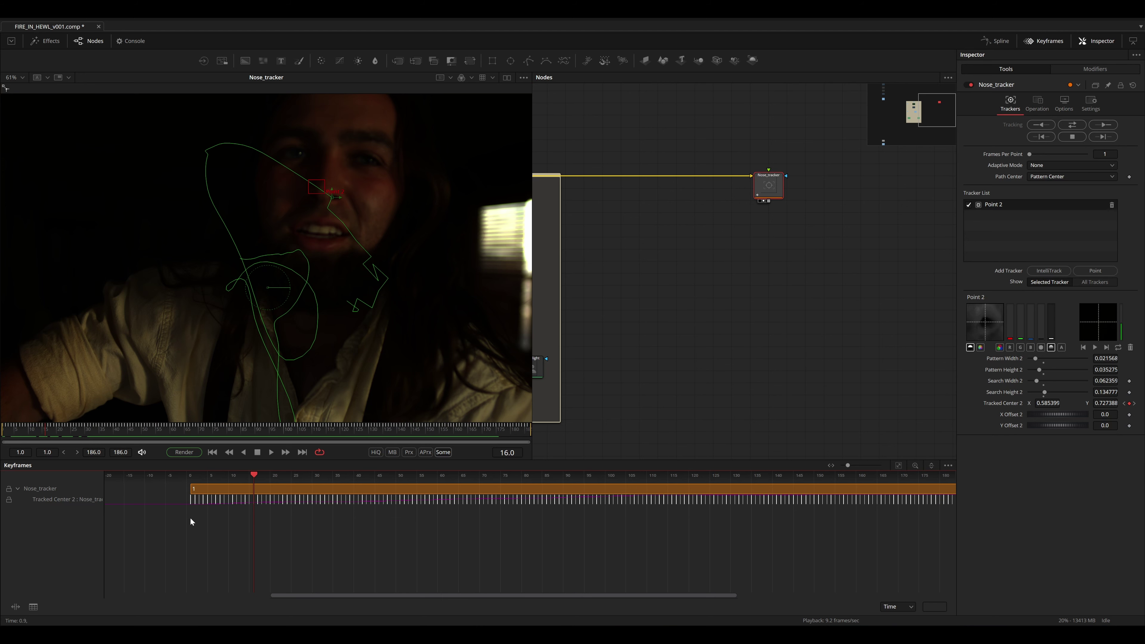
left_click_drag(239, 498, 250, 497)
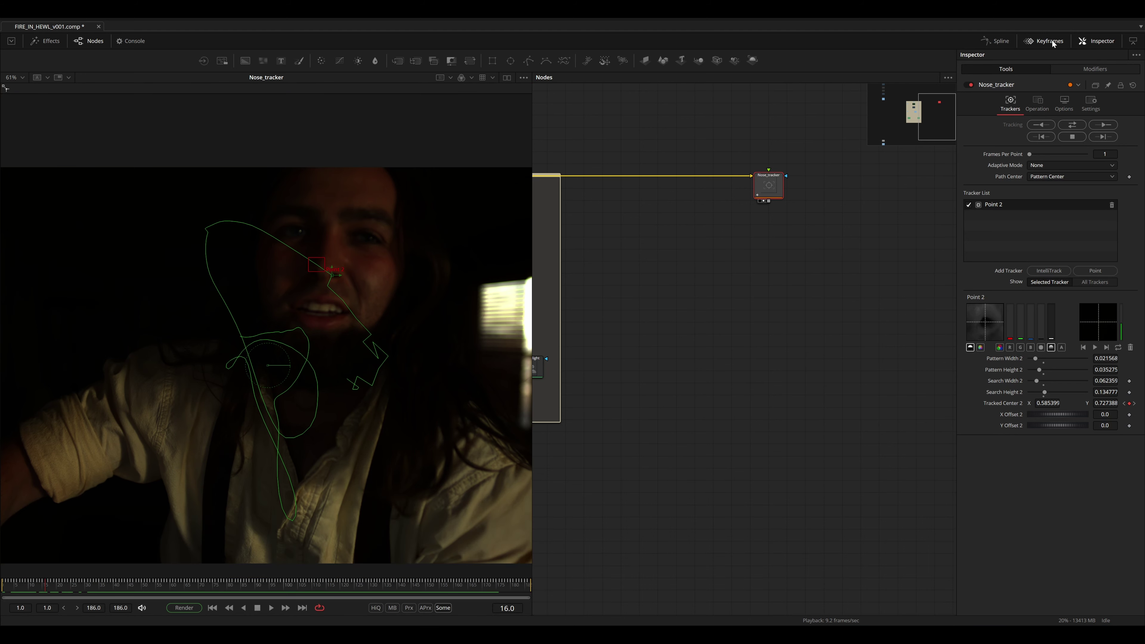
left_click_drag(257, 481, 247, 520)
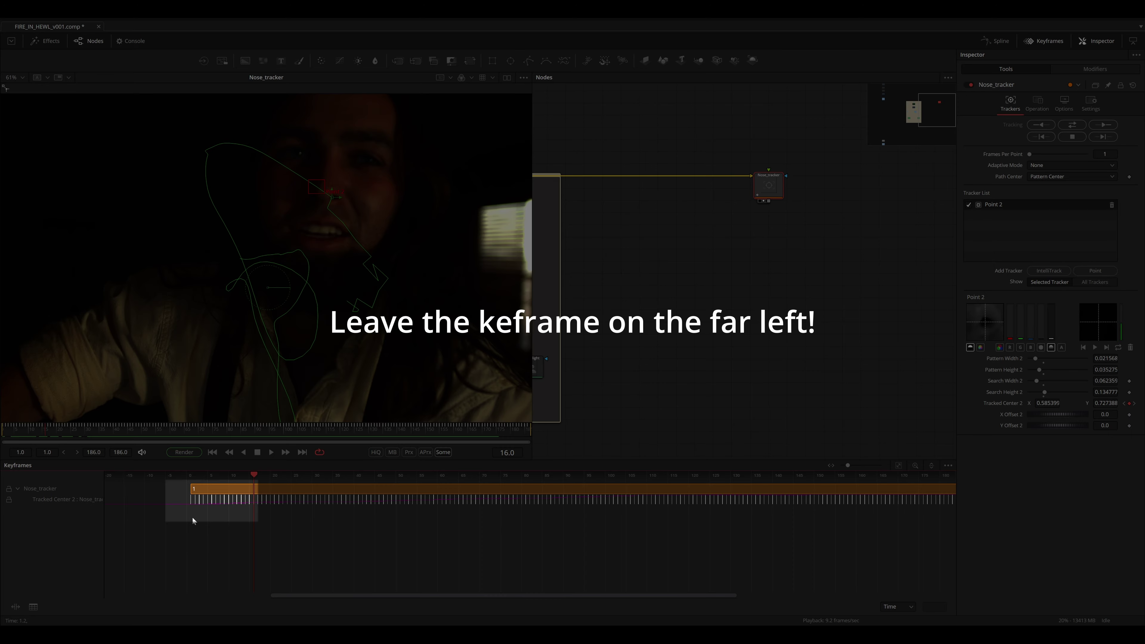
key("Delete")
- Move the tracker point back onto the man's nose at frames 1, 10 and 11, and play back the corrected track
left_click_drag(252, 475, 191, 476)
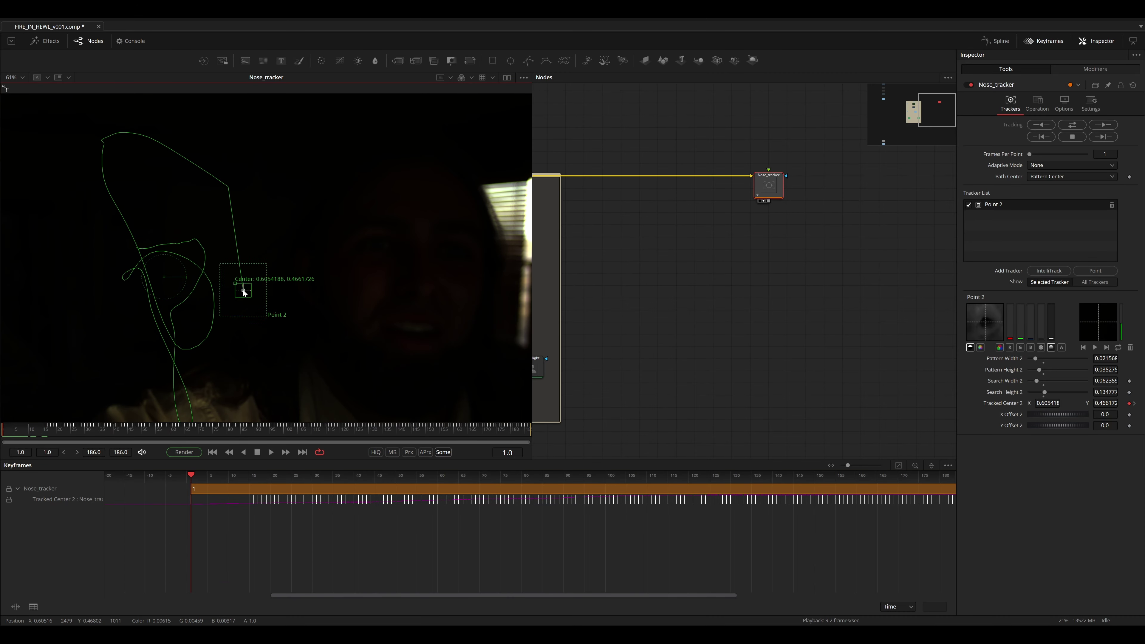
left_click_drag(244, 294, 428, 291)
left_click(24, 433)
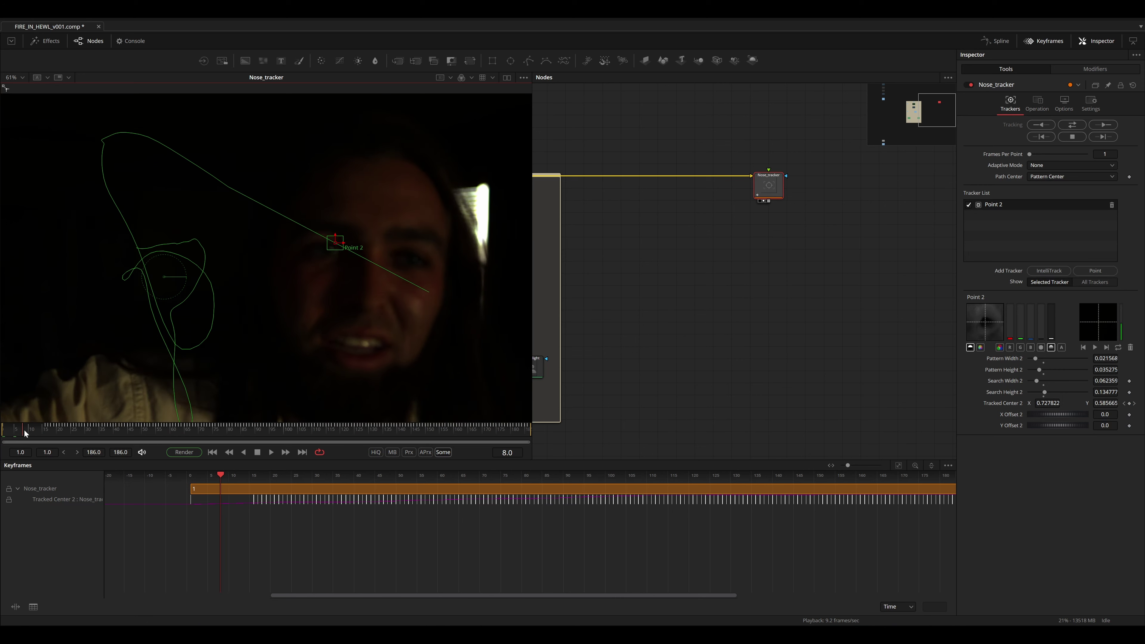
left_click_drag(24, 434, 29, 432)
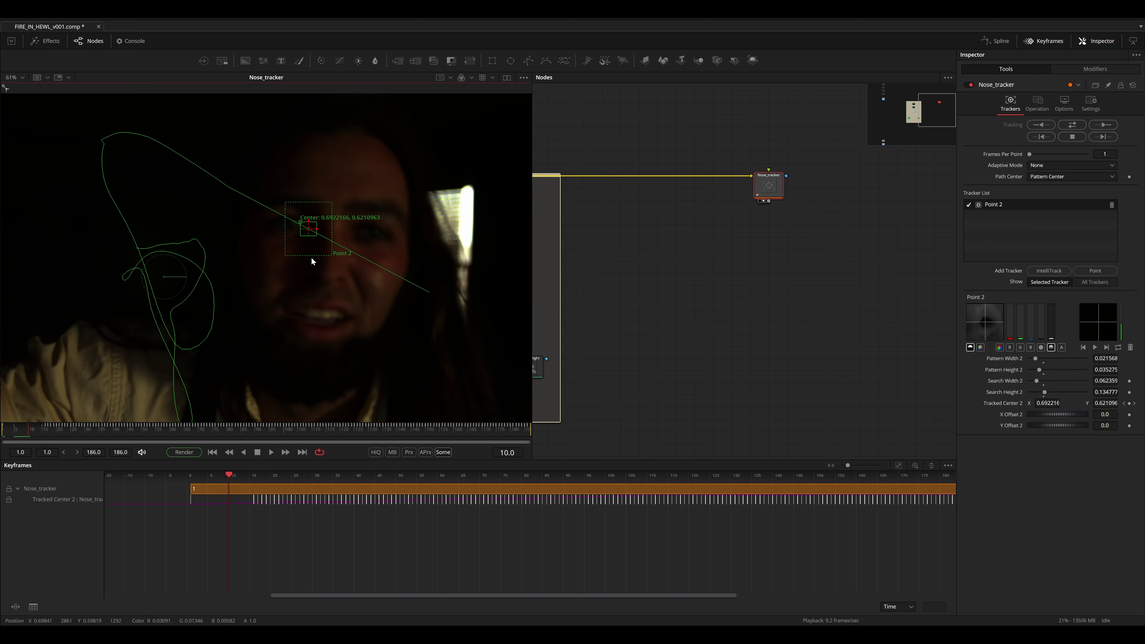
left_click(1100, 137)
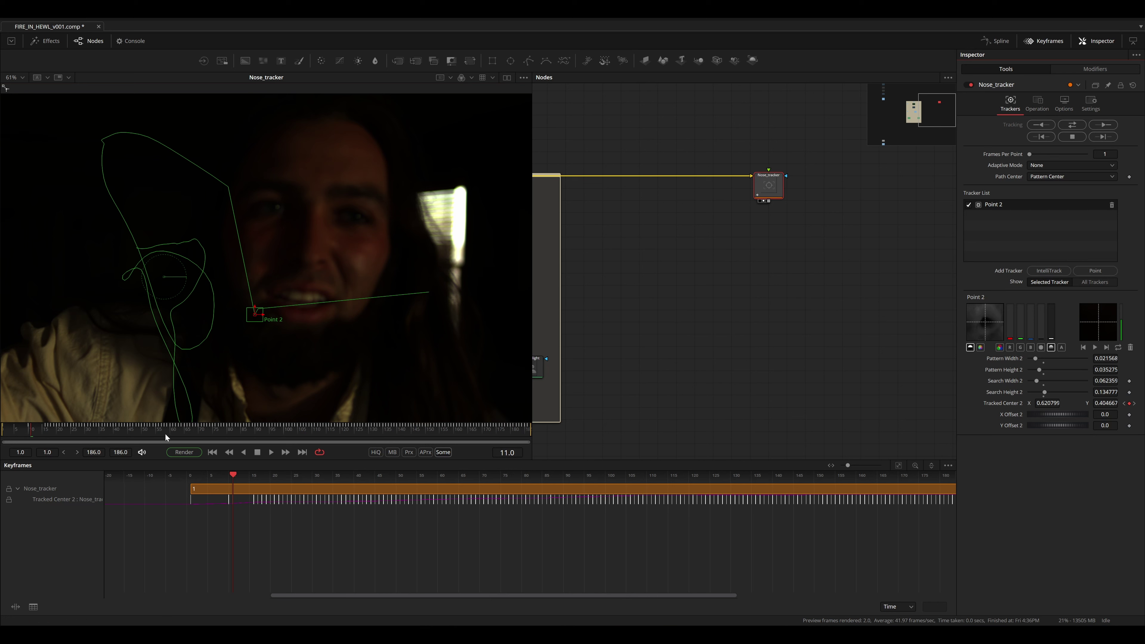
left_click(29, 428)
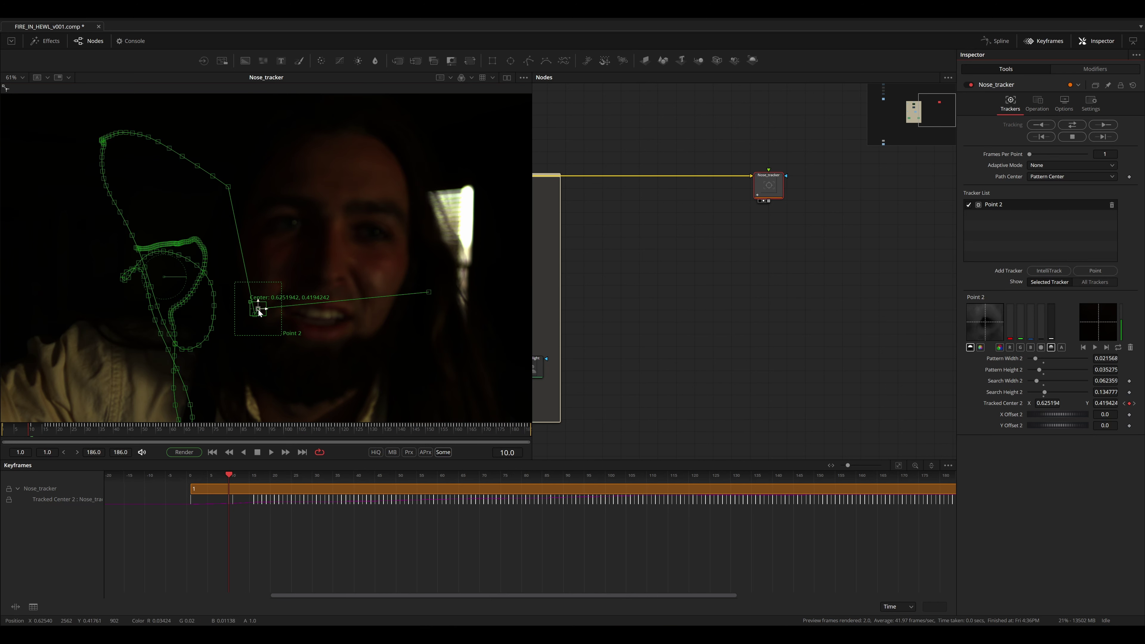
left_click_drag(292, 308, 338, 275)
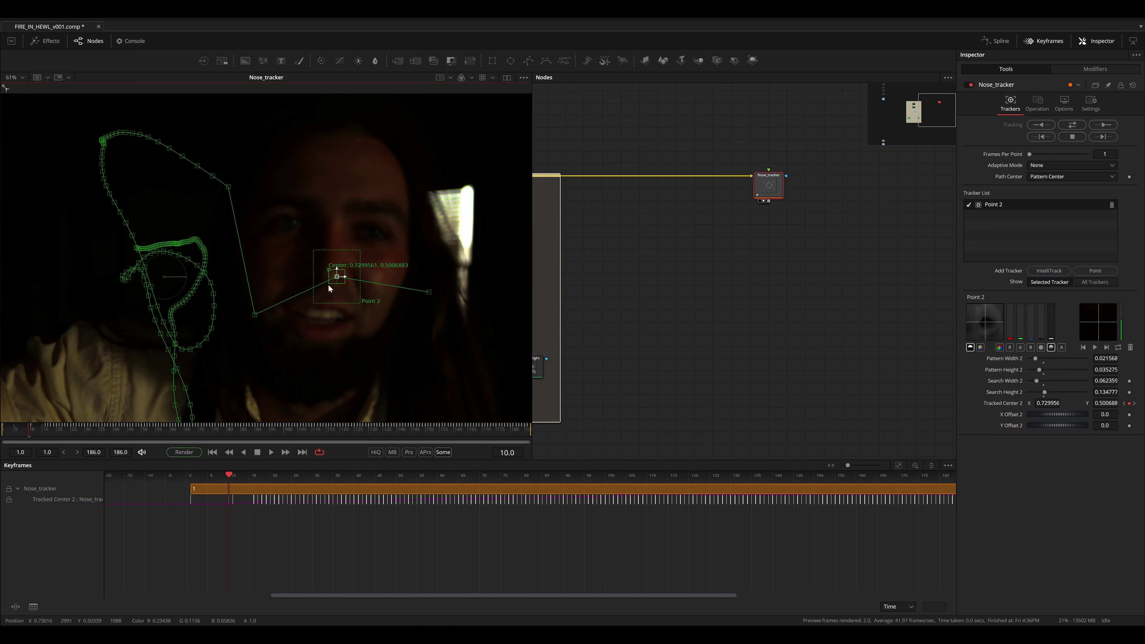
left_click_drag(253, 312, 339, 275)
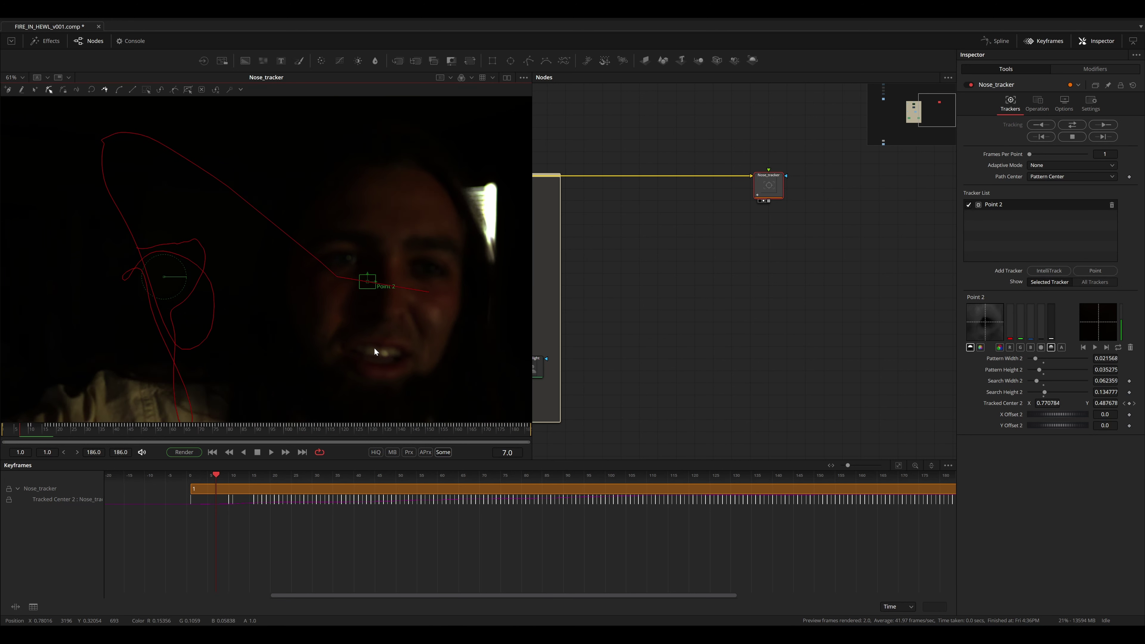
key("Left")
key("Left")
key("space")
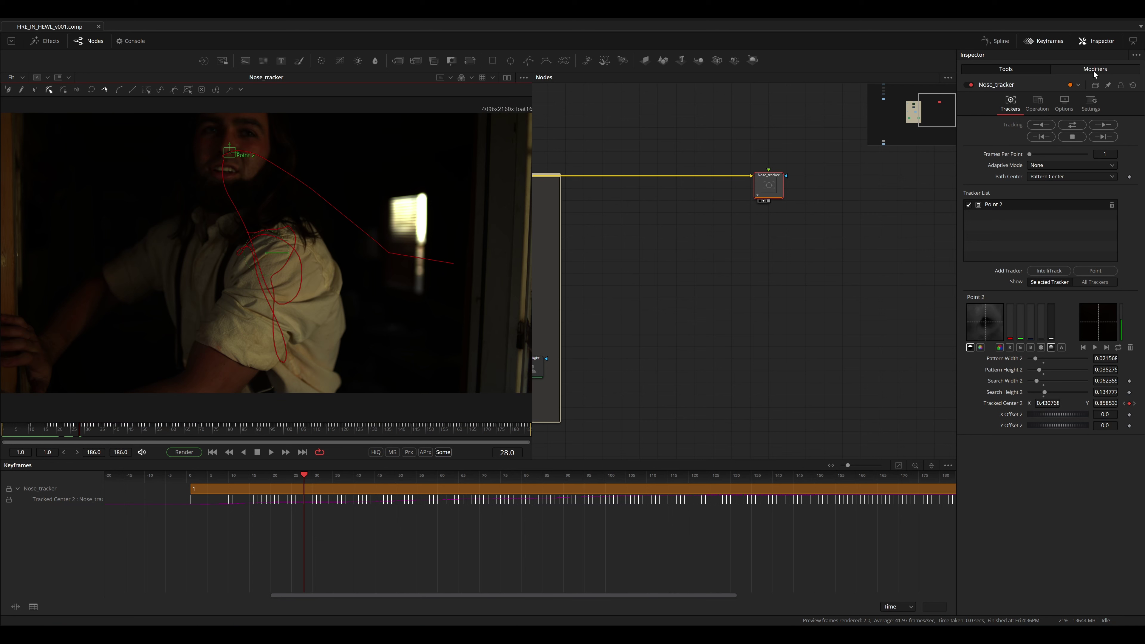
- Rename Nose_tracker's path modifier as SCHNOZZ_TRACK
left_click(1093, 69)
right_click(999, 84)
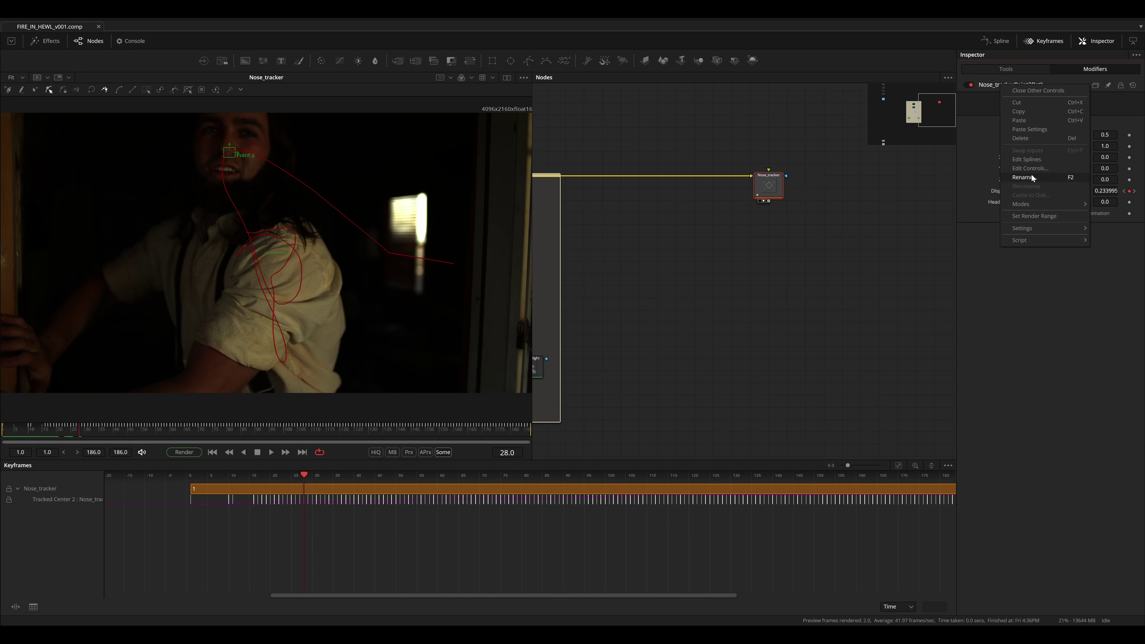
left_click(1023, 177)
type("SCHNOZZ_TRACK")
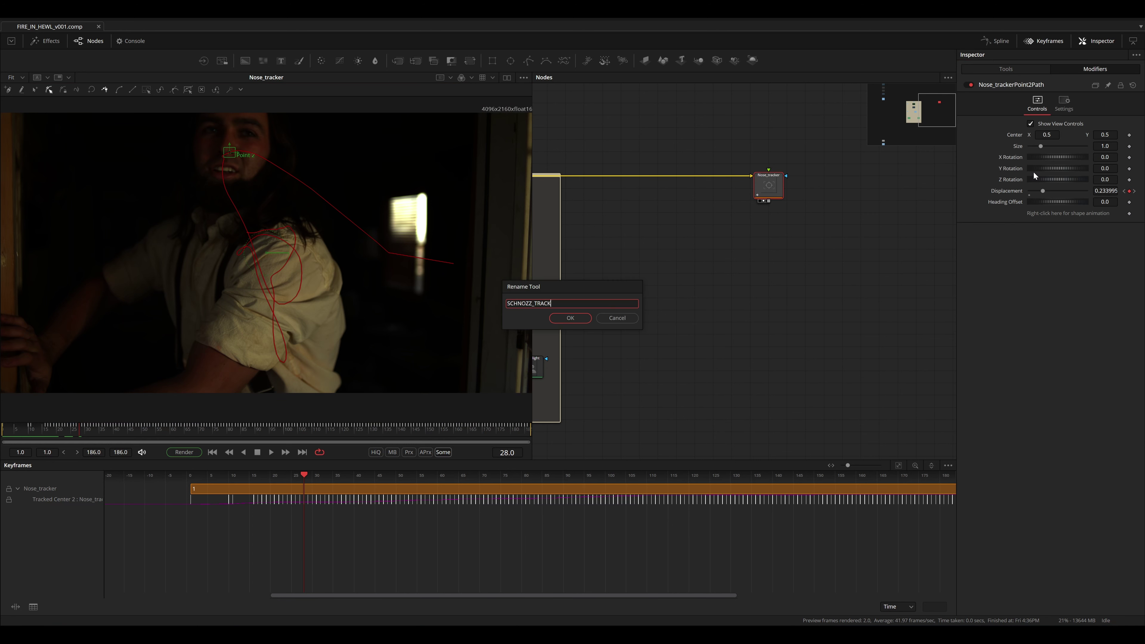
key("Return")
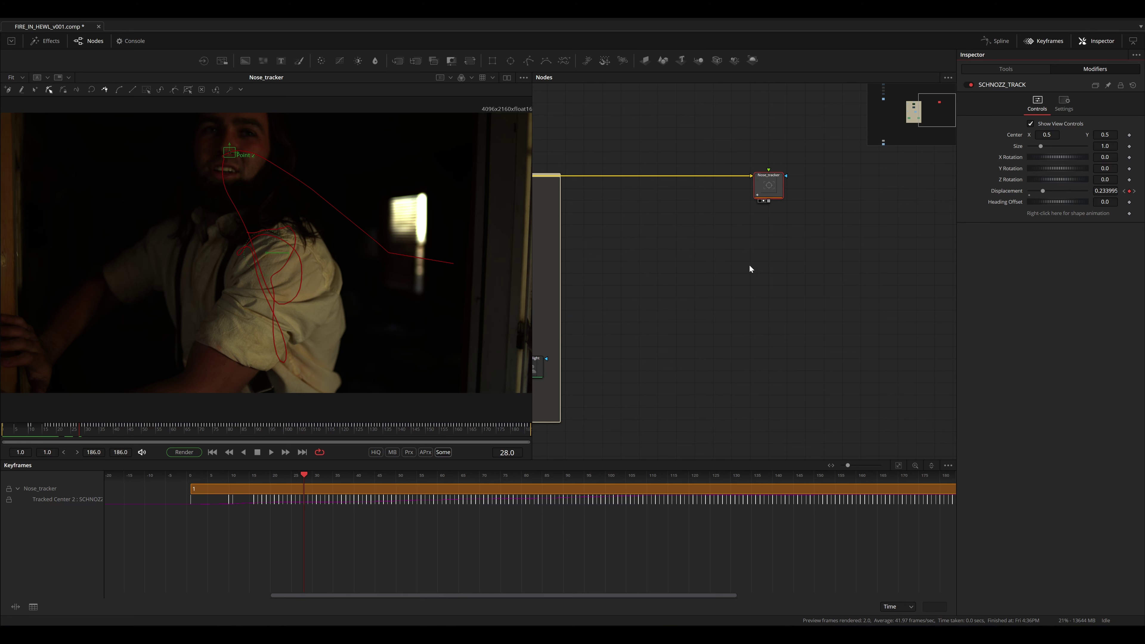
- Add an Underlay behind the Nose_tracker node and enlarge it to leave room for more nodes
left_click_drag(753, 240, 701, 252)
key("shift+space")
type("und")
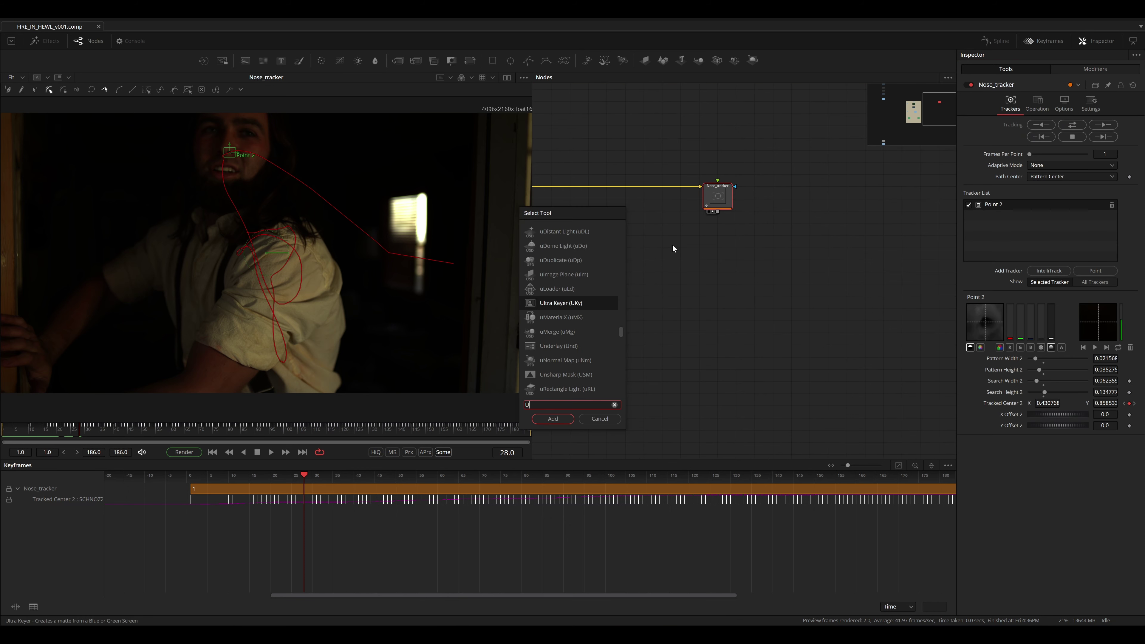
key("Return")
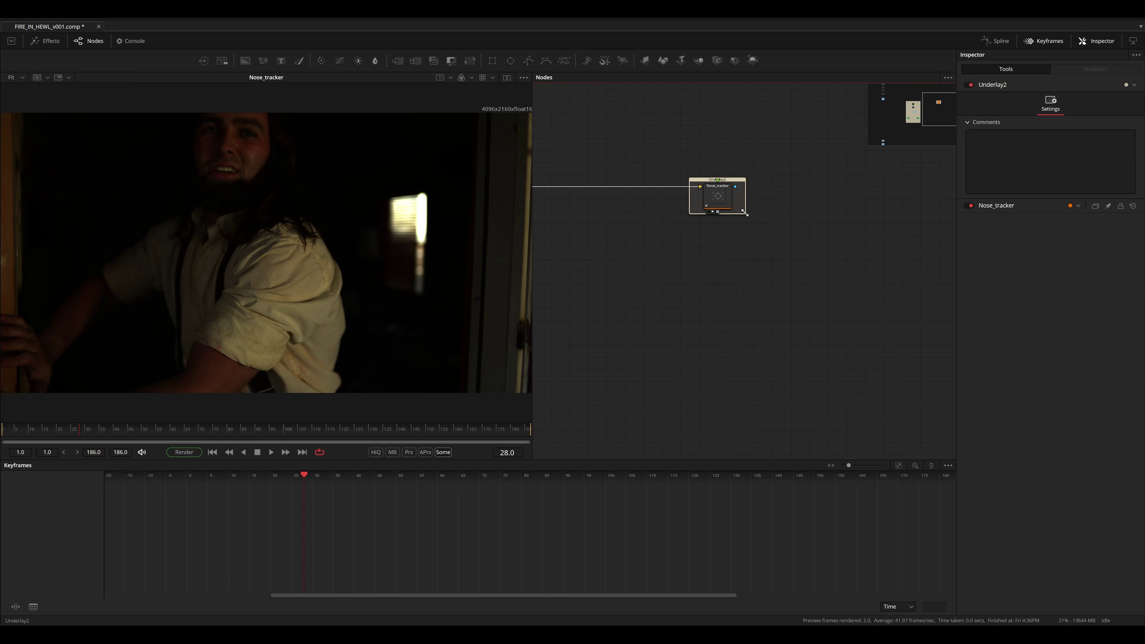
left_click_drag(745, 213, 827, 369)
- Rename the new underlay as TRACKERS, save the comp, and colour the underlay orange
key("F2")
type("TRACKERS")
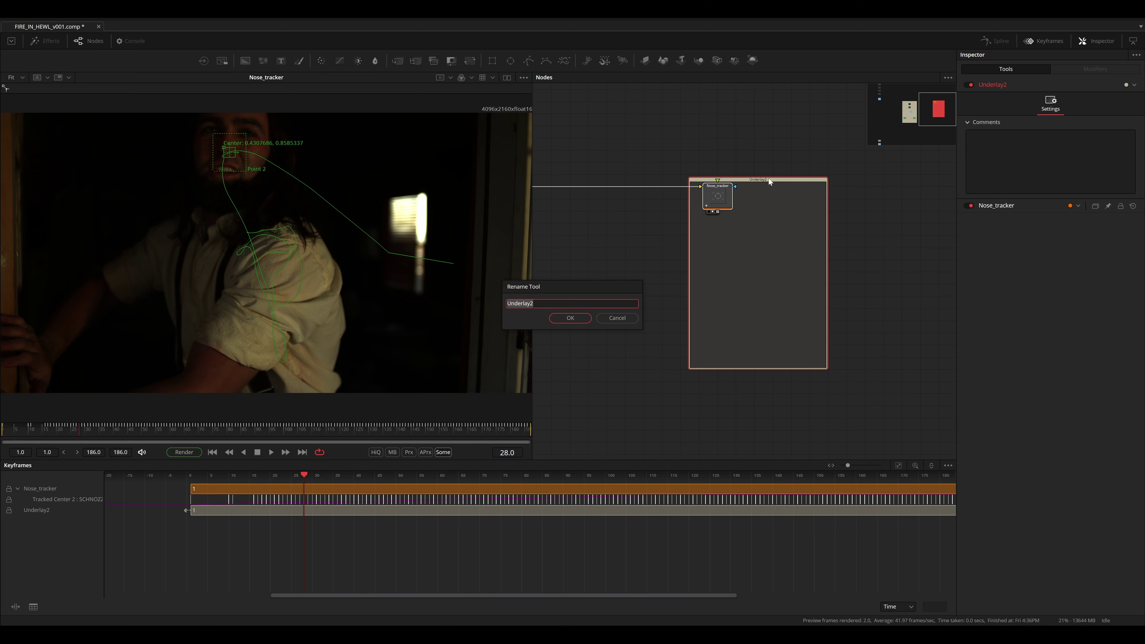
key("Return")
key("ctrl+s")
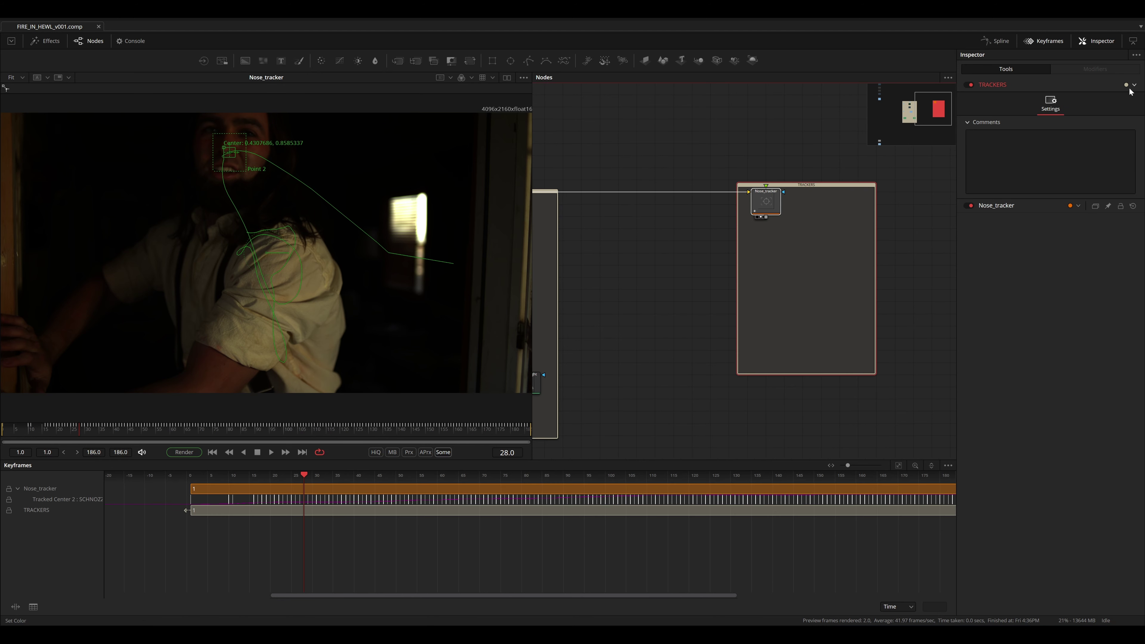
left_click(1134, 85)
left_click(1108, 107)
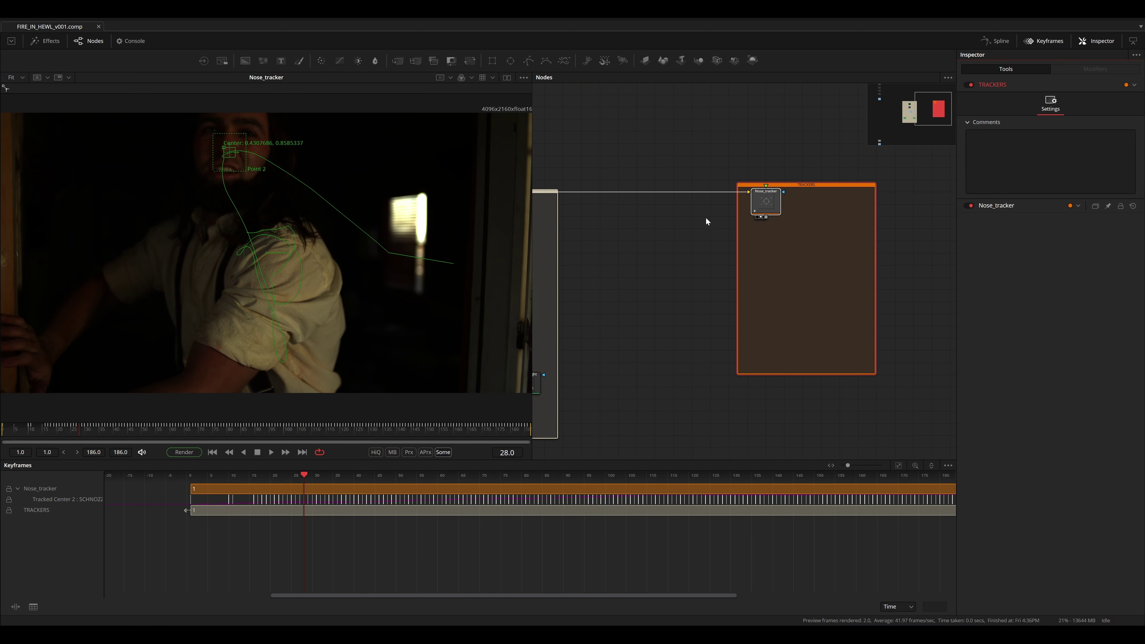
- View face_relight and connect its Light Source to SCHNOZZ_TRACK's position
left_click_drag(670, 236, 885, 205)
left_click(755, 224)
left_click_drag(759, 249, 814, 229)
left_click(688, 331)
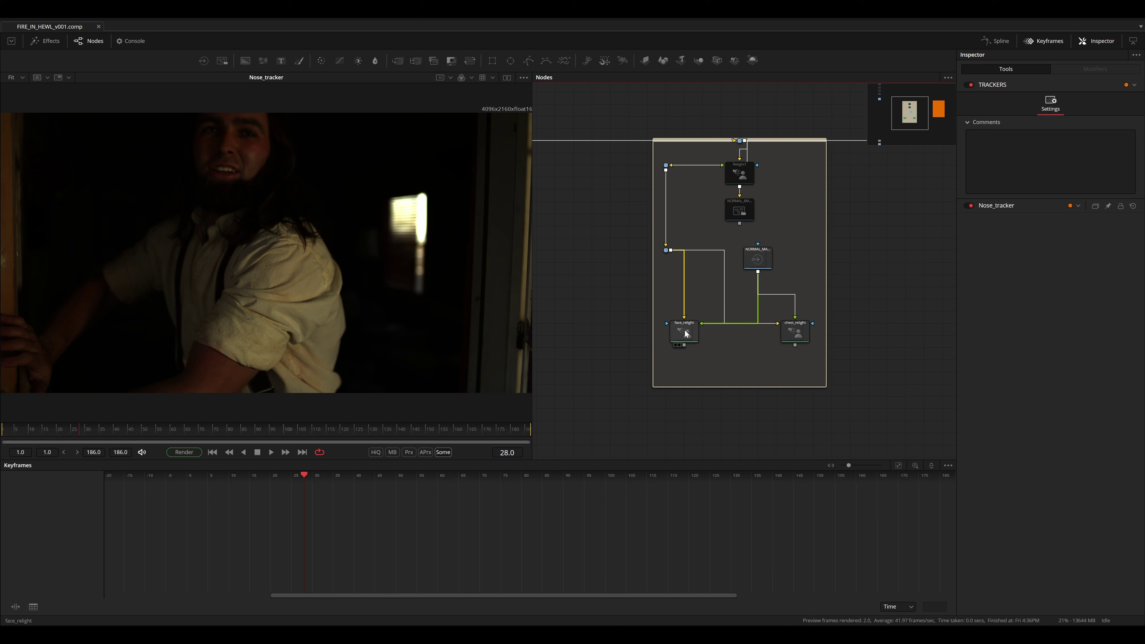
key("1")
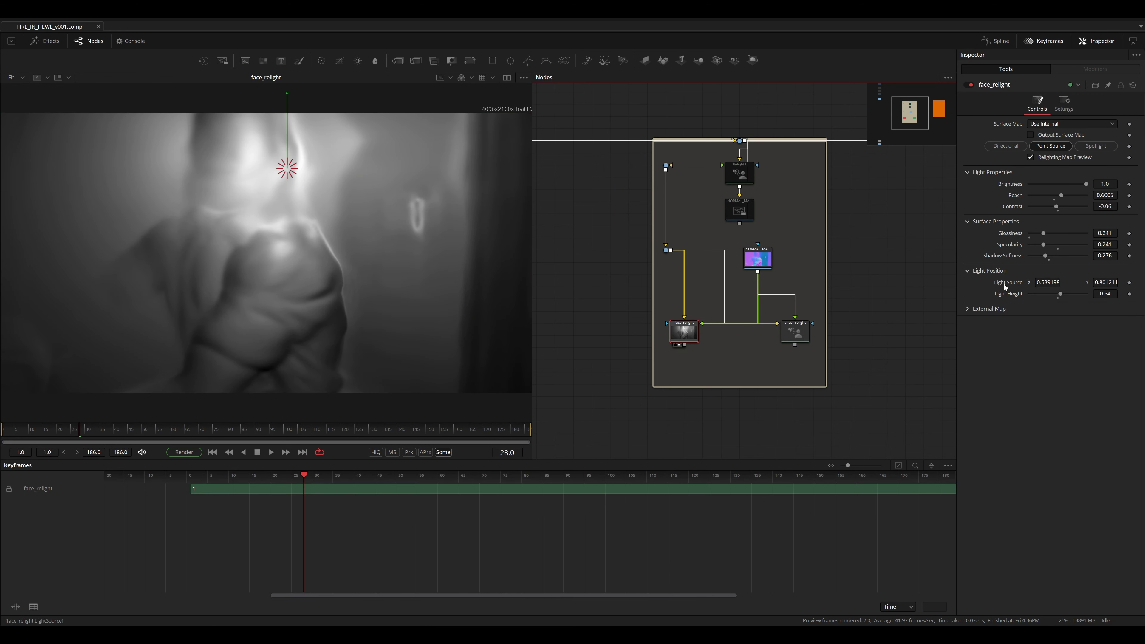
right_click(1005, 285)
mouse_move(1026, 332)
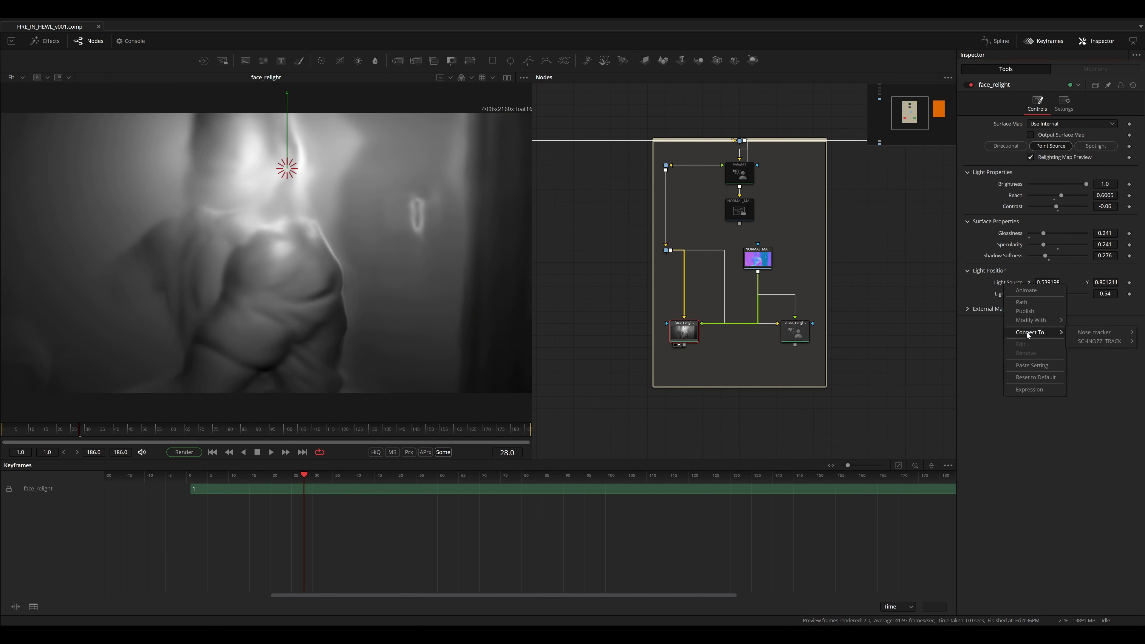
mouse_move(1096, 344)
left_click(1040, 341)
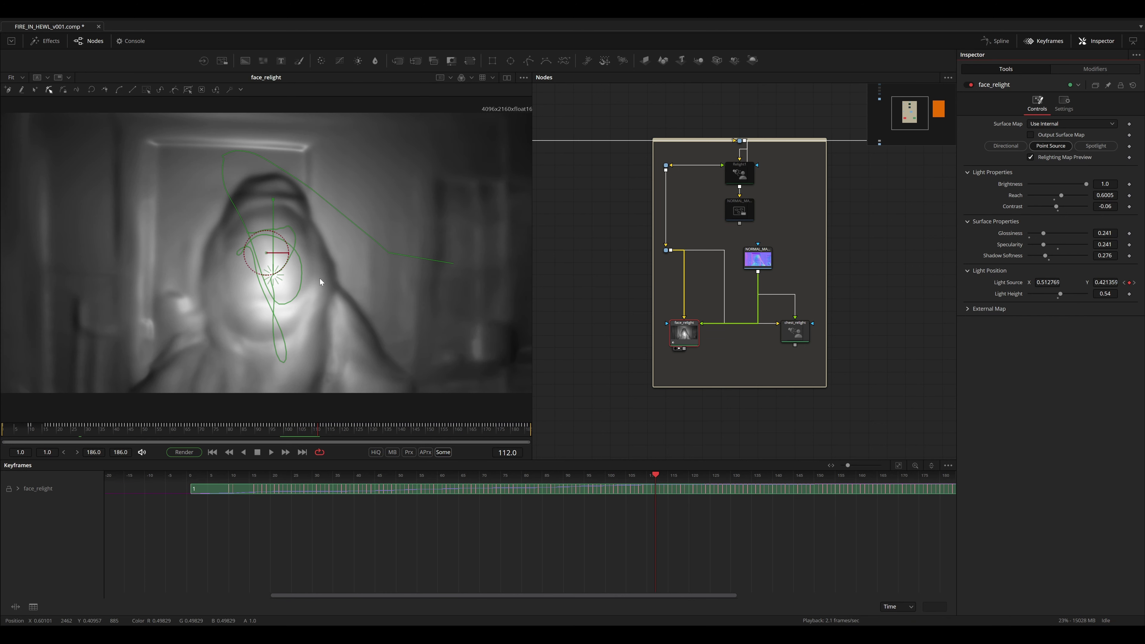
- Compare the source plate with the face_relight output at frame 121
left_click(703, 237)
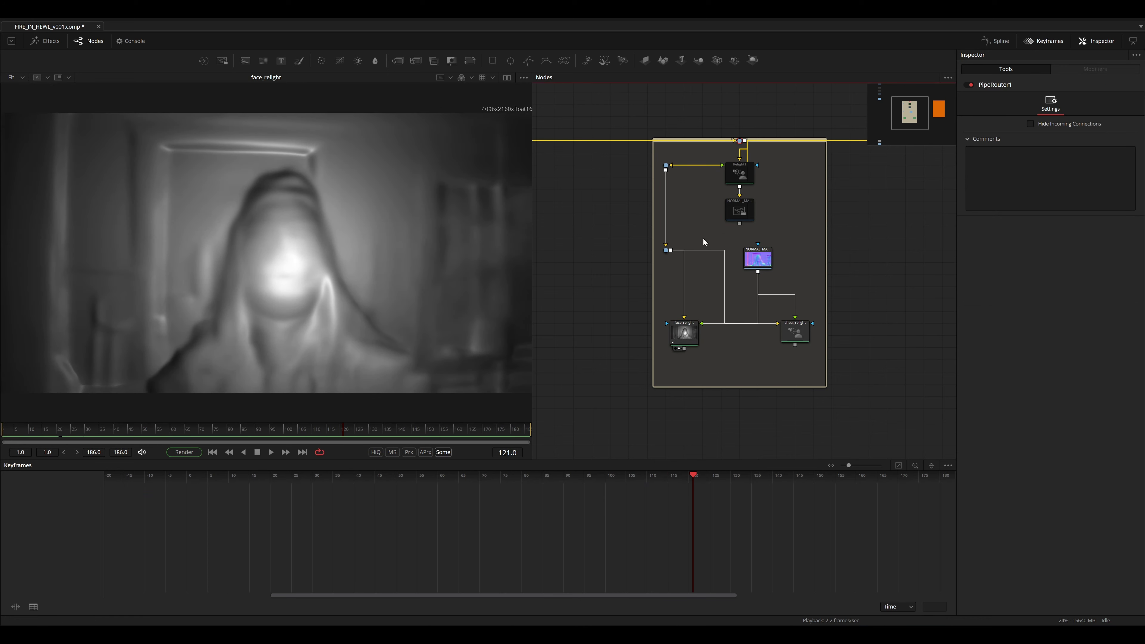
key("1")
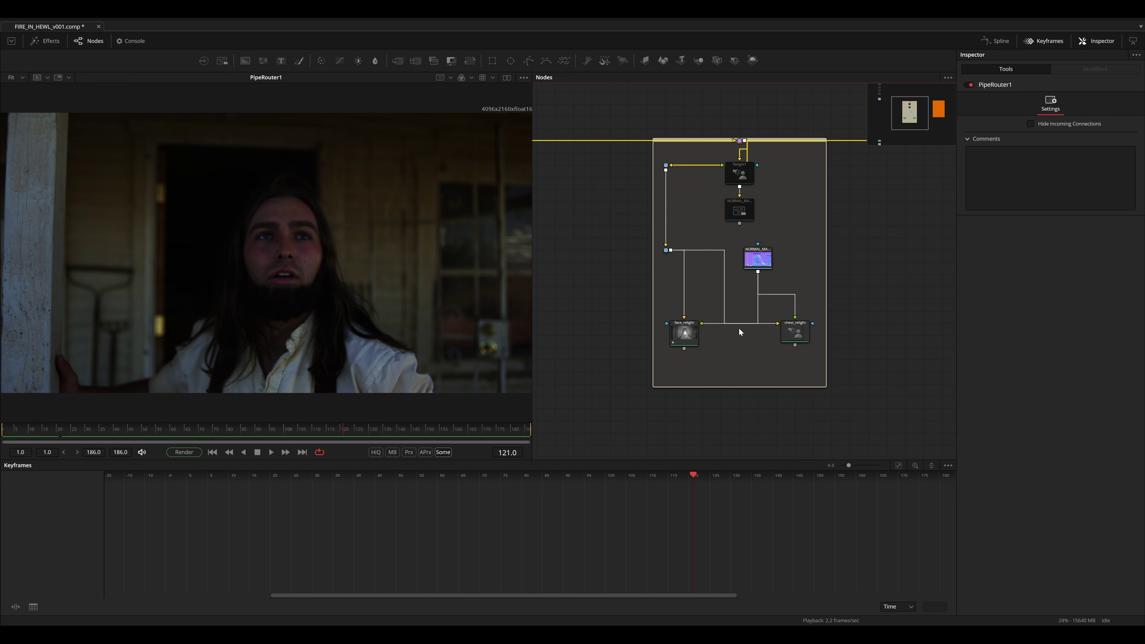
left_click(692, 334)
key("1")
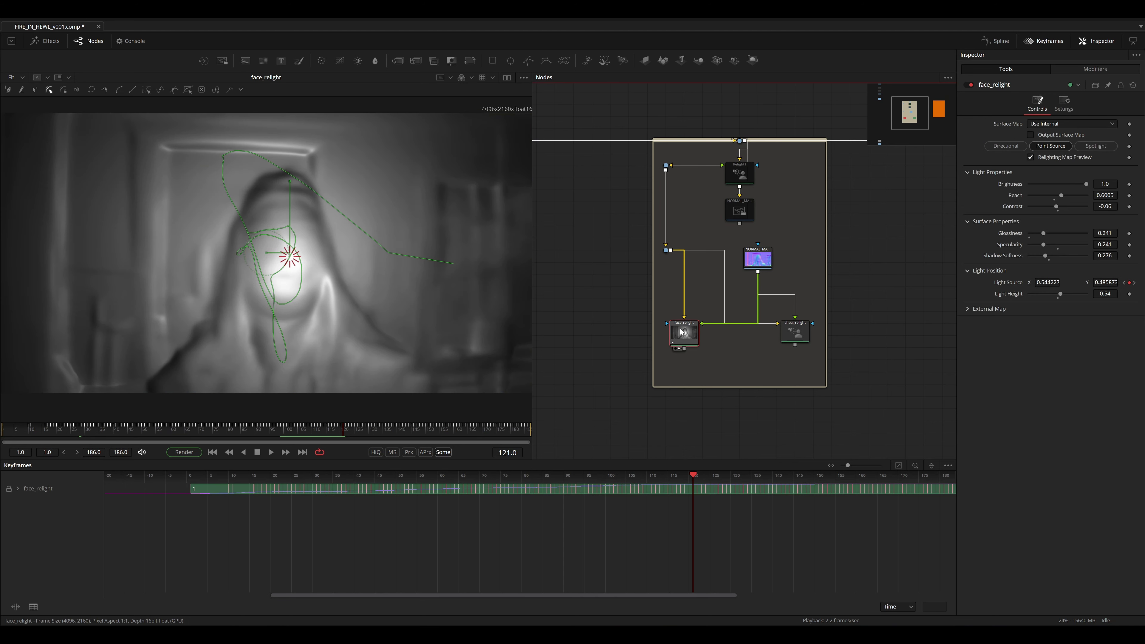
- Set SCHNOZZ_TRACK's Center Y to 0.703 to raise the face light, checking its position across several frames
left_click(1094, 68)
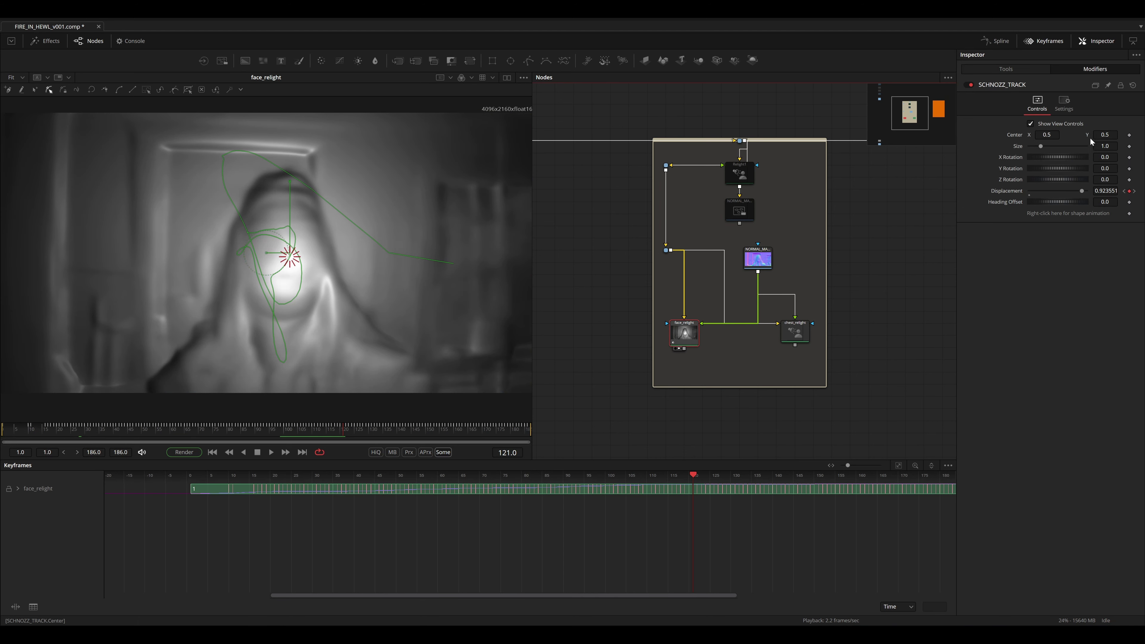
left_click_drag(1104, 135, 1143, 135)
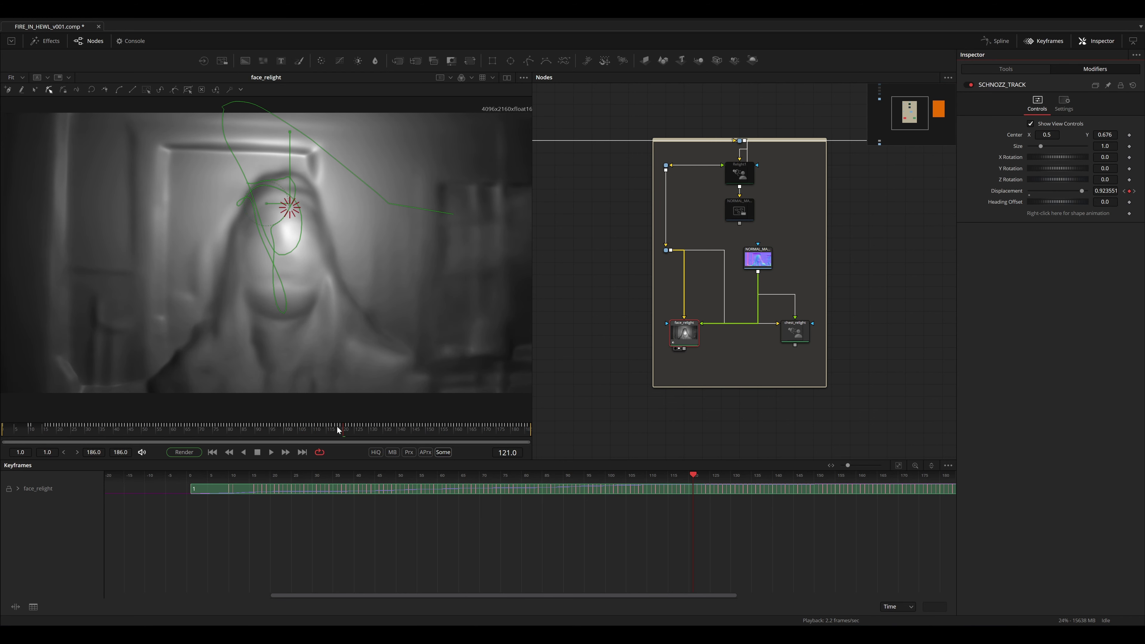
left_click_drag(336, 426, 267, 435)
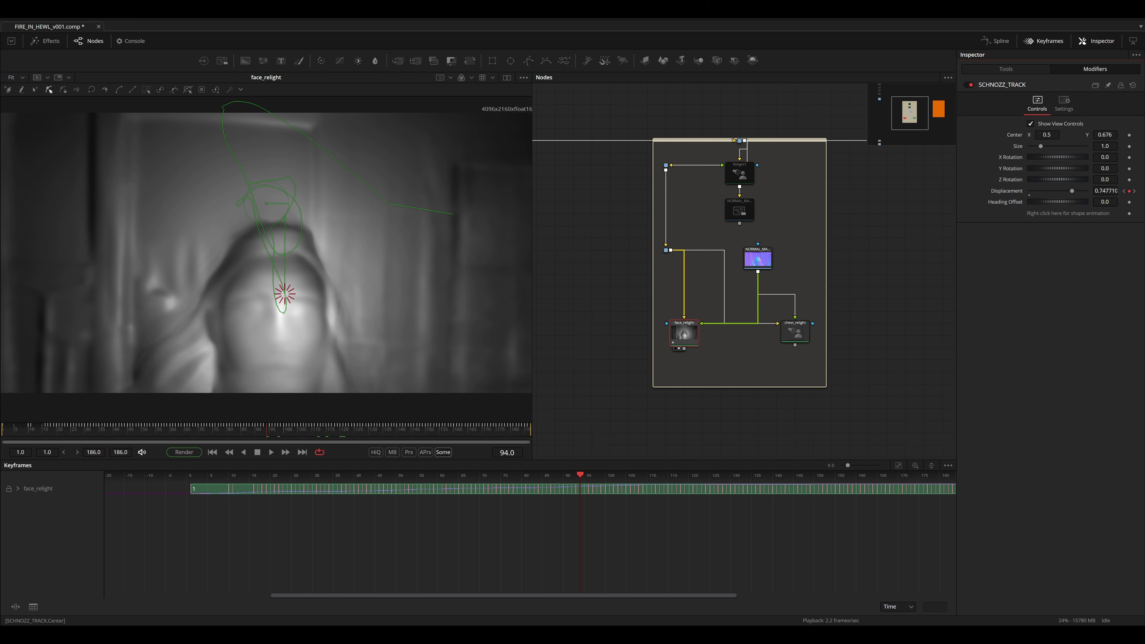
left_click_drag(1105, 134, 1124, 135)
left_click(348, 430)
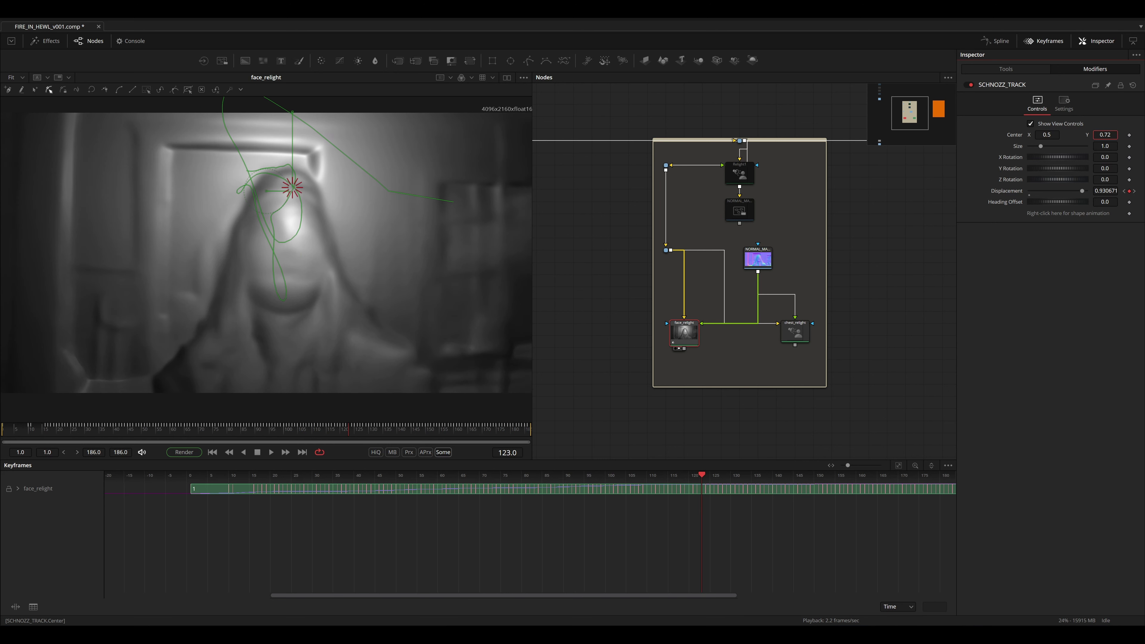
left_click(202, 432)
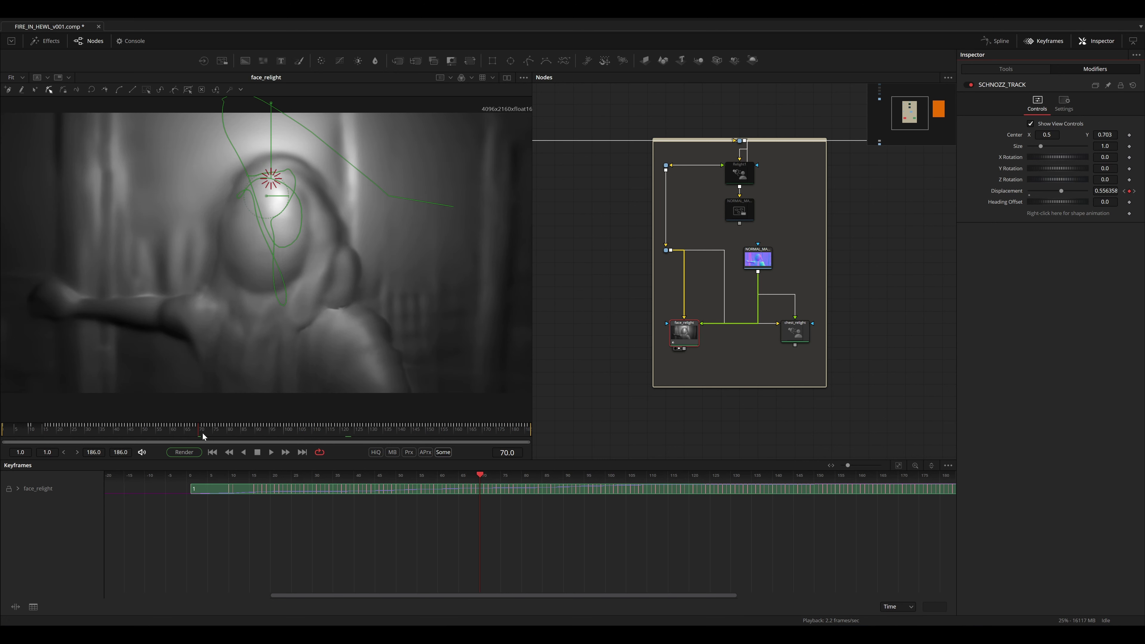
left_click_drag(197, 427, 402, 424)
- Move chest_relight's light onto the chest at about 0.53, 0.08, with height 0.93, reach 0.4225, contrast -0.83, glossiness 0.091, specularity 0.508 and shadow softness 1.0
left_click(791, 336)
key("ctrl+s")
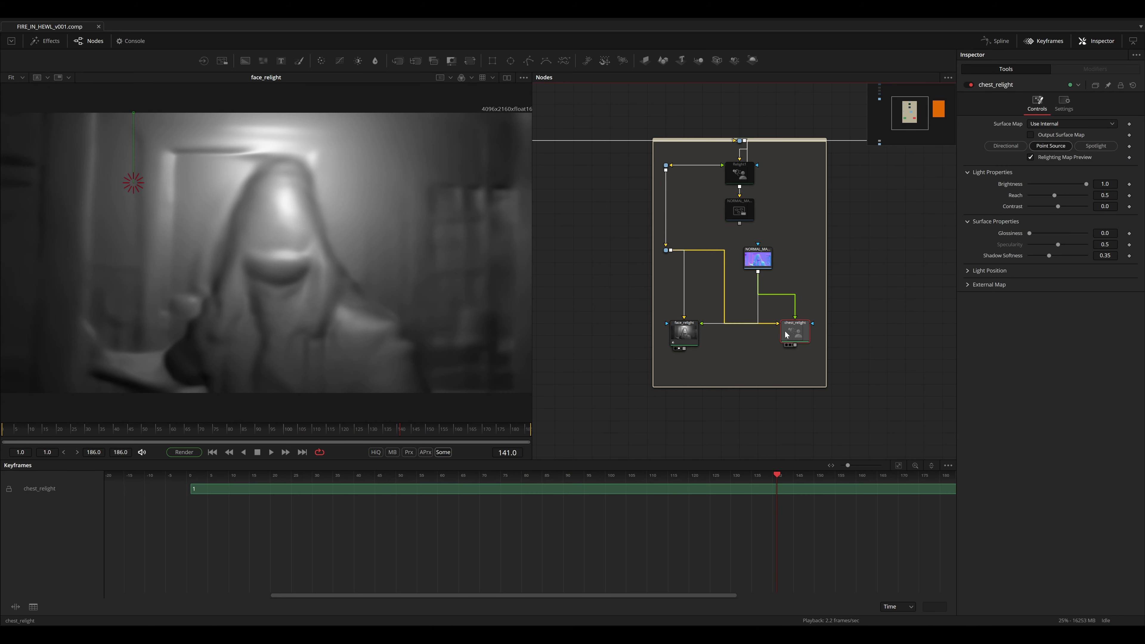
key("1")
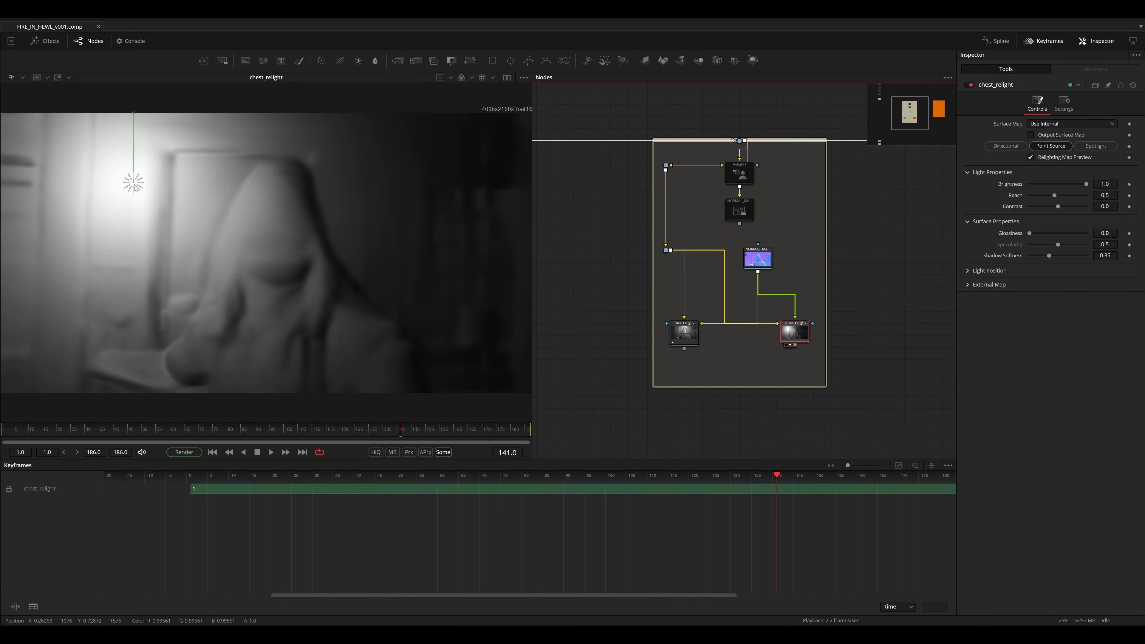
left_click_drag(133, 183, 260, 374)
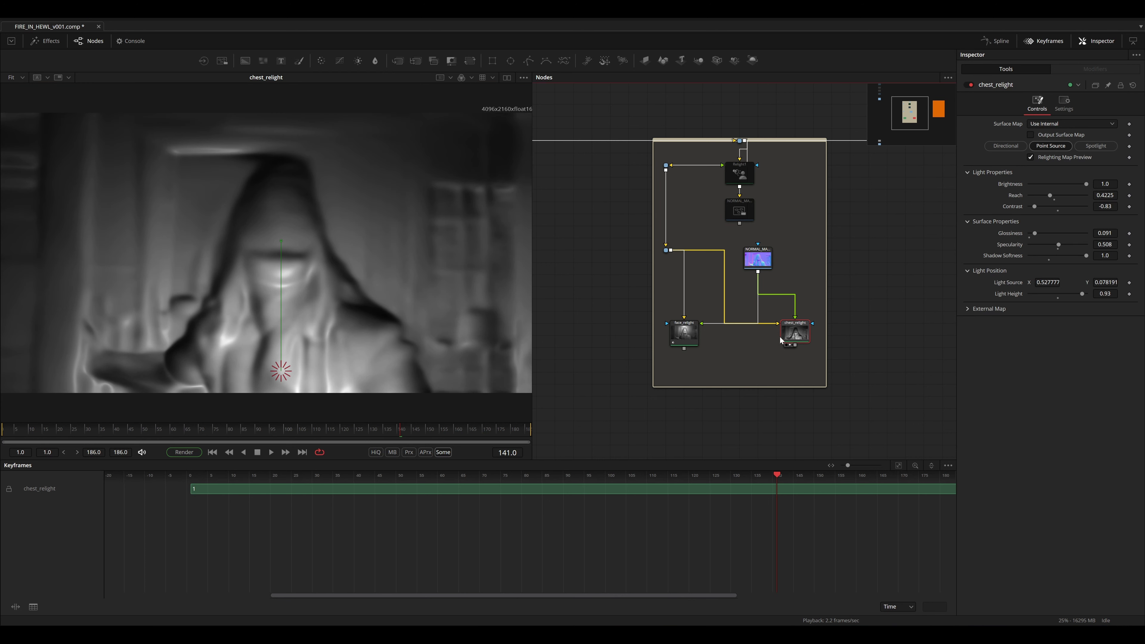
- Connect chest_relight's Light Source to SCHNOZZ_TRACK's position and open the track's modifier controls
right_click(1004, 284)
mouse_move(1092, 342)
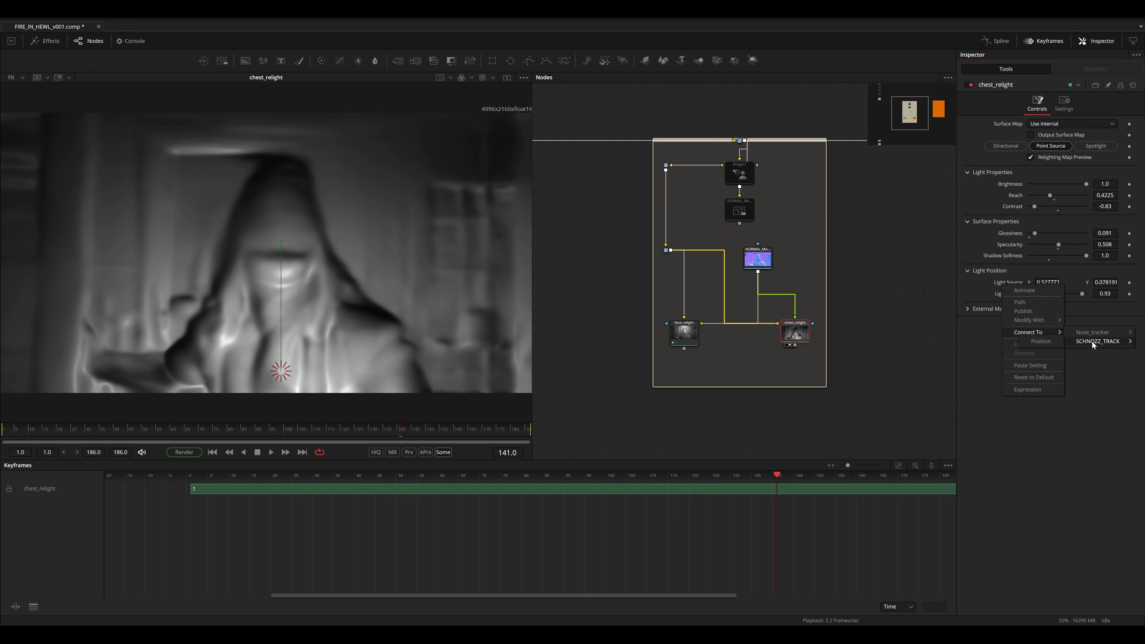
left_click(1041, 341)
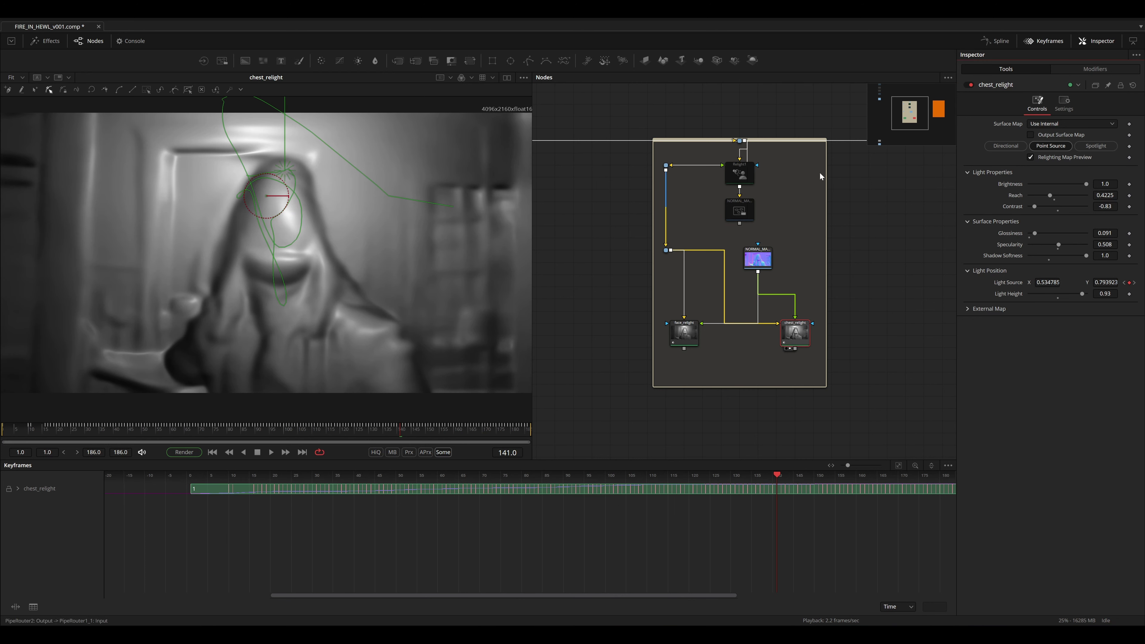
left_click(1081, 69)
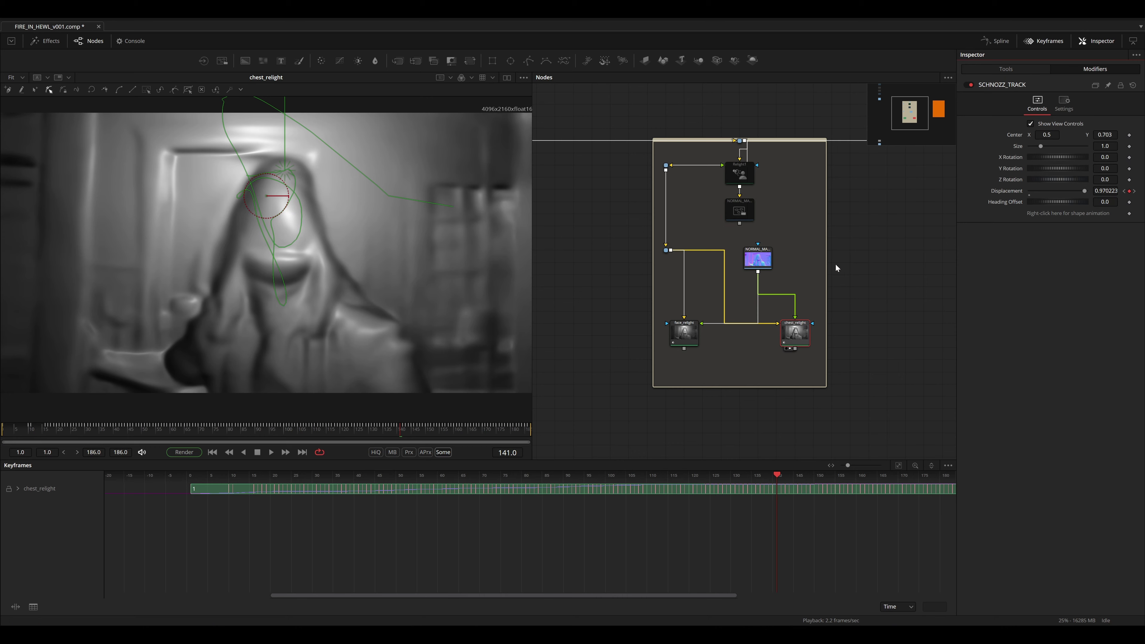
- Duplicate Nose_tracker inside the TRACKERS group and rename the copy Chest_tracker
left_click_drag(872, 245, 600, 286)
left_click(756, 192)
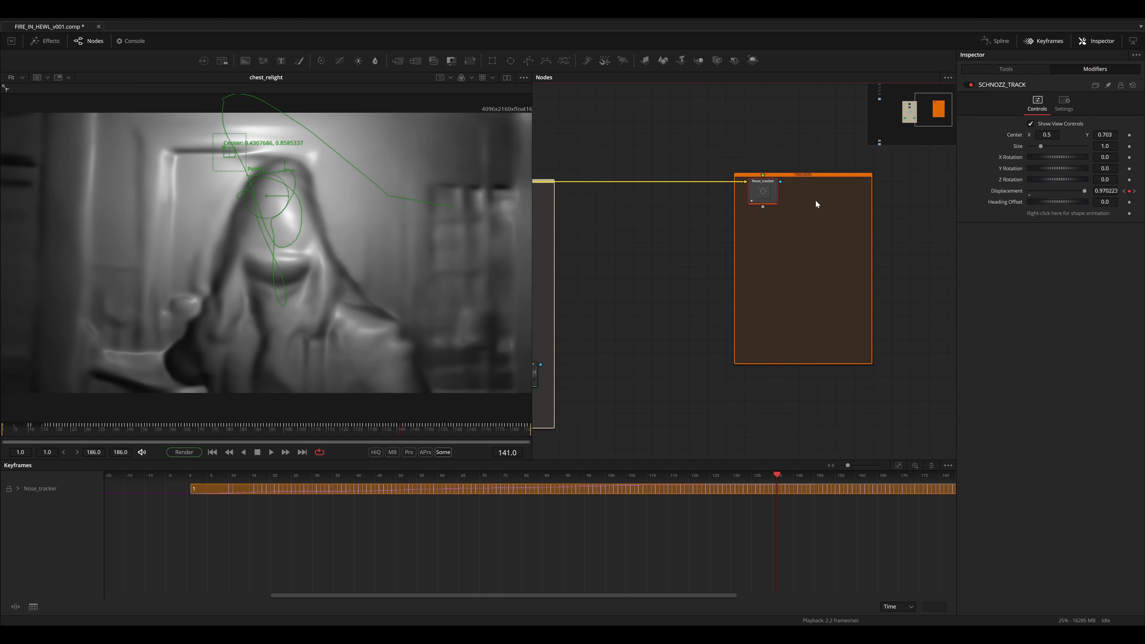
key("ctrl+v")
key("F2")
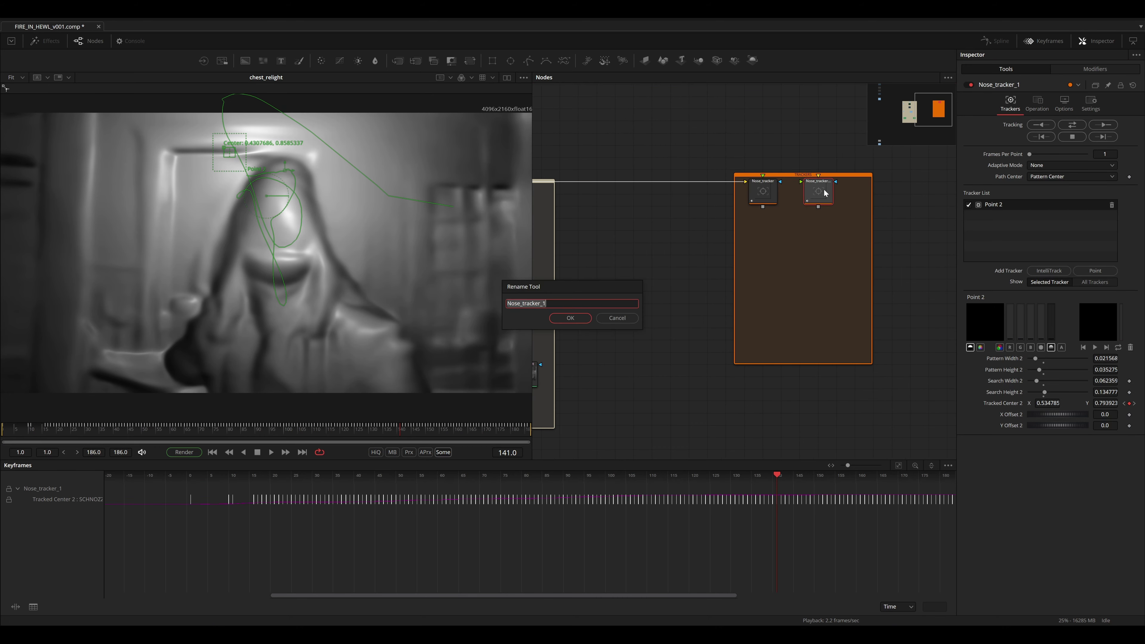
type("Chest_tracker")
key("Return")
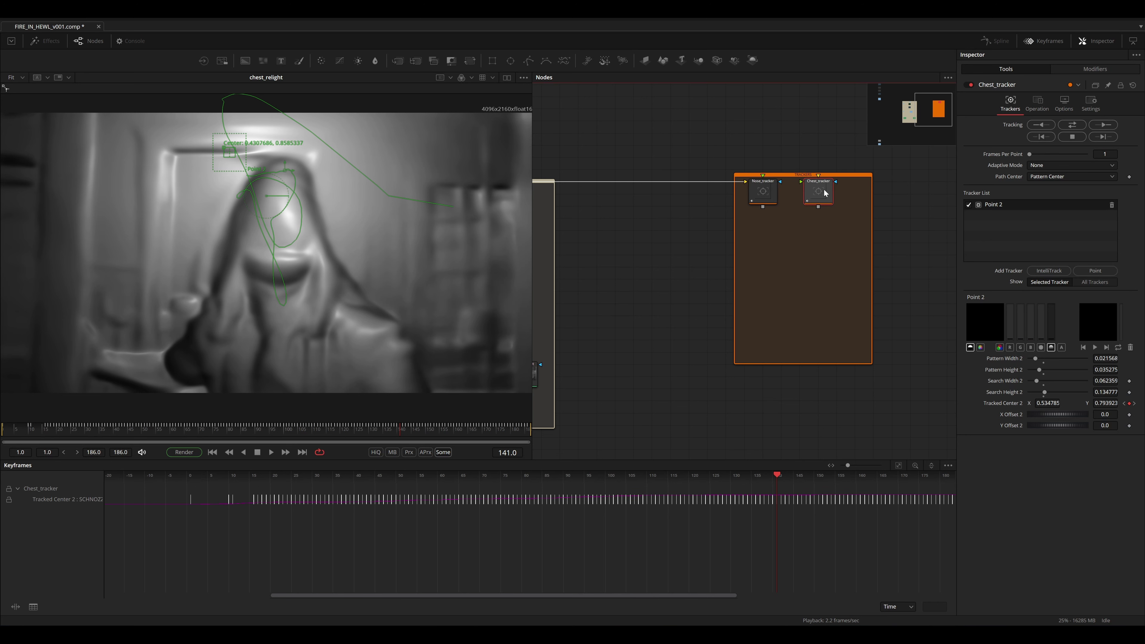
- Rename Chest_tracker's path modifier to chest_track
left_click(1095, 68)
right_click(999, 82)
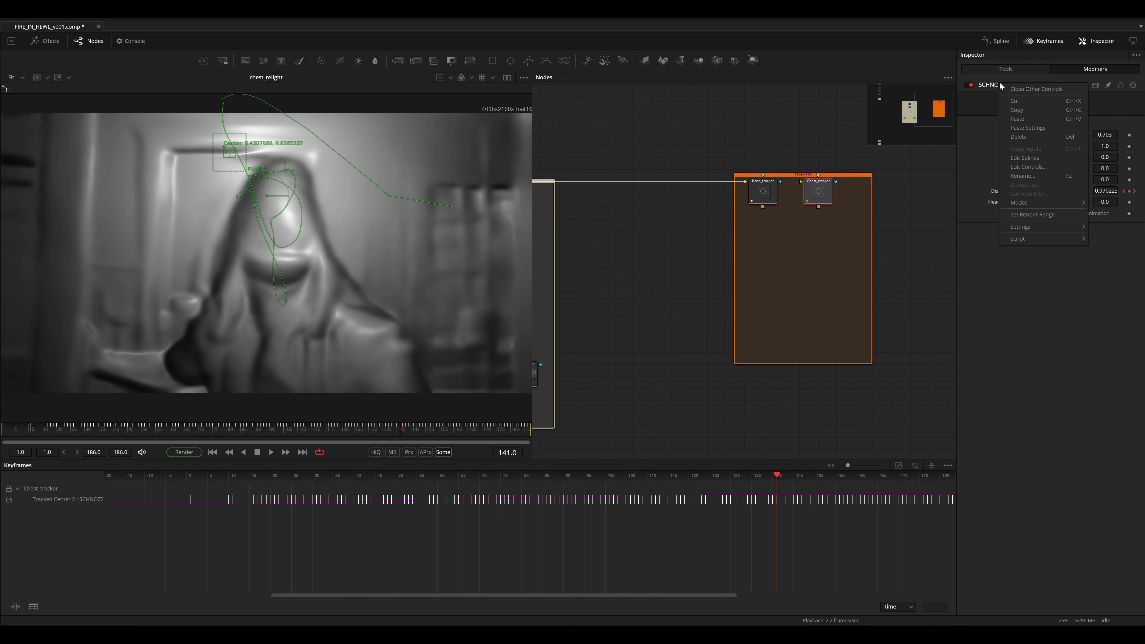
left_click(1024, 176)
type("chest_")
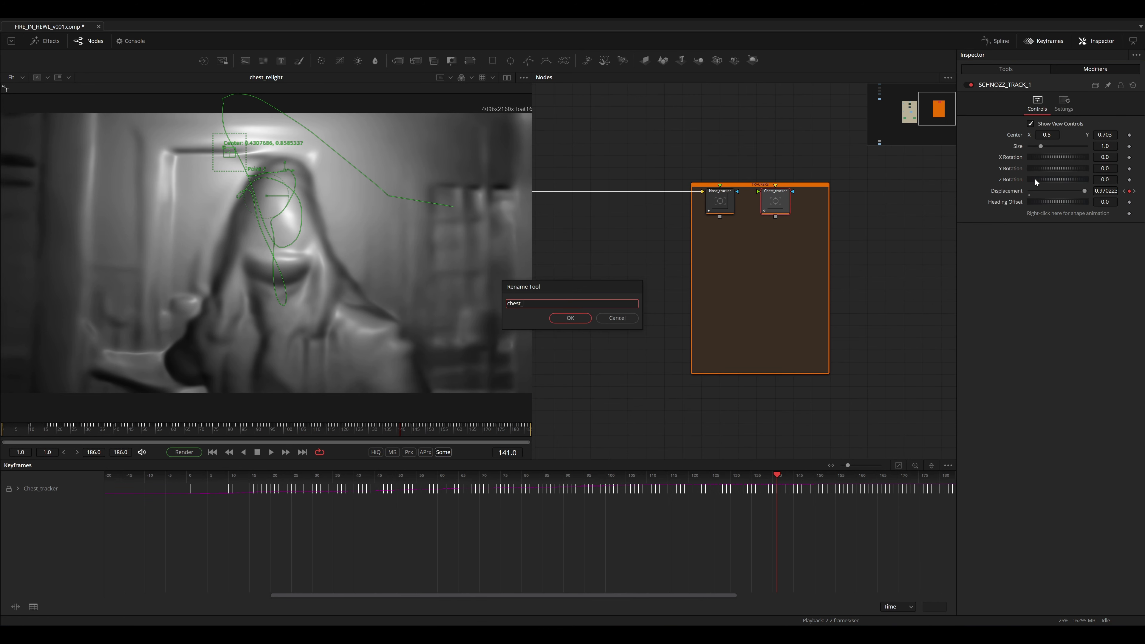
type("trac")
key("Return")
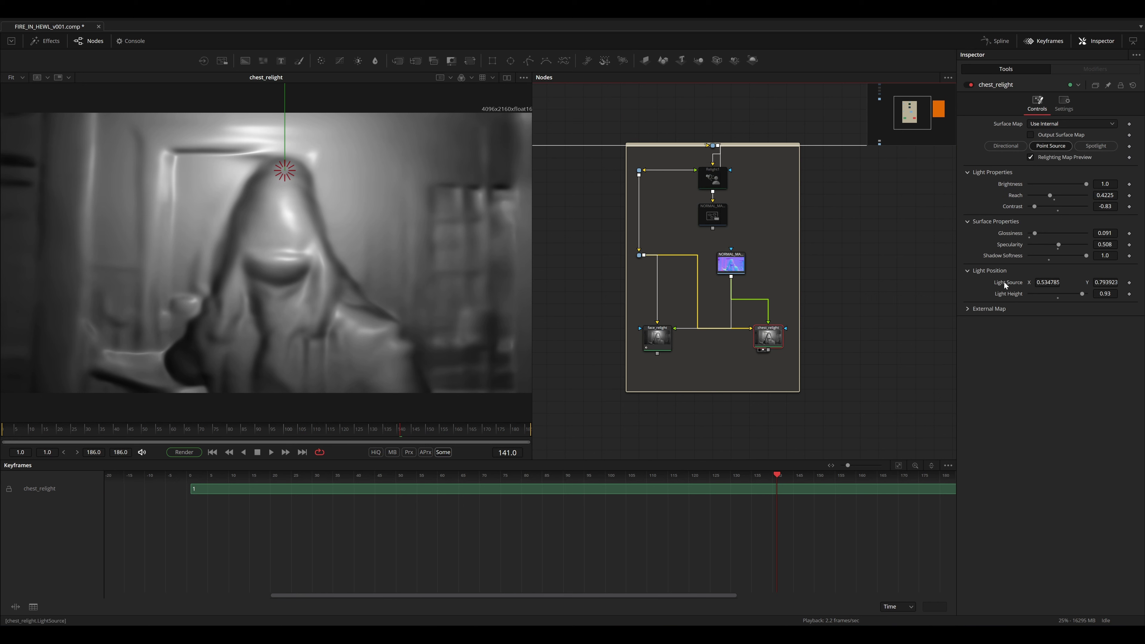
- Connect chest_relight's Light Source to chest_track's position
right_click(1007, 284)
mouse_move(1030, 332)
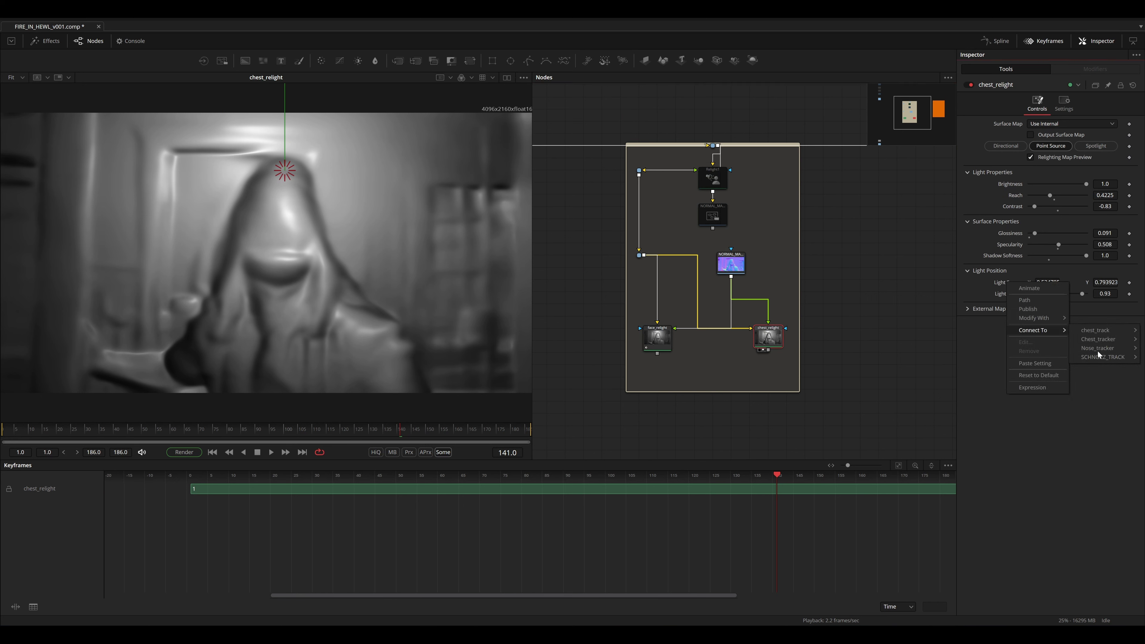
mouse_move(1101, 332)
left_click(1046, 331)
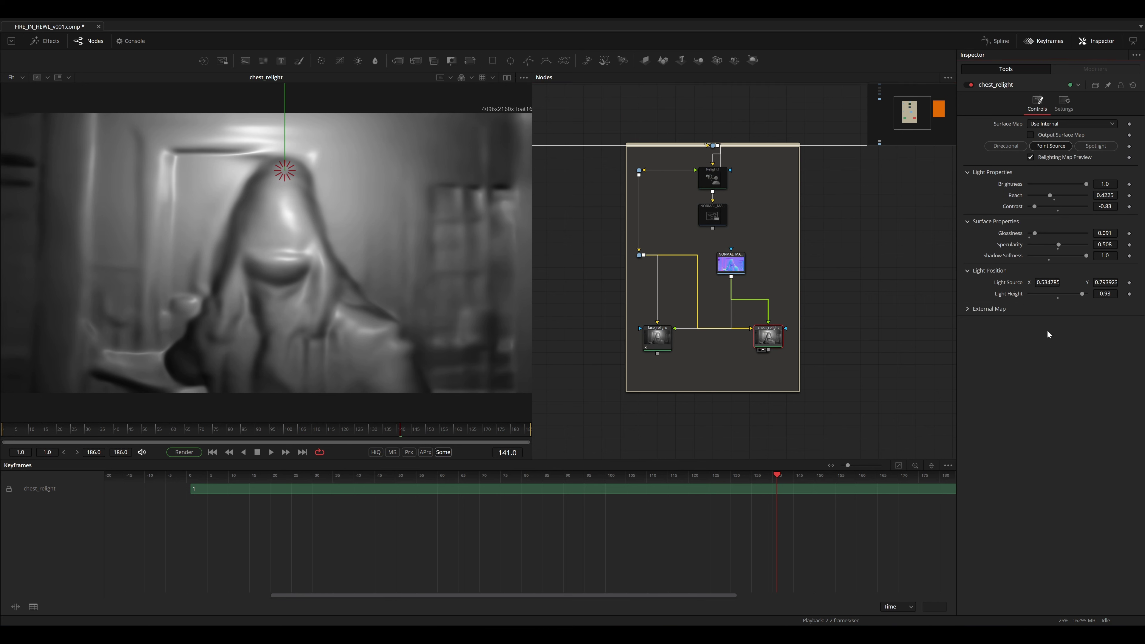
- Set chest_track's Center Y to -0.053 to lower the light onto the chest, checking face_relight's track alongside it
left_click(1093, 67)
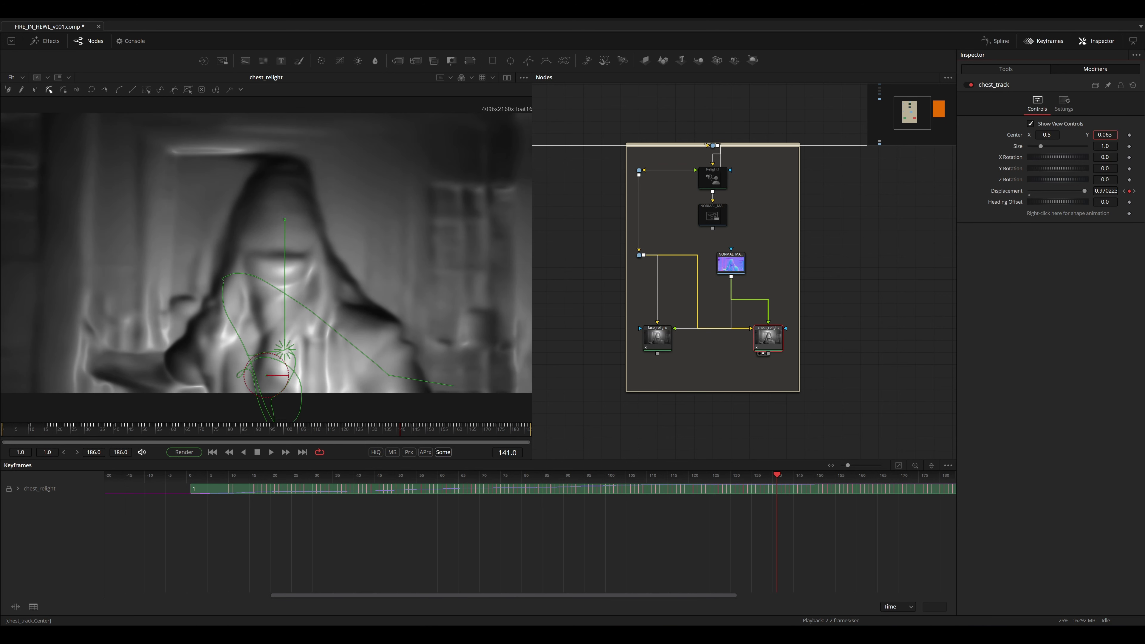
left_click(657, 337)
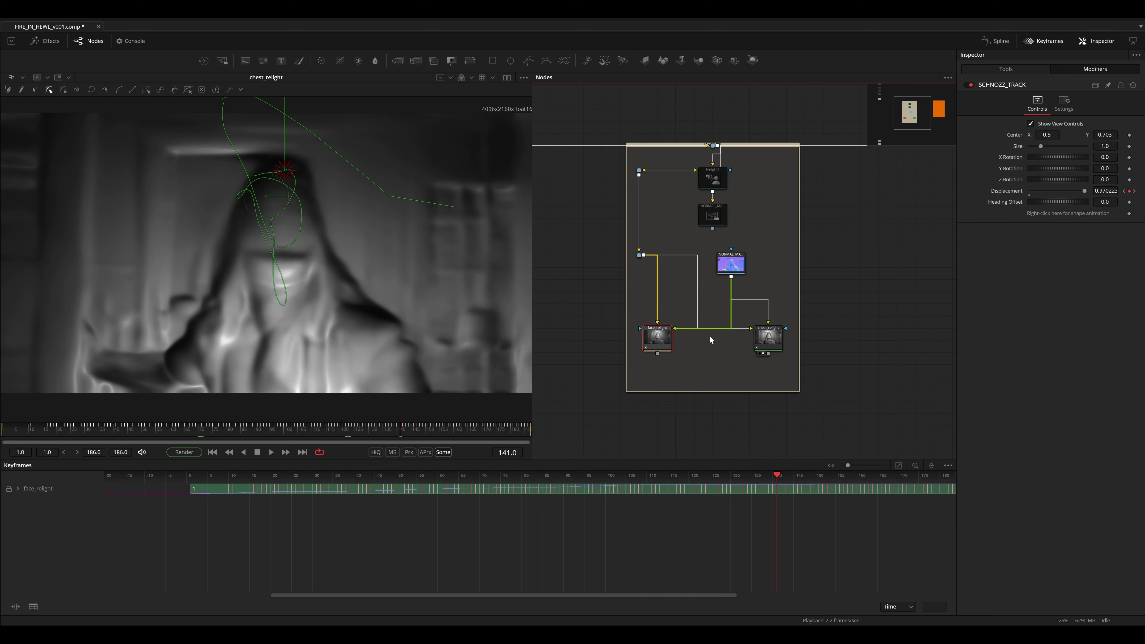
left_click(768, 337)
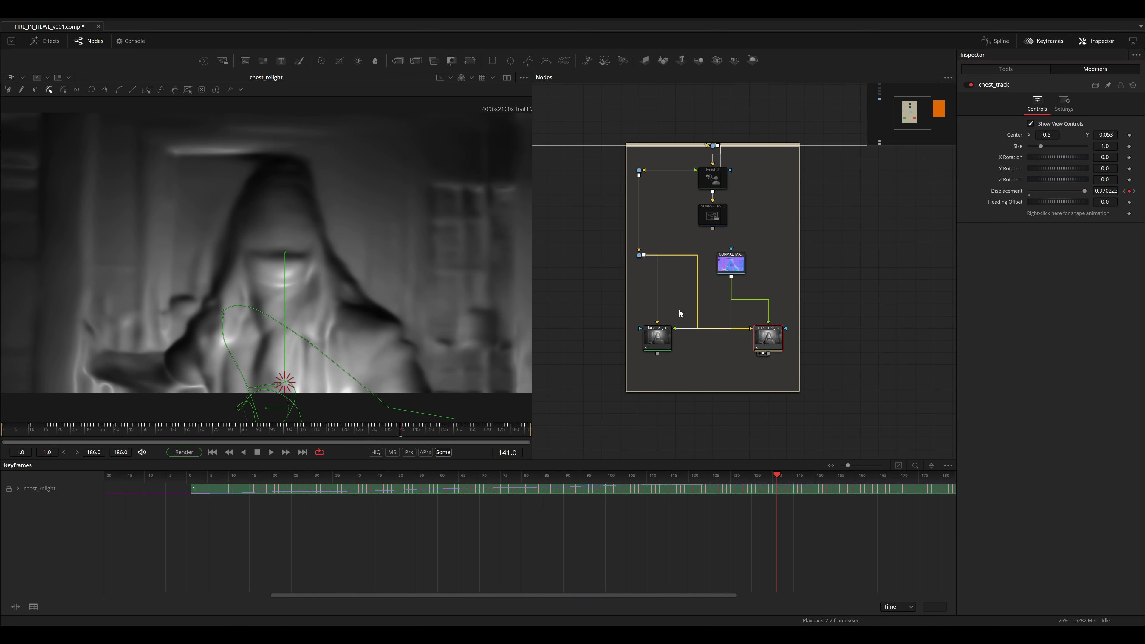
- Add a Bitmap mask below face_relight, feed it face_relight's output and view it
scroll(680, 311, "down", 2)
scroll(685, 316, "left", 2)
left_click(689, 317)
key("shift+space")
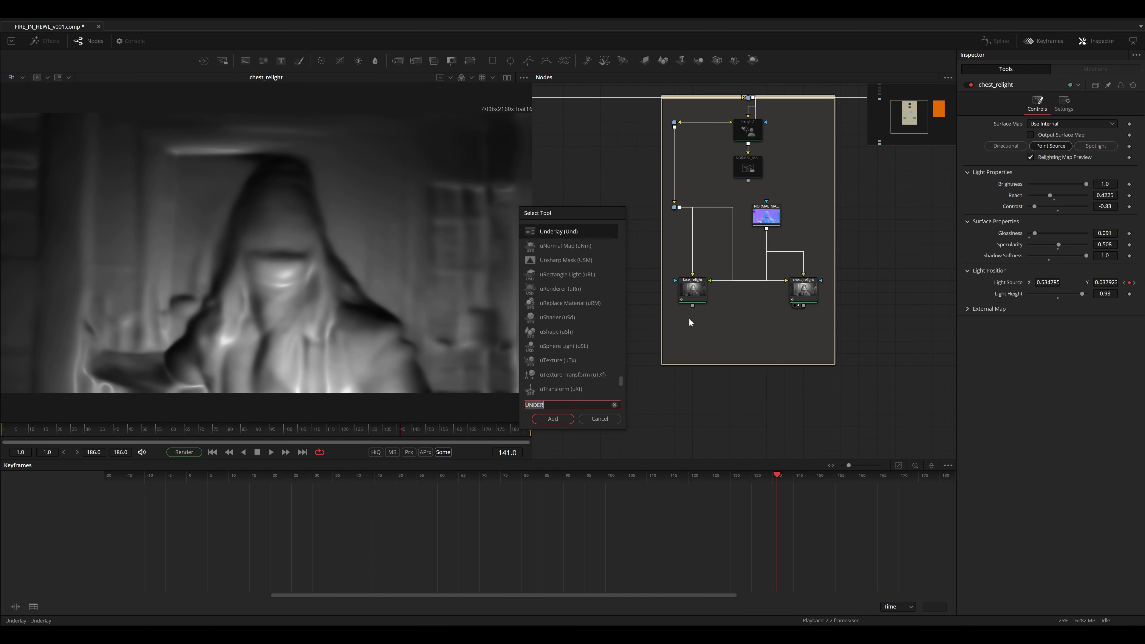
type("bitmap")
key("Return")
left_click_drag(692, 306, 692, 336)
key("1")
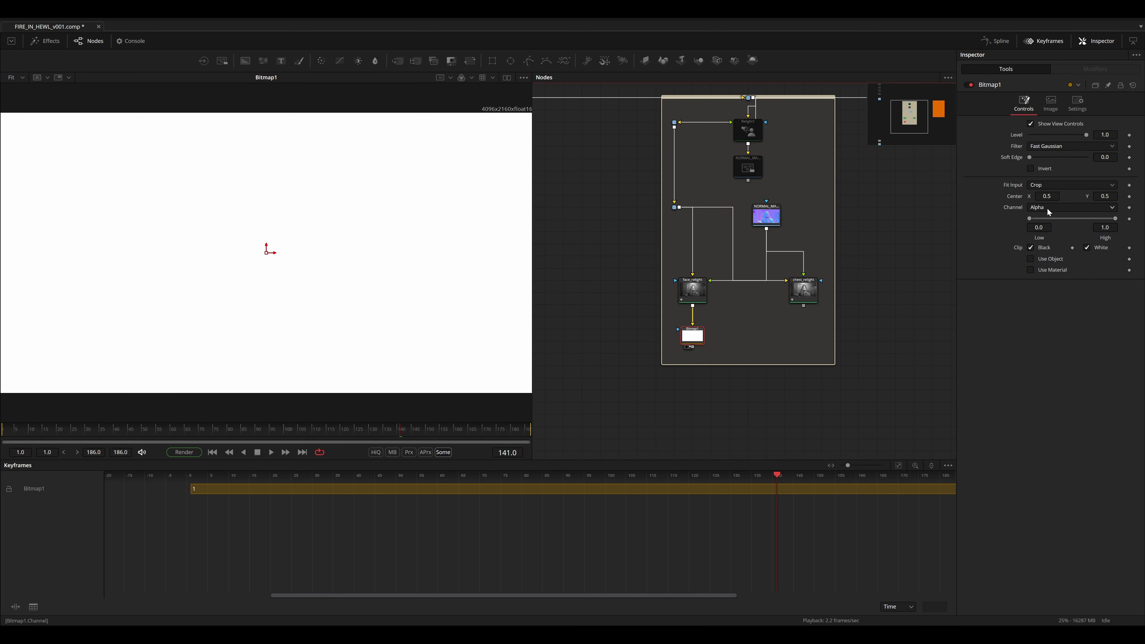
- Set the face bitmap's Channel to Luminance, Low to 0.25 and Soft Edge to 0.0018
left_click(1046, 208)
left_click(1044, 228)
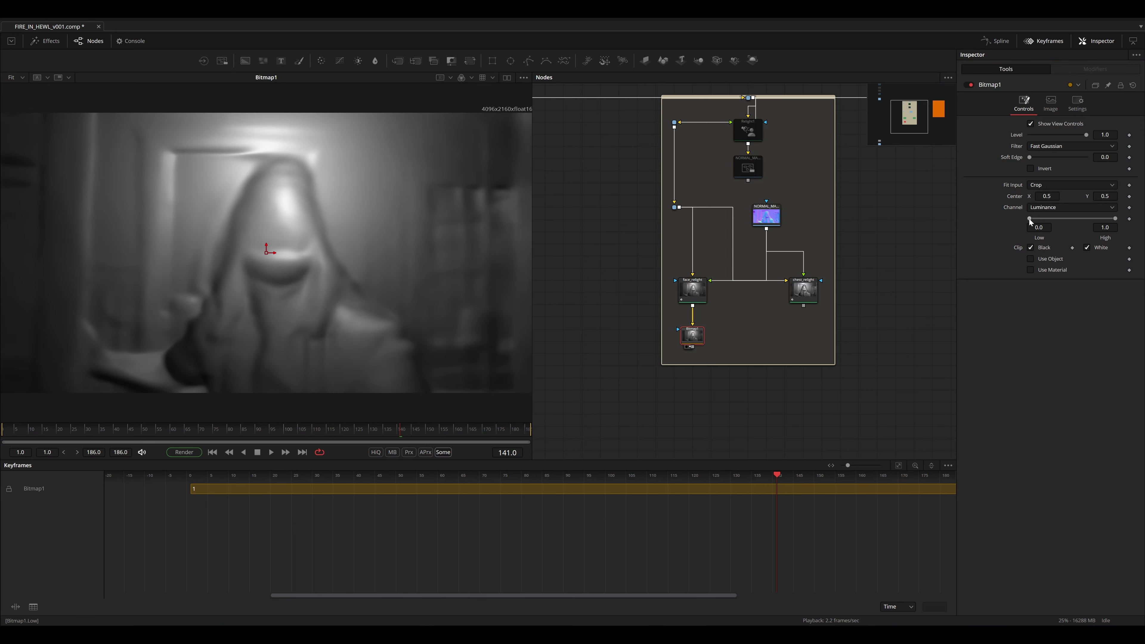
left_click_drag(1028, 218, 1050, 221)
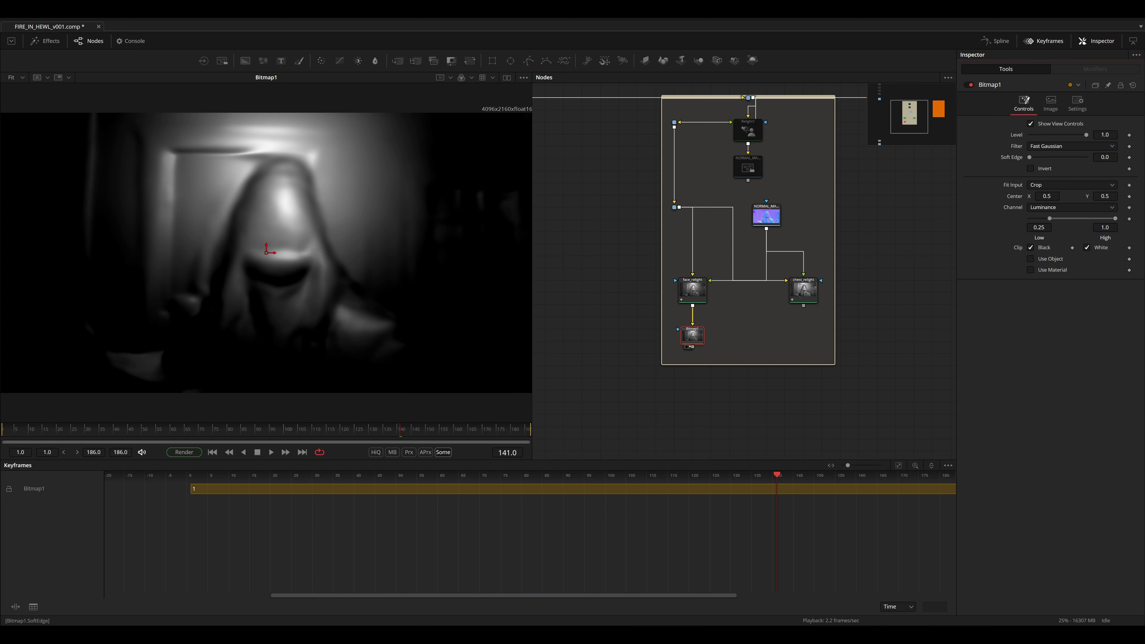
left_click_drag(1029, 158, 1029, 158)
- Paste a copy of the bitmap fed by chest_relight and combine it into the face bitmap's mask input with Paint Mode Add
key("ctrl+v")
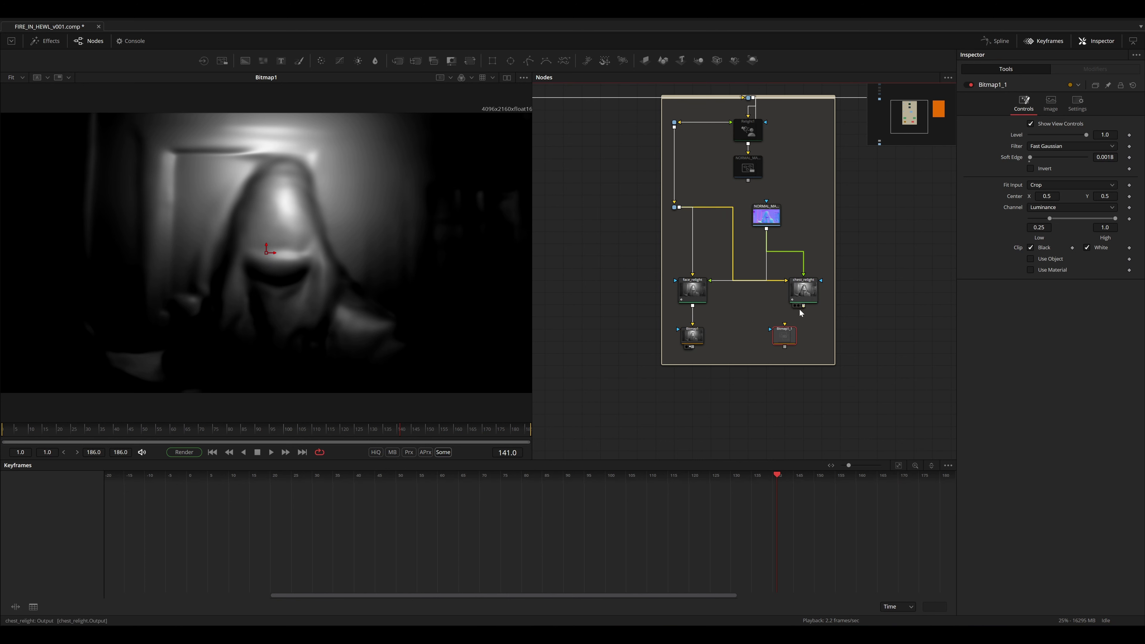
left_click_drag(803, 306, 811, 337)
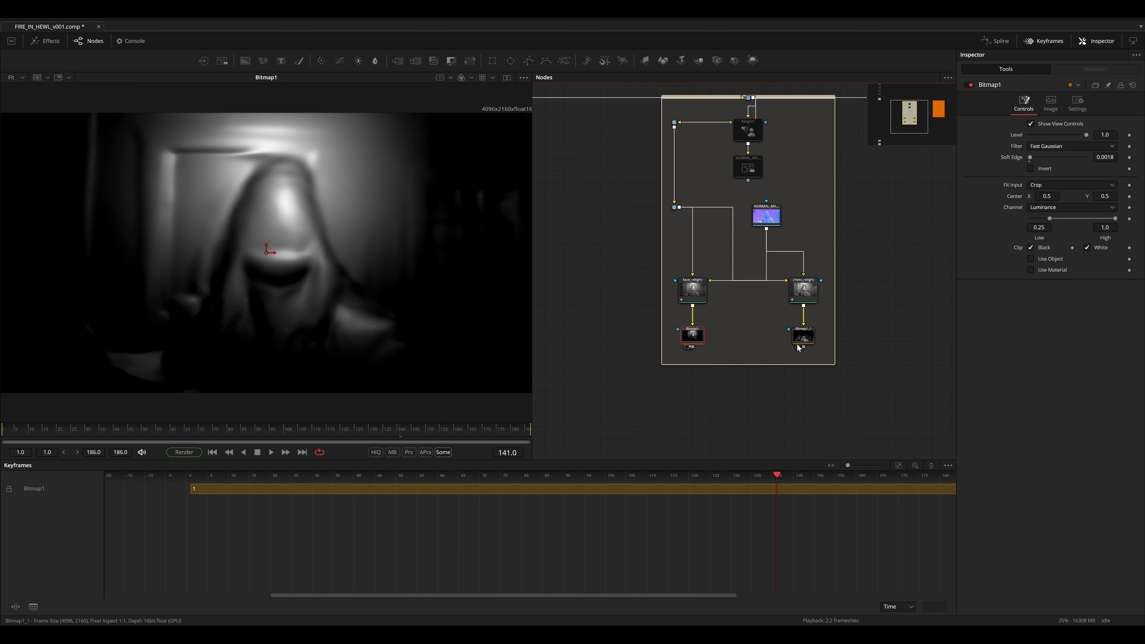
left_click_drag(804, 350, 691, 335)
left_click(1040, 173)
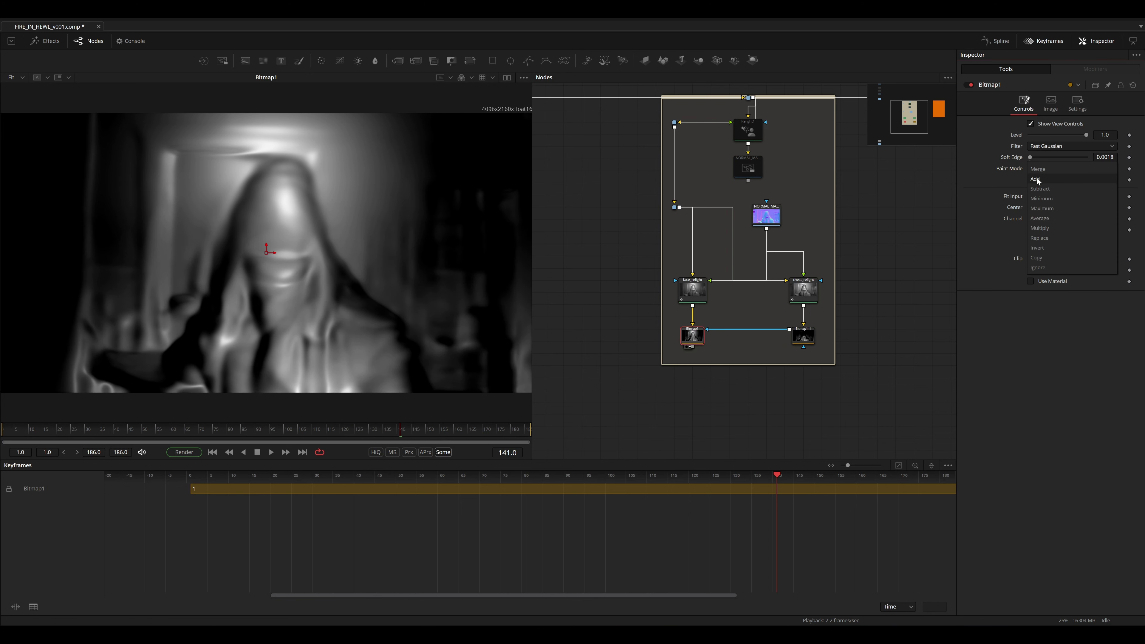
left_click(1037, 179)
- Insert a Color Corrector below the denoised plate, rename it FLICKER and view it
key("ctrl+a")
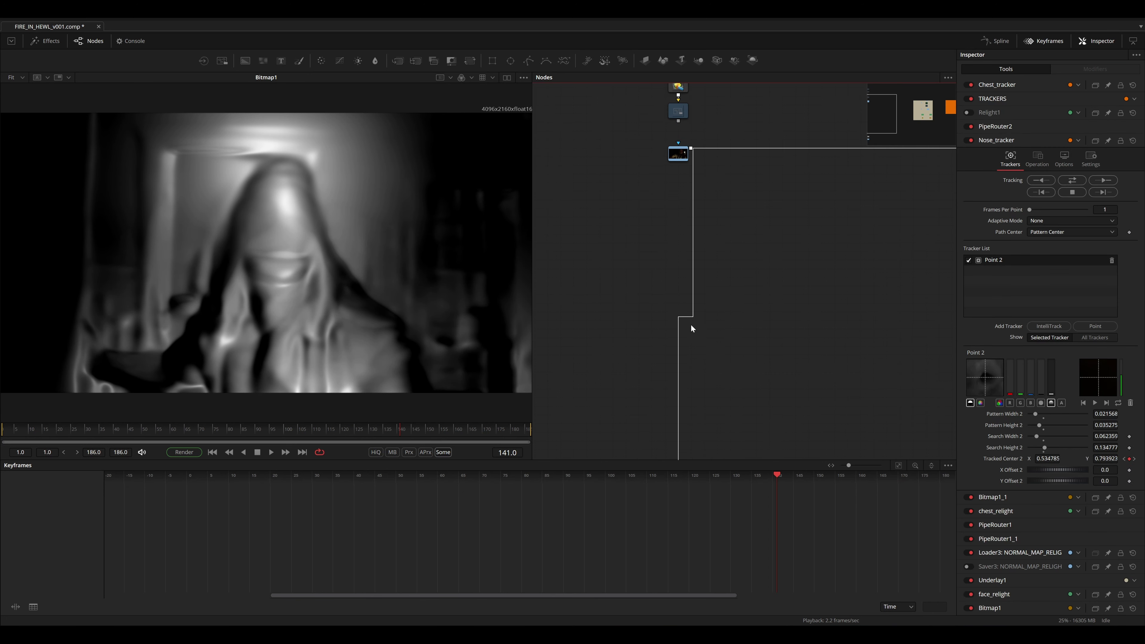
key("shift+space")
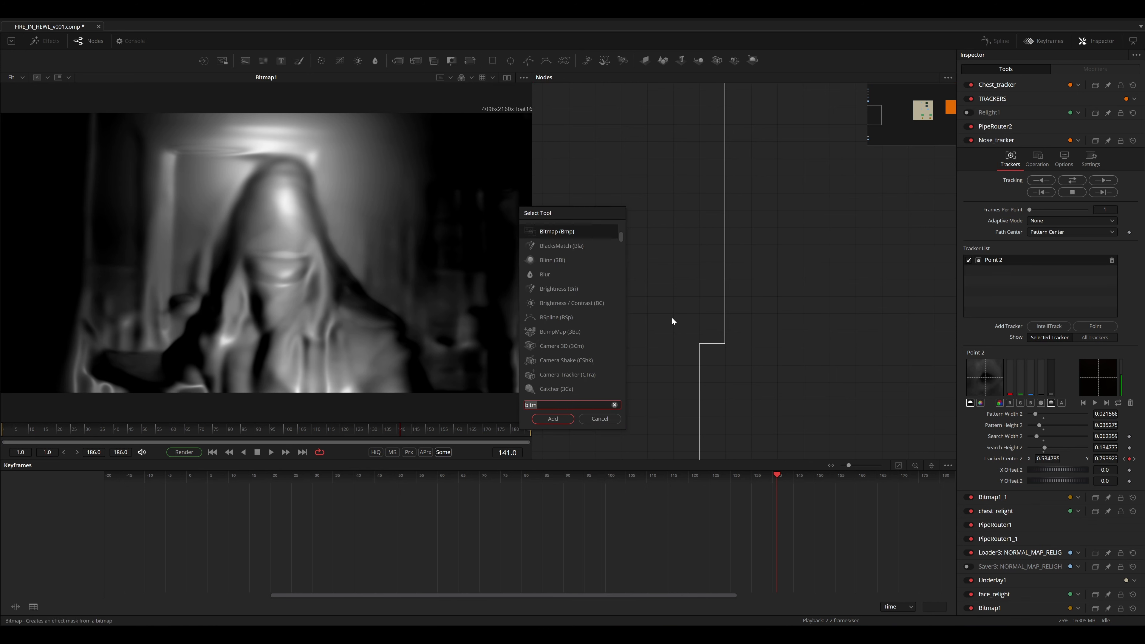
type("colorc")
key("Return")
key("F2")
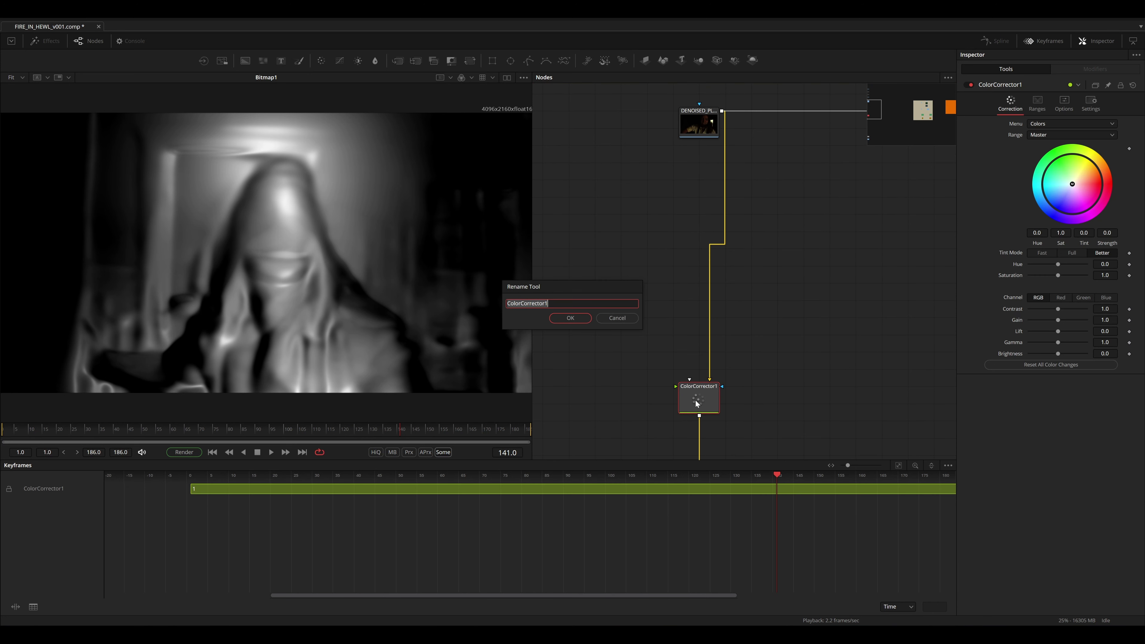
type("FLICKER")
key("Return")
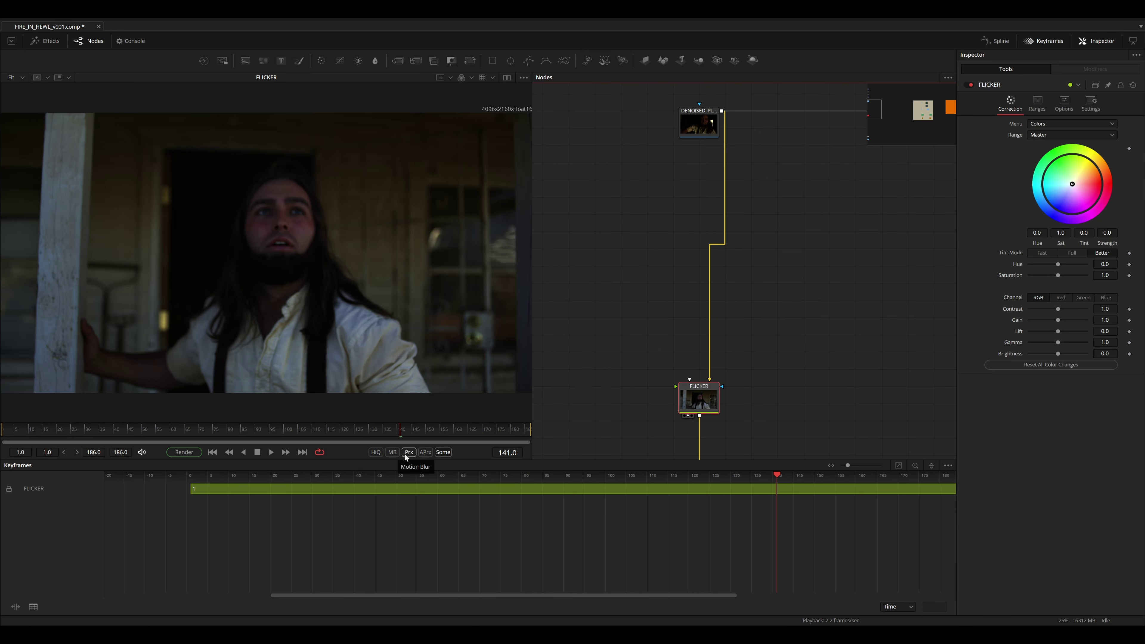
- Turn on the viewer LUT and give FLICKER a Gain of 2.4 and a warm tint with Strength 0.1911
left_click(483, 79)
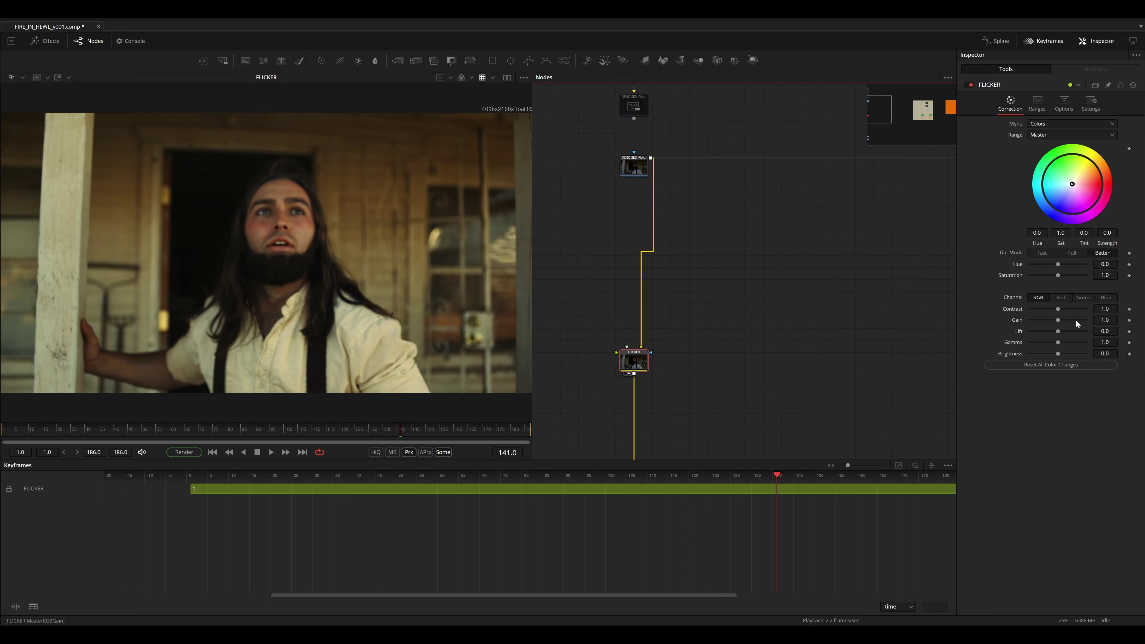
left_click_drag(1059, 319, 1067, 320)
left_click_drag(1073, 184, 1080, 184)
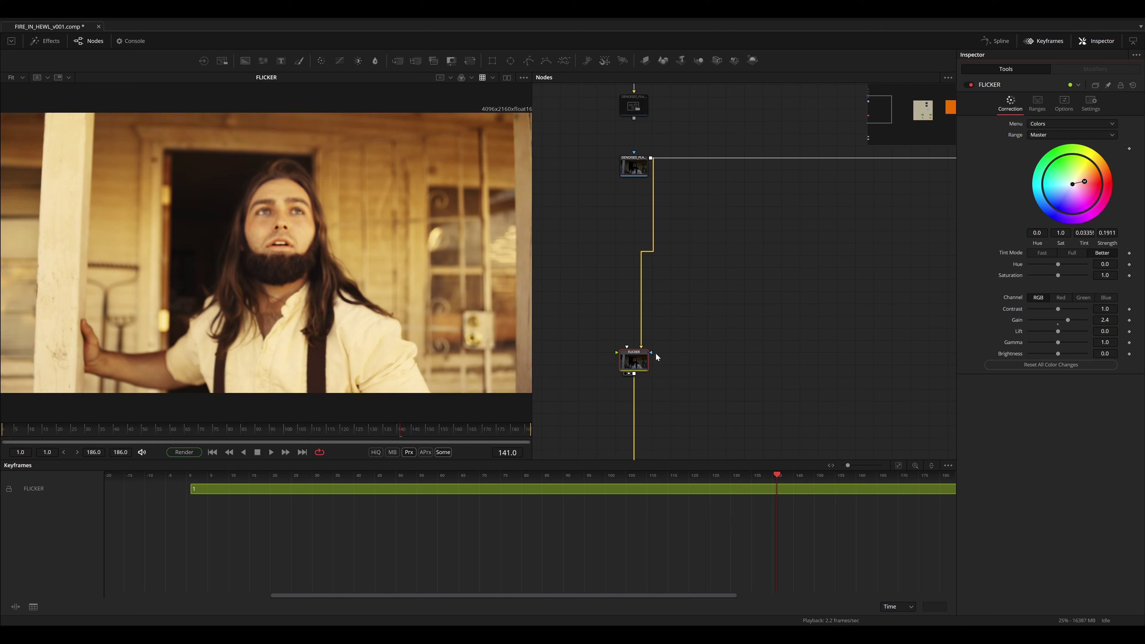
- Compare the plate with FLICKER bypassed and enabled, and save the composition
key("ctrl+p")
key("ctrl+p")
key("ctrl+p")
key("ctrl+p")
key("ctrl+s")
- Connect the combined relight bitmap to FLICKER's effect mask and test its Blend, ending at 1.0
left_click_drag(762, 346, 724, 339)
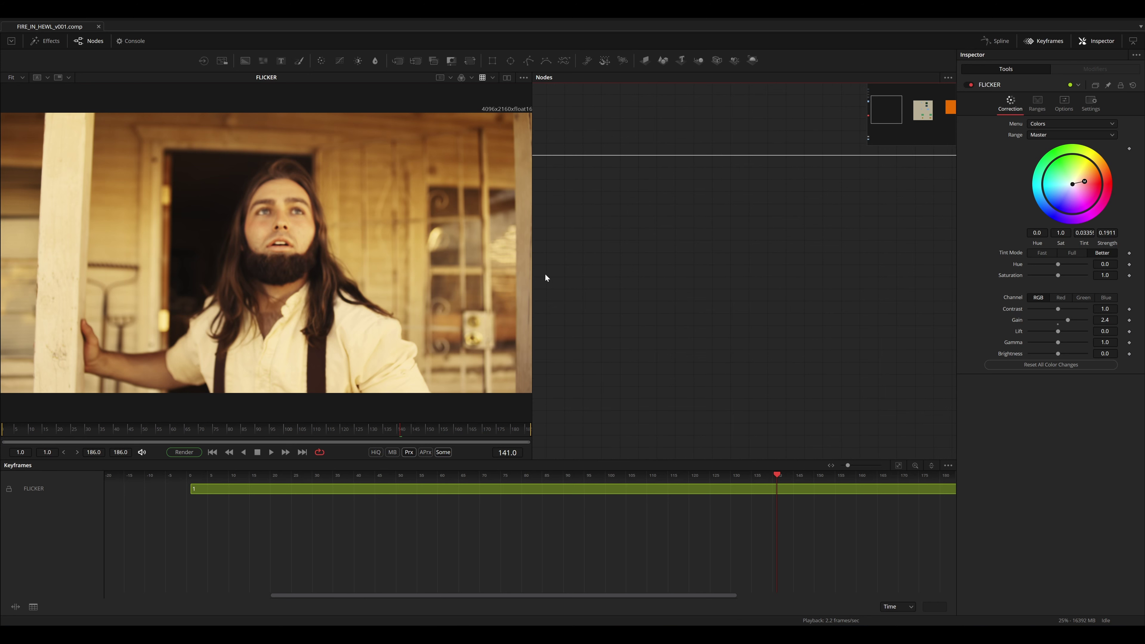
left_click_drag(882, 318, 751, 266)
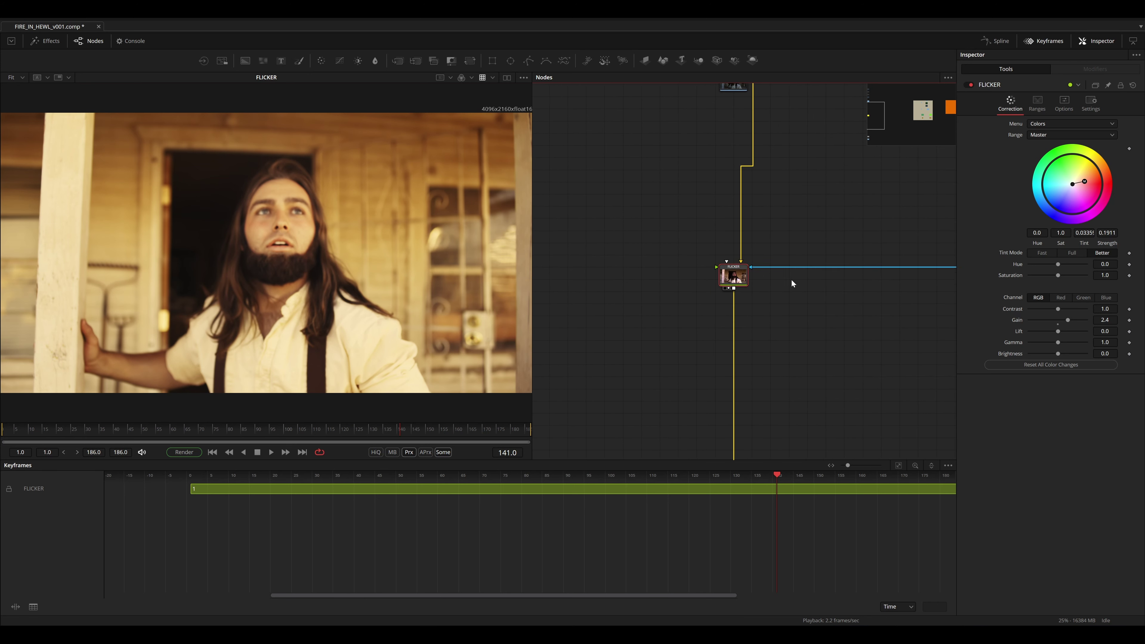
left_click(1091, 103)
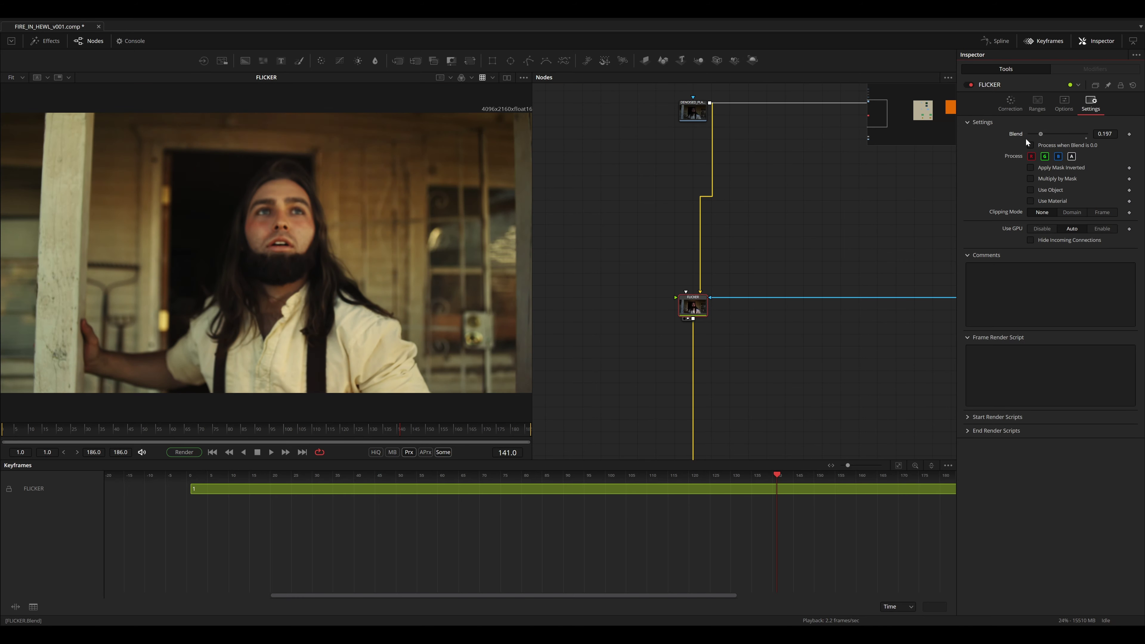
left_click_drag(1028, 135, 1117, 137)
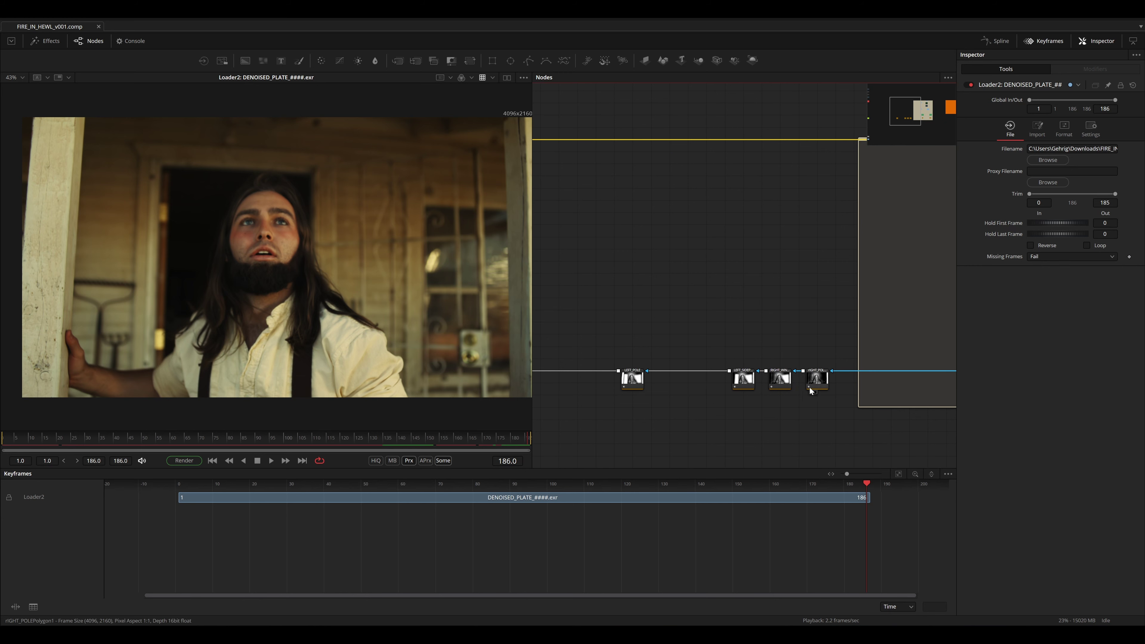
- Examine the polygon masks for the right pole, right window, left side and left pole, moving to frame 138
left_click(817, 383)
left_click_drag(527, 437, 393, 436)
left_click(779, 378)
left_click(742, 378)
left_click(632, 378)
- View the mask chain's output at each polygon from RIGHT_POLE to LEFT_POLE and check the masked FLICKER result
left_click(701, 369)
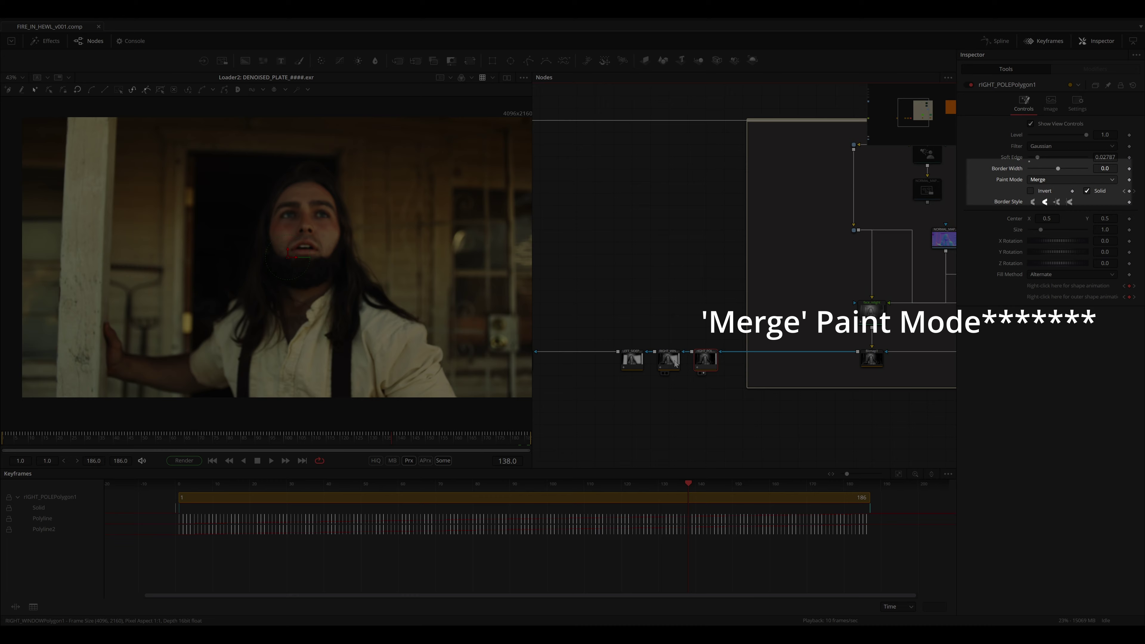
left_click(675, 364)
key("2")
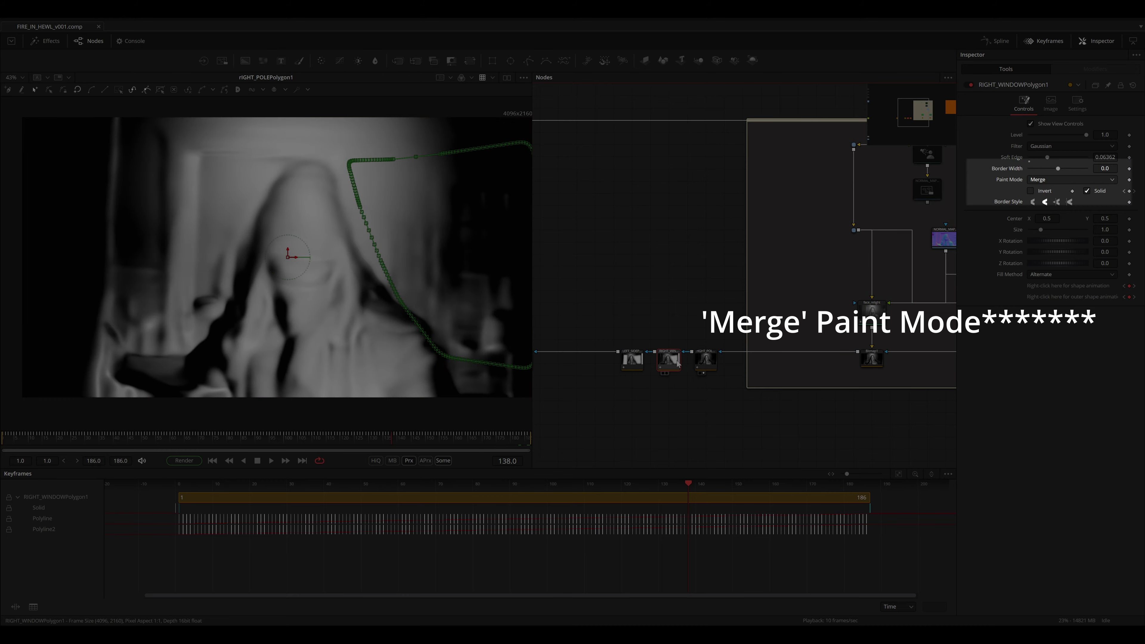
left_click(632, 362)
key("2")
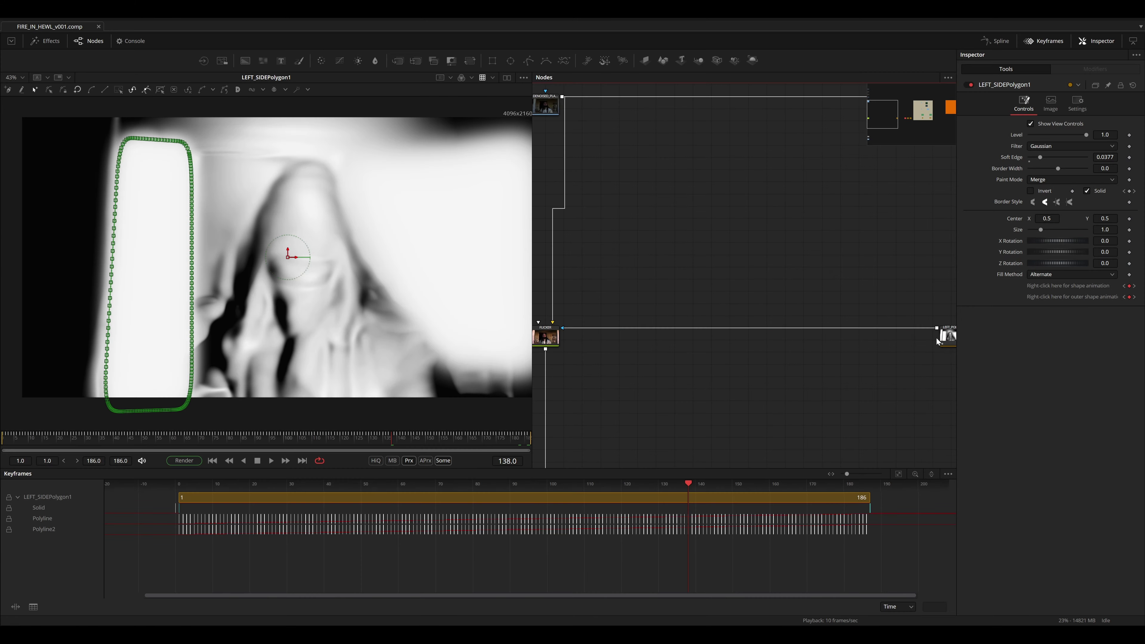
left_click(940, 336)
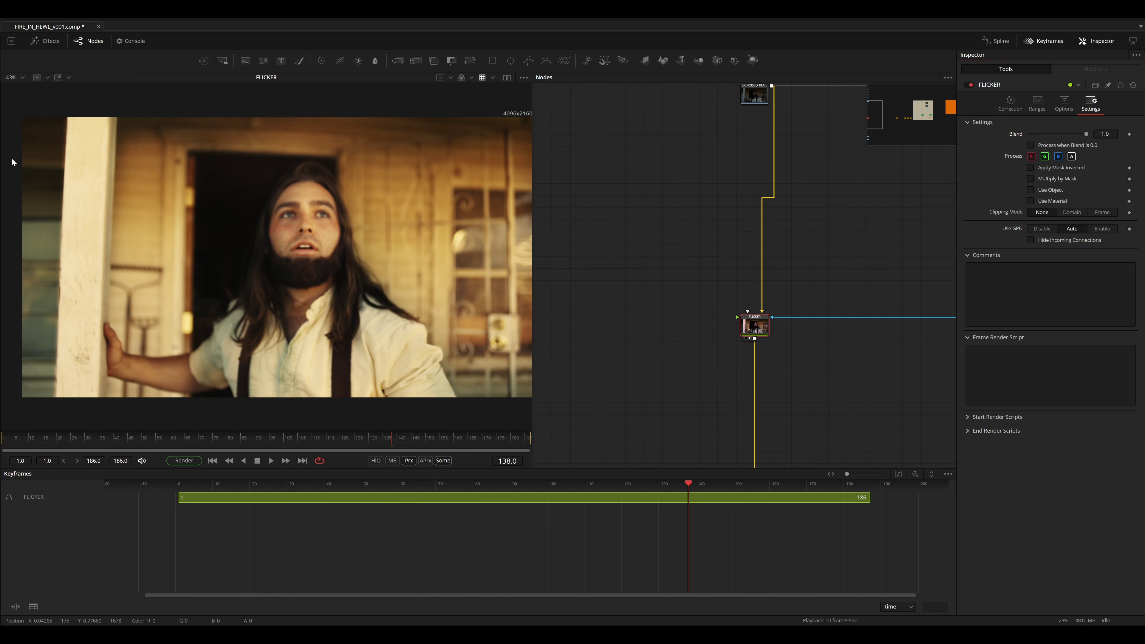
- Fit the plate in the viewer and add a standalone Custom Tool node beside FLICKER
key("ctrl+f")
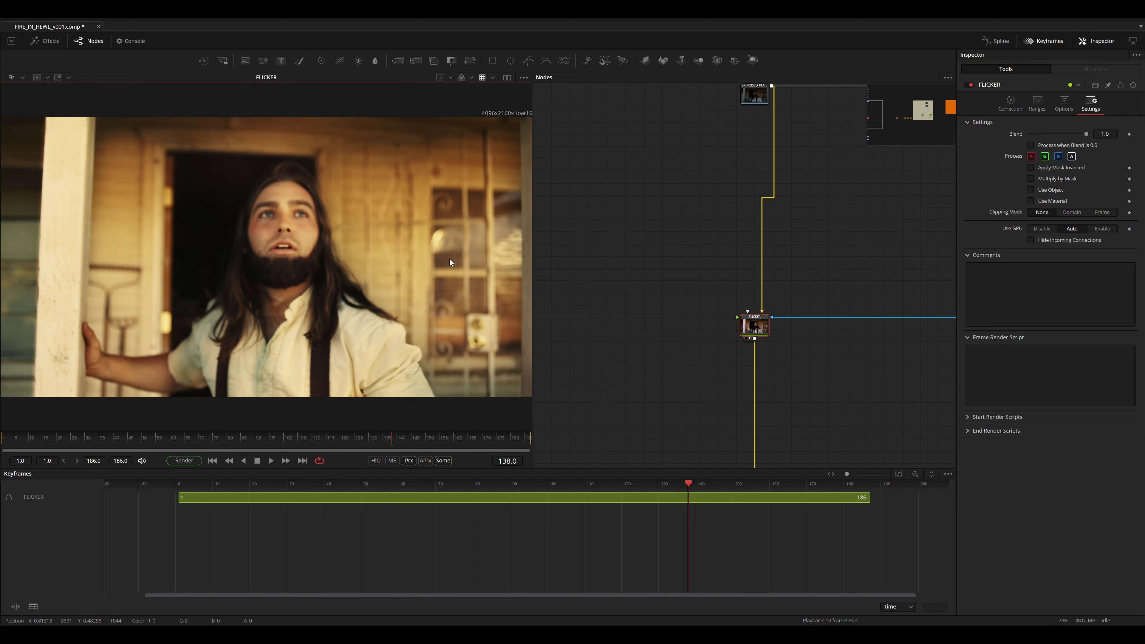
left_click(676, 321)
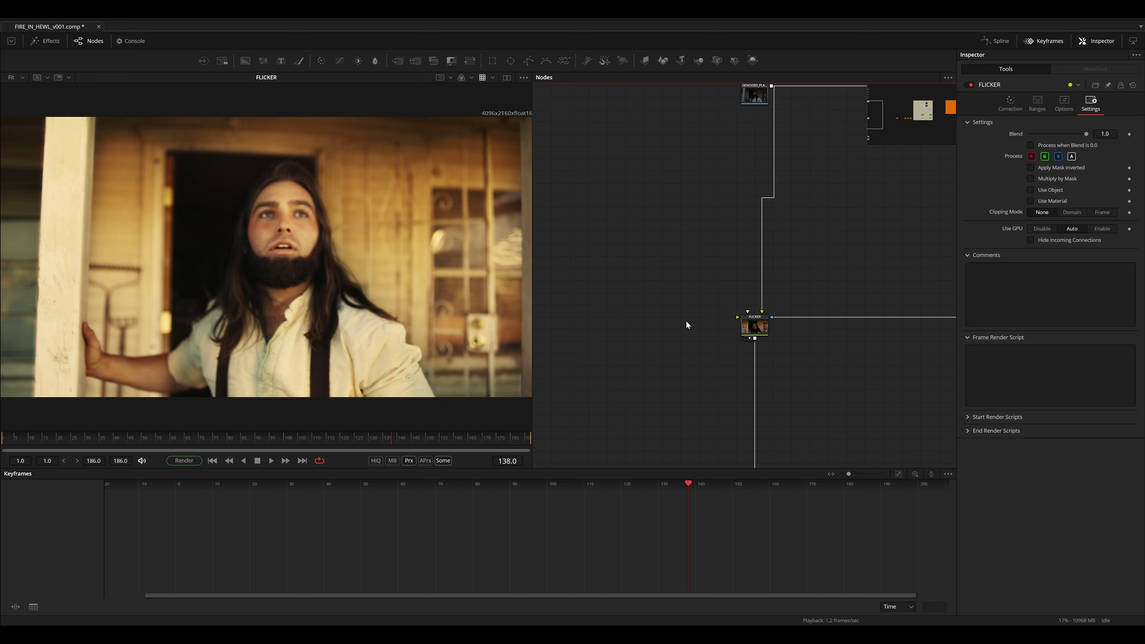
key("shift+space")
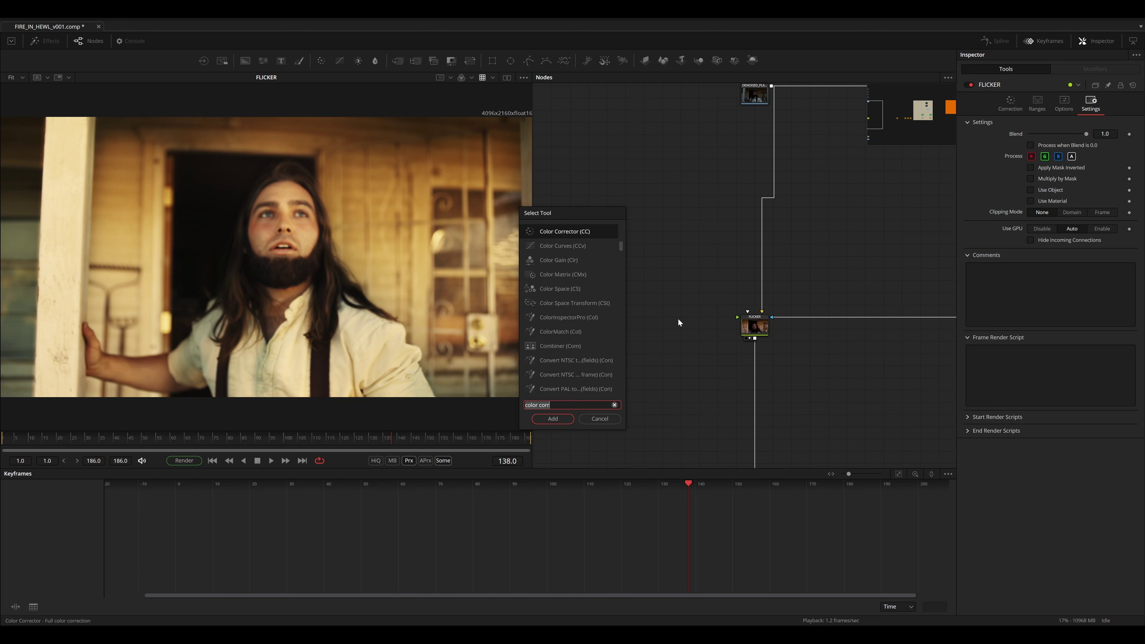
type("CUSTOM C")
key("Return")
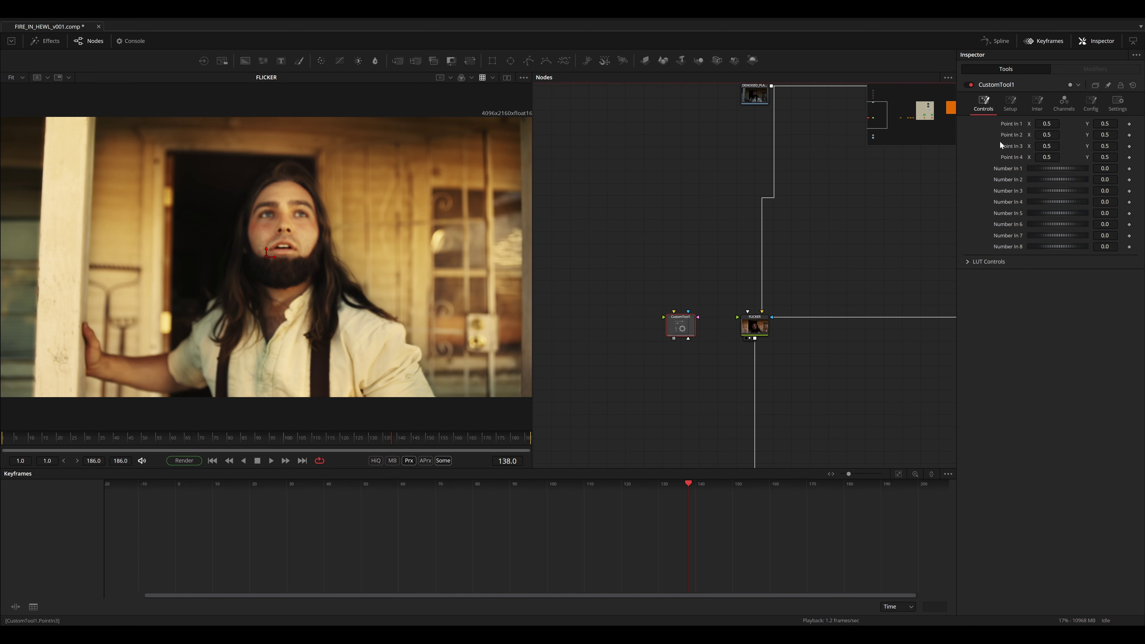
- Configure the custom tool to show only Number 1, hiding all other number, point and LUT controls
left_click(1089, 105)
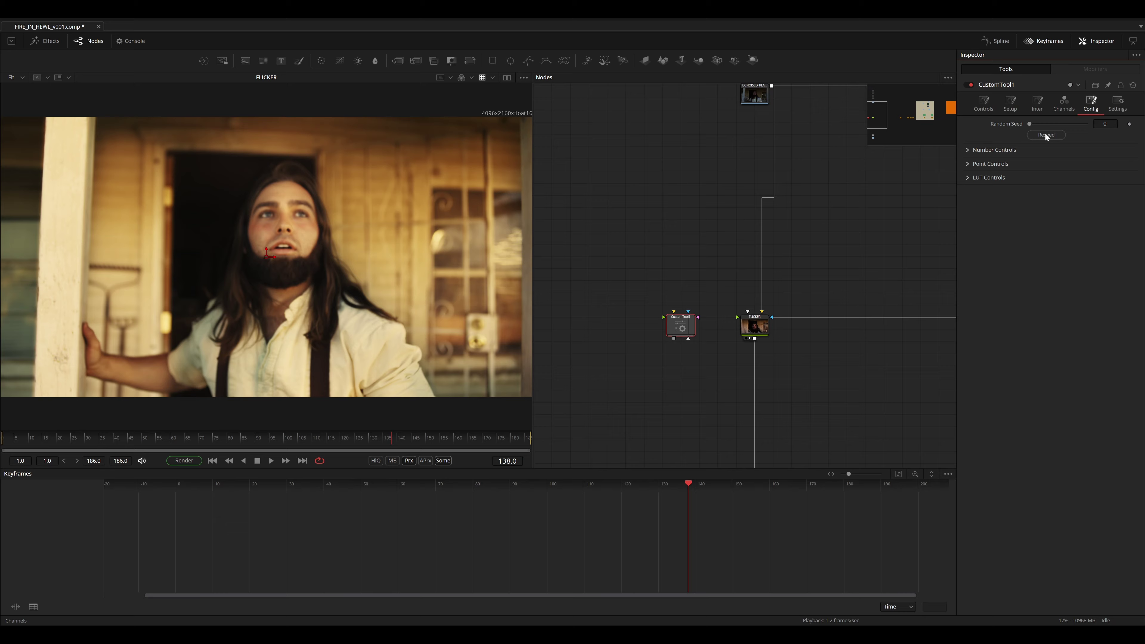
left_click(971, 177)
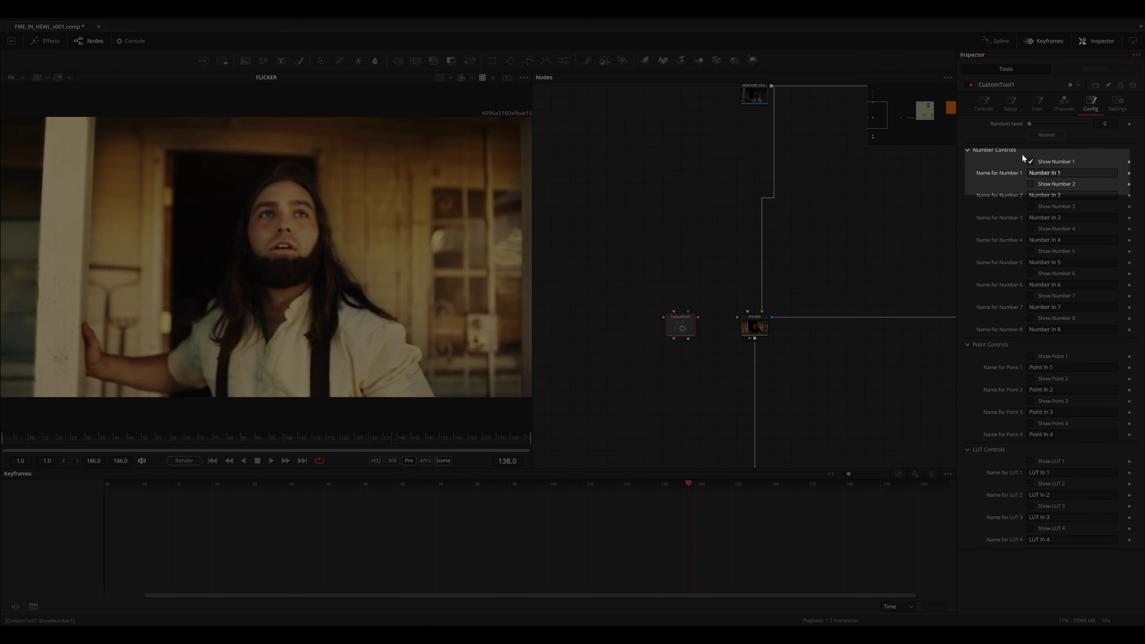
left_click(978, 104)
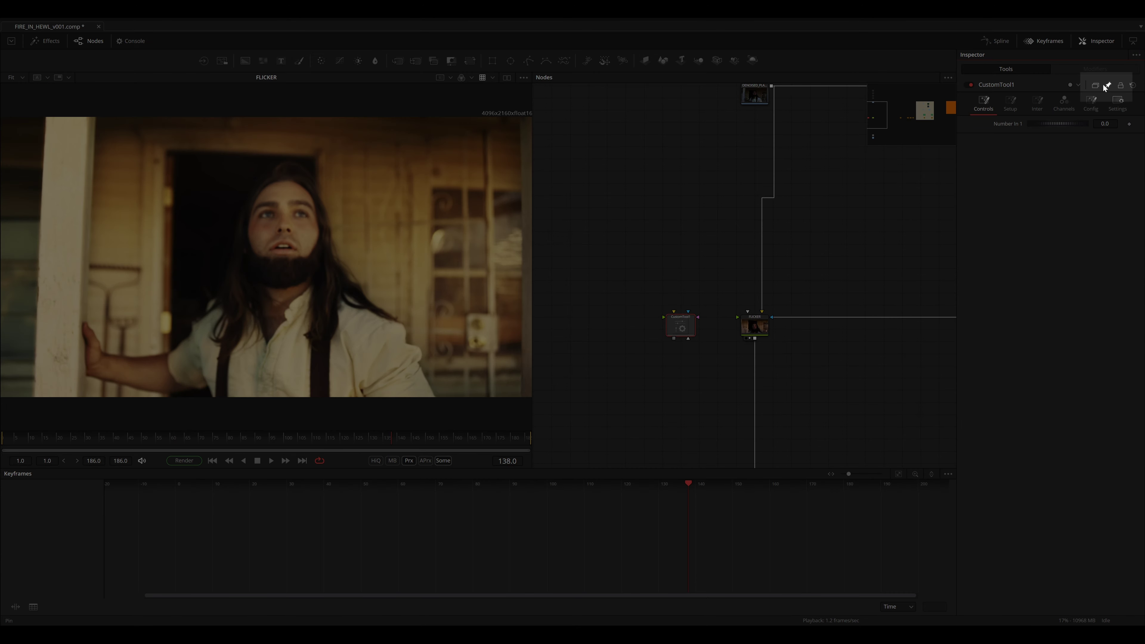
- Pin the custom tool's controls in the Inspector and rename the tool FLICKER_TOOL
right_click(995, 85)
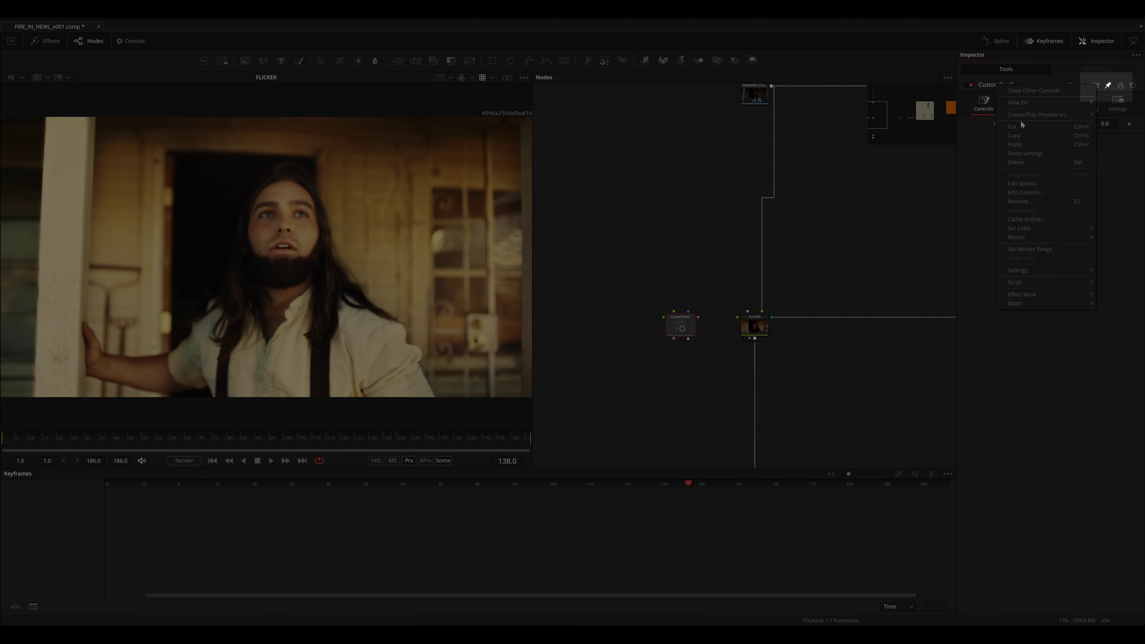
left_click(1020, 197)
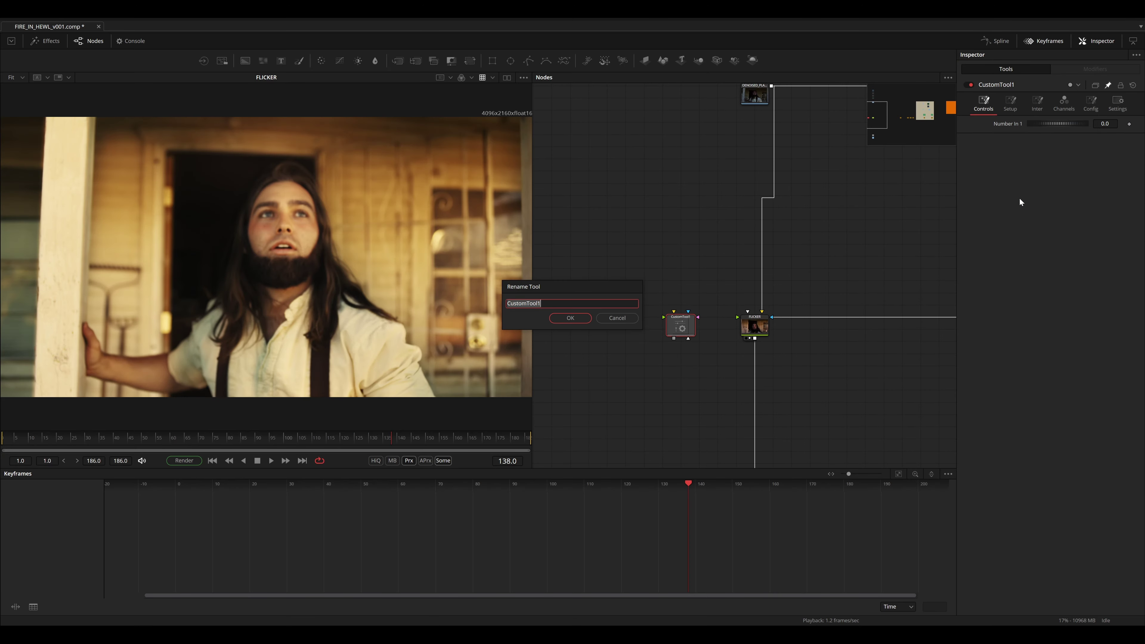
type("FLICKER_TOOL")
key("Return")
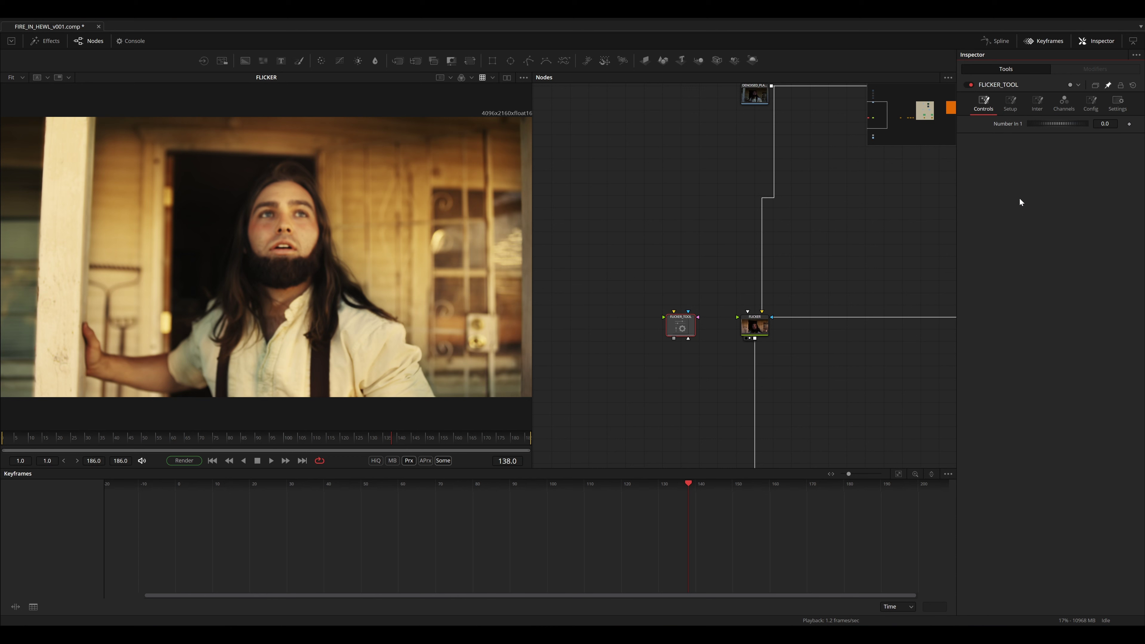
- Drive FLICKER's Blend with an expression linked to FLICKER_TOOL's Number In 1
left_click(759, 328)
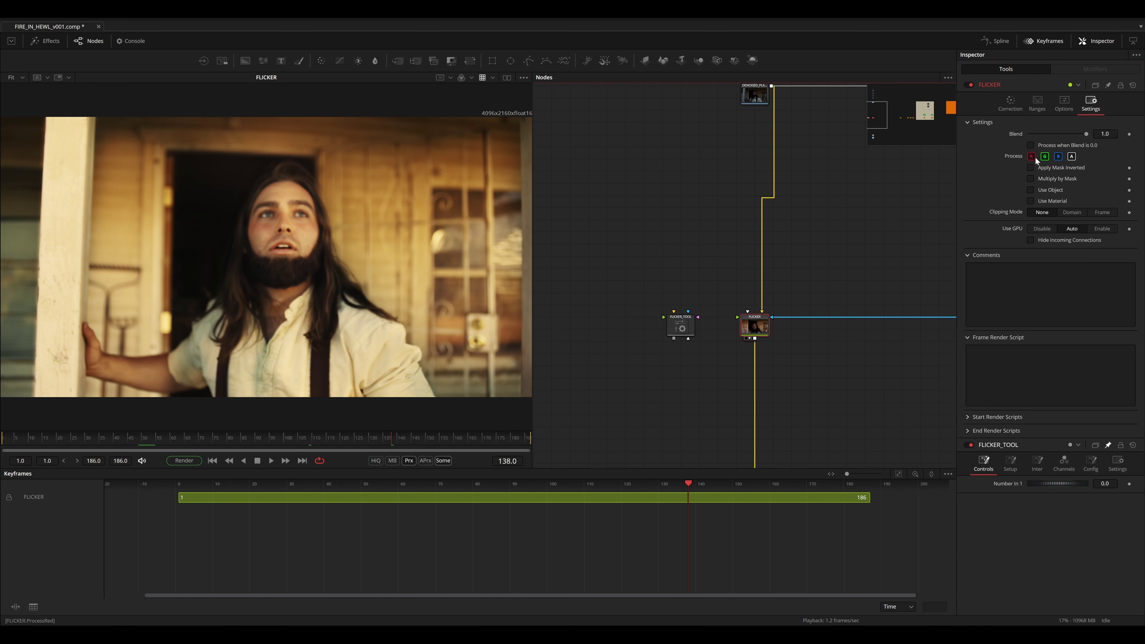
right_click(1015, 133)
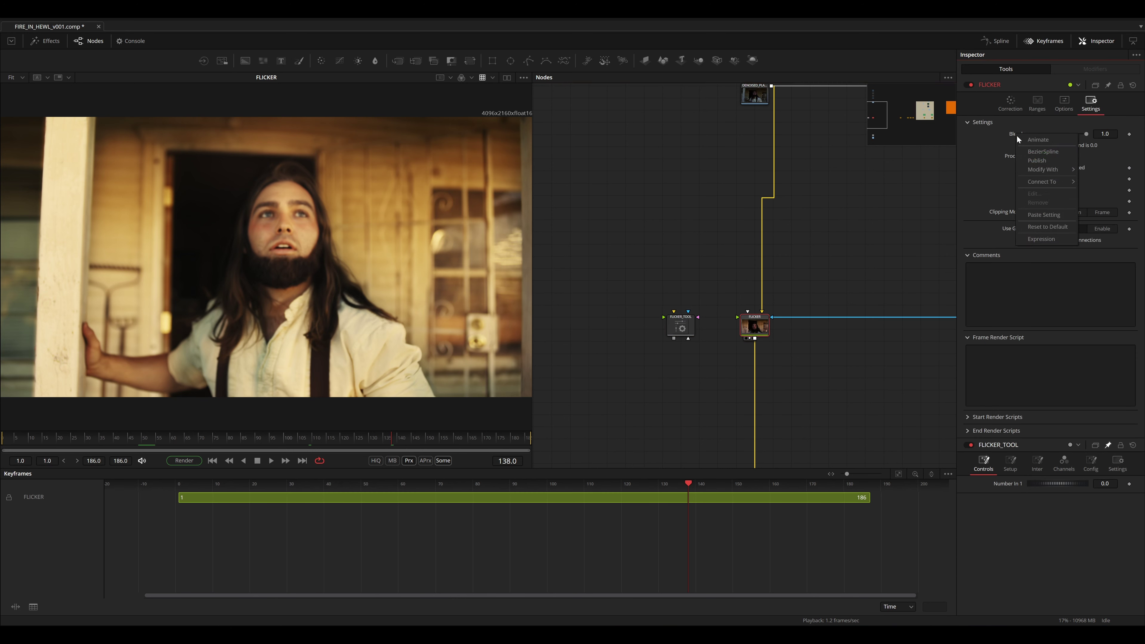
left_click(1036, 239)
left_click_drag(1031, 145, 1005, 496)
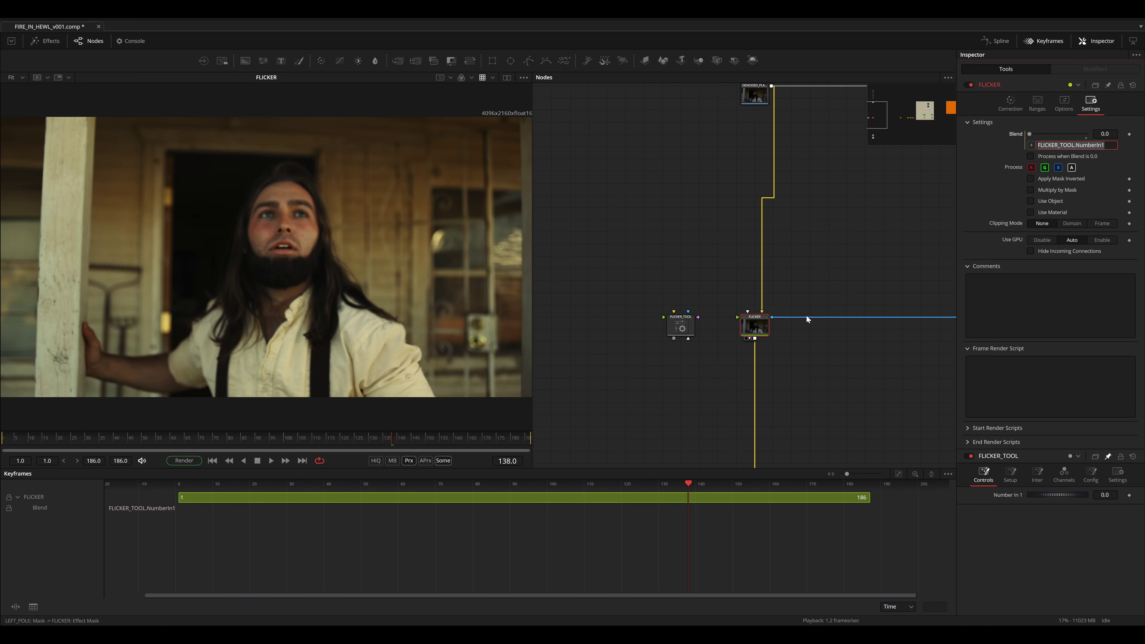
left_click(732, 299)
- Test FLICKER_TOOL's Number In 1 up to 0.435 and modify it with Perturb
left_click(1054, 123)
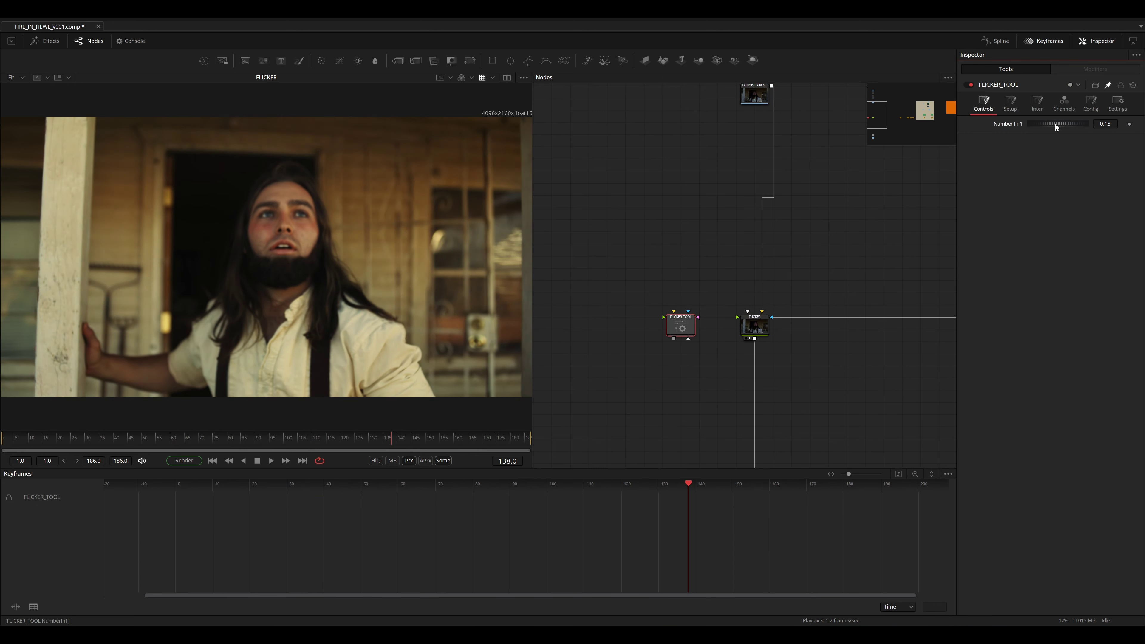
right_click(1007, 121)
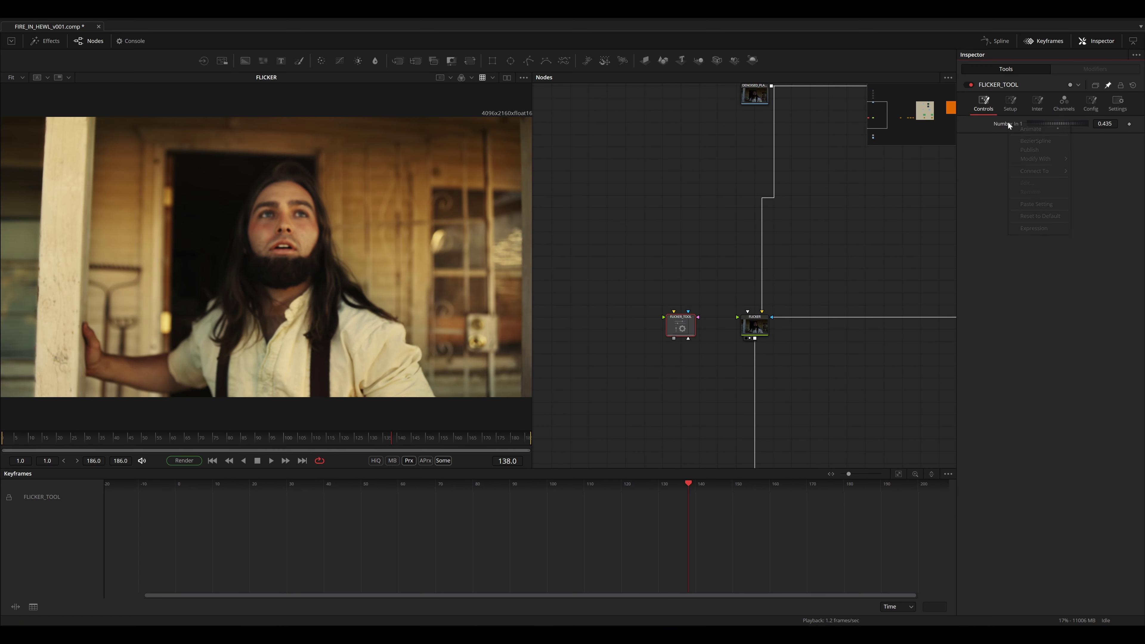
mouse_move(1044, 160)
left_click(954, 275)
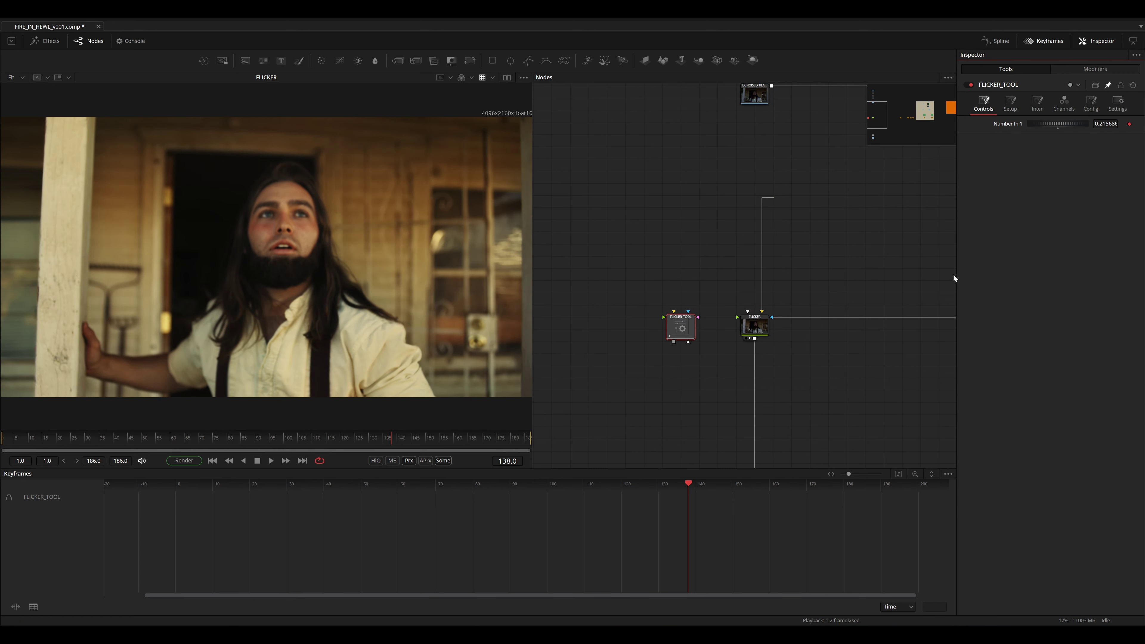
- Set the Perturb modifier's Value to 0.8, Strength to 0.6, Wobble to 2.94 and Speed to 3, and play back the flicker
left_click(1088, 69)
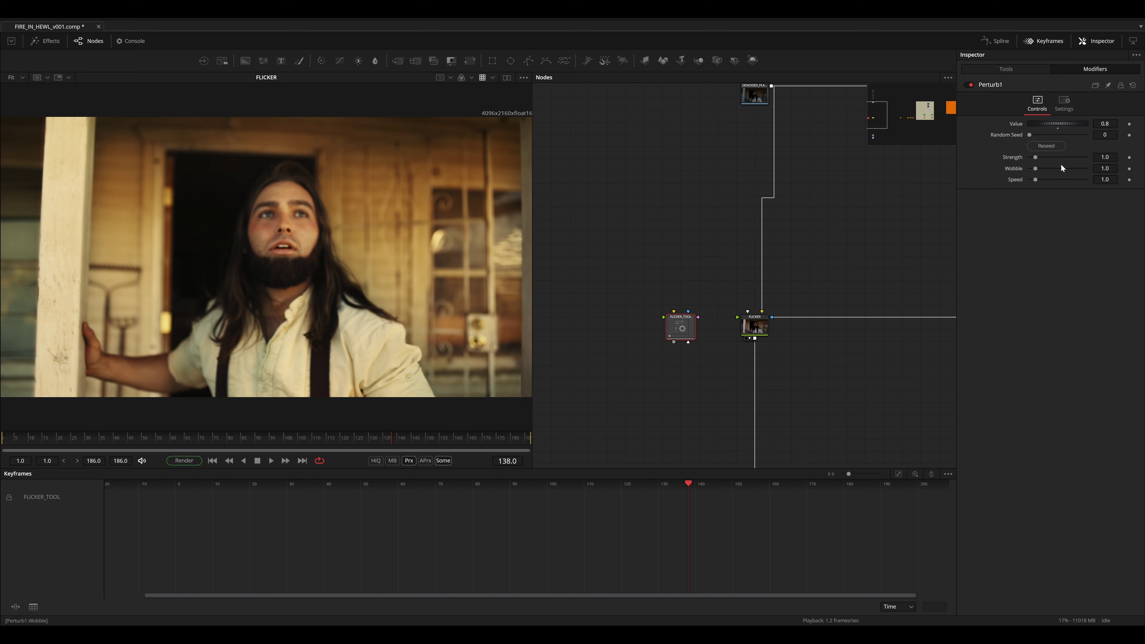
left_click(1105, 157)
type("0.6")
key("Return")
left_click(1105, 168)
double_click(1105, 168)
type("2.94")
double_click(1105, 180)
type("3")
key("Return")
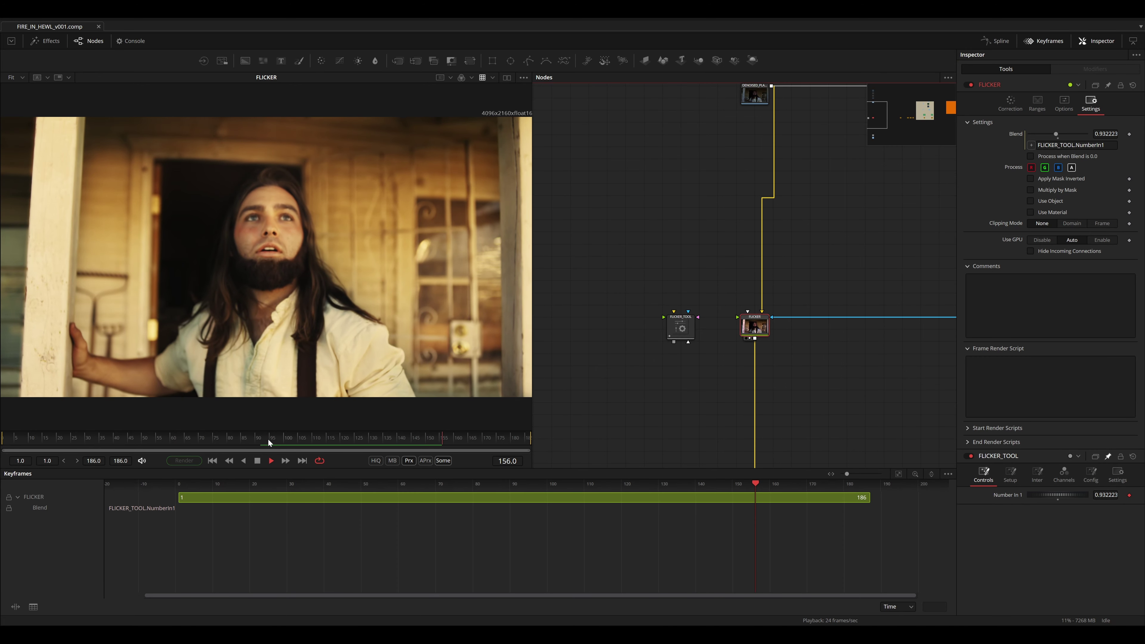
key("space")
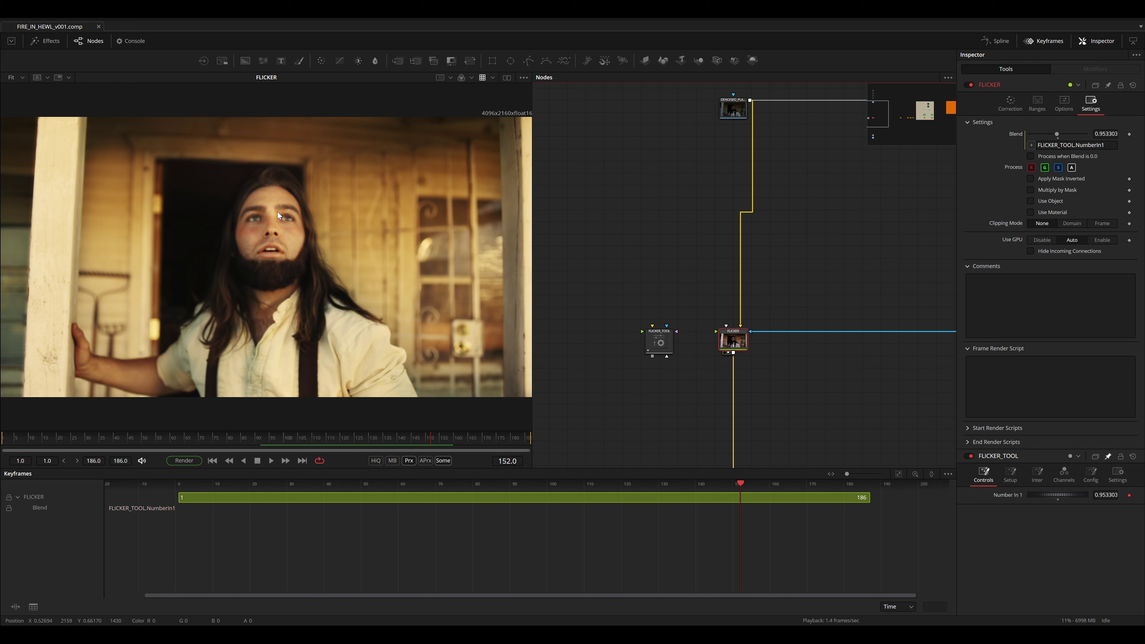
- Move the final ColorSpaceTransform and Saver nodes further down below FLICKER to make room in the graph
left_click_drag(807, 456, 745, 302)
scroll(736, 312, "down", 4)
left_click_drag(722, 357, 697, 509)
left_click_drag(776, 384, 743, 253)
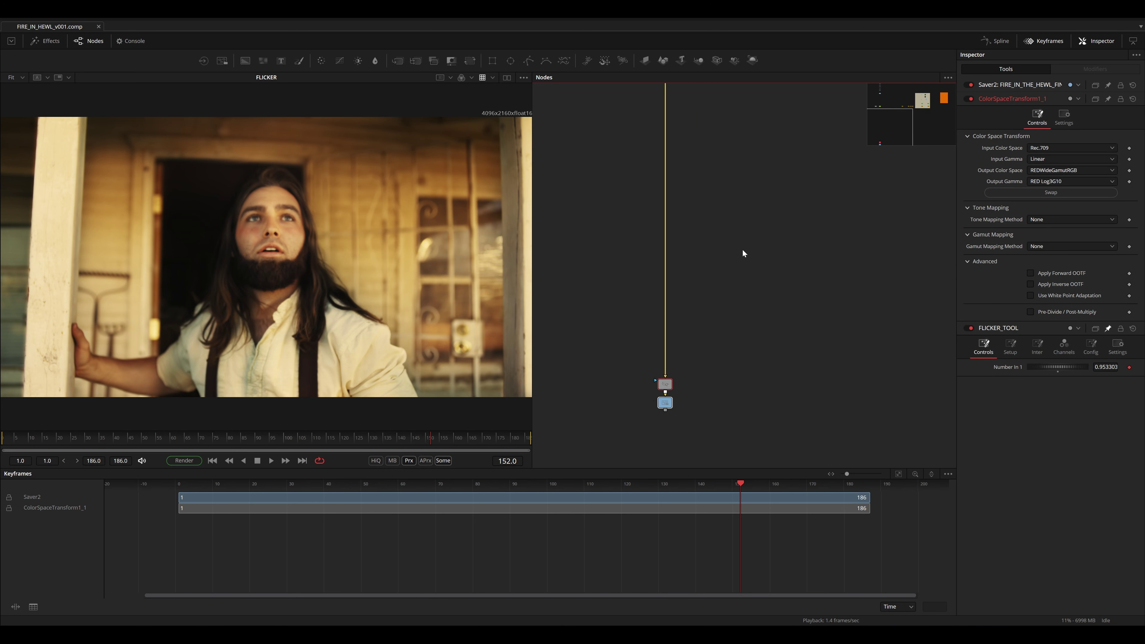
- Add a Wireless Link node in the empty area below FLICKER's mask connection and unpin FLICKER_TOOL's controls
left_click_drag(760, 150, 741, 295)
left_click(737, 301)
scroll(738, 301, "up", 2)
key("shift+space")
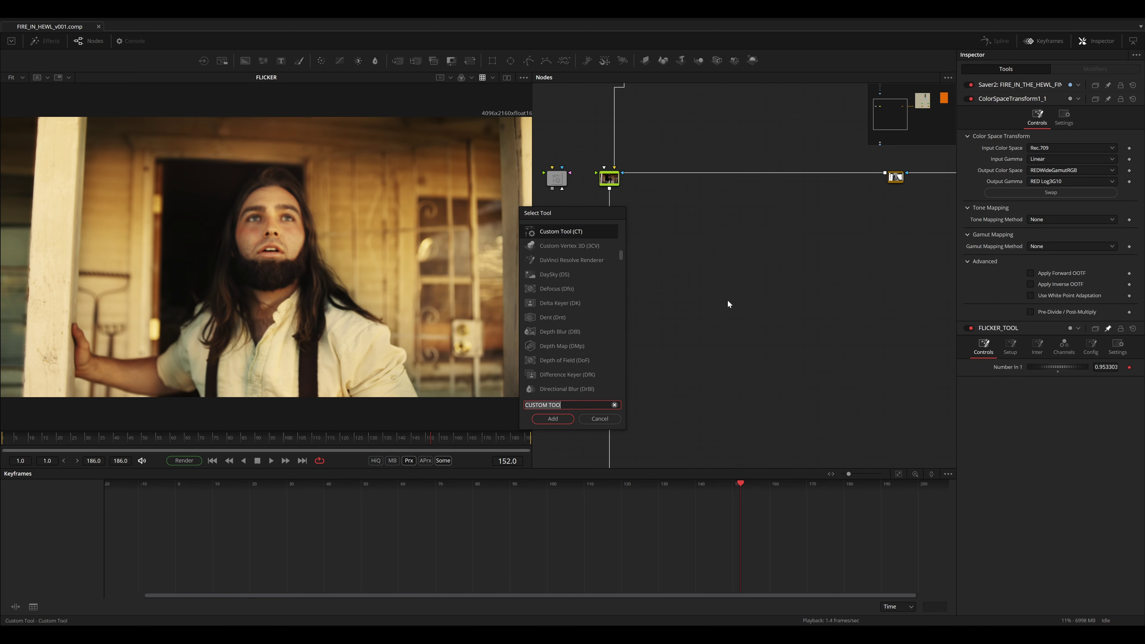
type("wire")
key("Return")
scroll(727, 300, "up", 3)
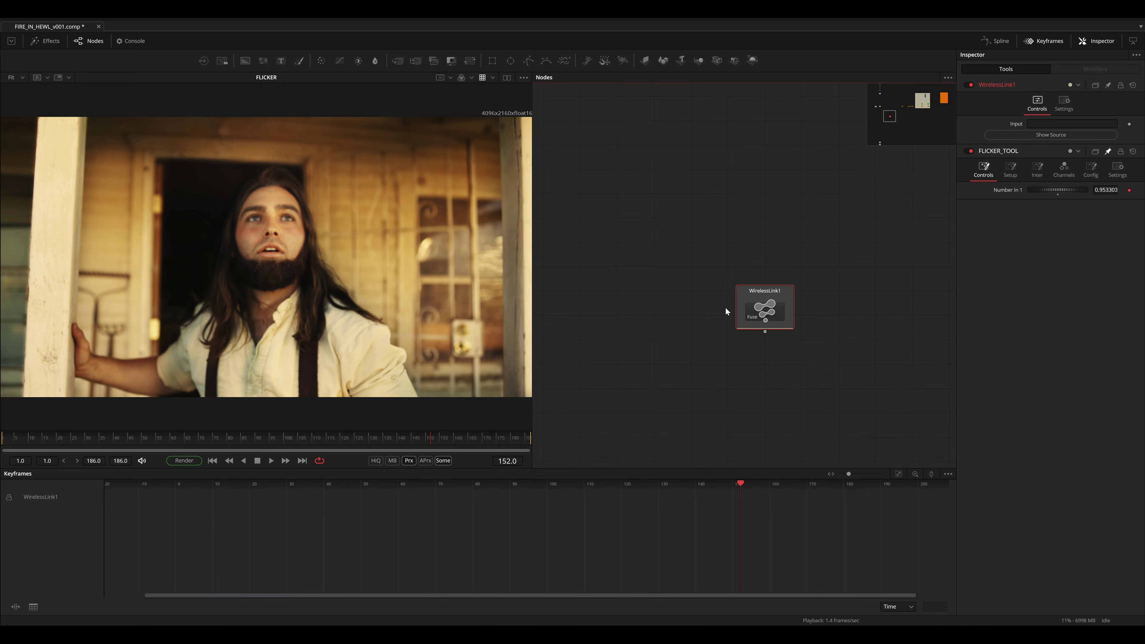
left_click(1109, 150)
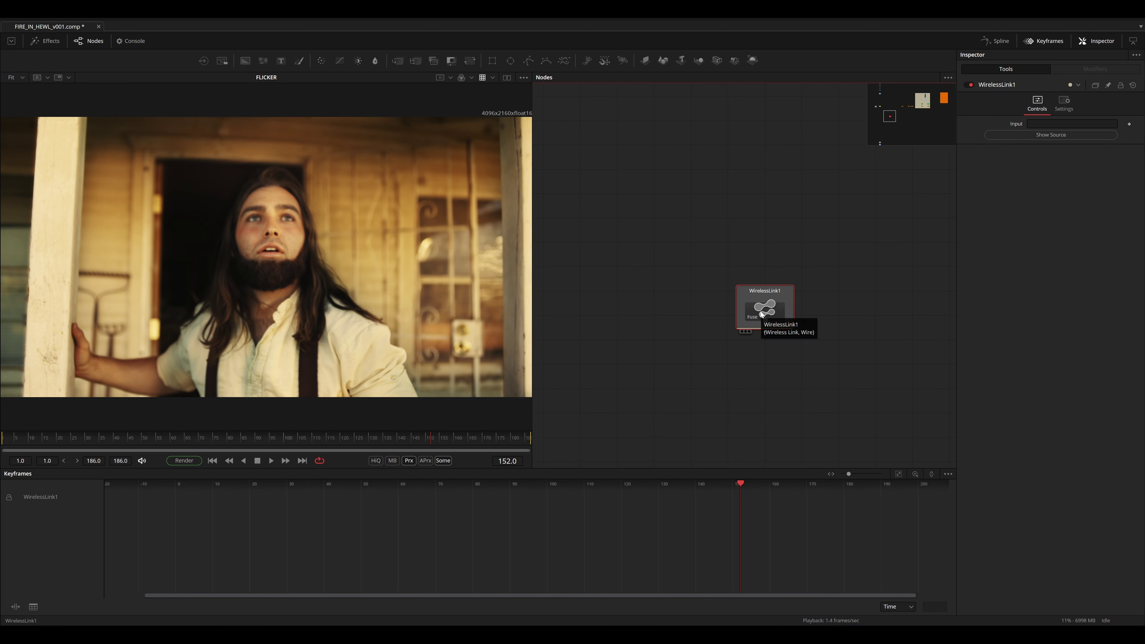
- Rename the wireless link BASE_PLATE and assign the denoised plate loader as its input
key("F2")
type("BASE_P")
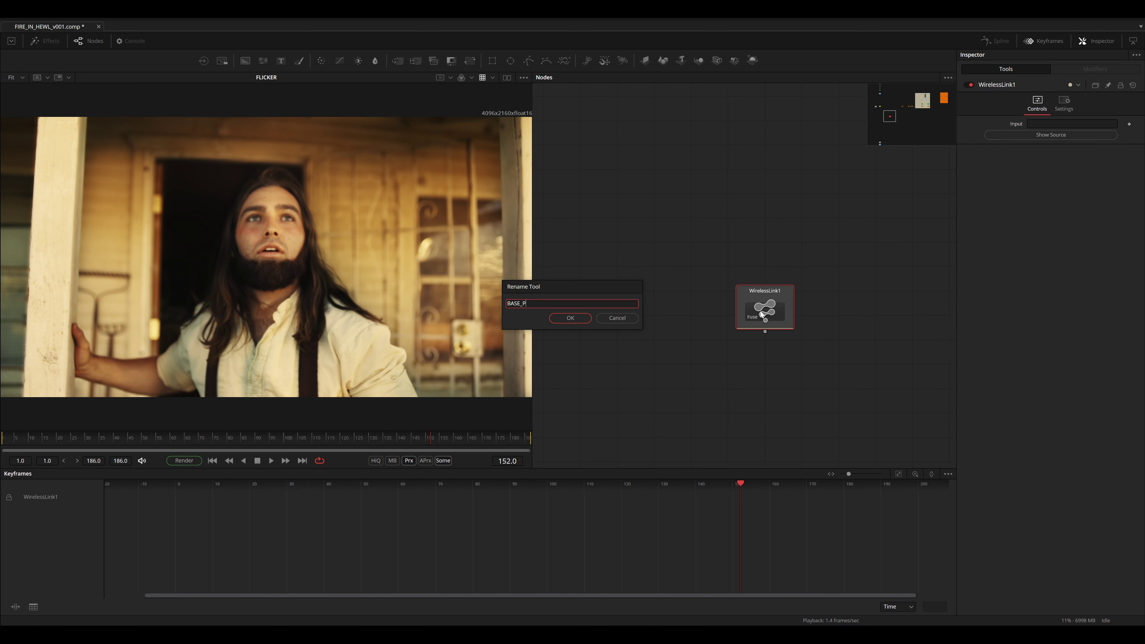
type("LATE")
key("Return")
scroll(679, 190, "down", 2)
left_click_drag(660, 136, 737, 372)
left_click_drag(640, 90, 726, 445)
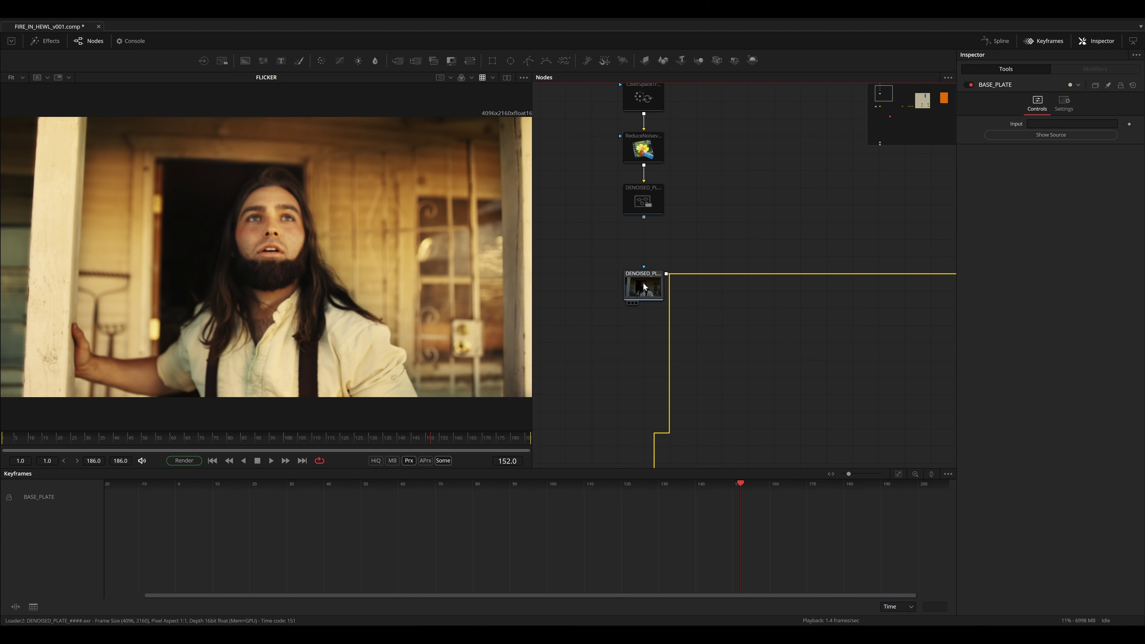
left_click_drag(642, 284, 1052, 124)
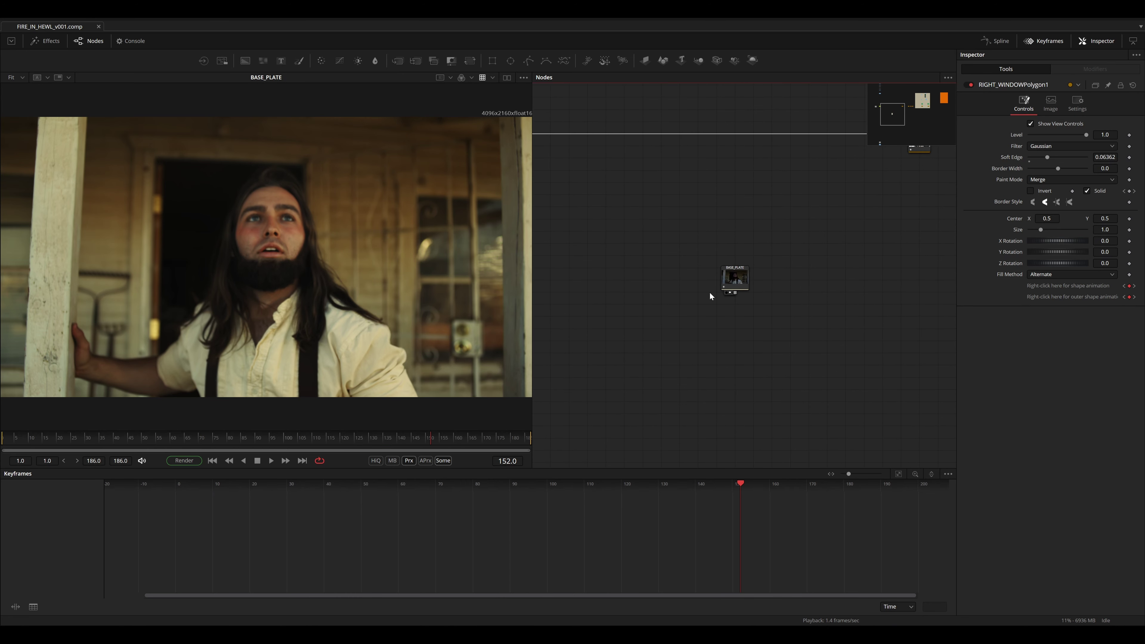
- Place a copy of the right-window polygon, a Luma Keyer and a Delta Keyer around BASE_PLATE
key("ctrl+v")
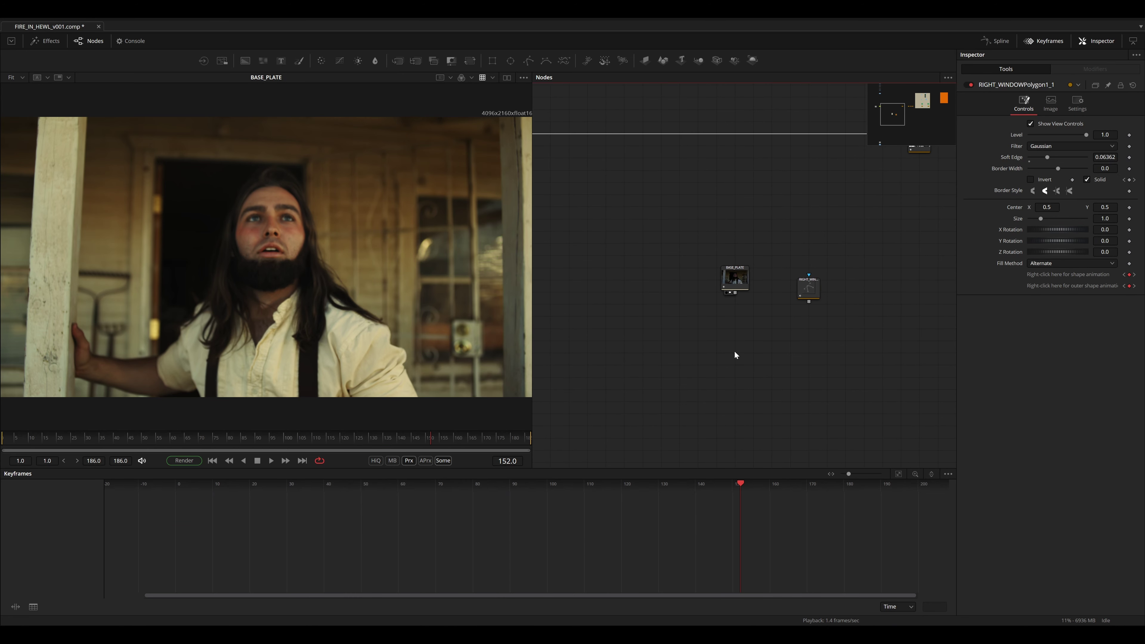
key("shift+space")
type("luma")
key("Return")
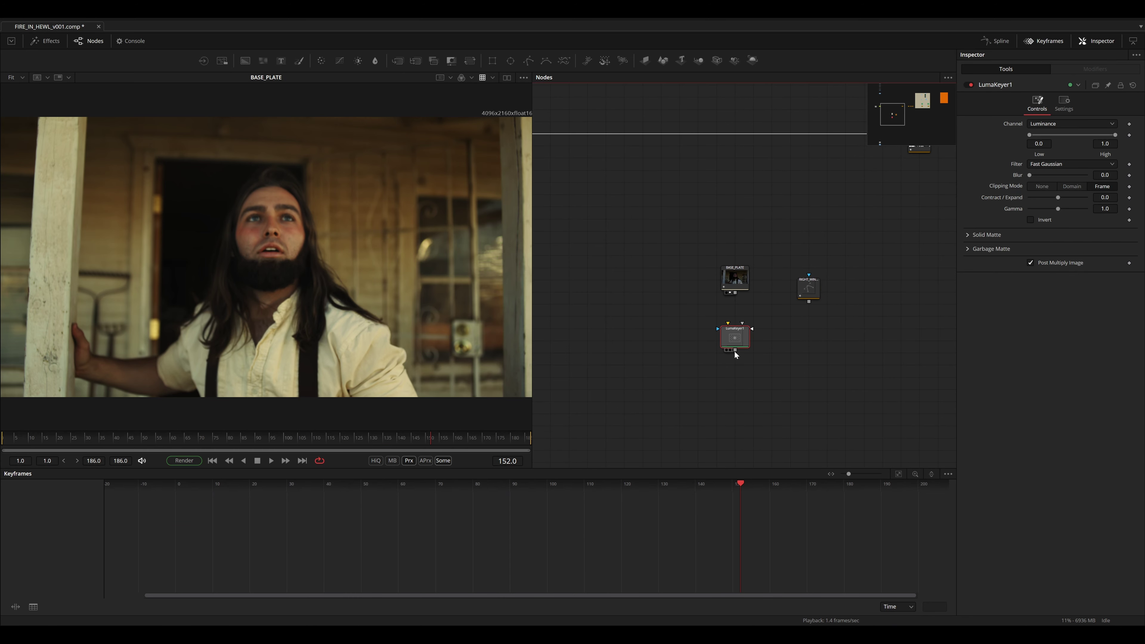
key("shift+space")
type("delta")
key("Return")
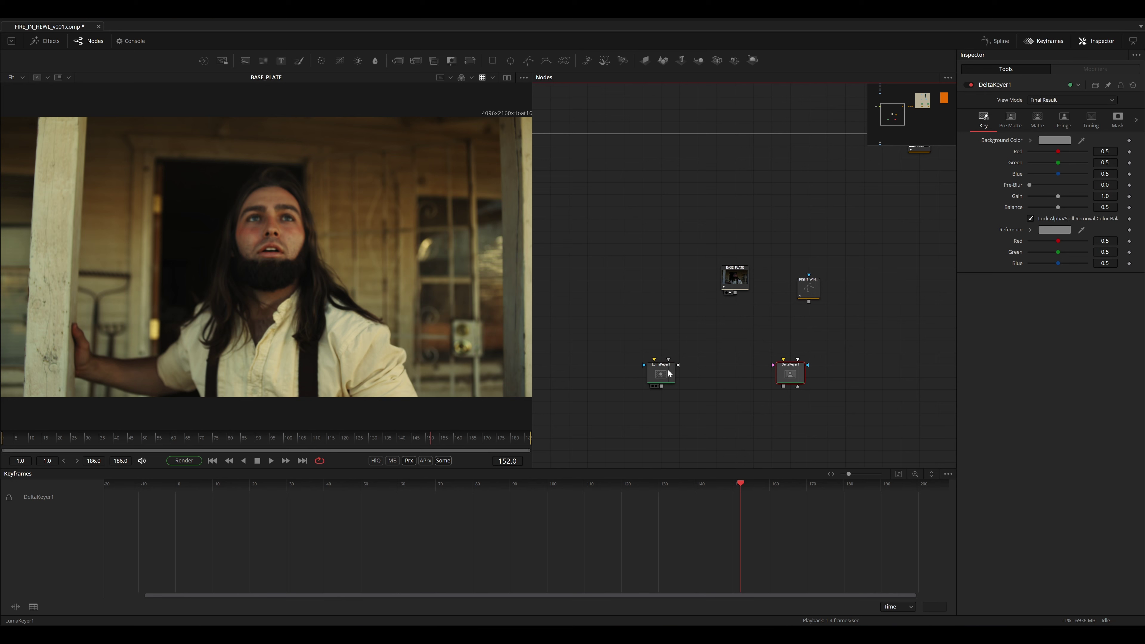
- Connect BASE_PLATE to the Luma Keyer's image input and view the keyer's output
left_click(667, 369)
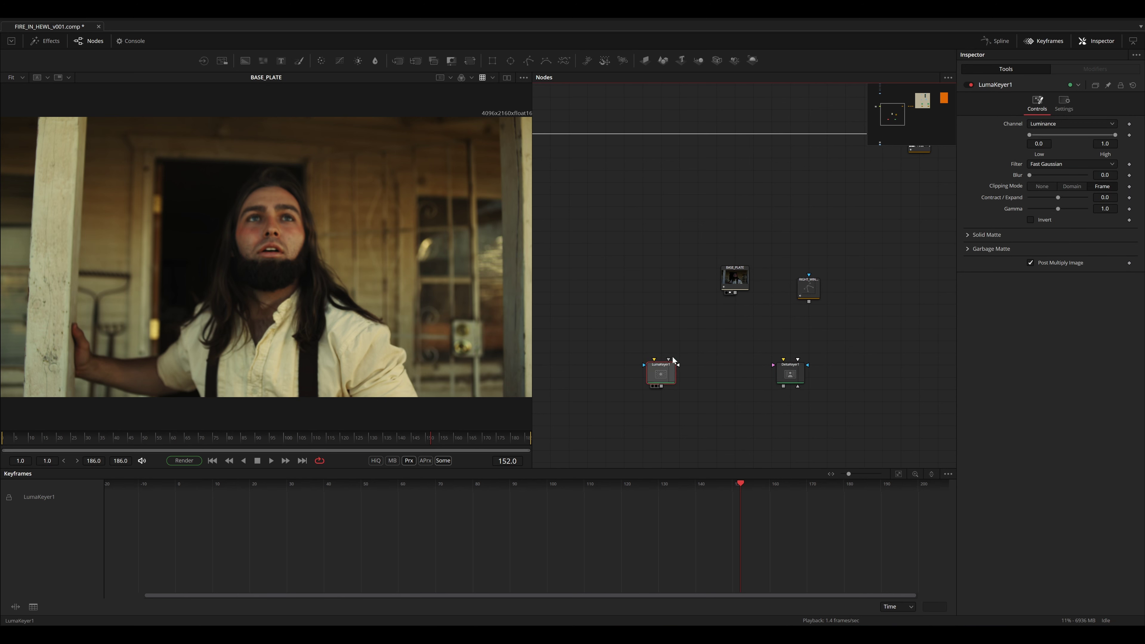
left_click_drag(735, 292, 669, 360)
key("1")
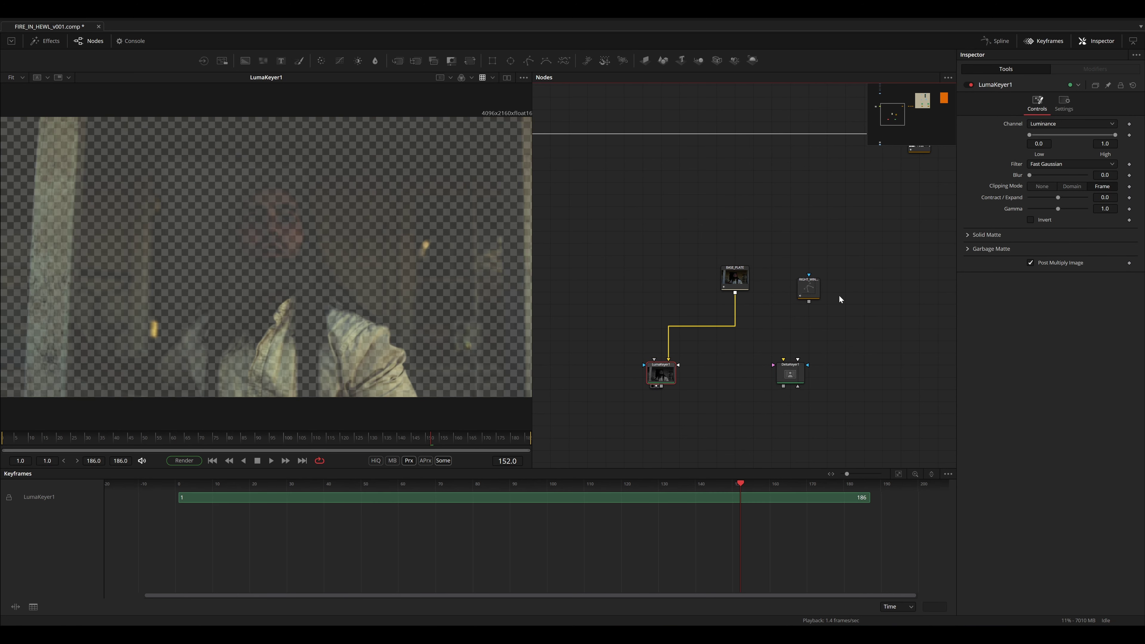
- Connect the copied right-window polygon to both keyers' garbage matte inputs and invert the polygon
left_click_drag(605, 277, 654, 360)
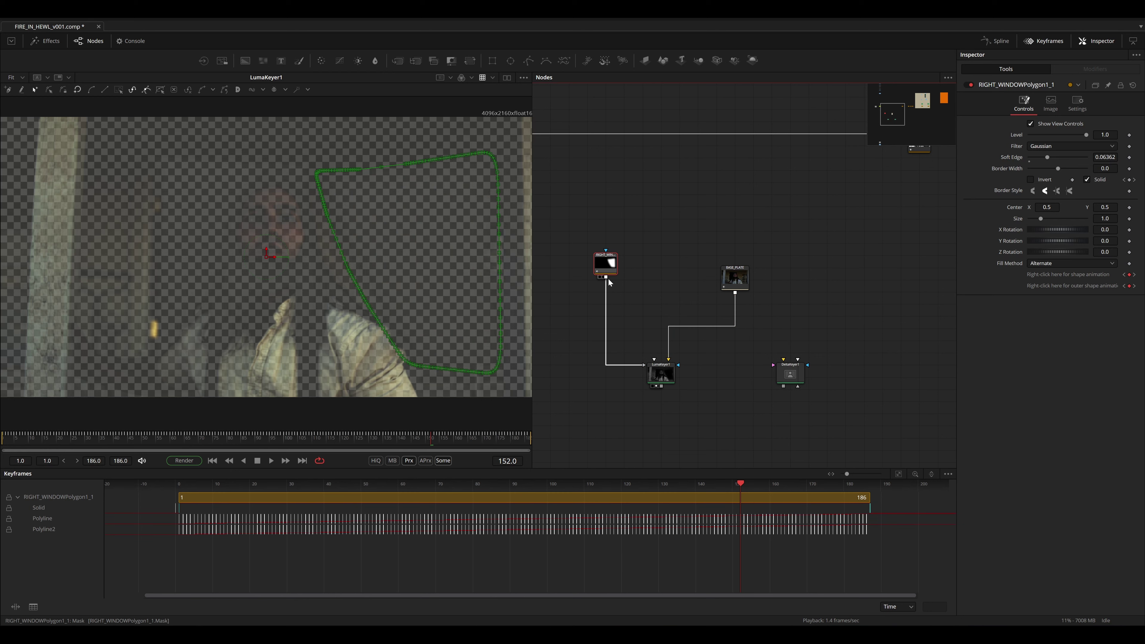
left_click_drag(605, 277, 798, 389)
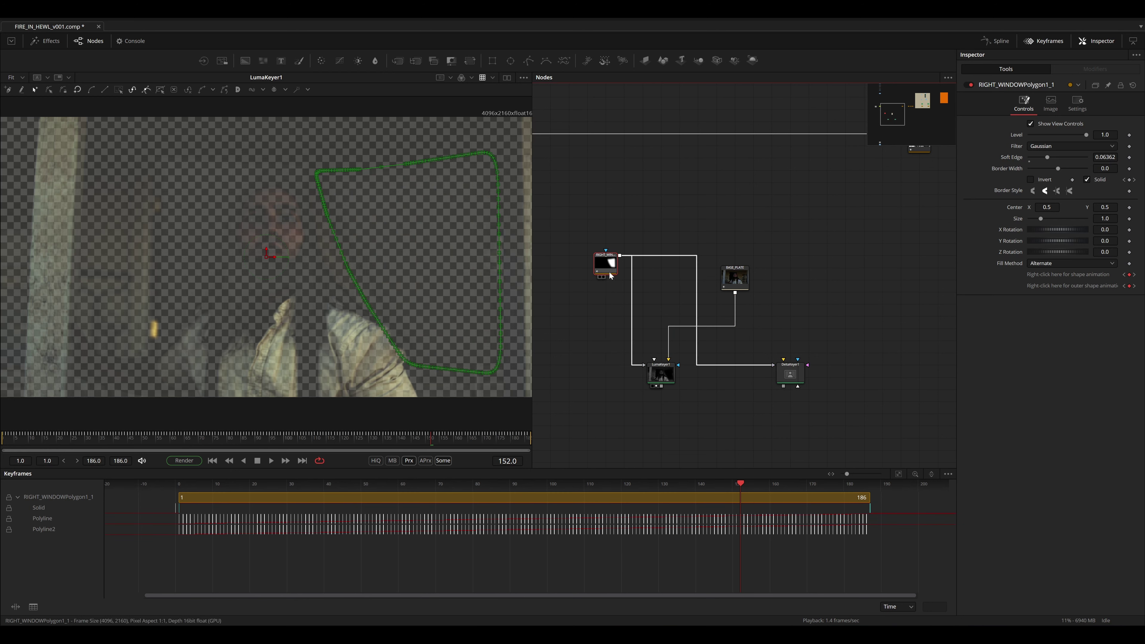
left_click(1030, 180)
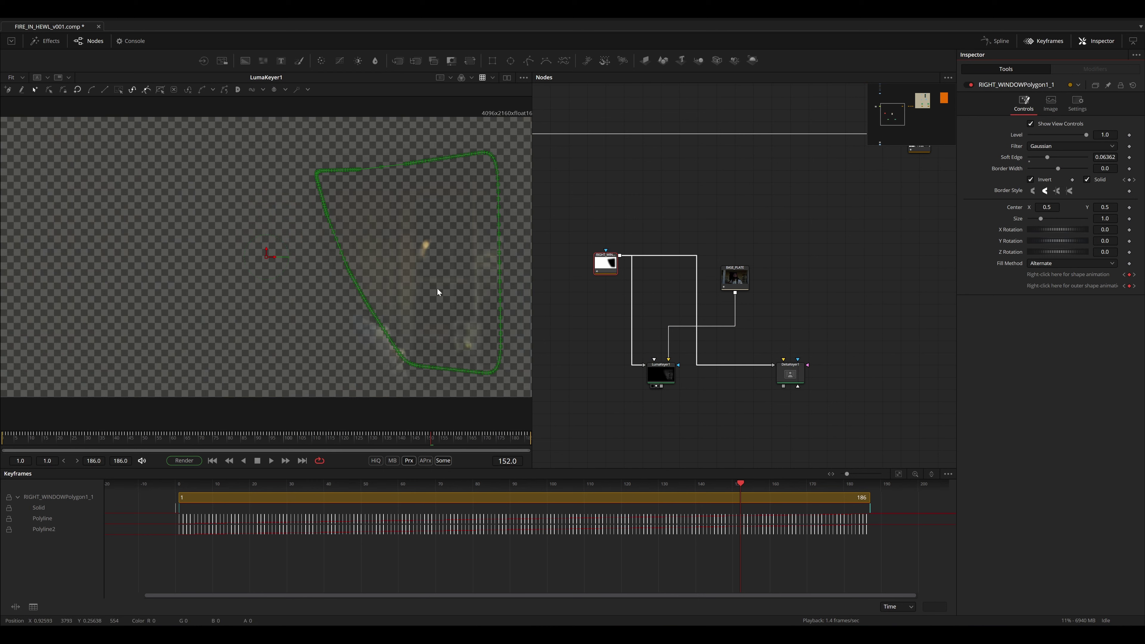
- Set the Luma Keyer's luminance range to 0.117 low and 0.261 high
left_click(661, 374)
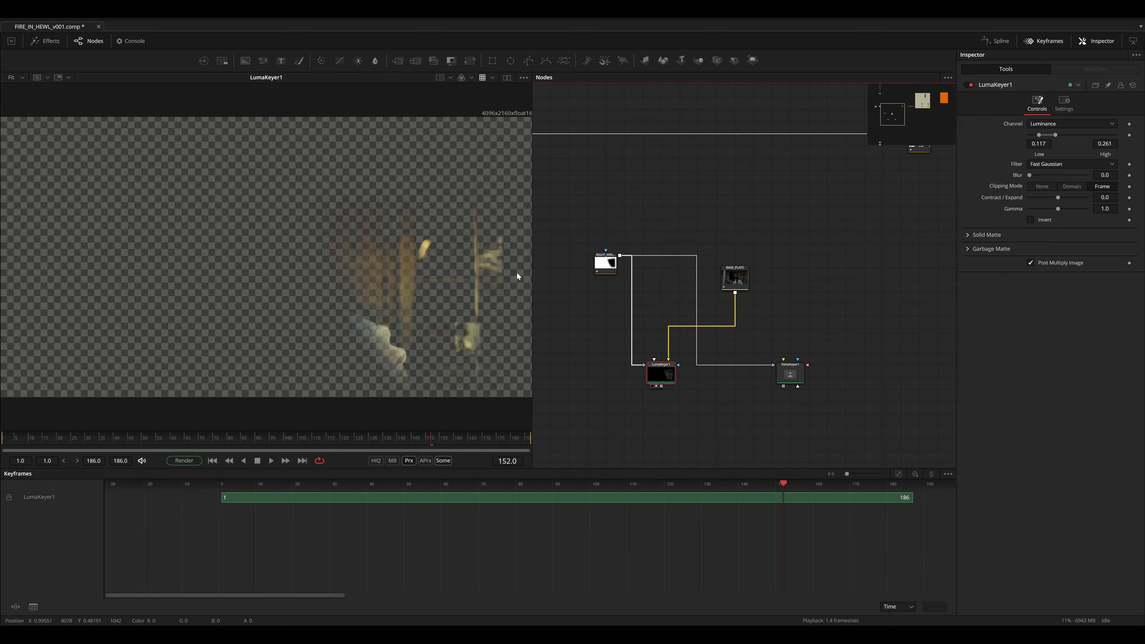
- Refine the Luma Keyer to 0.08 low and 0.116 high, with blur 1.26 and contract/expand 0.05, and save the comp
left_click_drag(1056, 134, 1050, 135)
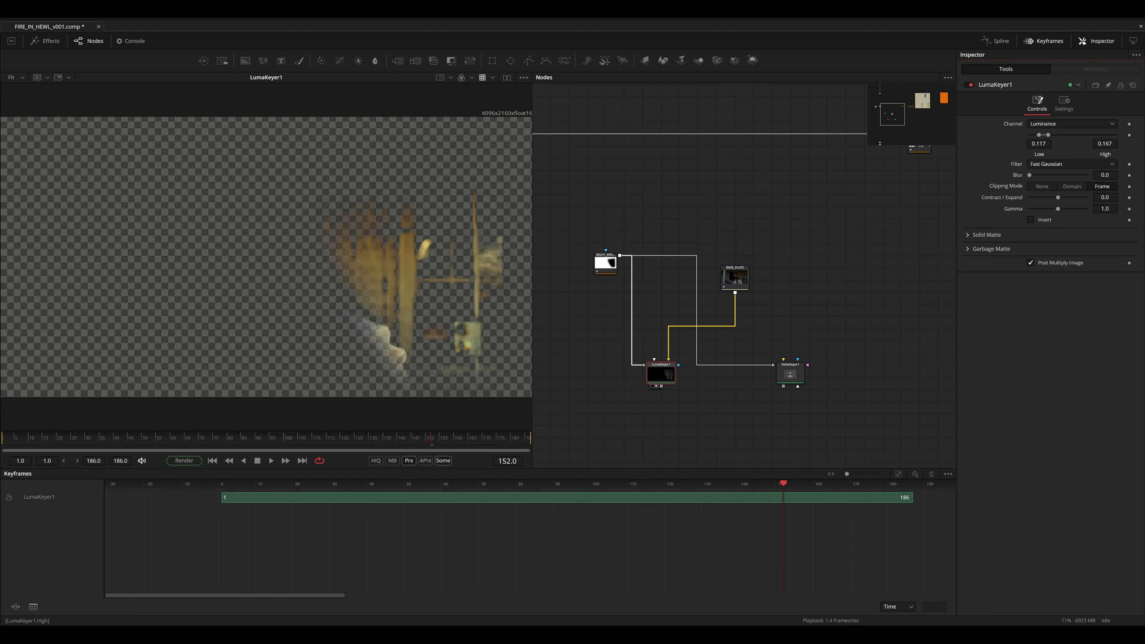
double_click(1104, 143)
type(".117")
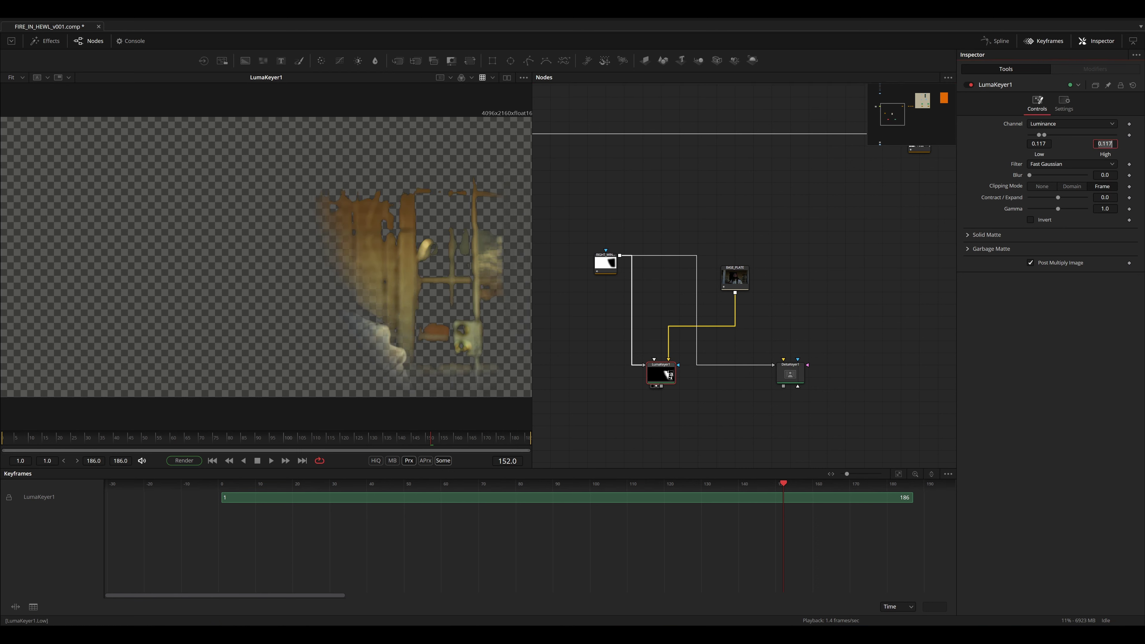
key("Tab")
type(".08")
key("Return")
left_click_drag(1027, 173, 1059, 197)
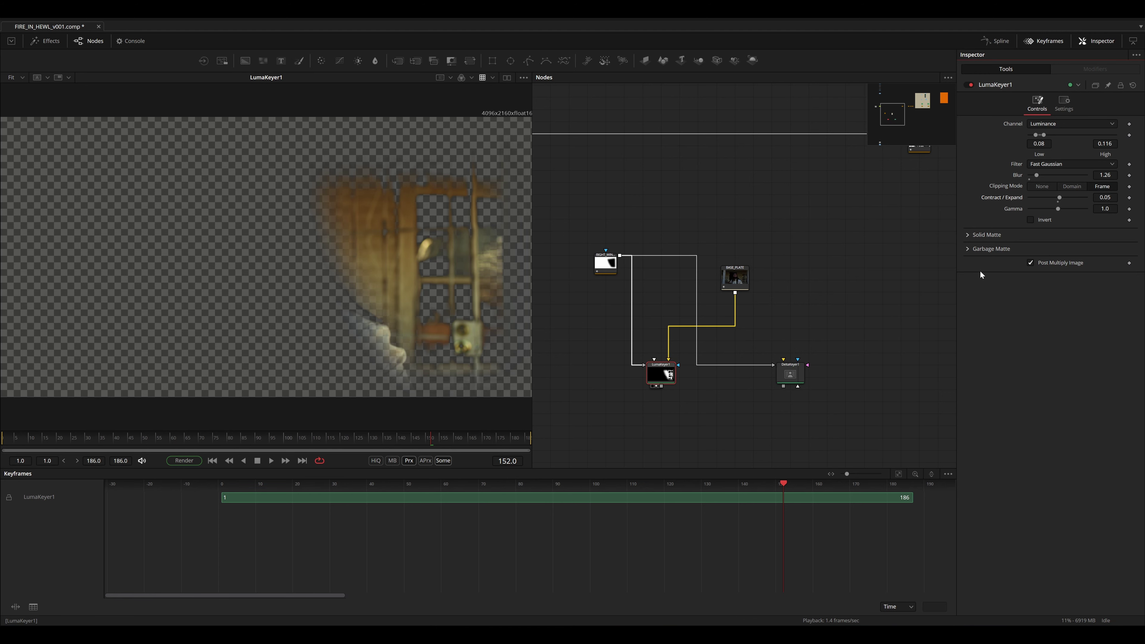
key("ctrl+s")
- View the Delta Keyer, feed it BASE_PLATE, and sample its background colour from the dark right window as #262725
left_click(790, 375)
key("1")
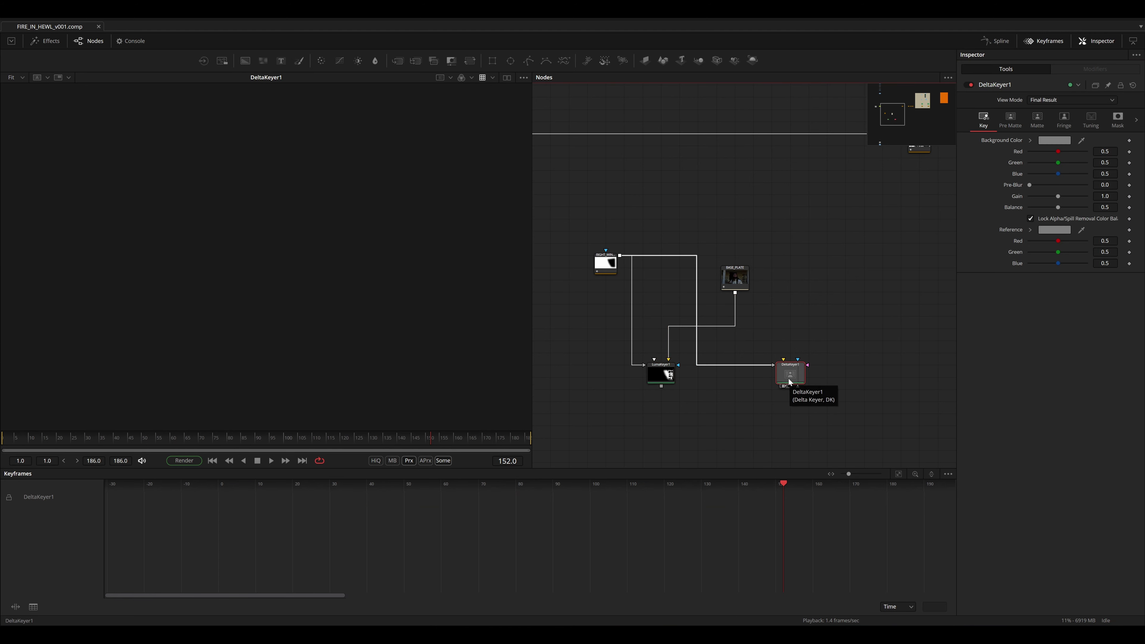
left_click_drag(736, 292, 802, 377)
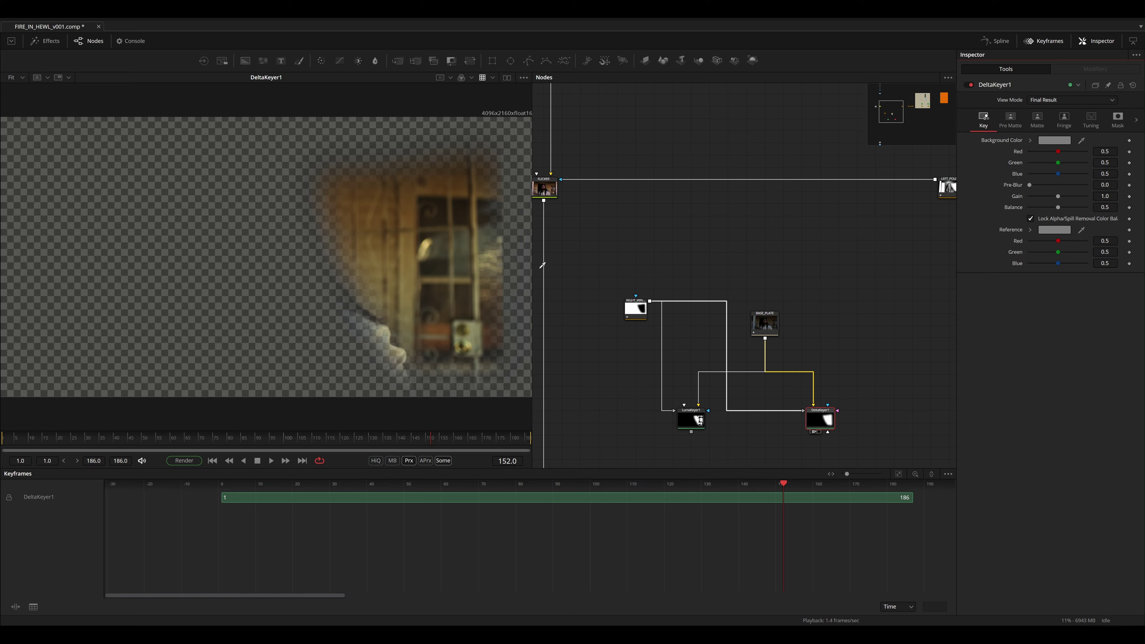
left_click_drag(542, 265, 453, 312)
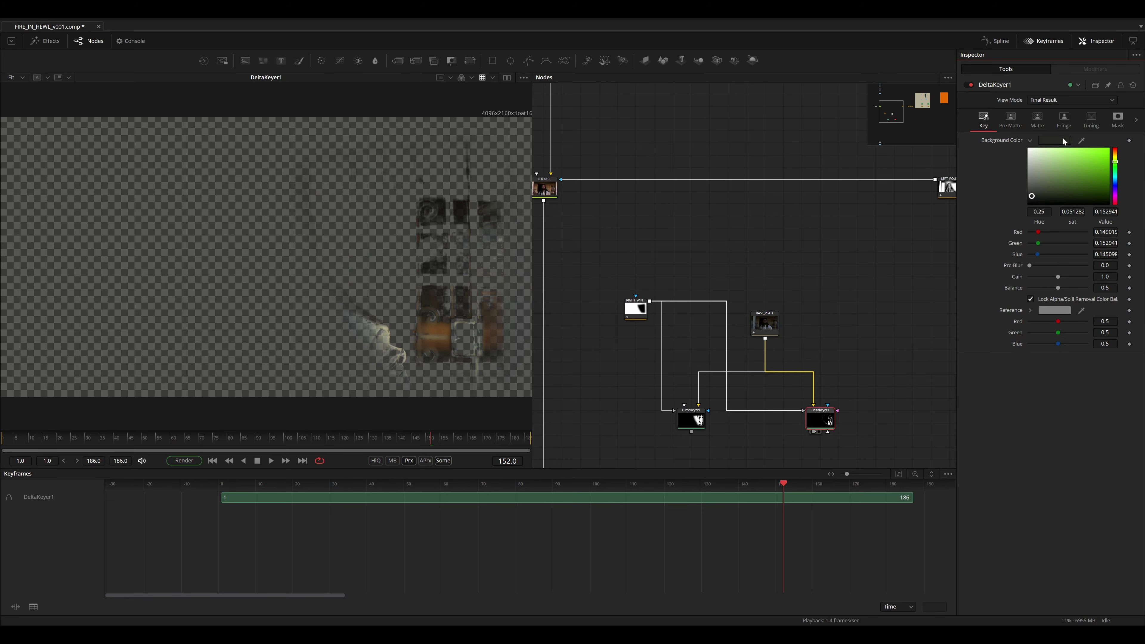
left_click(1054, 141)
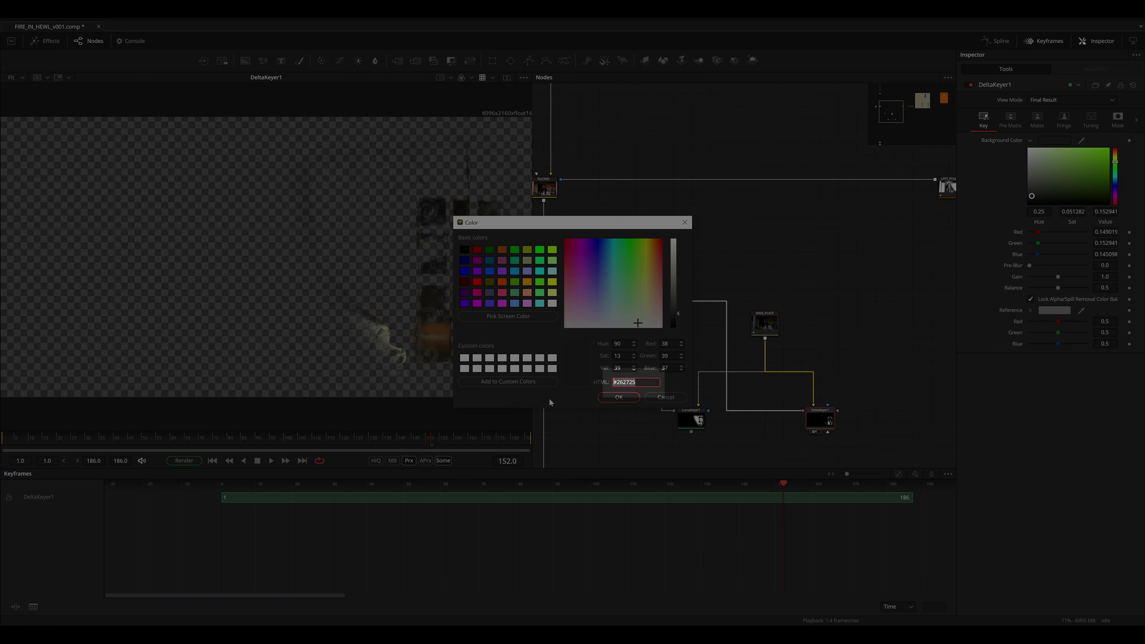
left_click(630, 399)
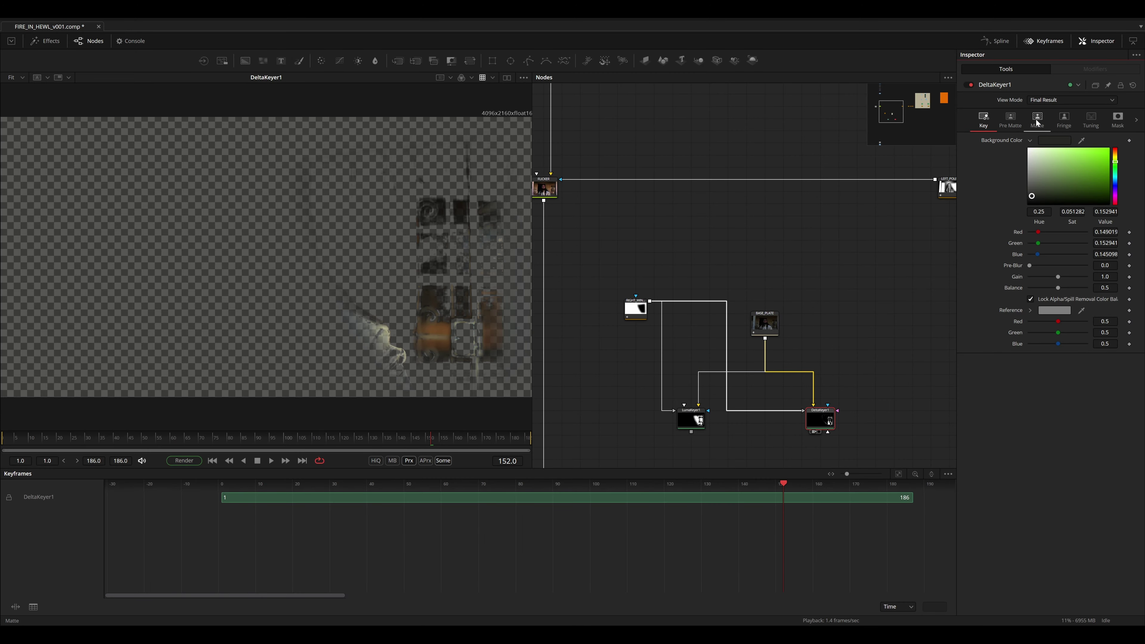
- Set the Delta Keyer's matte threshold to 0.117 low and 0.14 high, and save the comp
left_click(1036, 122)
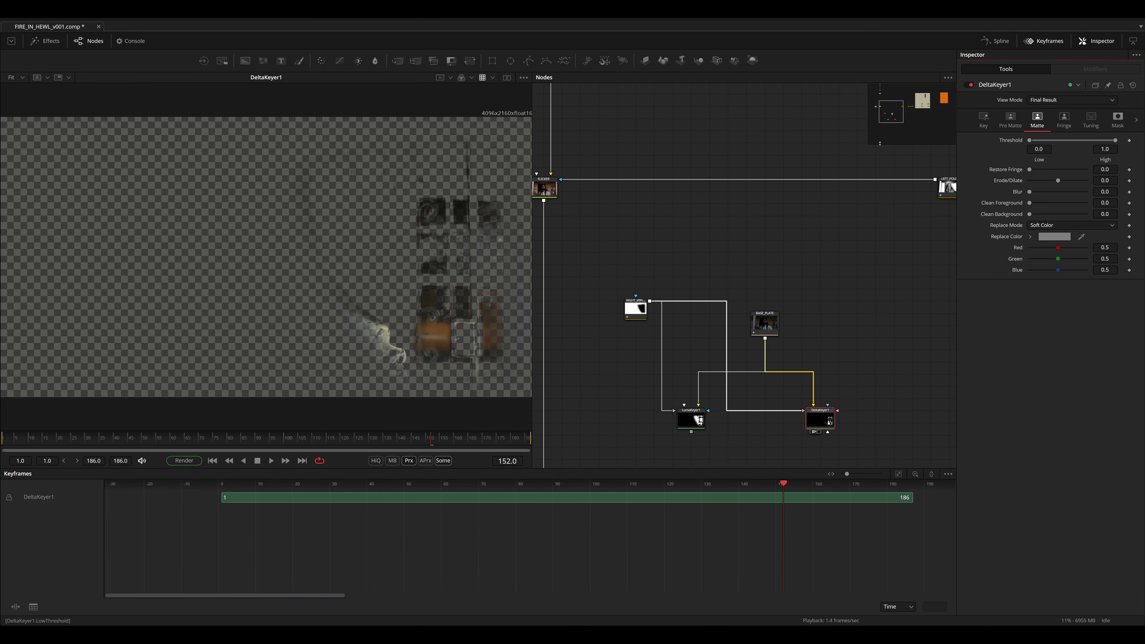
left_click_drag(1029, 140, 1038, 141)
left_click_drag(1115, 140, 1046, 140)
key("ctrl+s")
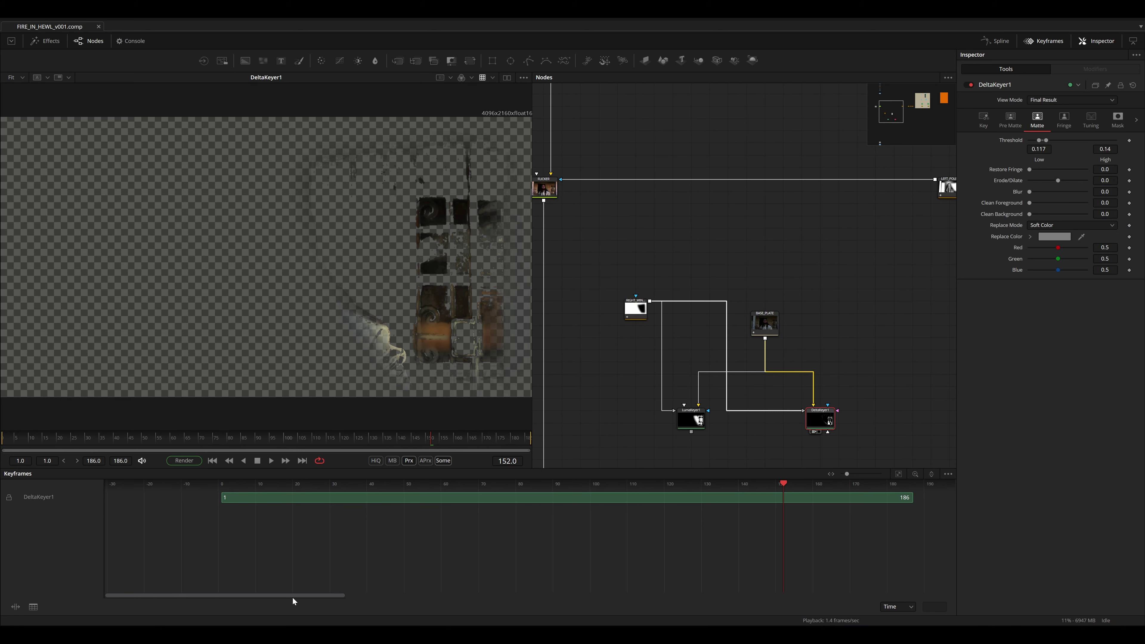
- Add a Bitmap node fed by the Delta Keyer, view its mask and invert it
left_click(587, 466)
scroll(586, 451, "down", 3)
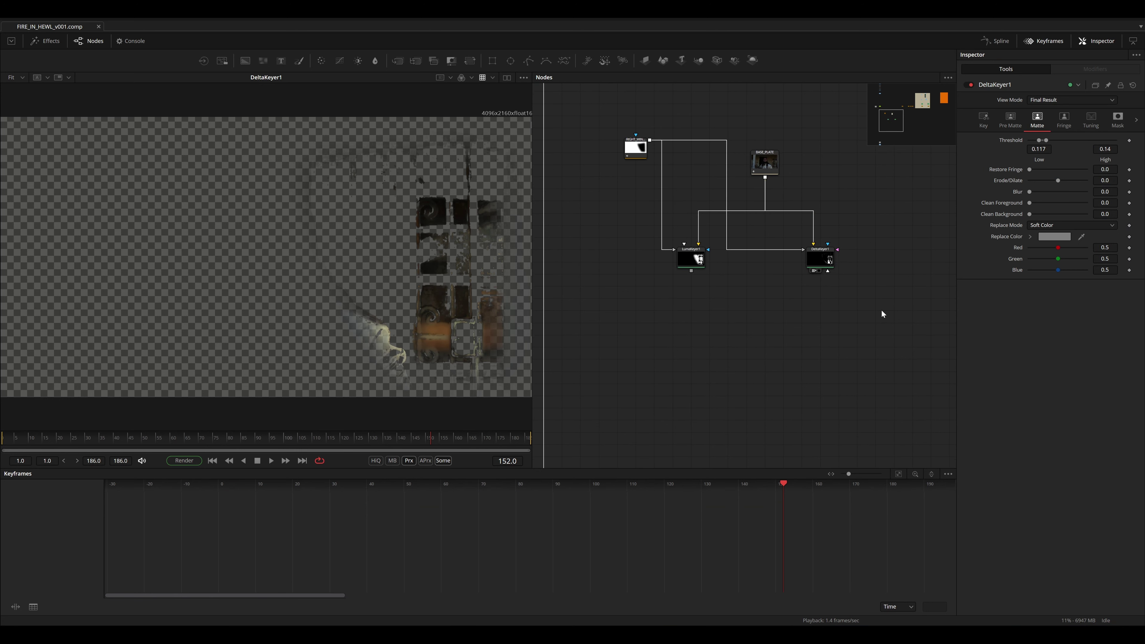
key("shift+space")
type("DELTBITMA")
key("Return")
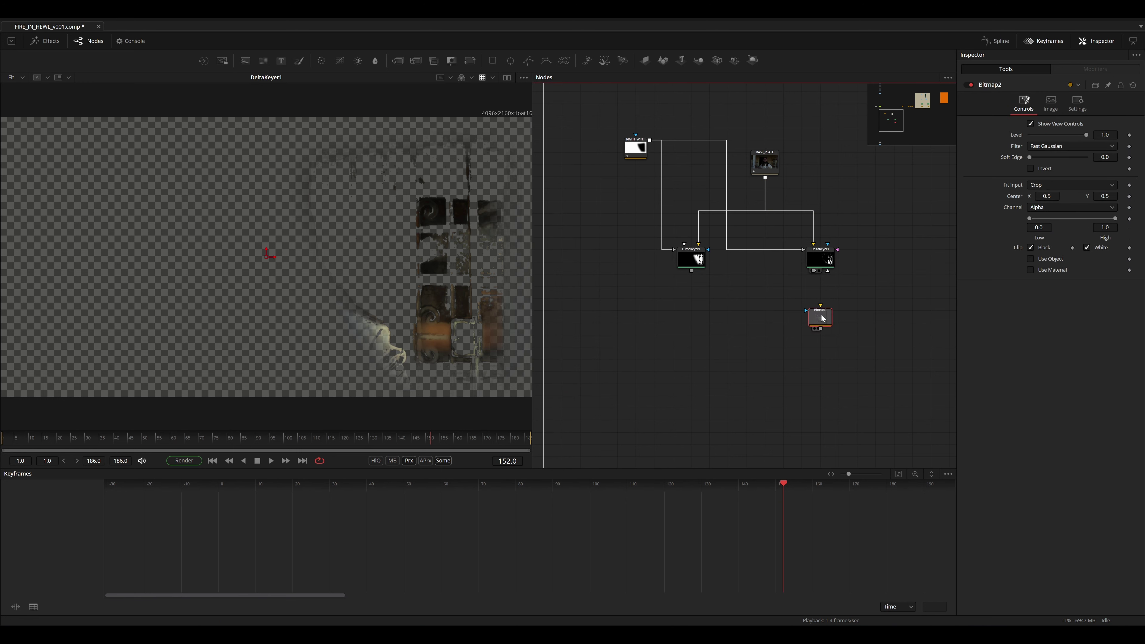
left_click_drag(814, 271, 823, 320)
key("1")
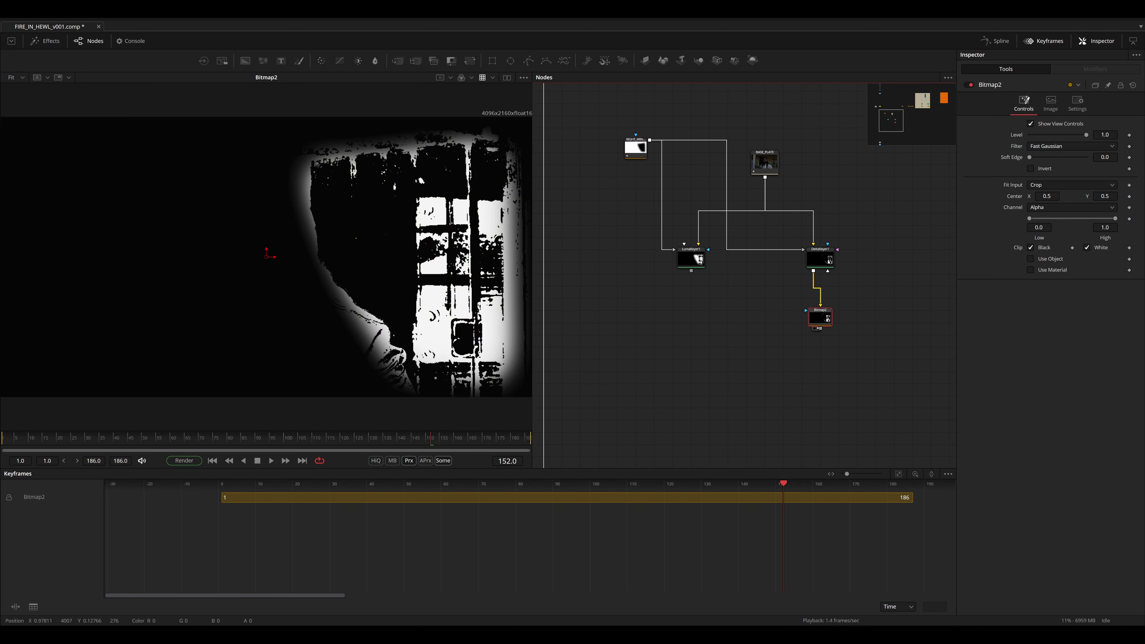
left_click(1031, 168)
- Add a second Bitmap fed by the Luma Keyer, combine the inverted Delta Keyer bitmap into it, and choose its paint mode
key("shift+space")
key("Return")
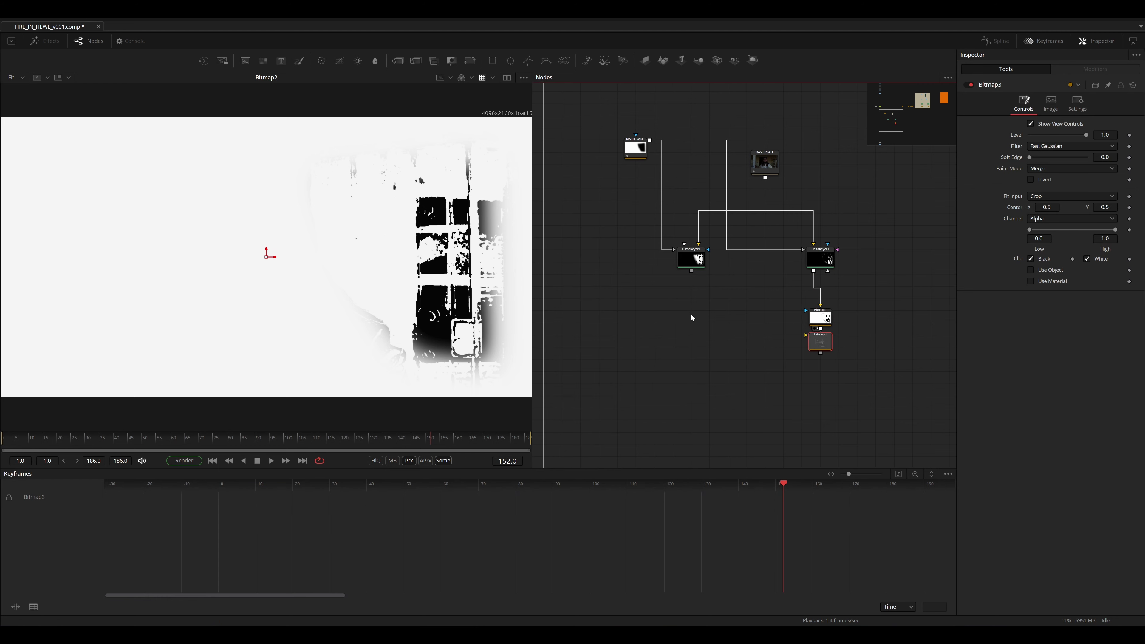
left_click_drag(691, 271, 694, 319)
key("1")
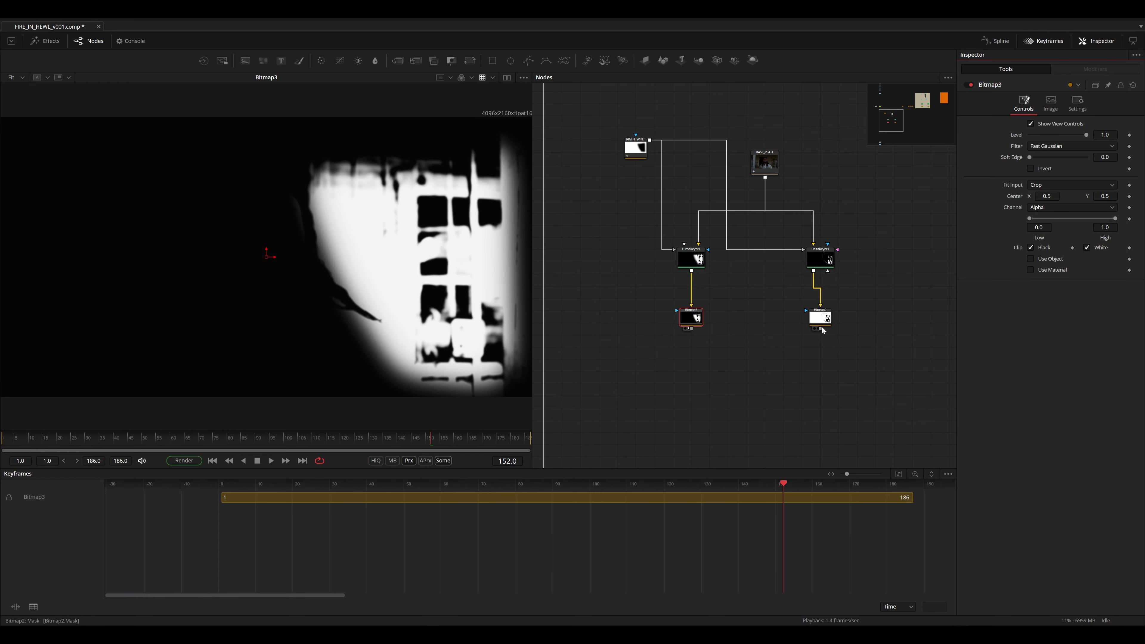
left_click_drag(820, 328, 689, 322)
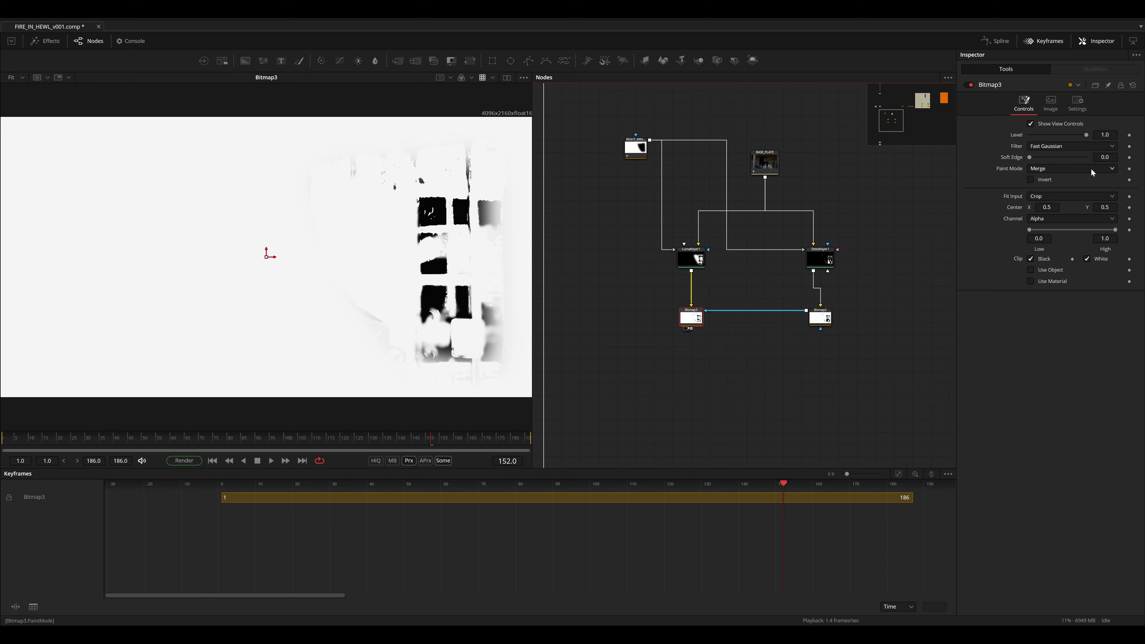
left_click(1061, 168)
left_click(1051, 177)
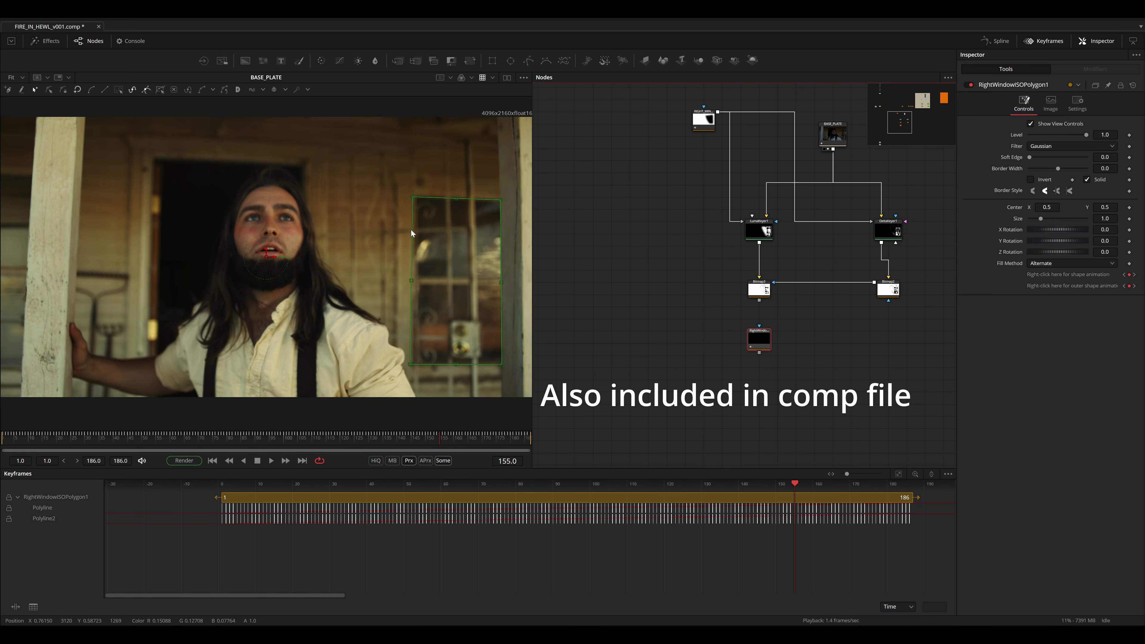
- Check RightWindowISOPolygon1 against the base plate up to frame 186, feed the combined bitmap into it, and use Minimum paint mode
left_click_drag(428, 437, 531, 437)
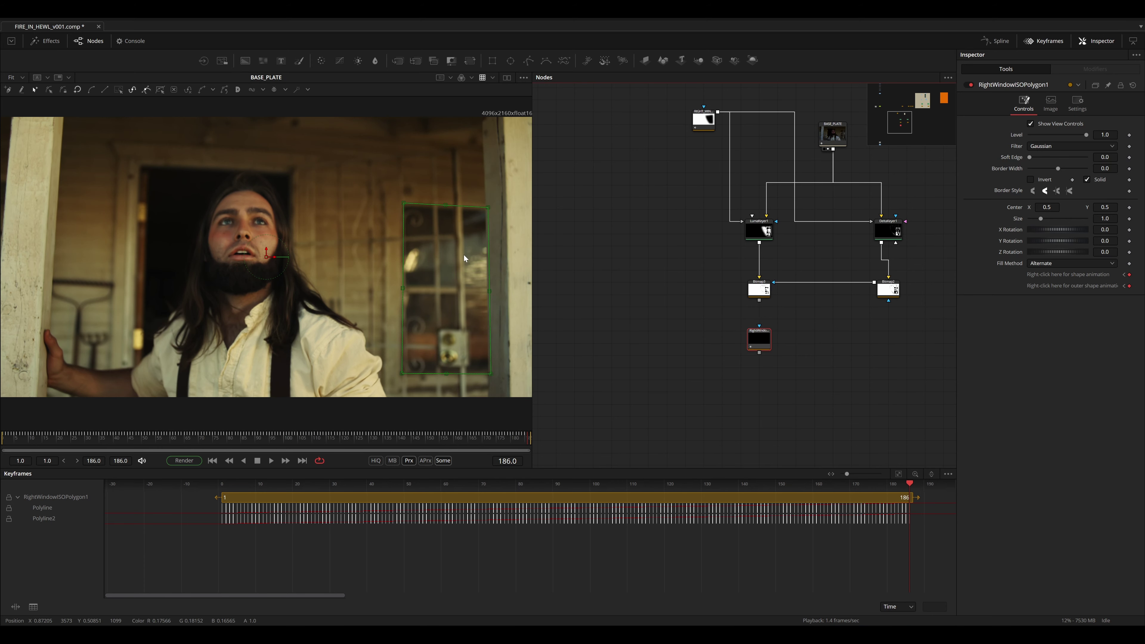
left_click_drag(759, 300, 762, 337)
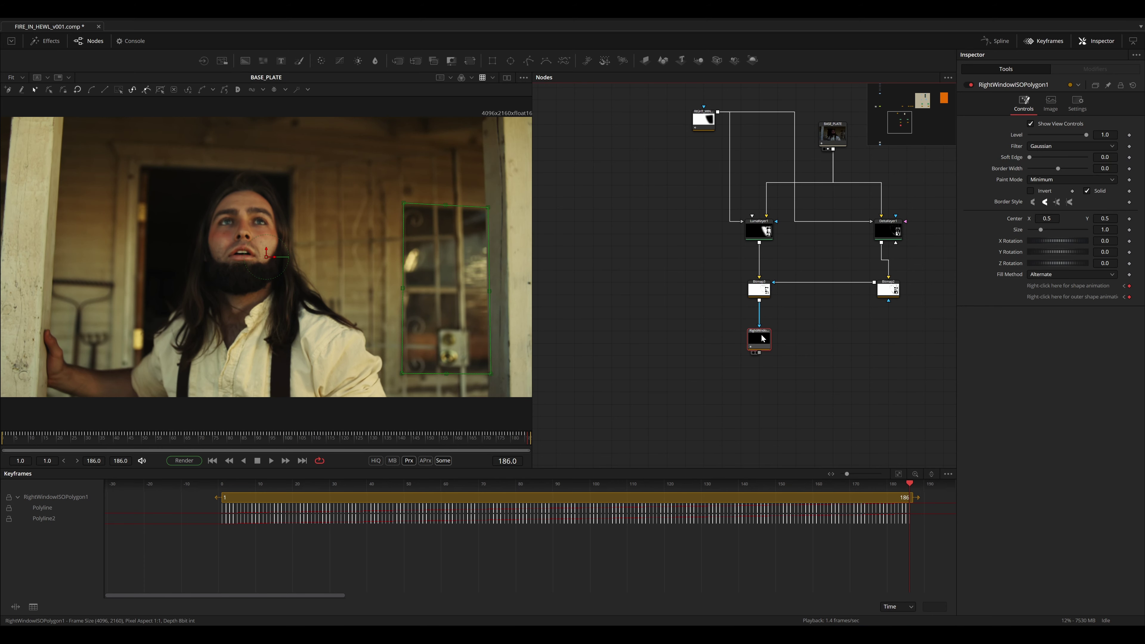
key("1")
left_click(1042, 180)
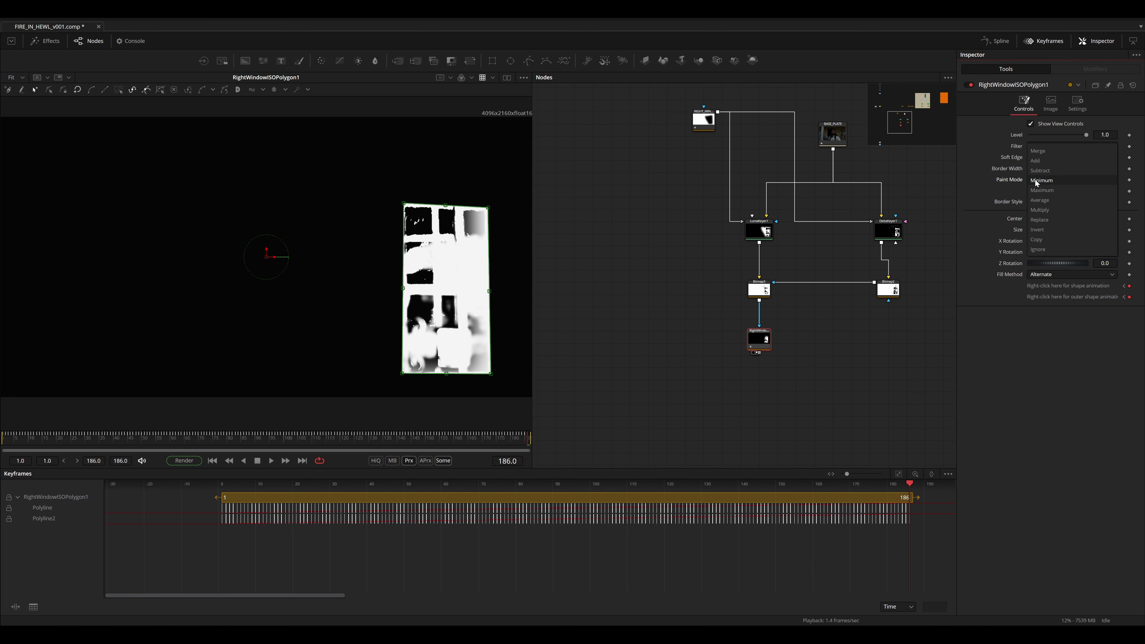
left_click(1048, 181)
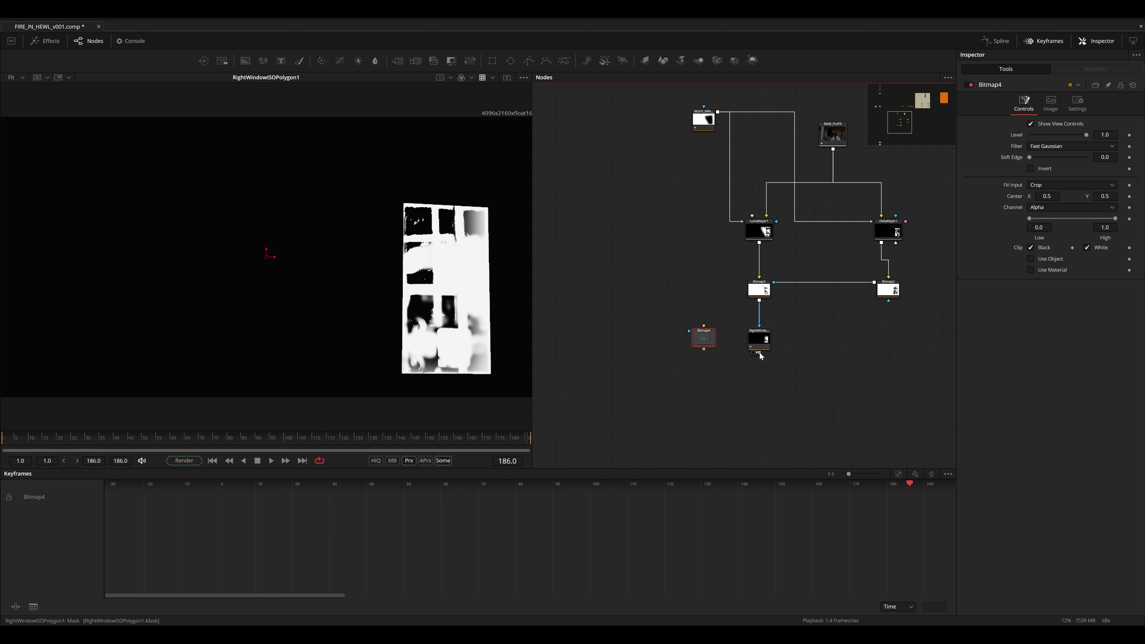
- Feed RightWindowISOPolygon1 into a new Bitmap node, view it, set its soft edge to 0.0083 and invert it
key("1")
left_click_drag(721, 331, 704, 326)
left_click_drag(1104, 158, 1129, 157)
left_click(1031, 169)
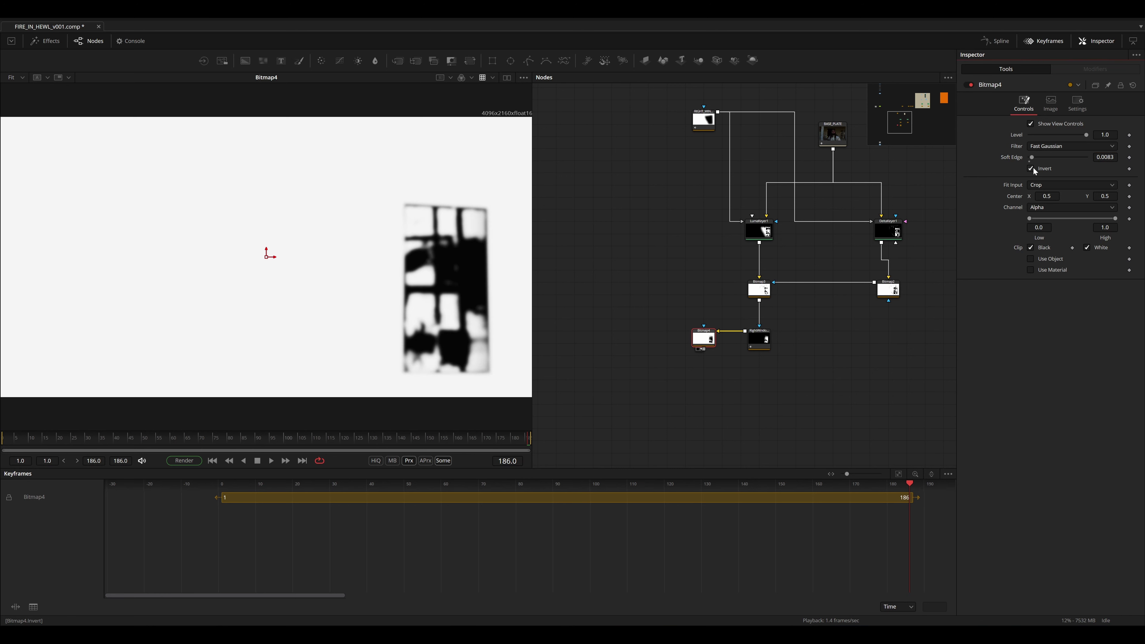
- Paste a copy of RightWindowISOPolygon1, feed it the softened inverted bitmap in Minimum paint mode, and set border width to -0.0014
left_click(761, 341)
key("ctrl+v")
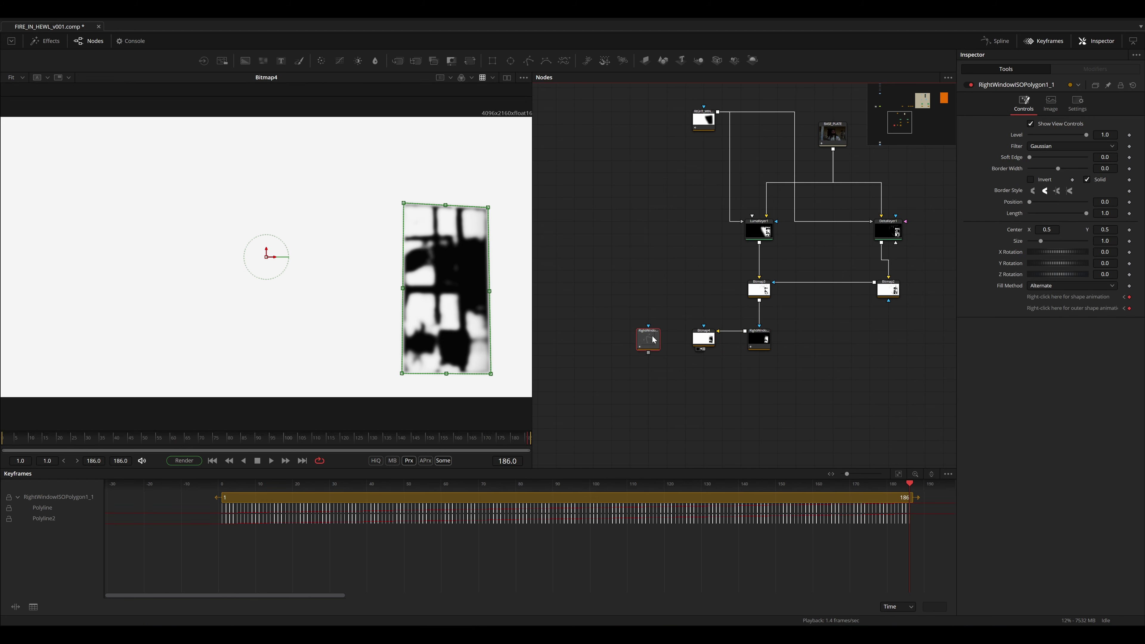
left_click_drag(700, 348, 654, 340)
key("1")
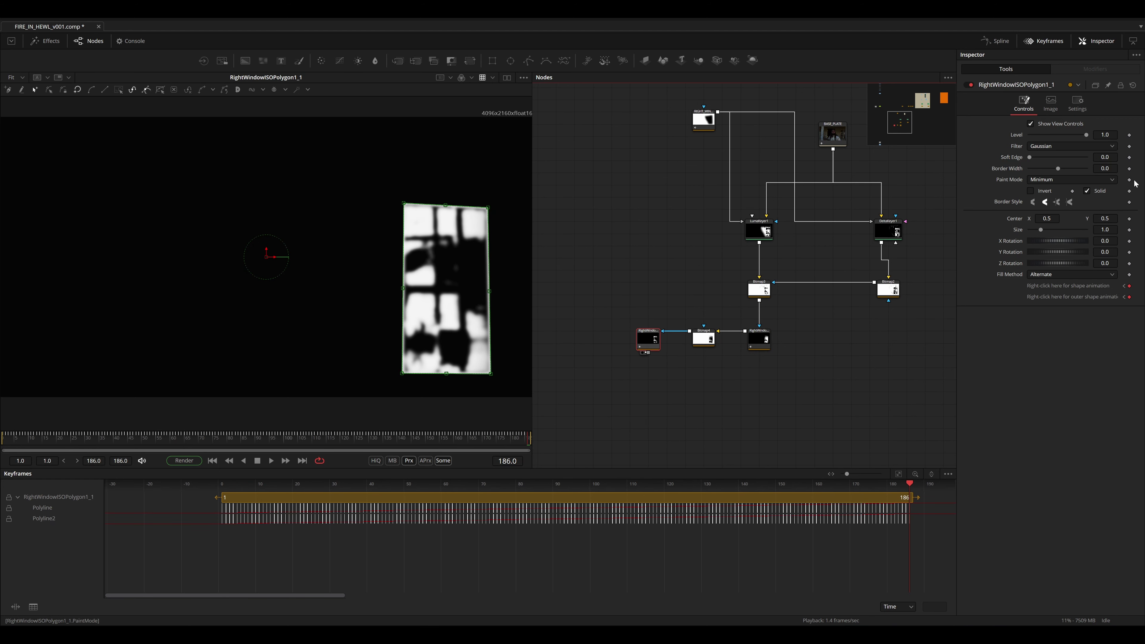
left_click_drag(1057, 169, 1057, 169)
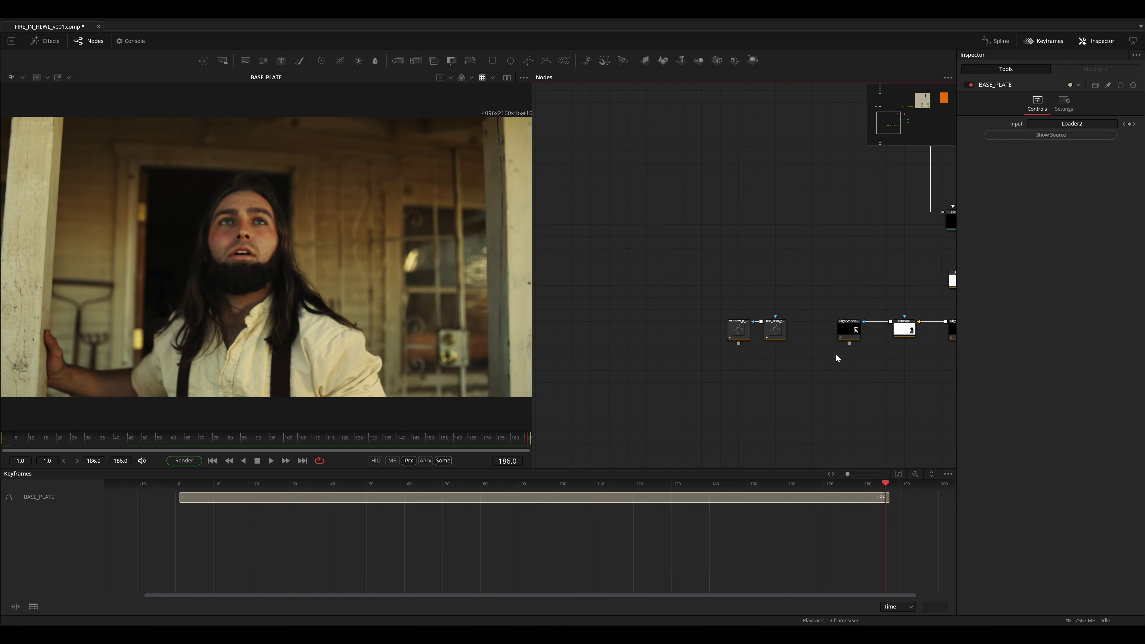
- Check the window bar and window pane polygons against the base plate across several frames
left_click(775, 329)
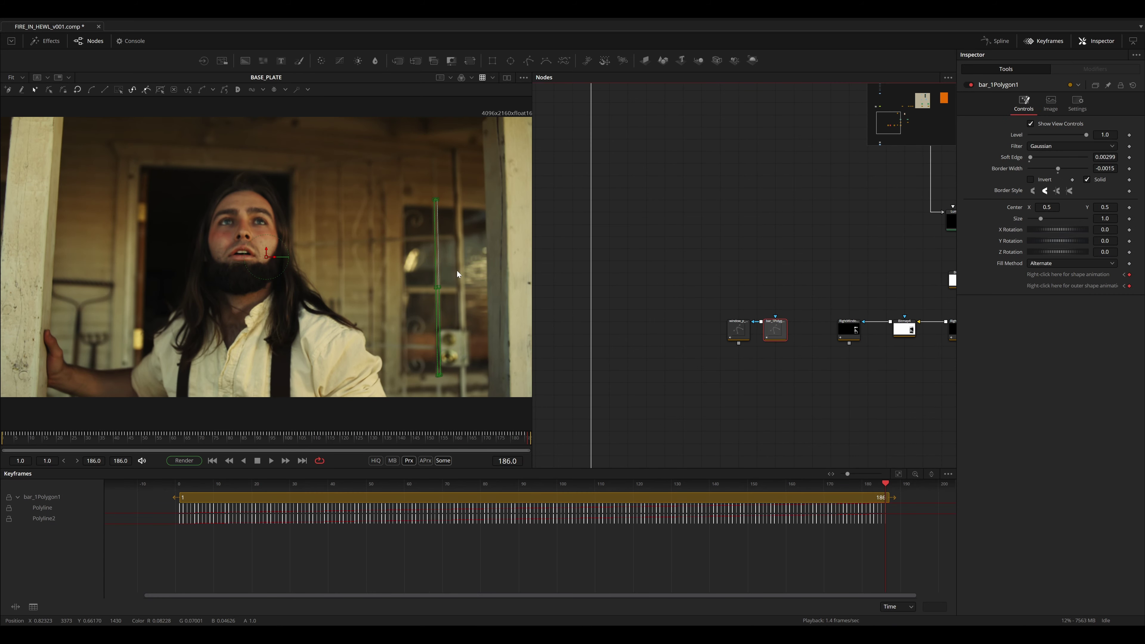
left_click_drag(498, 436, 431, 429)
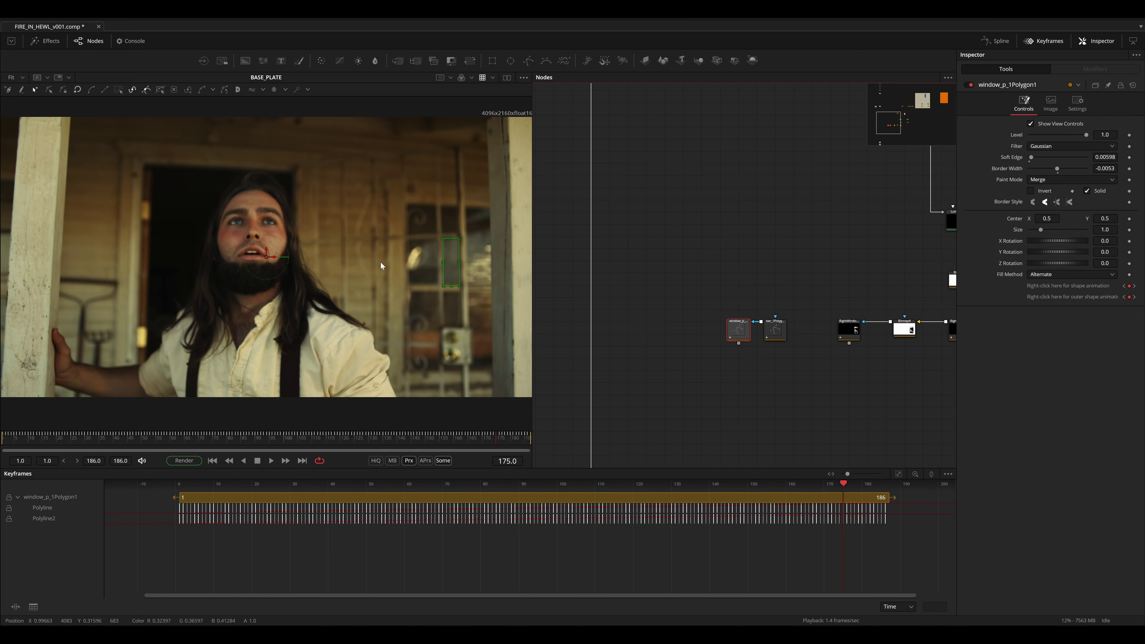
scroll(460, 289, "up", 3)
left_click_drag(497, 438, 400, 444)
- Chain the pasted window polygon into bar_1Polygon1 set to Subtract, followed by window_p_1Polygon1 set to Merge, and view the result
left_click(855, 336)
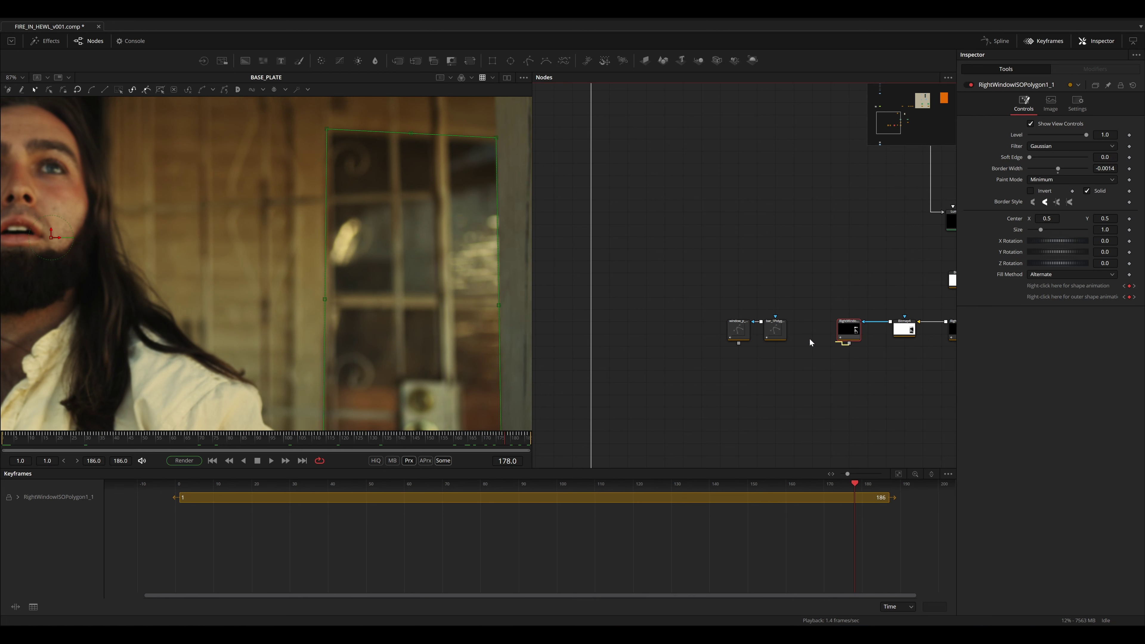
left_click_drag(836, 321, 434, 273)
left_click(775, 329)
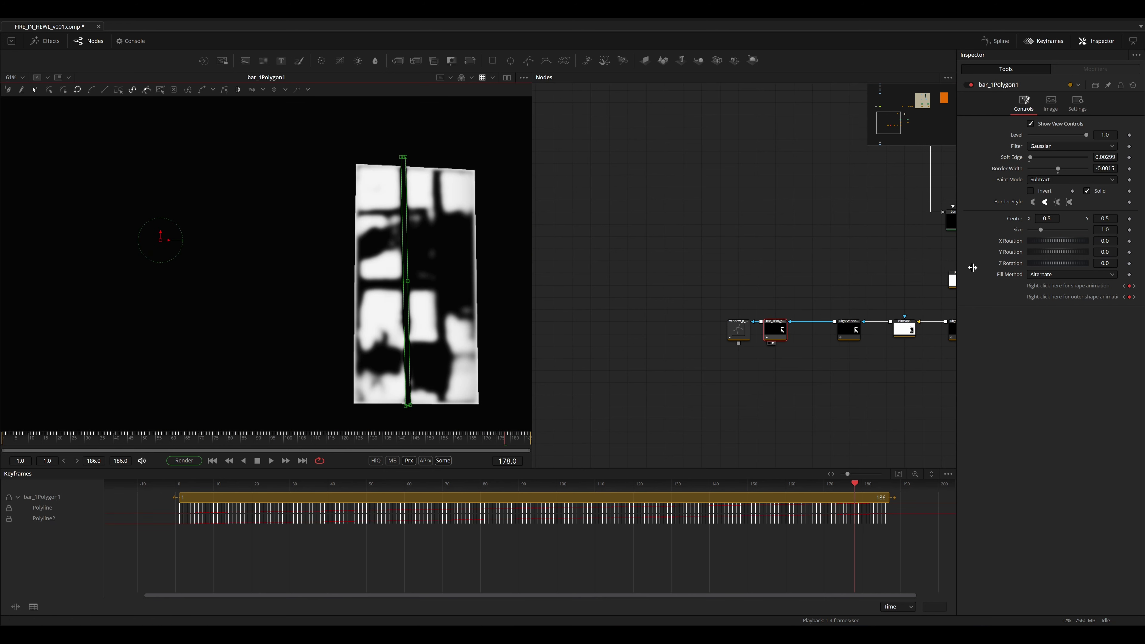
left_click(738, 329)
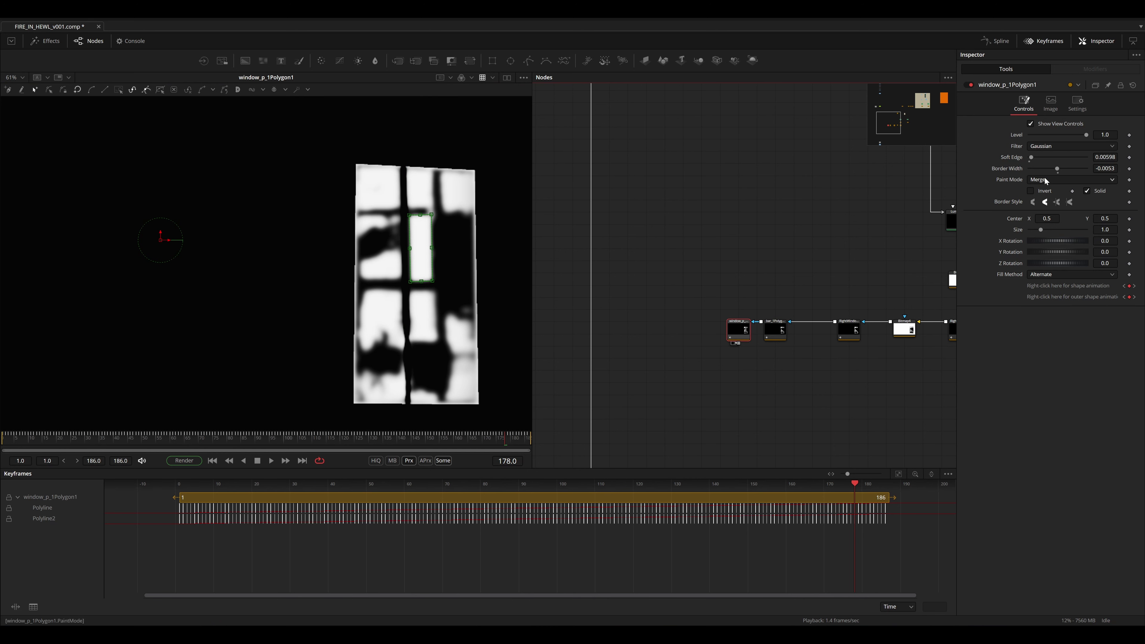
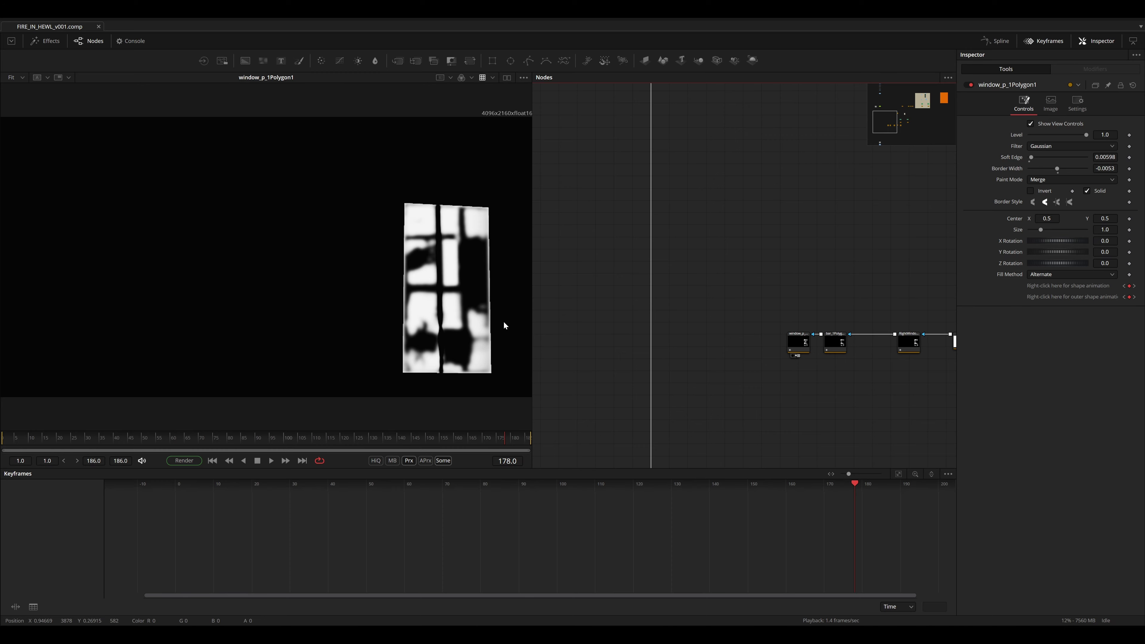
left_click_drag(594, 279, 643, 289)
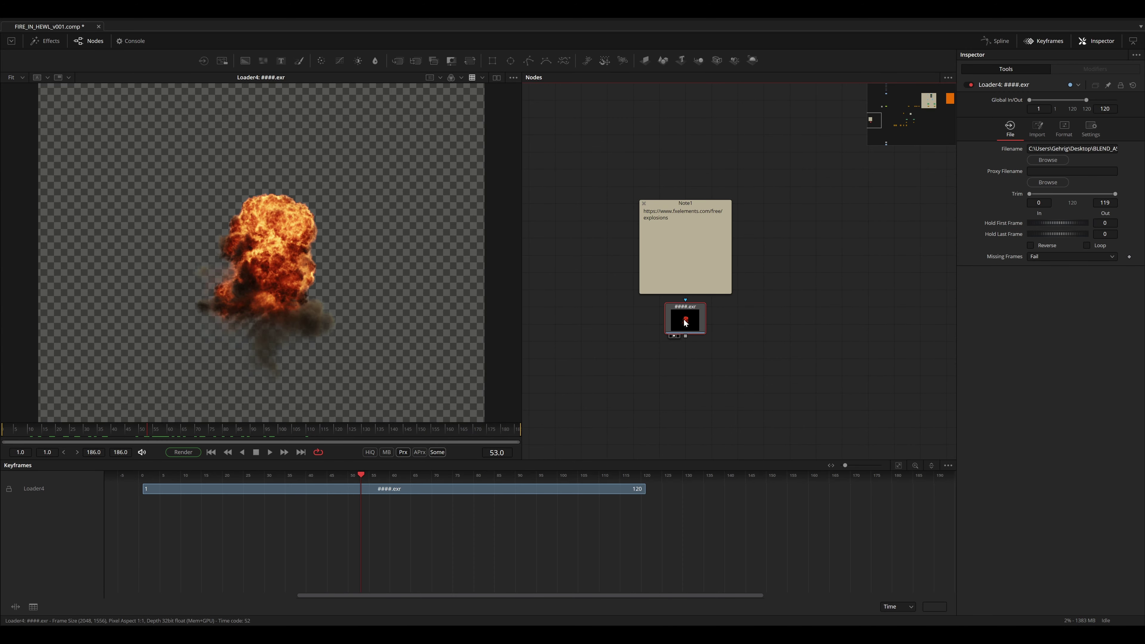
- Examine the explosion EXR loader and the source link in the note beside it
mouse_move(684, 321)
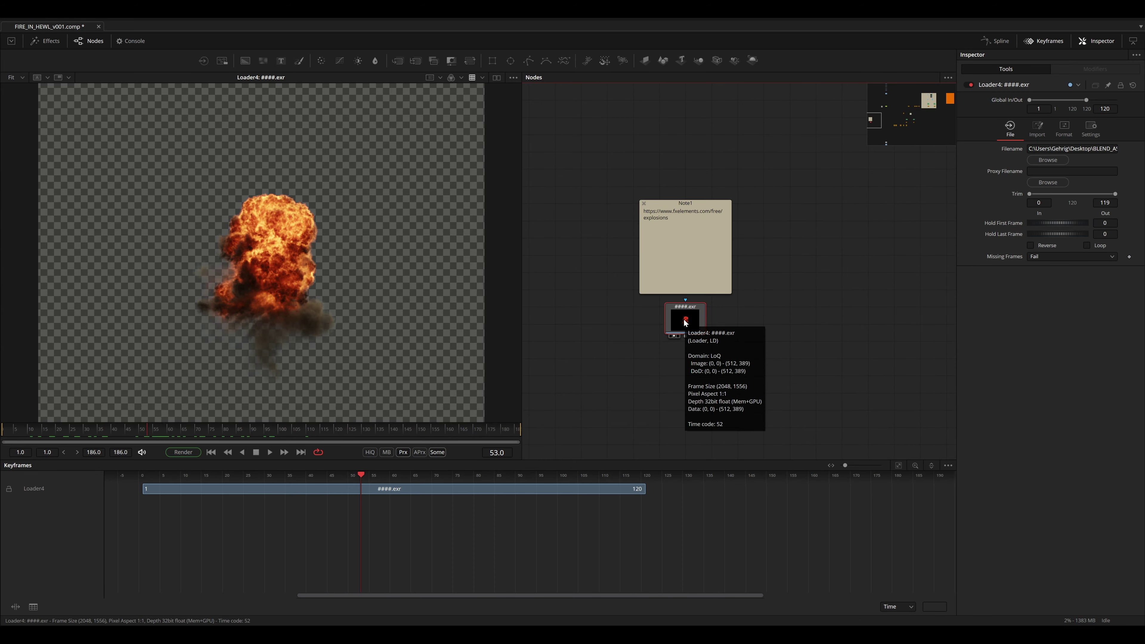
left_click(720, 257)
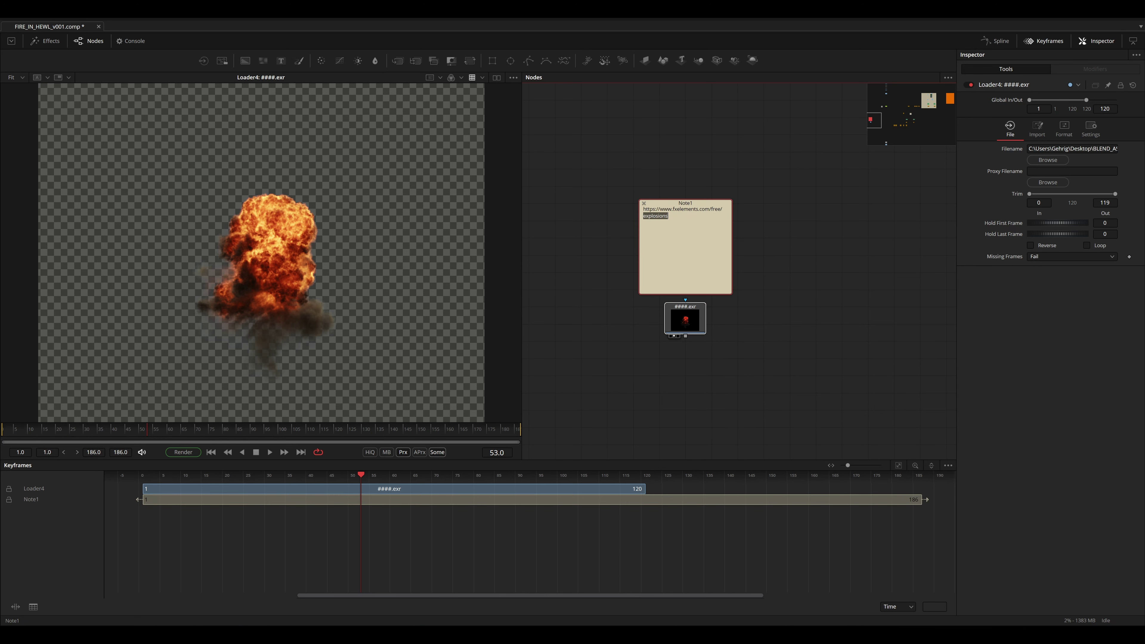
left_click(669, 216)
left_click(715, 332)
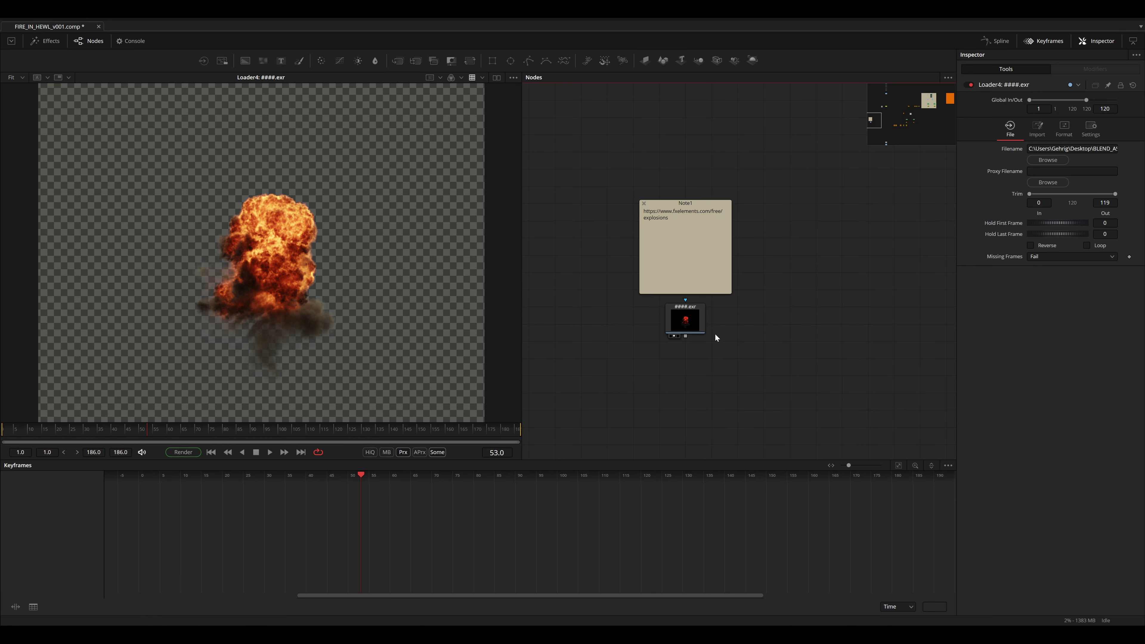
- Crop the explosion footage after its loader to 717 × 930, with an X offset of 700 and a Y offset of 168
scroll(717, 259, "down", 2)
left_click(686, 280)
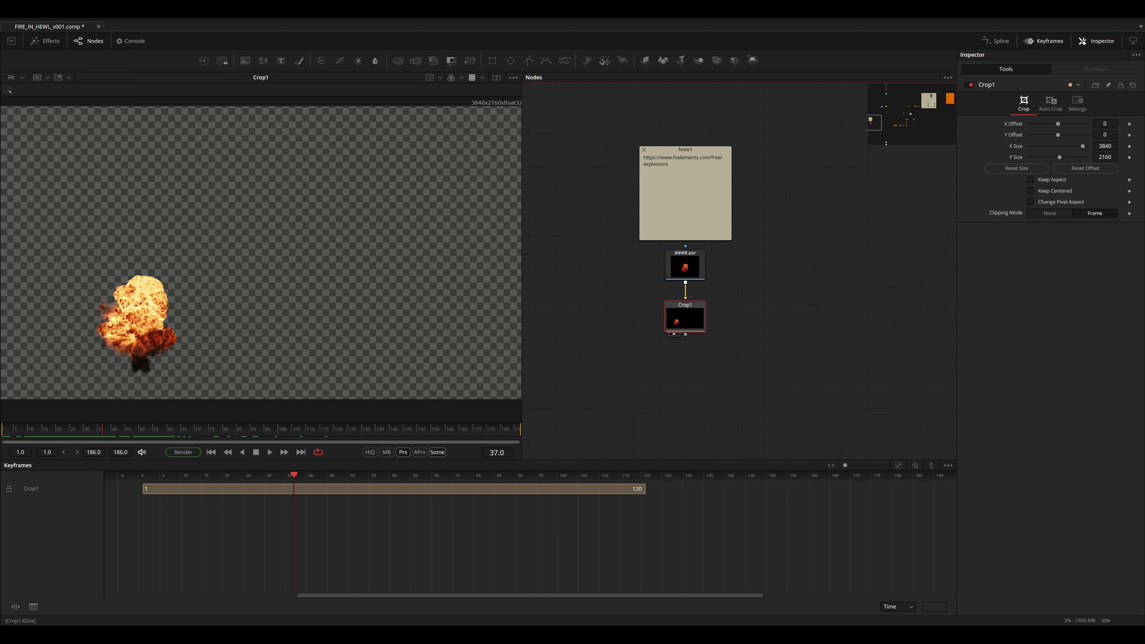
double_click(1104, 146)
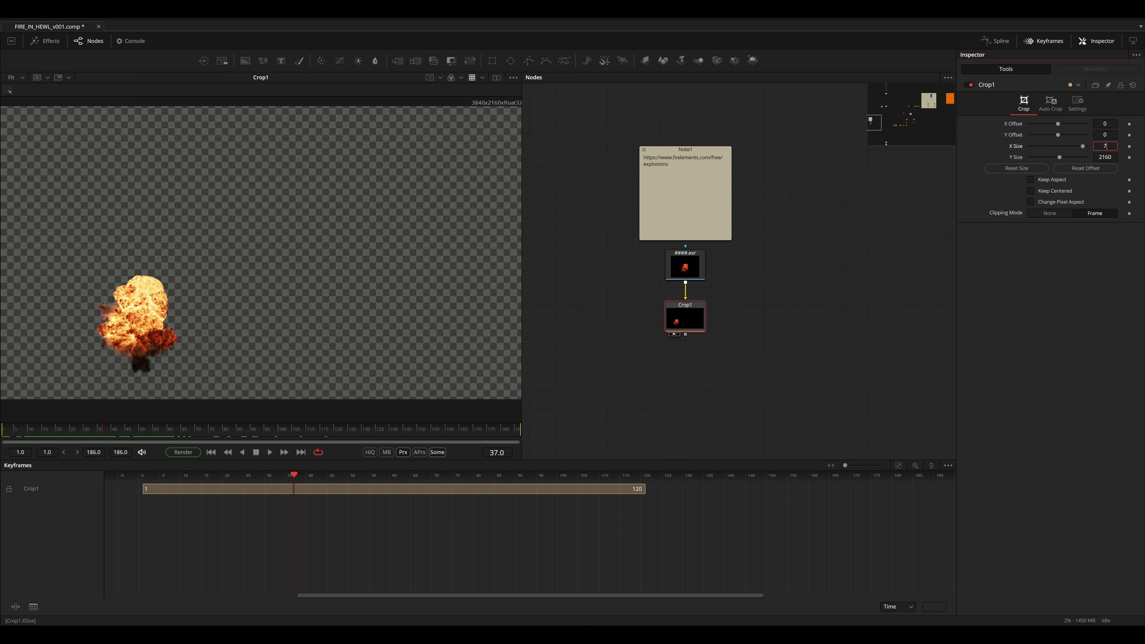
key("Tab")
type("930")
key("Return")
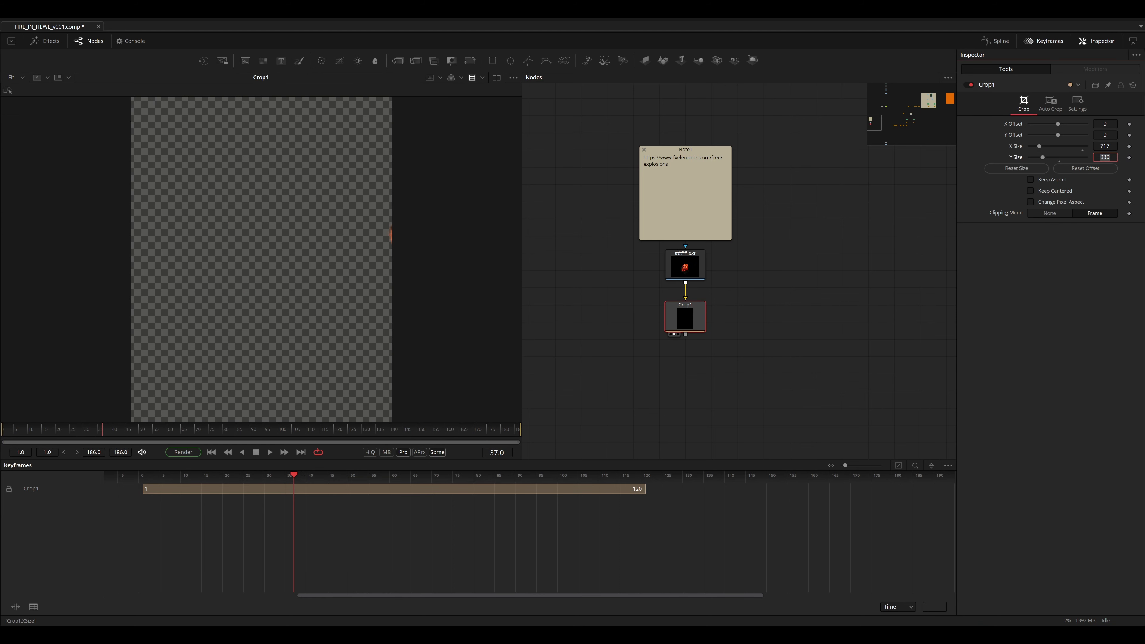
left_click_drag(1058, 124, 1076, 126)
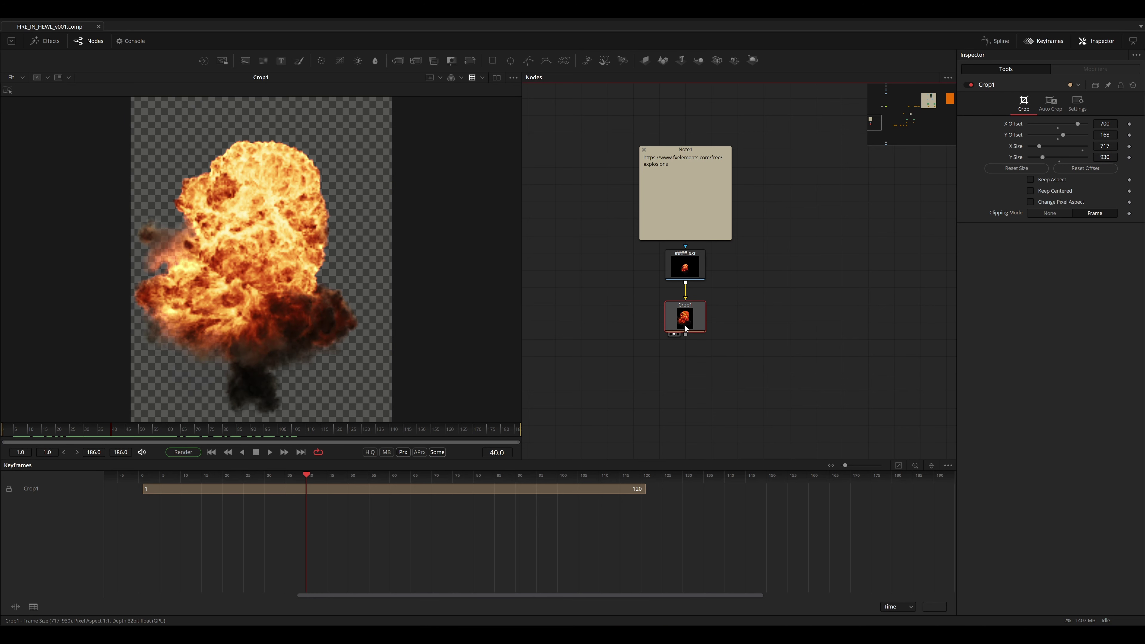
- Add an Optical Flow node after the cropped explosion
key("shift+space")
type("OPTICAL FL")
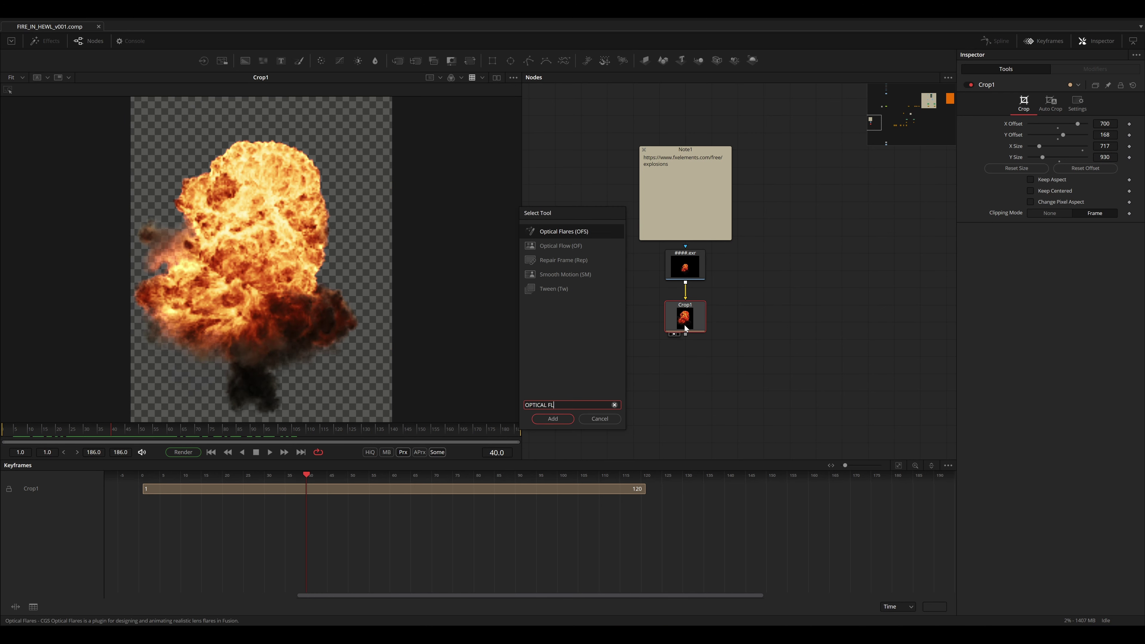
type("OW")
key("Return")
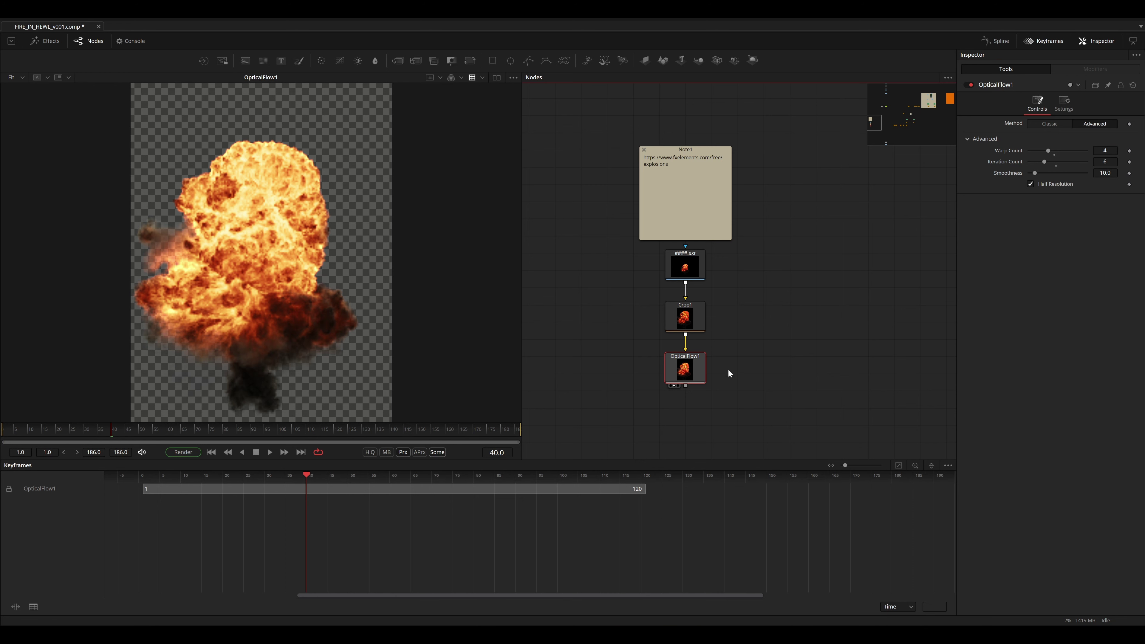
- Add a TimeStretcher after the optical flow and move its Source Time keyframe to frame 1
key("shift+space")
type("TIMES")
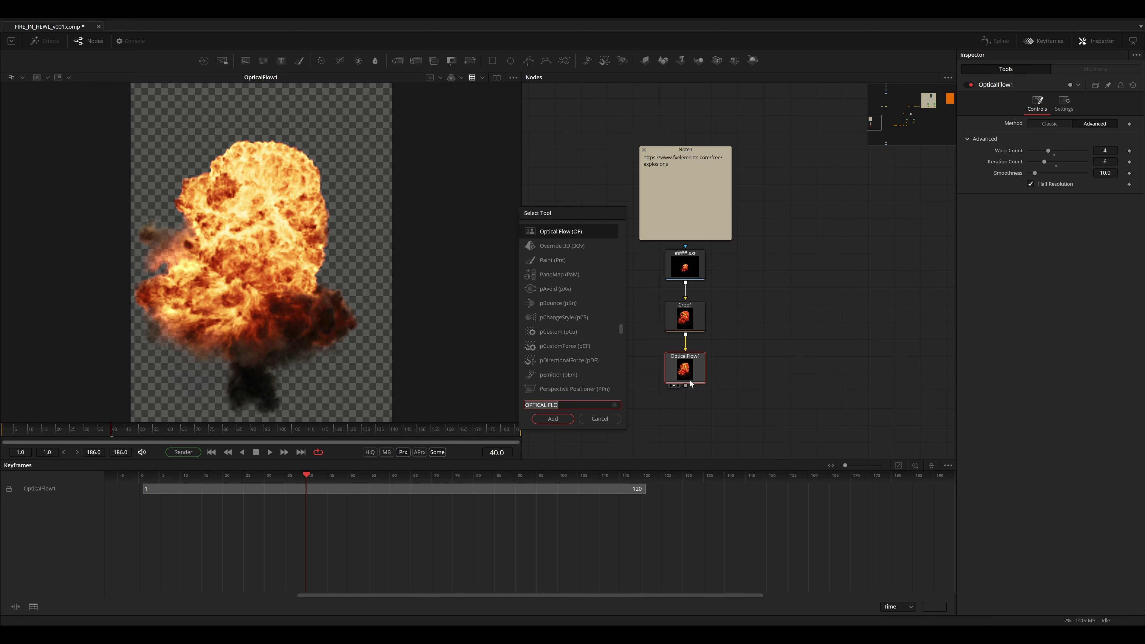
type("TR")
key("Return")
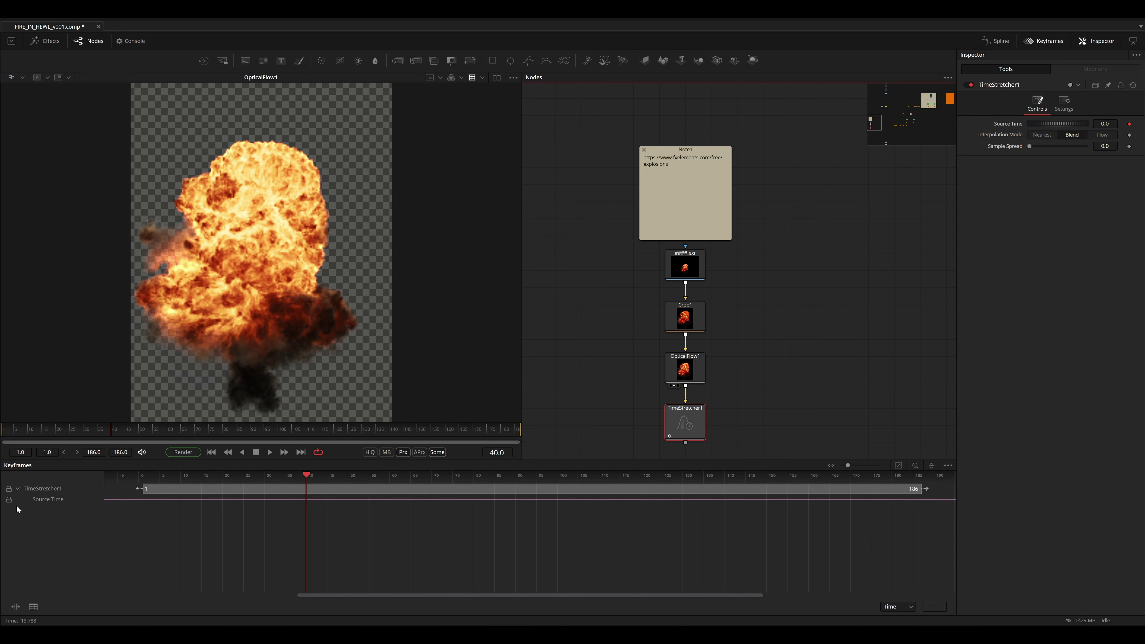
left_click_drag(304, 504, 143, 506)
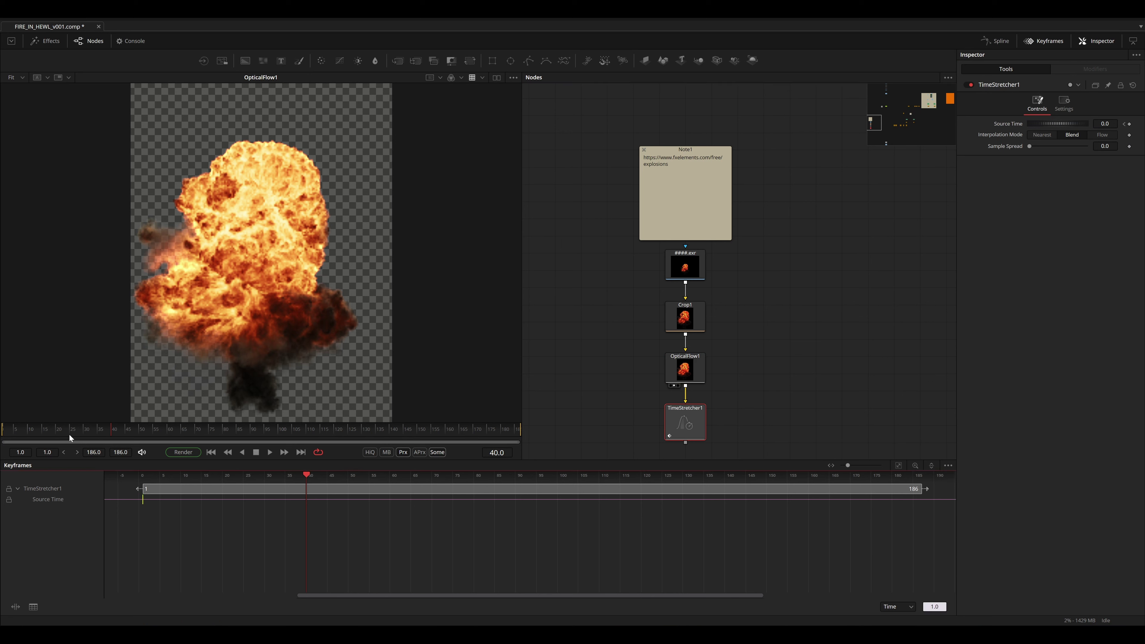
- Review the cropped explosion's timing in playback, and set the TimeStretcher's interpolation mode to Flow
left_click(685, 318)
left_click_drag(684, 317, 194, 365)
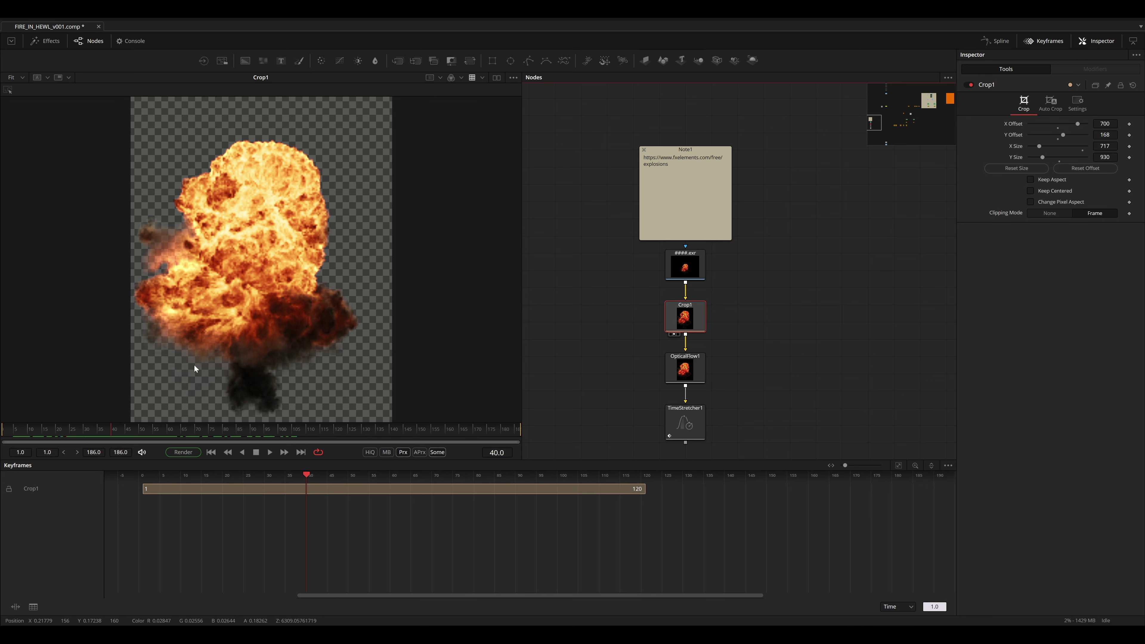
key("space")
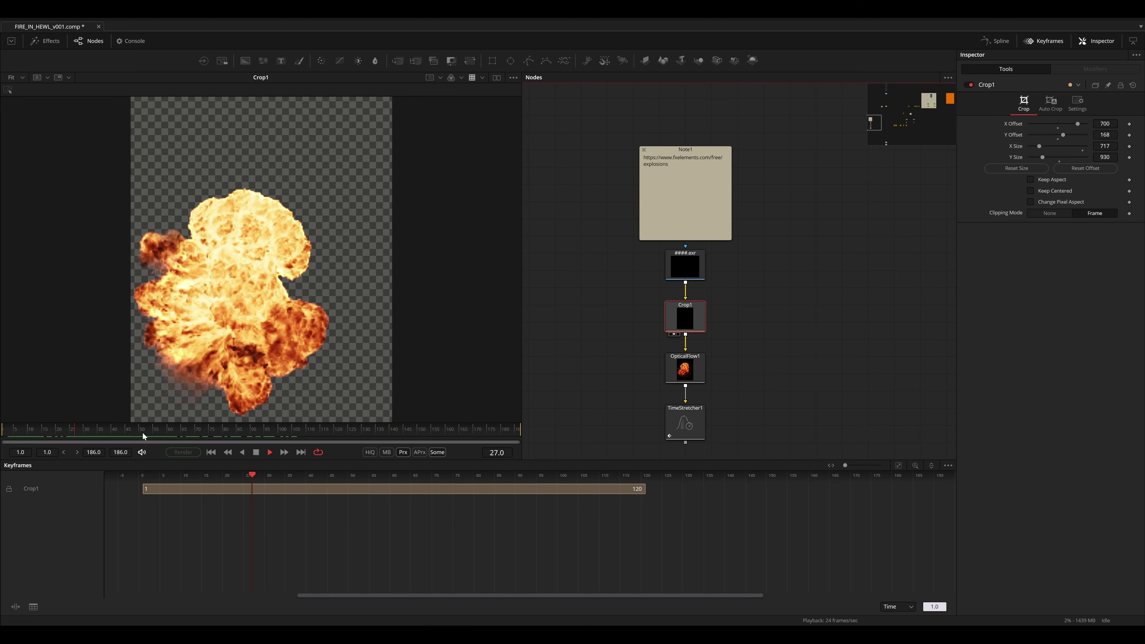
mouse_move(142, 432)
left_mouse_down()
mouse_move(171, 431)
mouse_move(13, 428)
mouse_move(161, 432)
left_mouse_up()
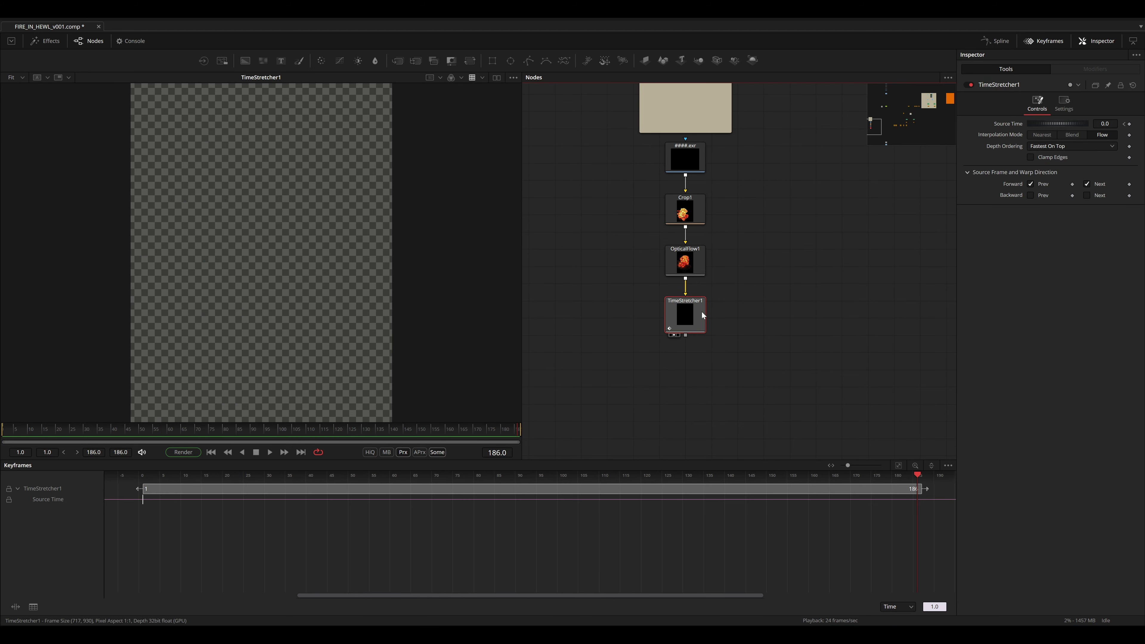
left_click_drag(295, 435, 226, 435)
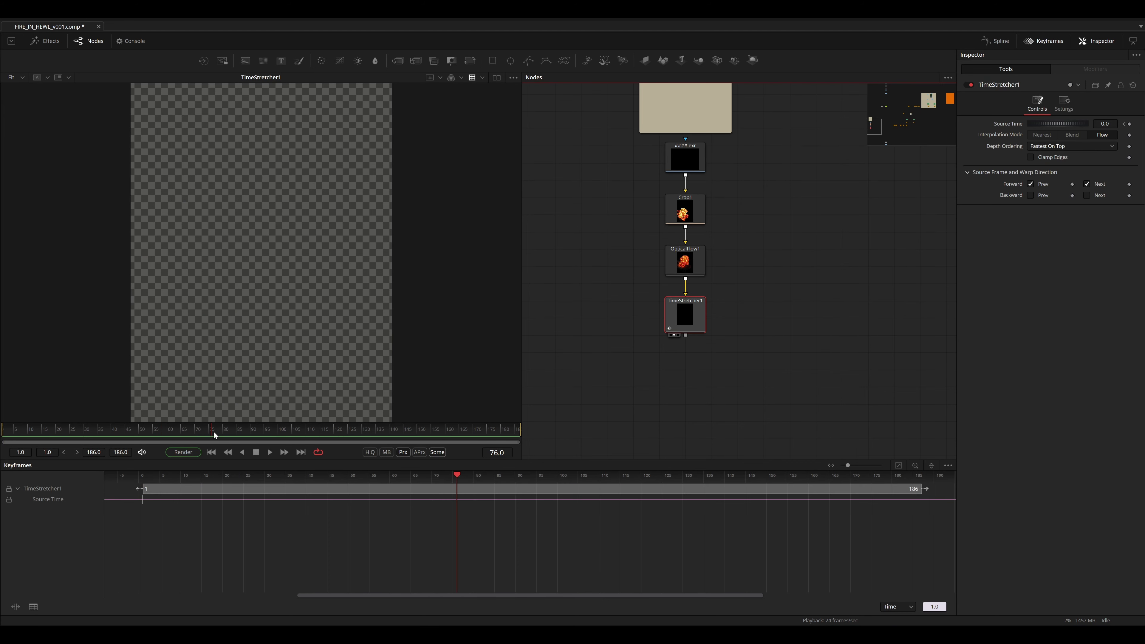
- Split the viewer and show the denoised plate, fitted, above the TimeStretcher output for comparison
left_click_drag(852, 236, 746, 299)
scroll(745, 298, "down", 2)
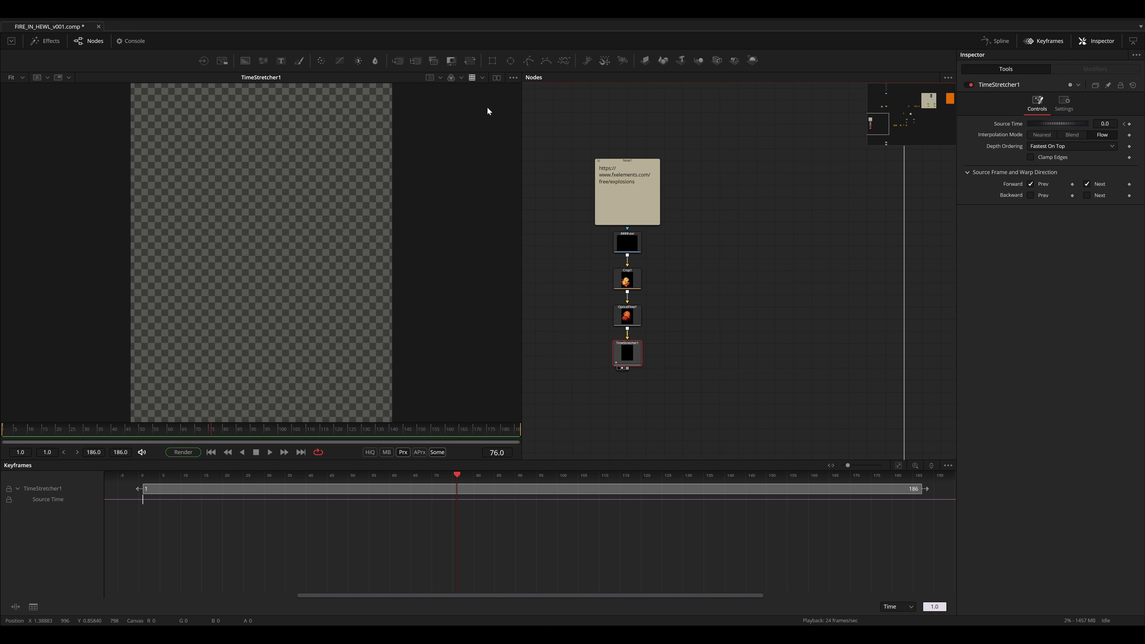
left_click(497, 77)
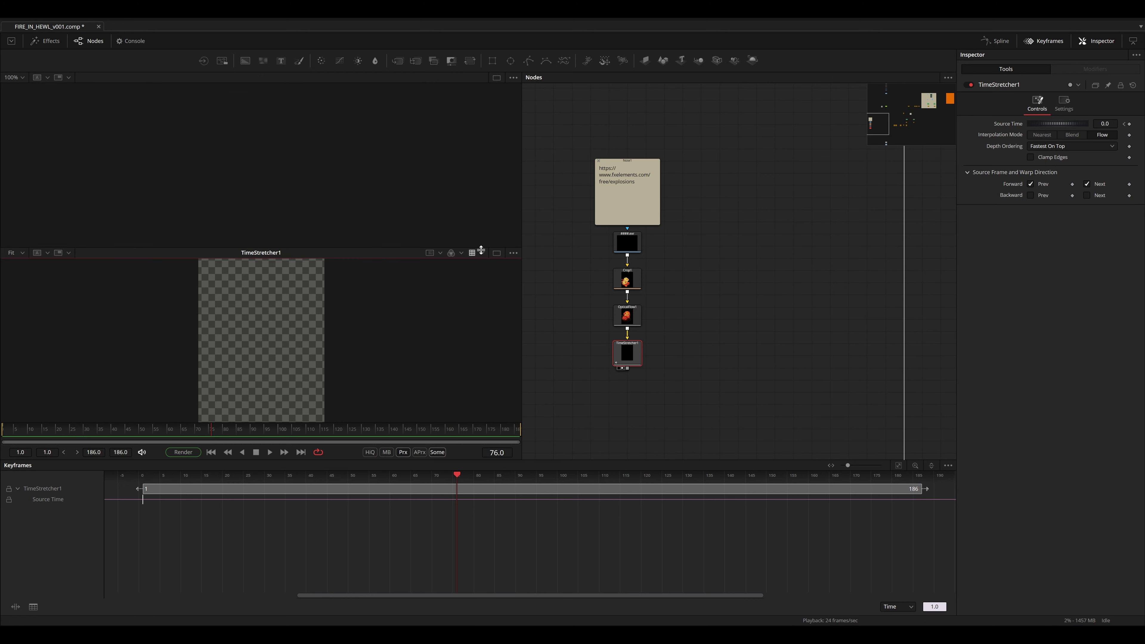
left_click_drag(729, 229, 503, 348)
left_click_drag(643, 148, 664, 249)
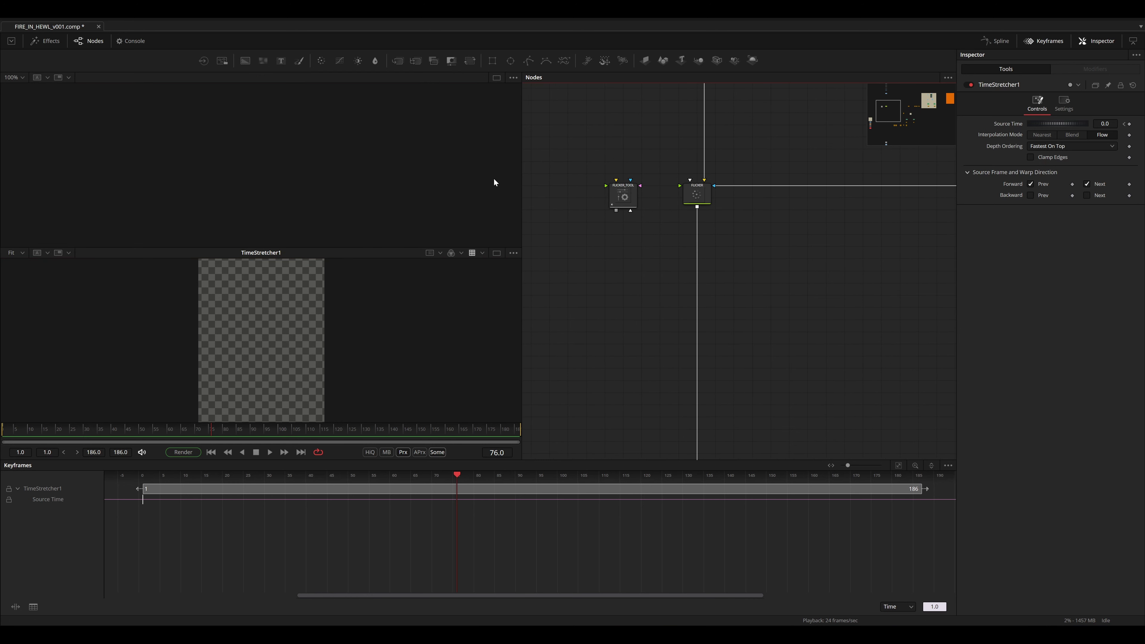
scroll(672, 212, "up", 5)
left_click(680, 219)
key("1")
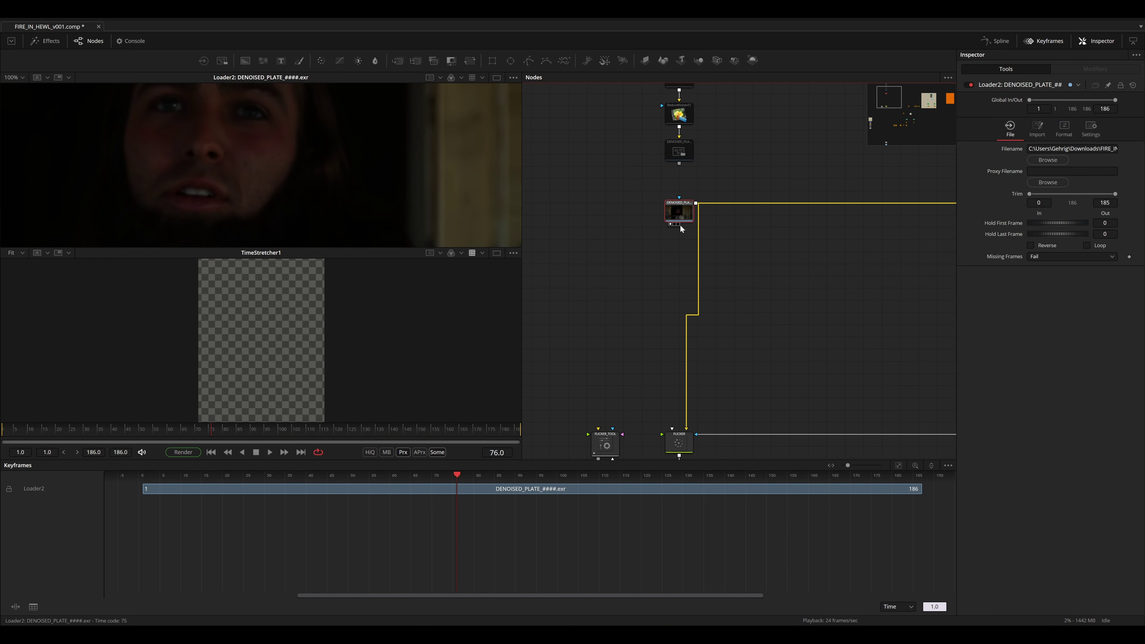
key("ctrl+f")
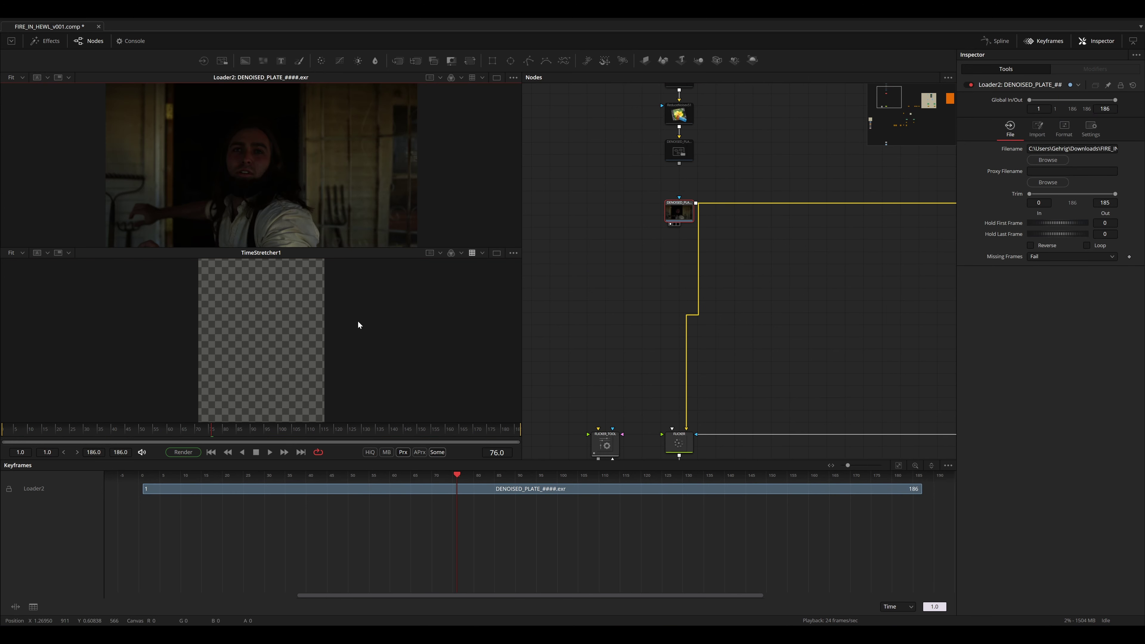
- Retime the explosion with Source Time keyframes of 17.4 at frame 57 and 57.7 at frame 186
left_click(217, 431)
left_click_drag(214, 432, 162, 432)
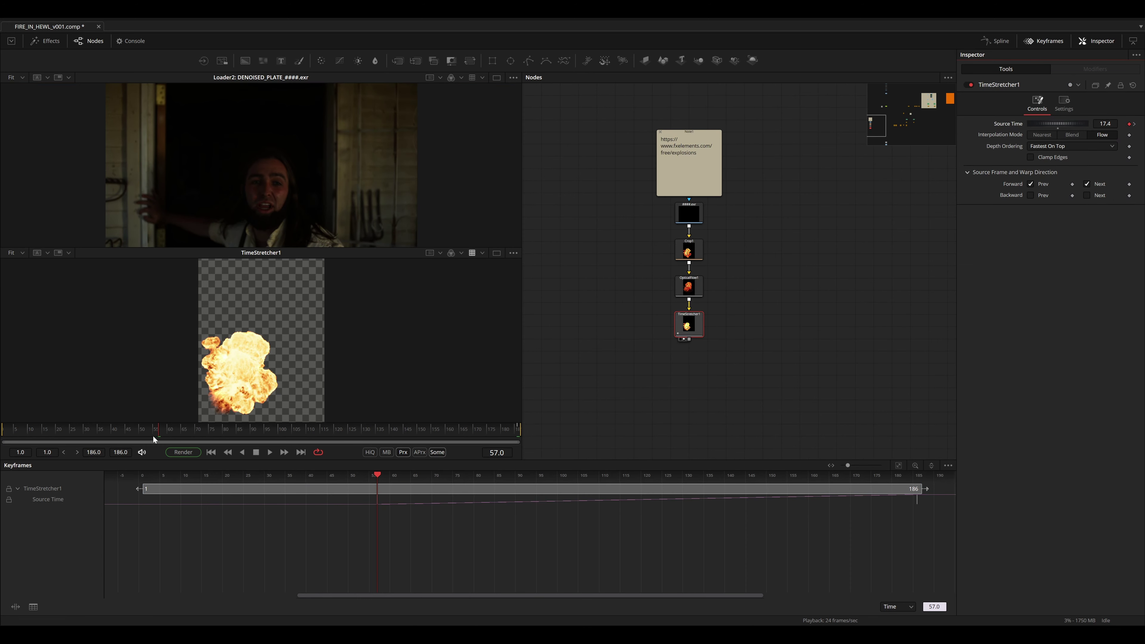
left_click_drag(153, 436, 522, 427)
left_click_drag(1105, 123, 1118, 123)
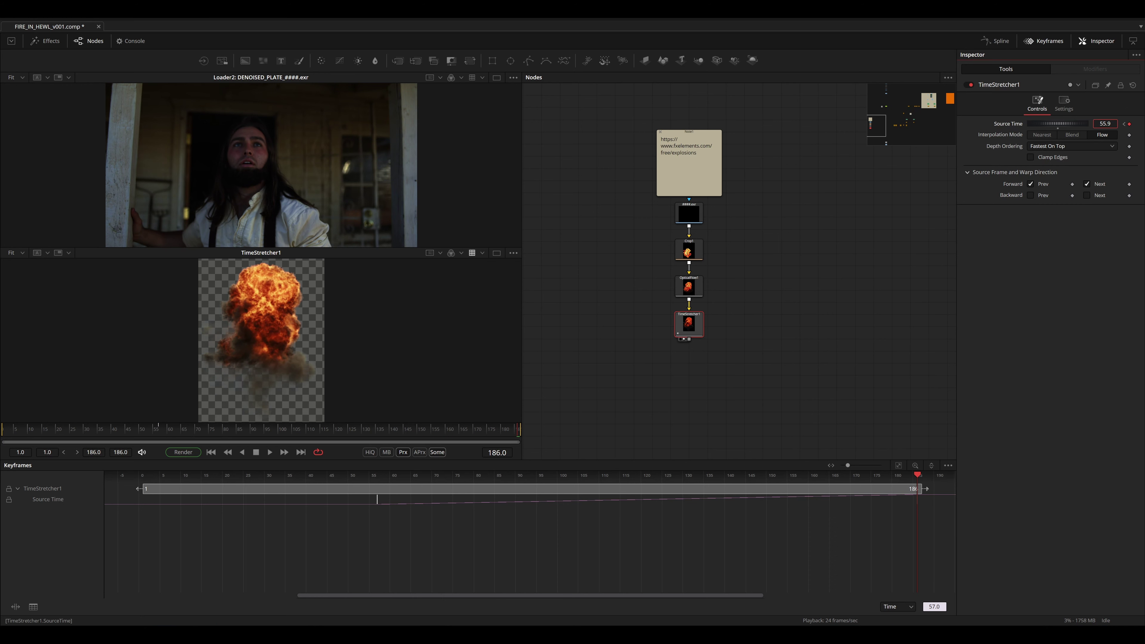
left_click_drag(446, 428, 647, 393)
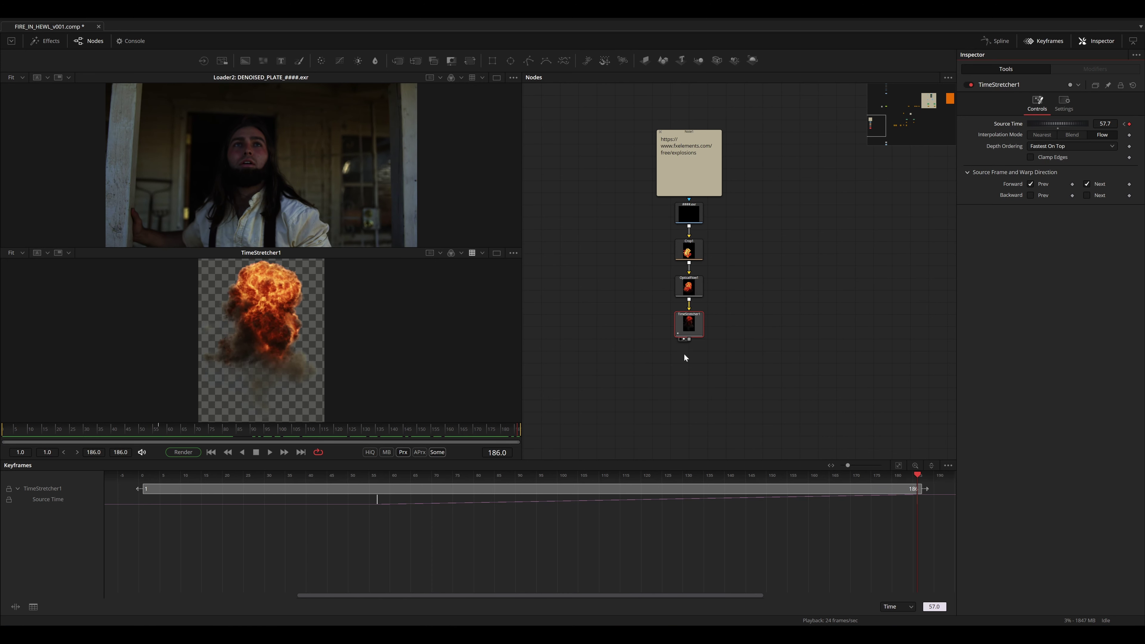
- Tint the retimed explosion red at strength 0.2732 with a ColorCorrector that uses Pre-Divide / Post-Multiply
key("shift+space")
type("cc")
key("Return")
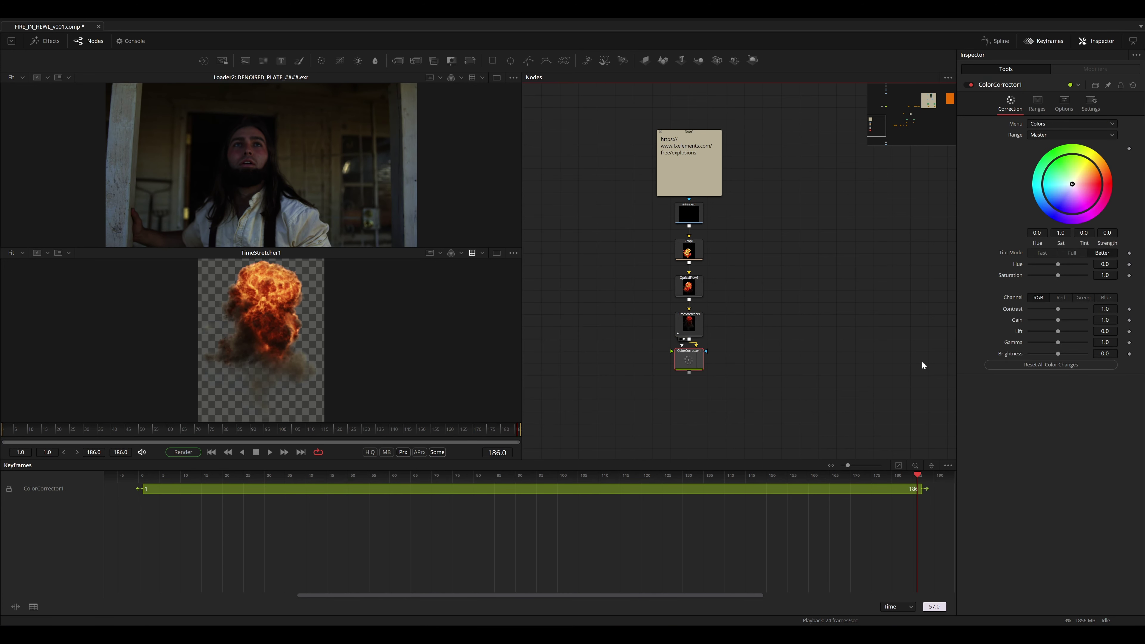
key("2")
left_click_drag(1081, 184, 1086, 185)
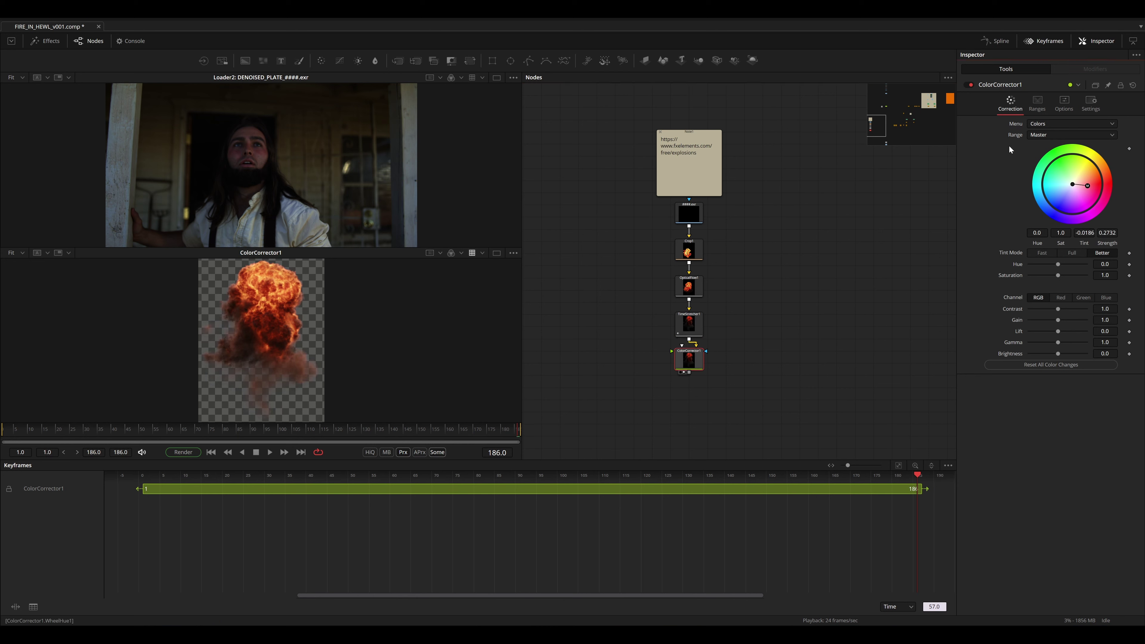
left_click(1098, 101)
left_click(1065, 105)
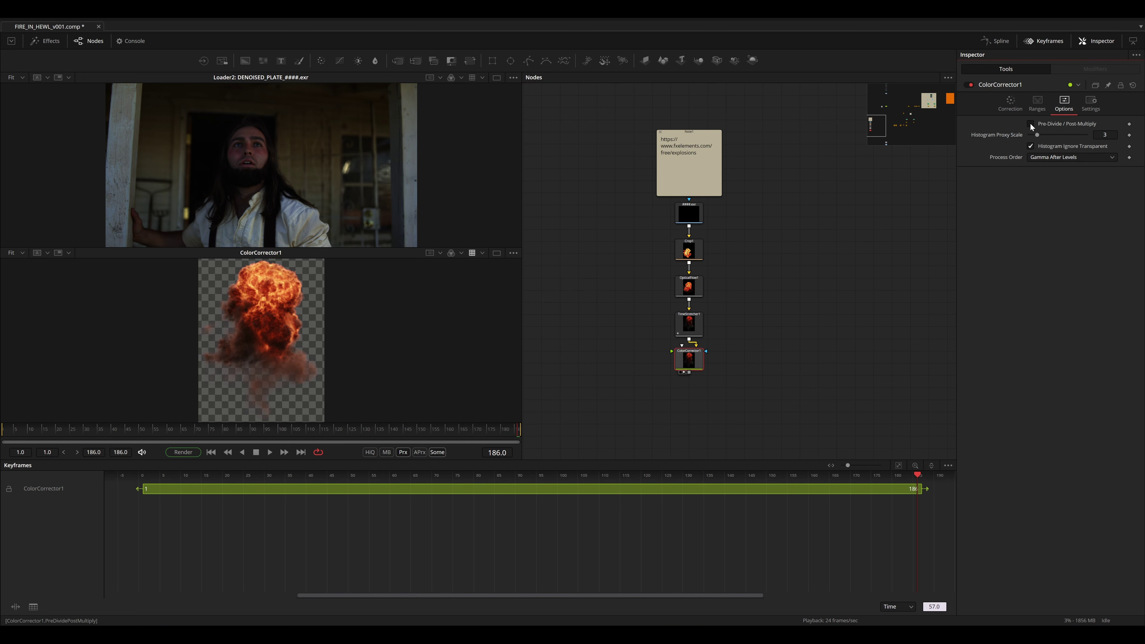
- Add a second Crop after the color correction that places the explosion centered in a 4096 × 2160 frame
left_click_drag(662, 395, 639, 357)
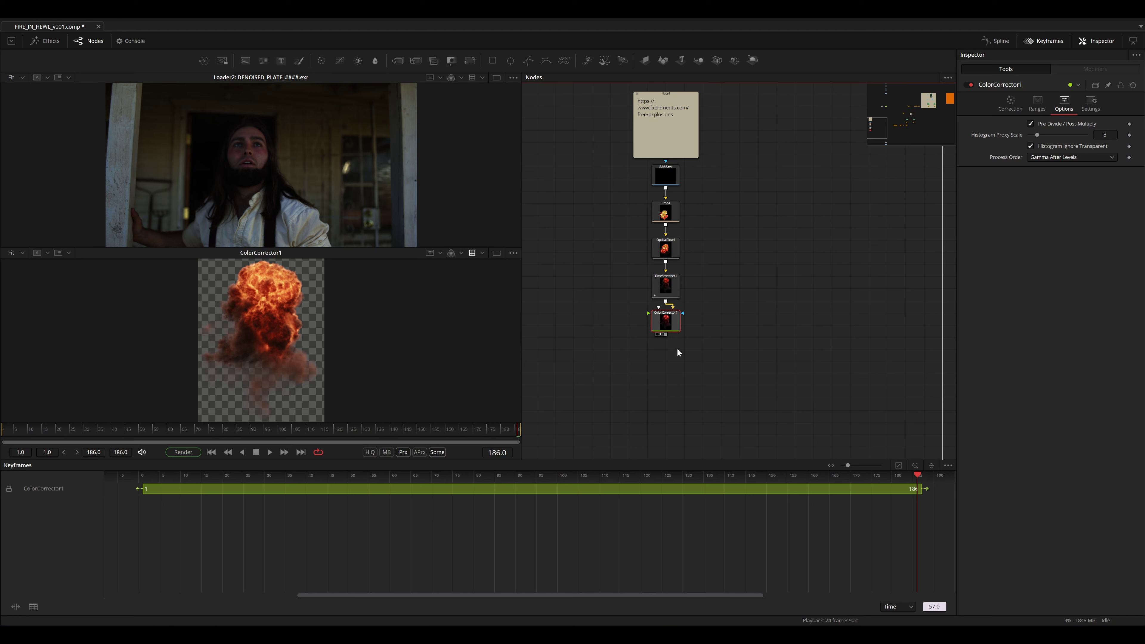
key("shift+space")
type("crop")
key("Return")
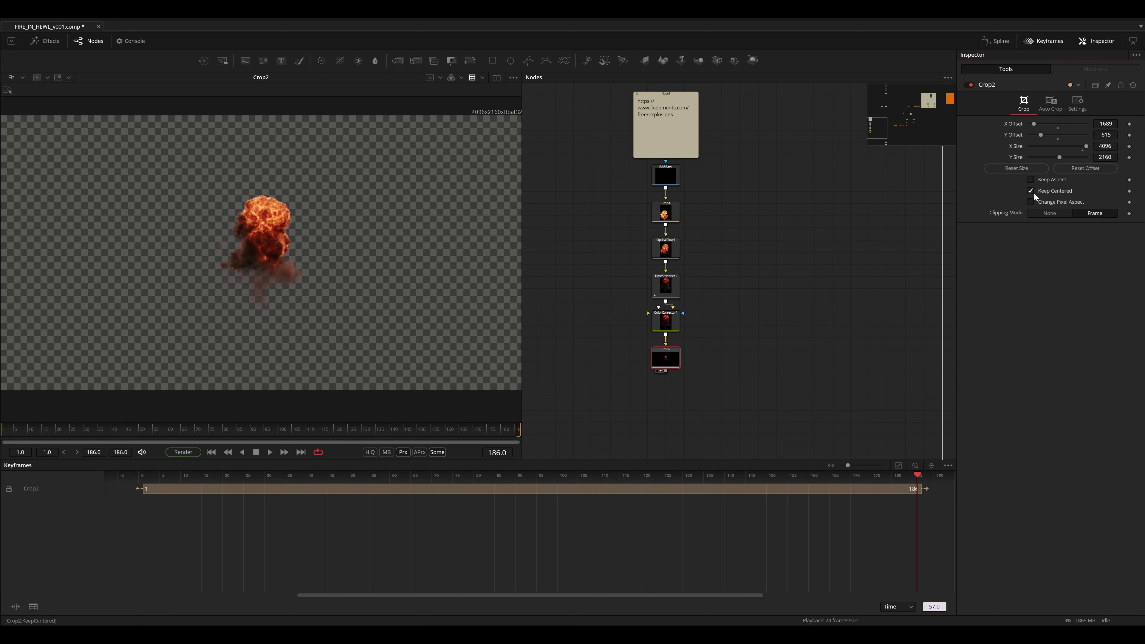
scroll(255, 282, "down", 2)
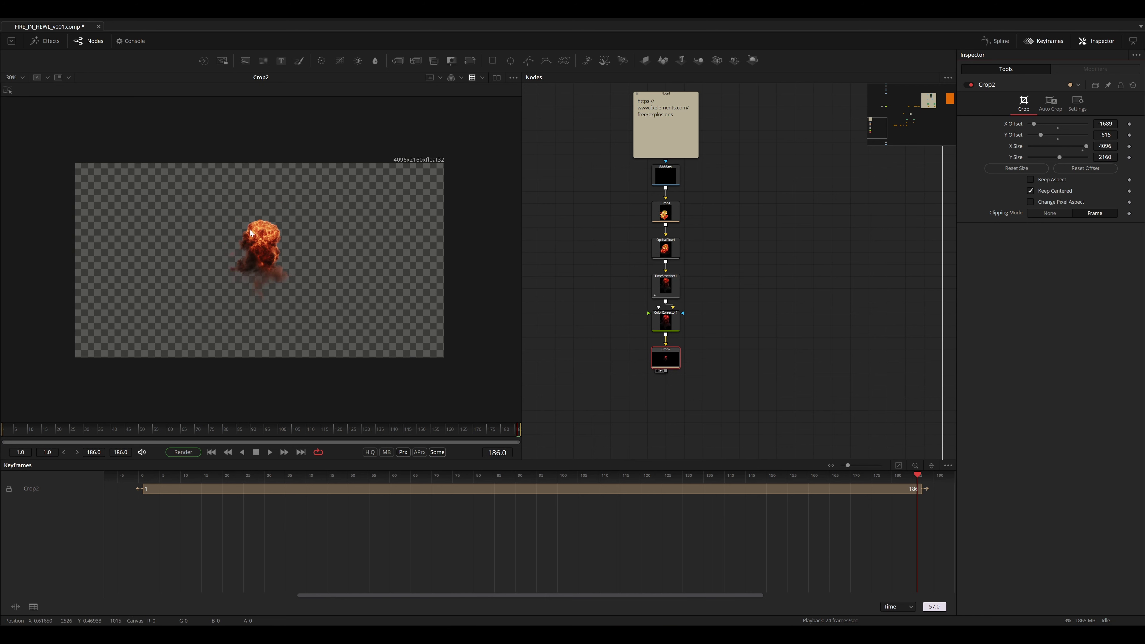
- Blur the reframed explosion with a Blur node set to a size of 4.0
key("shift+space")
type("MATTE")
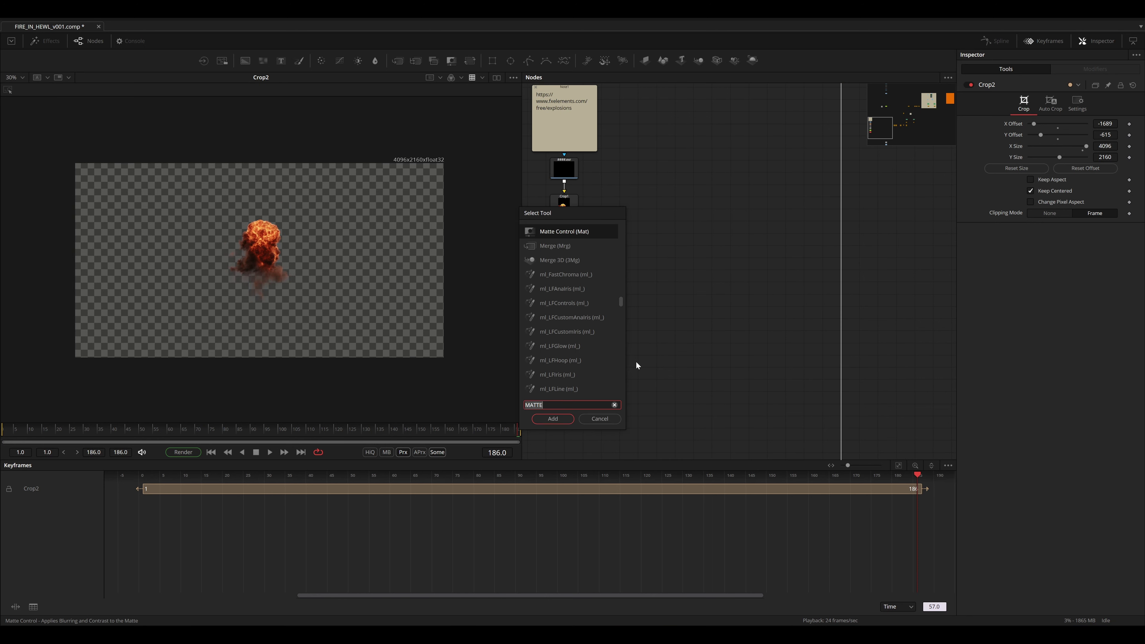
key("BackSpace")
key("BackSpace")
key("BackSpace")
key("BackSpace")
key("BackSpace")
type("BLUR")
key("Return")
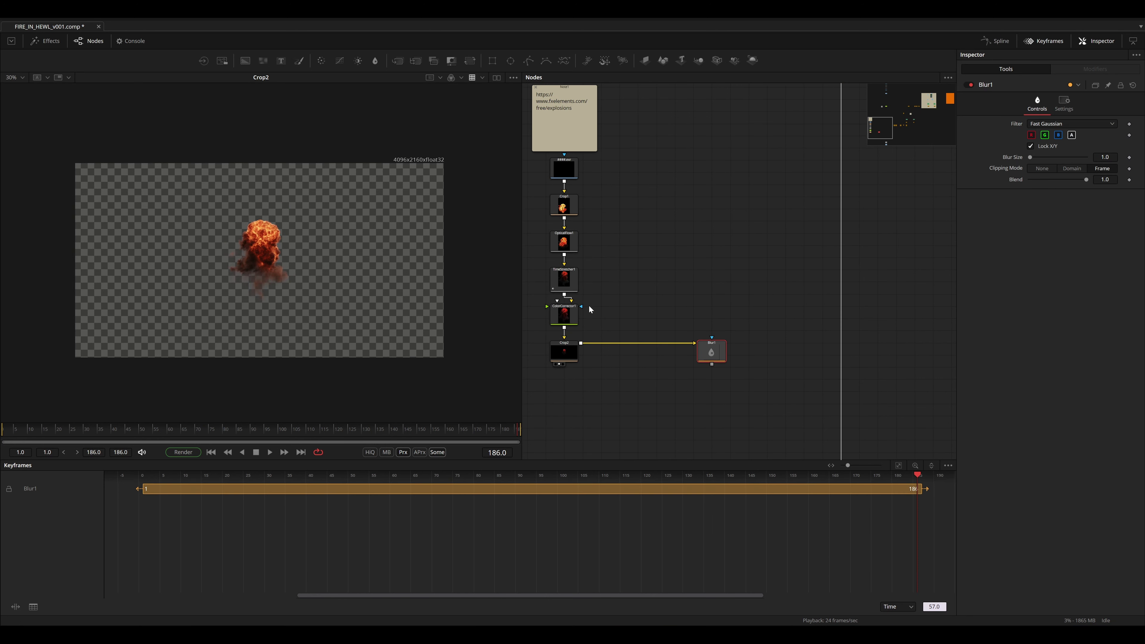
left_click(1105, 156)
key("Return")
- Add a Matte Control after the blur, fed by window_p_1Polygon1, with Combine Alpha, blur 1.89 and Post Multiply Image
key("shift+space")
type("MATTE")
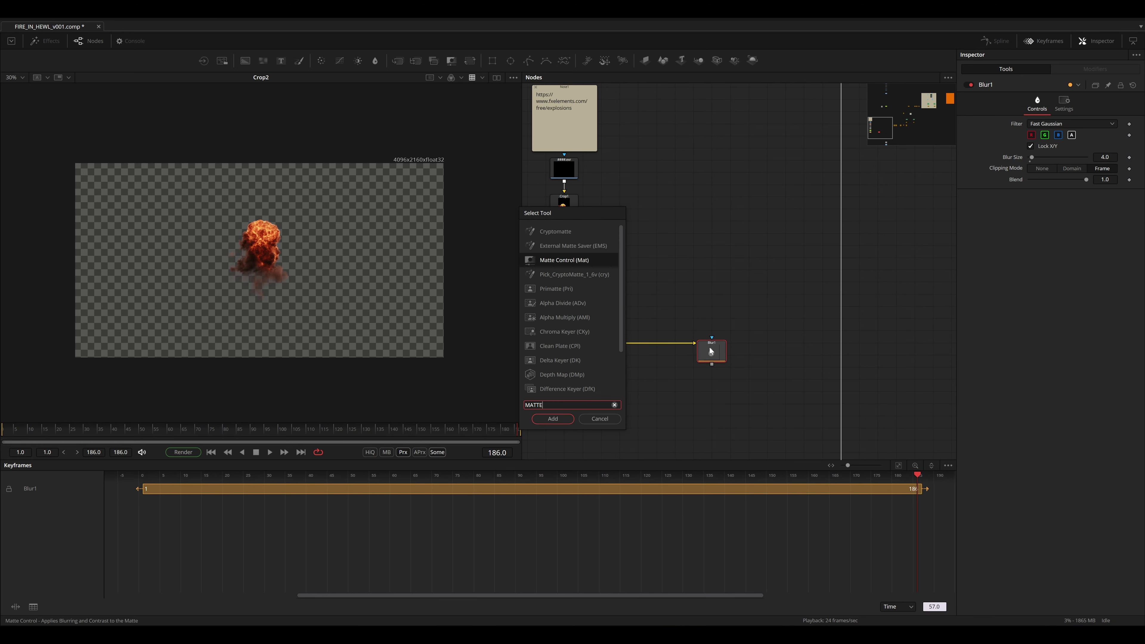
key("Return")
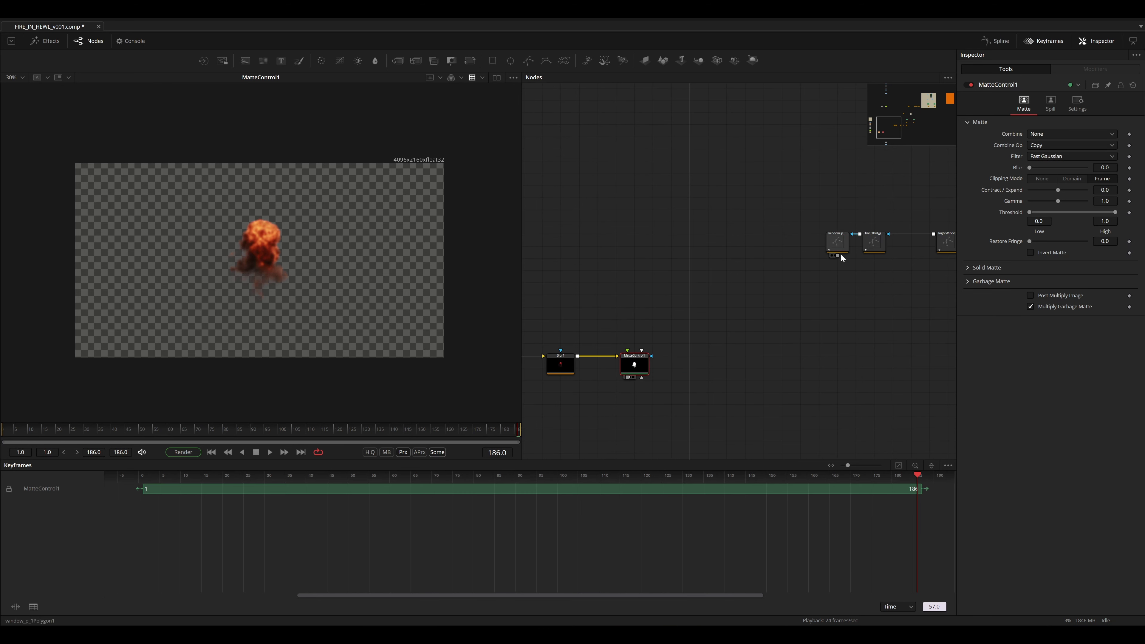
left_click_drag(837, 255, 627, 353)
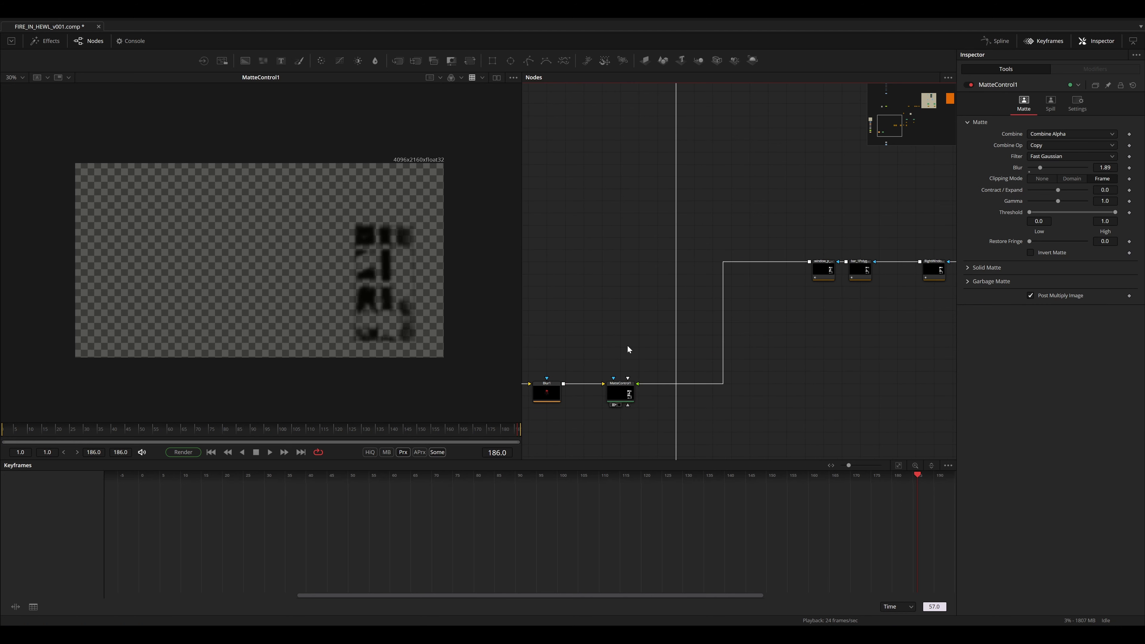
- Merge the matted explosion from the Matte Control over the main composite branch and set the apply mode to Lighten
key("shift+space")
type("MERG")
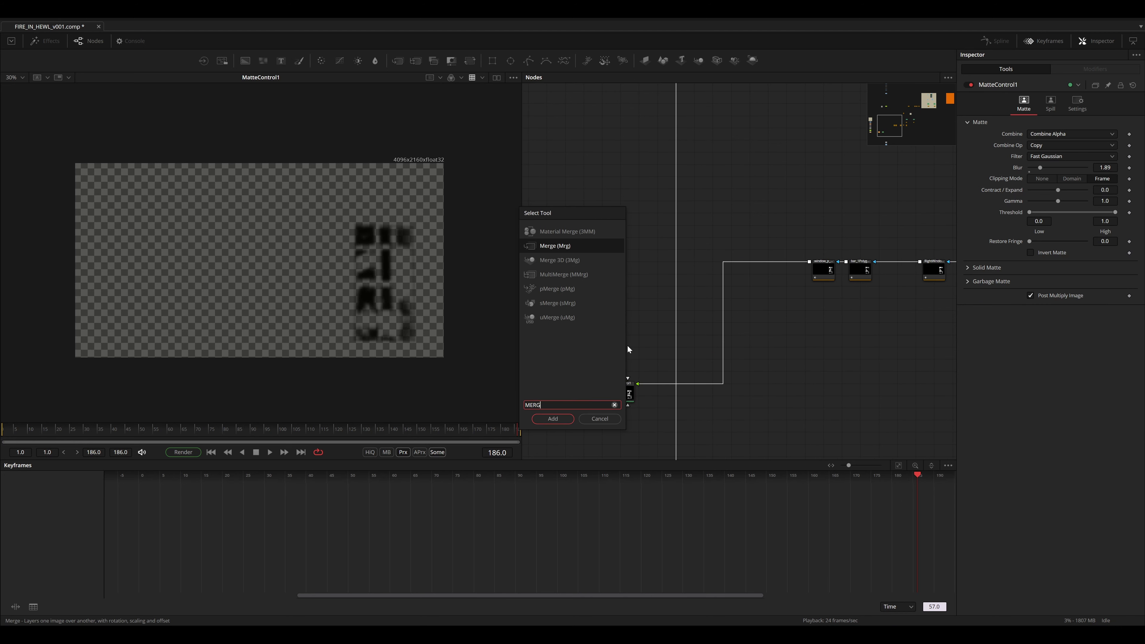
key("Return")
left_click_drag(614, 355, 659, 335)
key("1")
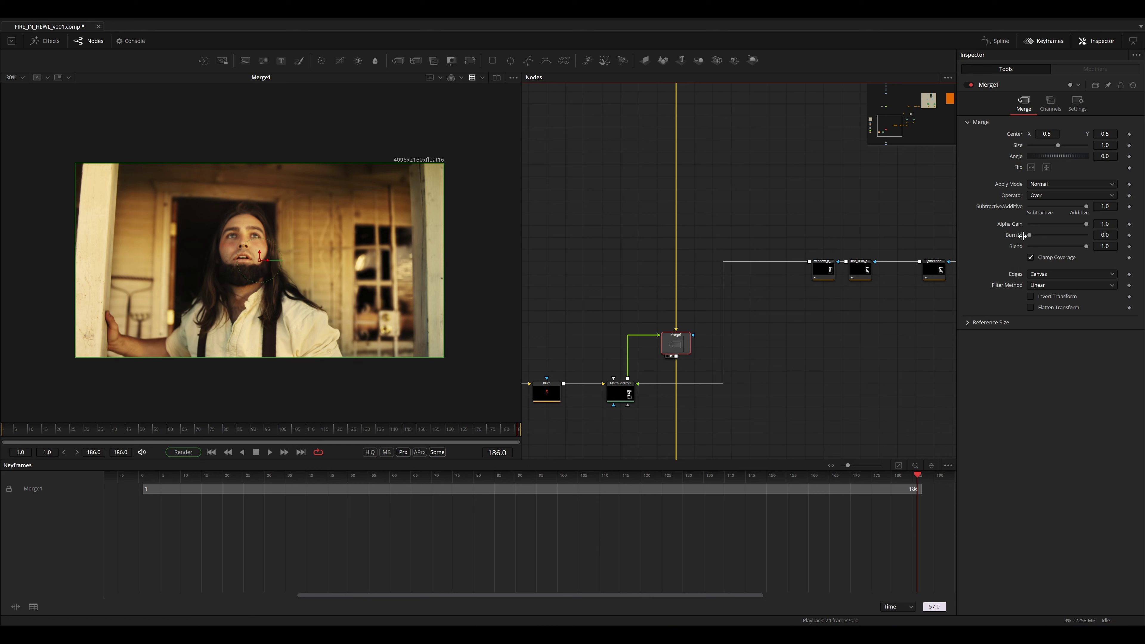
left_click(1041, 185)
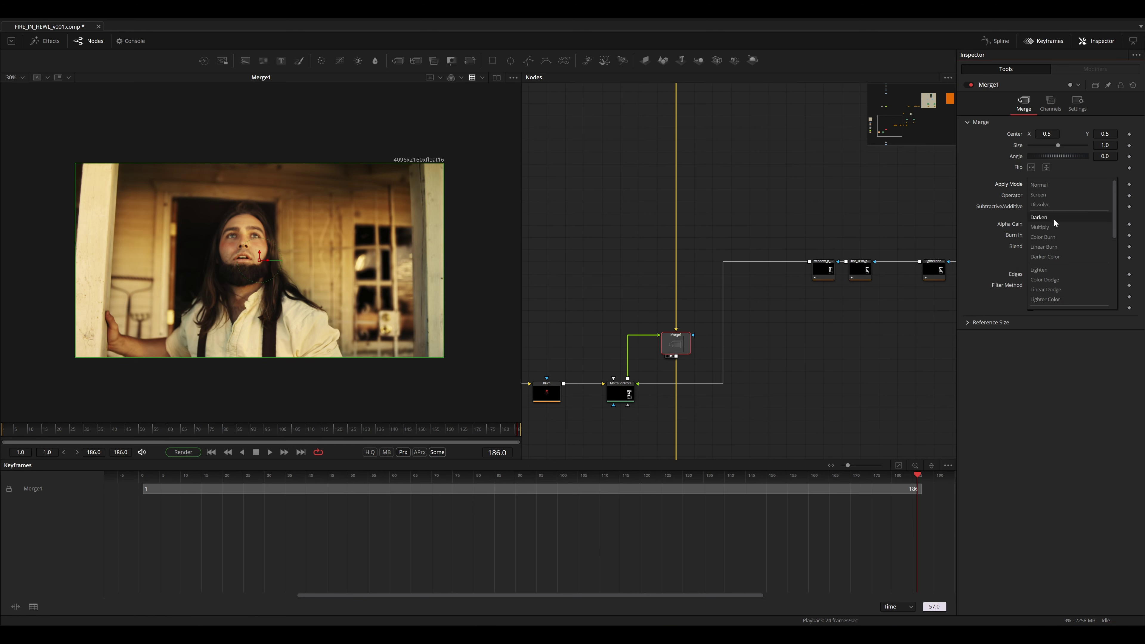
left_click(1039, 269)
- Try Normal apply mode with Alpha Gain at 0.0 on the Merge, undo both changes, and compare with the Merge bypassed
left_click(1051, 184)
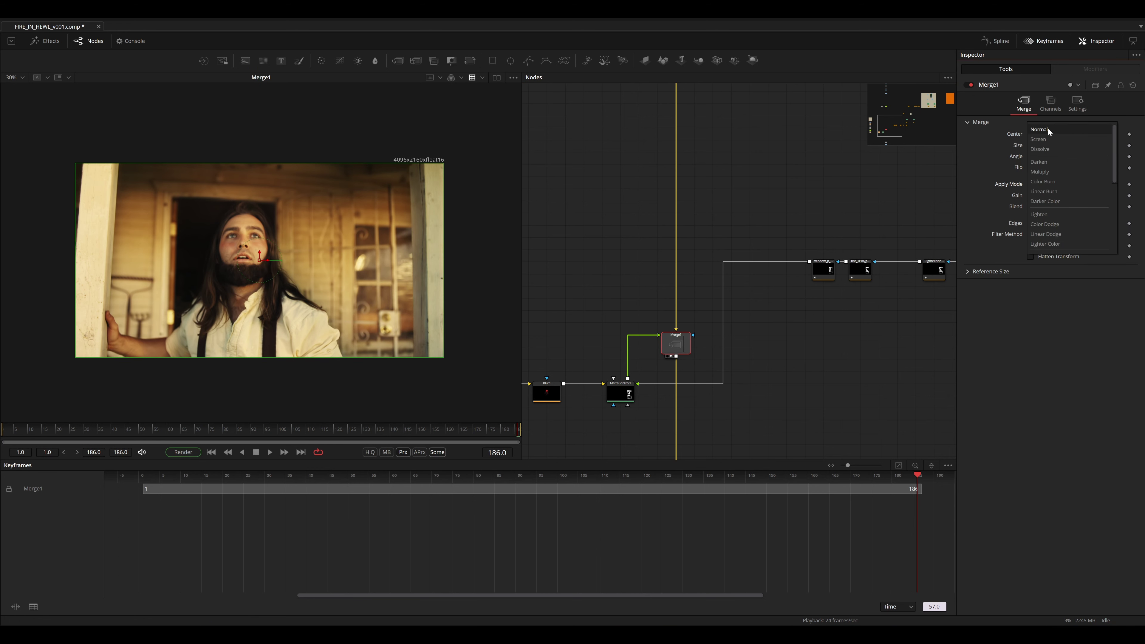
left_click(1047, 129)
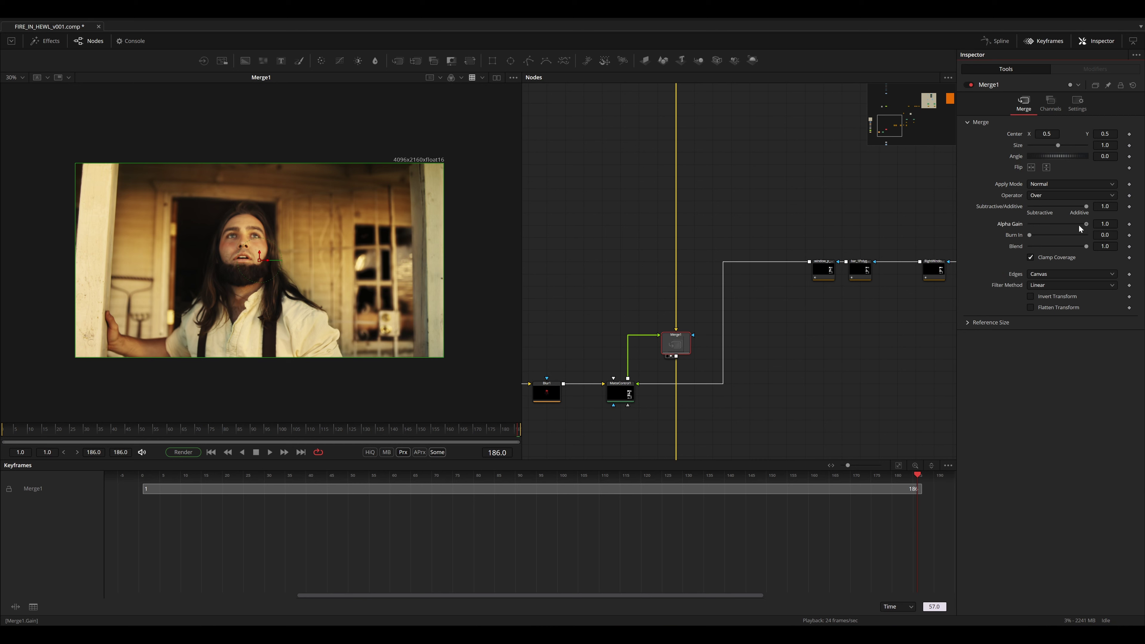
left_click_drag(1086, 223, 974, 234)
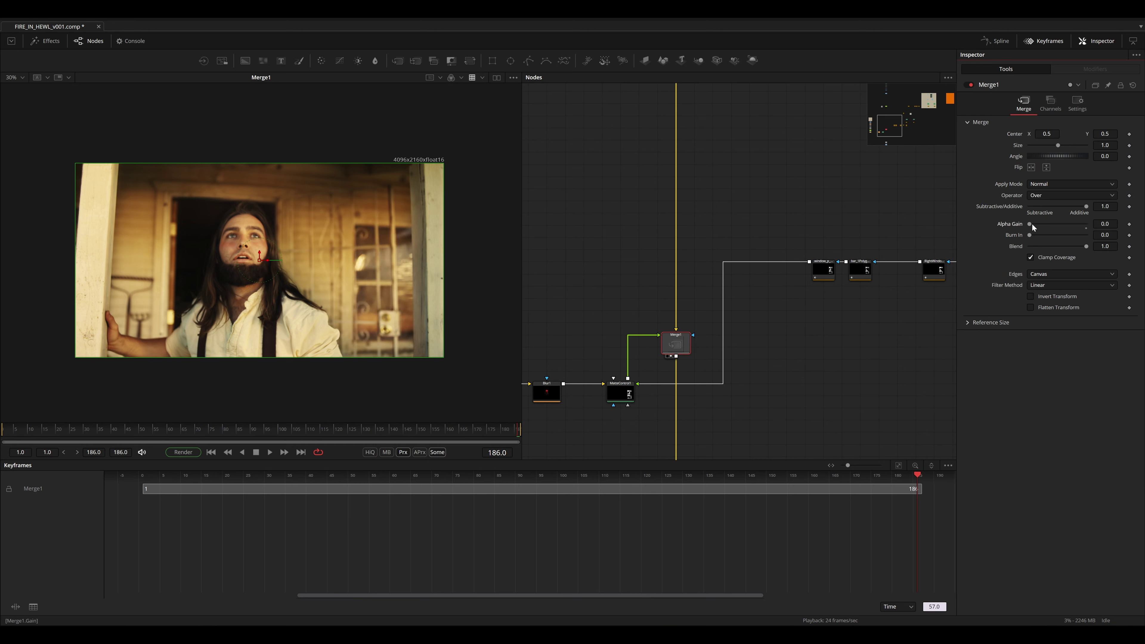
key("ctrl+z")
key("ctrl+z")
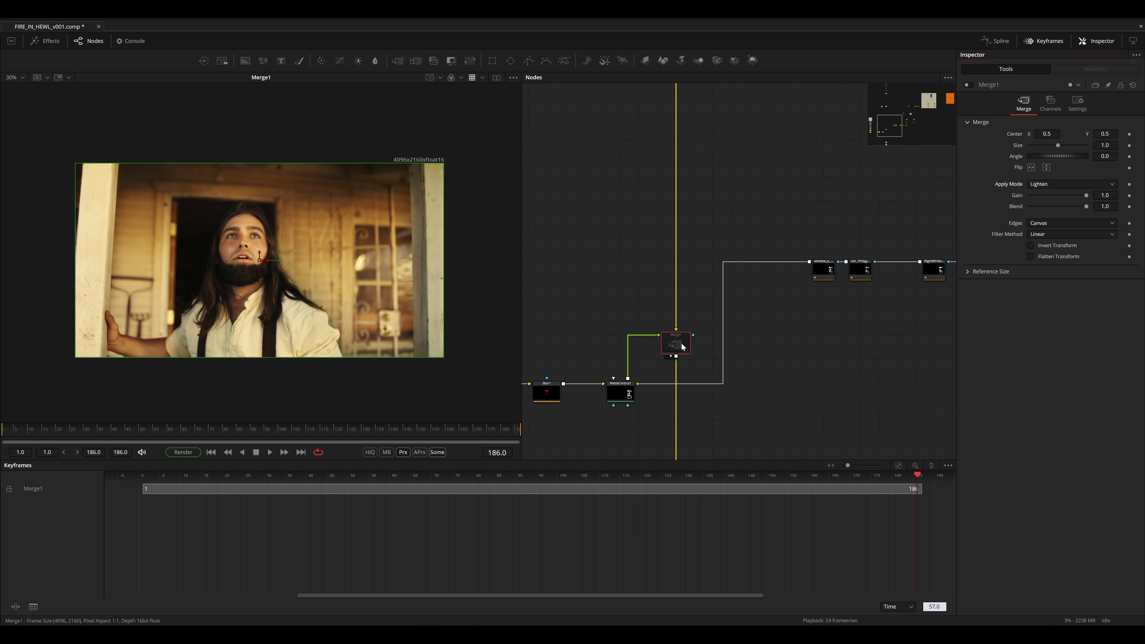
key("ctrl+p")
- Insert a Transform node between the second Crop and the Blur in the explosion chain
left_click_drag(582, 341, 713, 333)
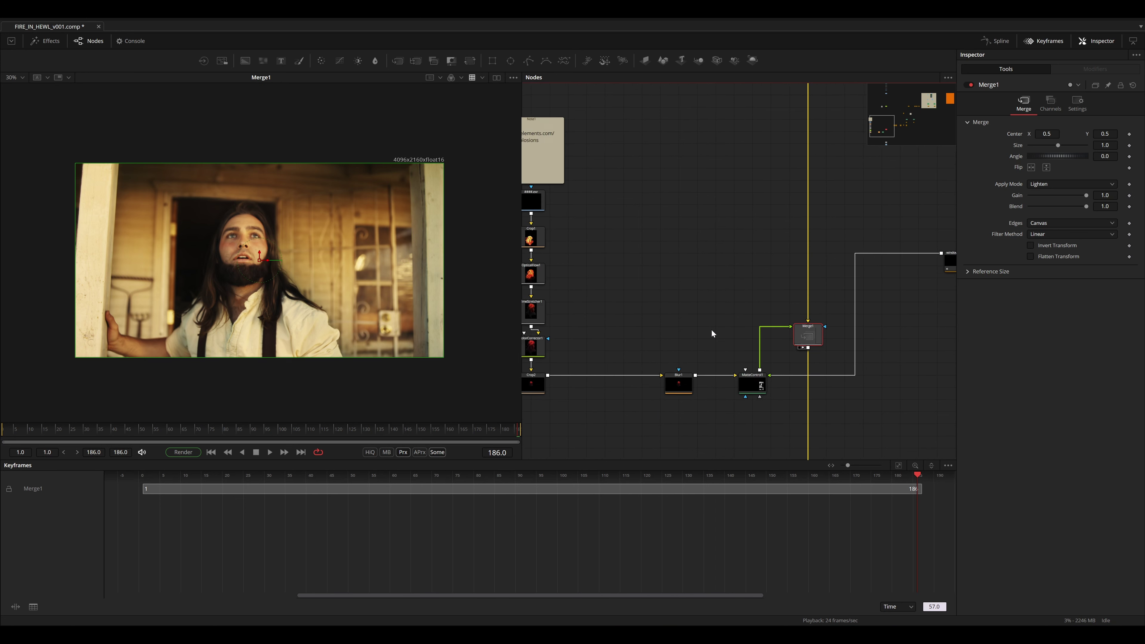
left_click(675, 386)
key("1")
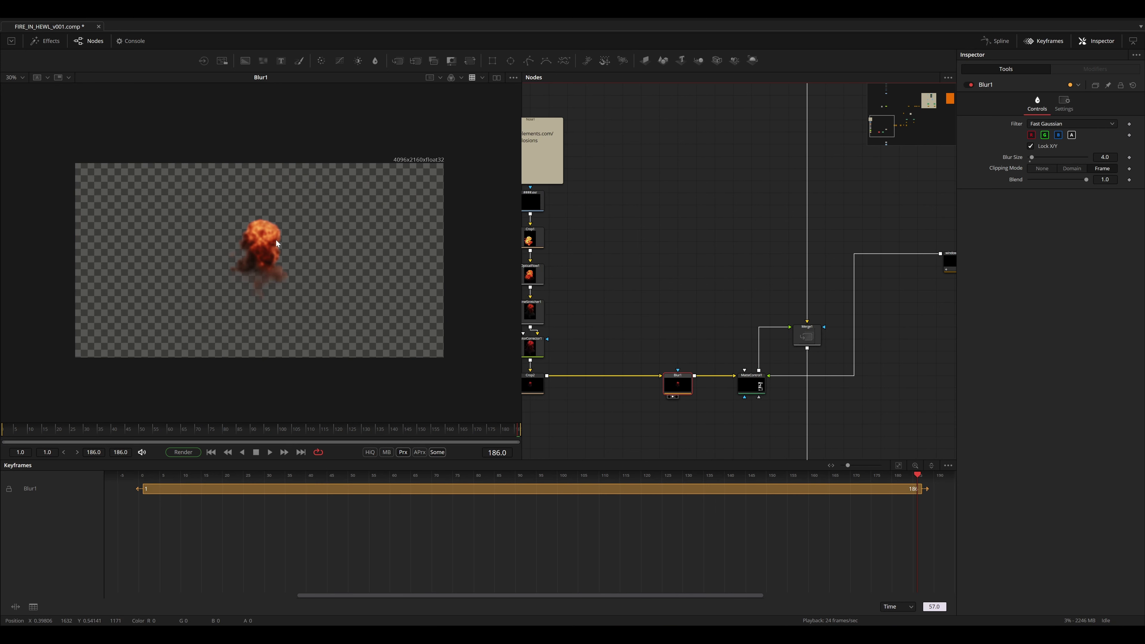
scroll(687, 371, "up", 2)
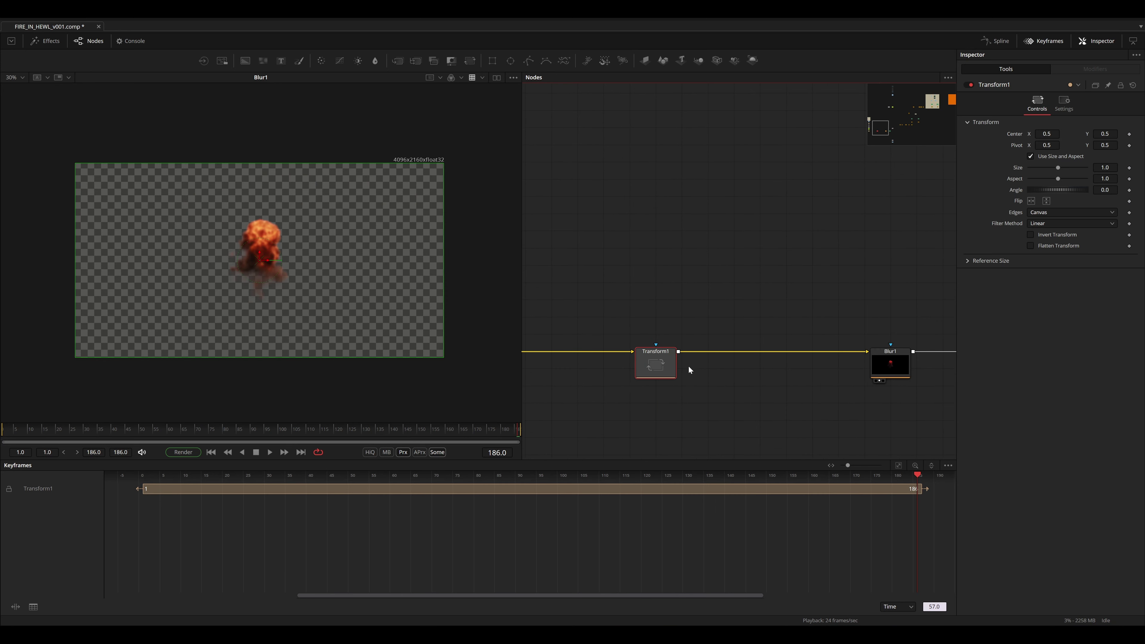
left_click_drag(726, 368, 690, 374)
scroll(690, 373, "down", 2)
left_click_drag(785, 367, 741, 368)
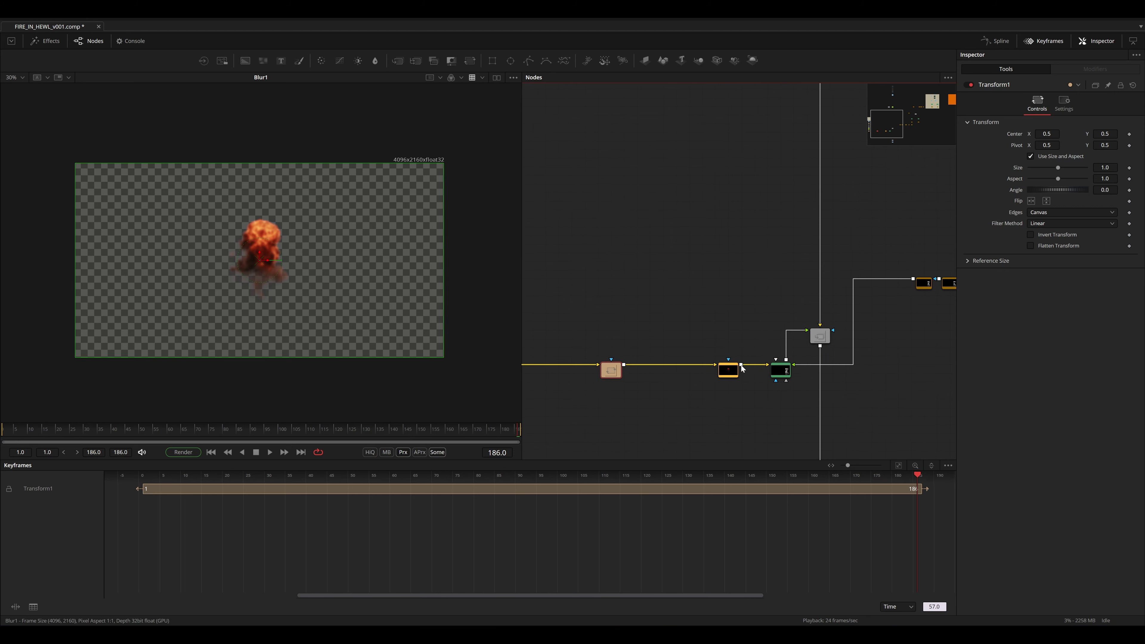
- Display the Merge of the window reflection in the viewer and save the composition
left_click(821, 335)
key("1")
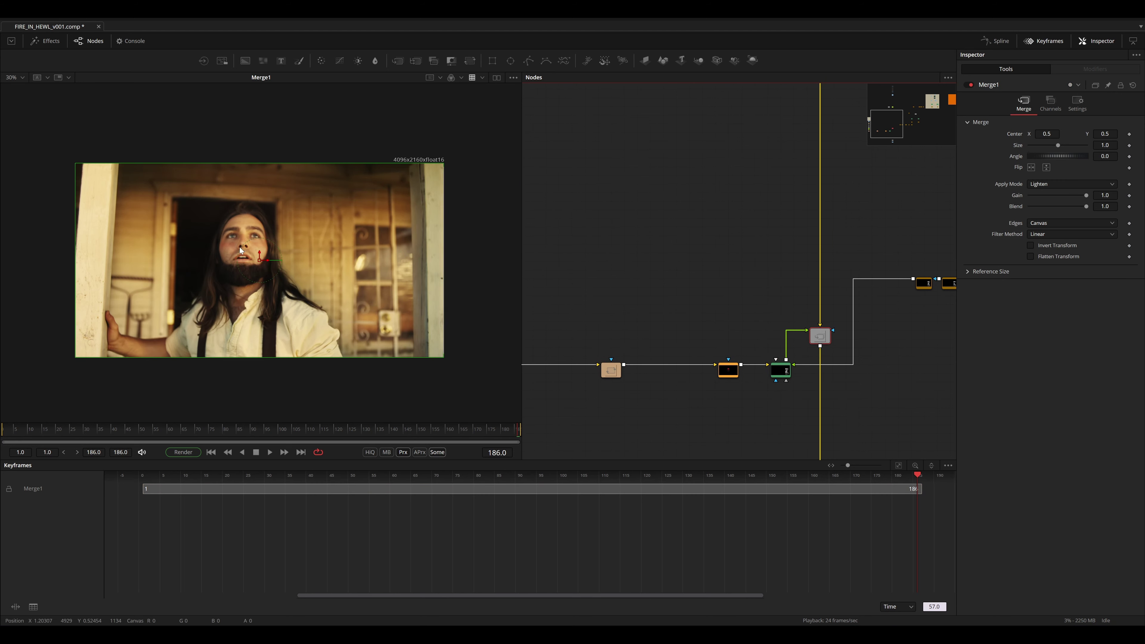
scroll(685, 293, "left", 2)
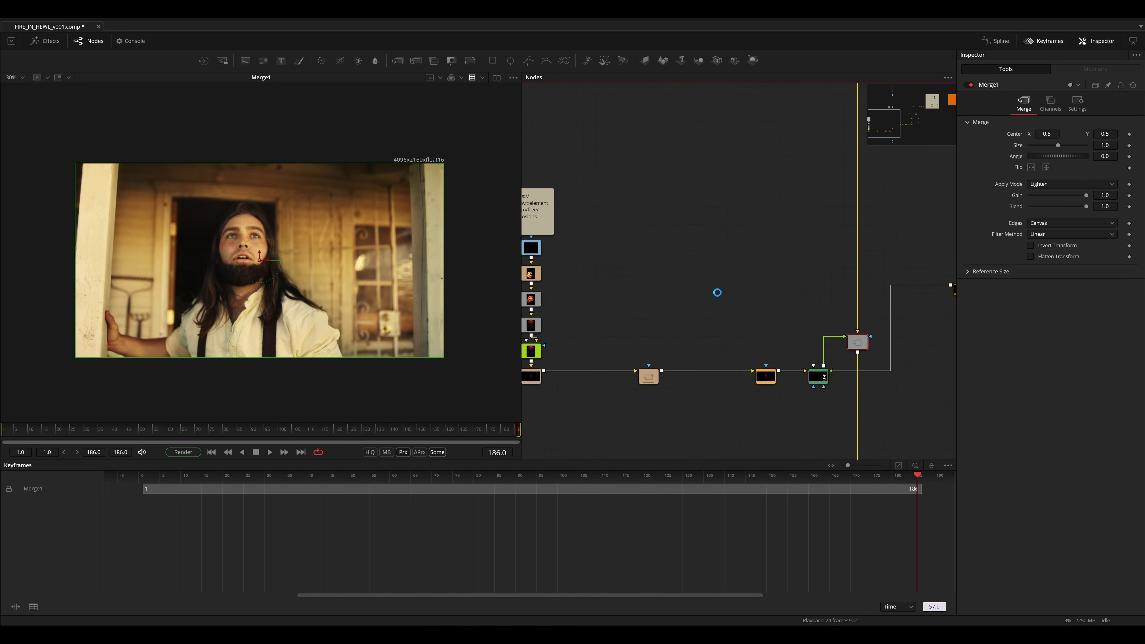
key("ctrl+s")
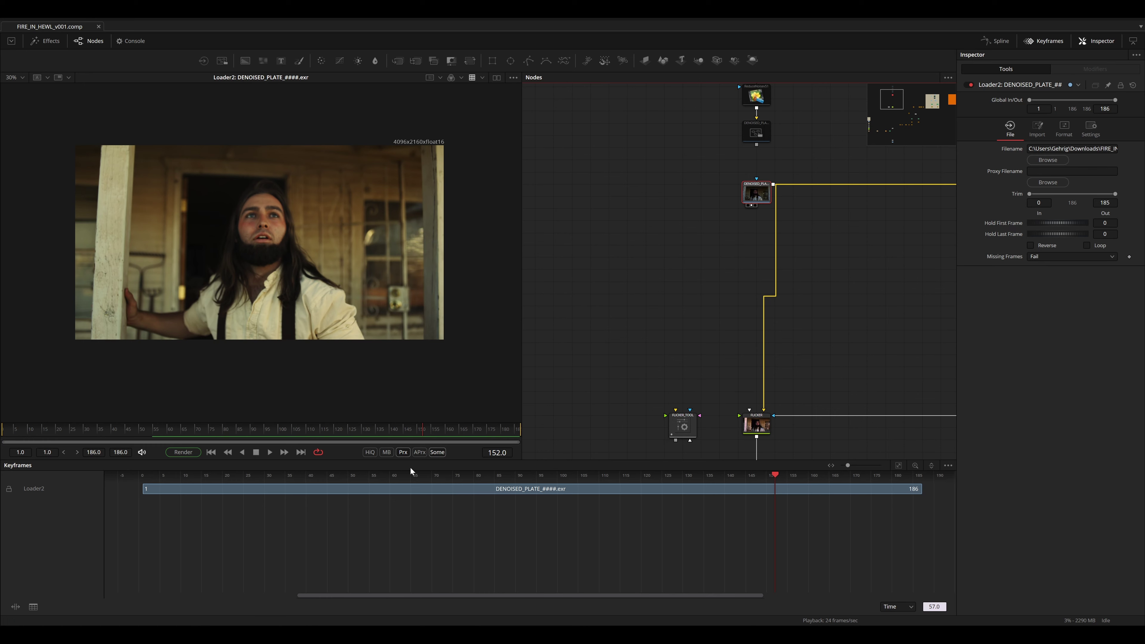
- Add a Tracker node fed by the denoised plate through a pipe router elbow and rename it EXPLOSION_TRACKER
left_click_drag(418, 429, 458, 424)
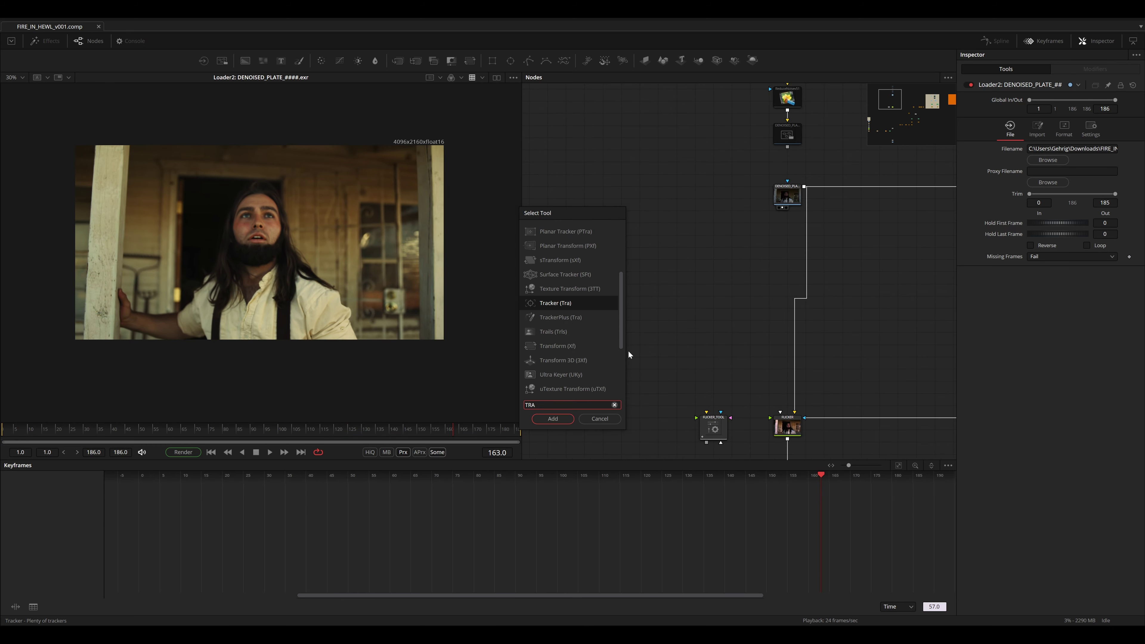
key("Return")
left_click_drag(804, 188, 621, 360)
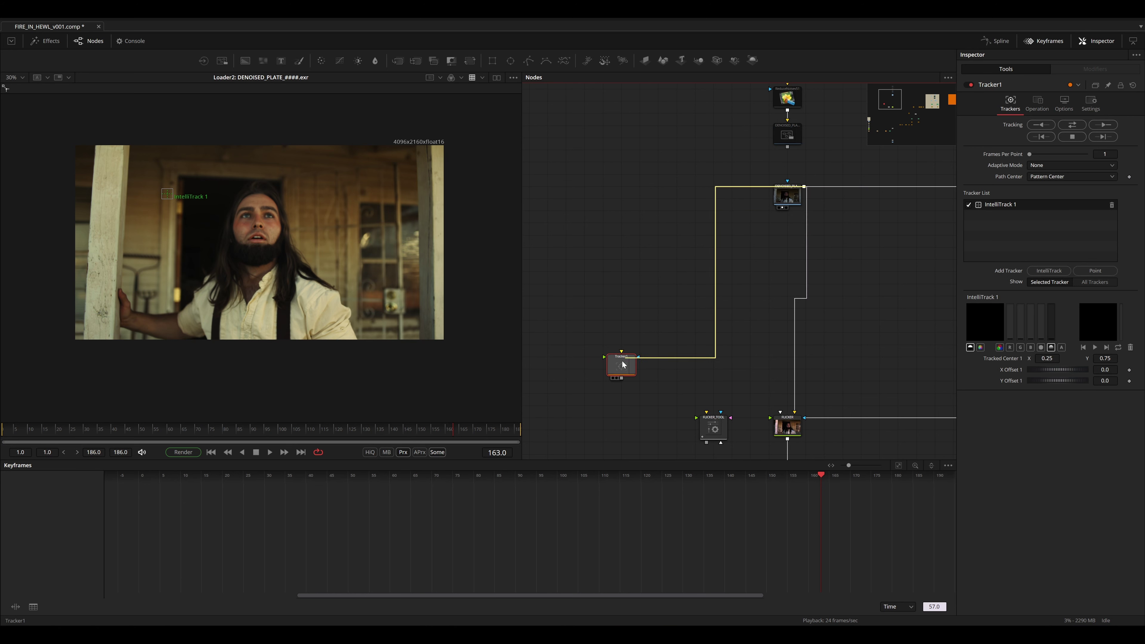
left_click(690, 357, "alt")
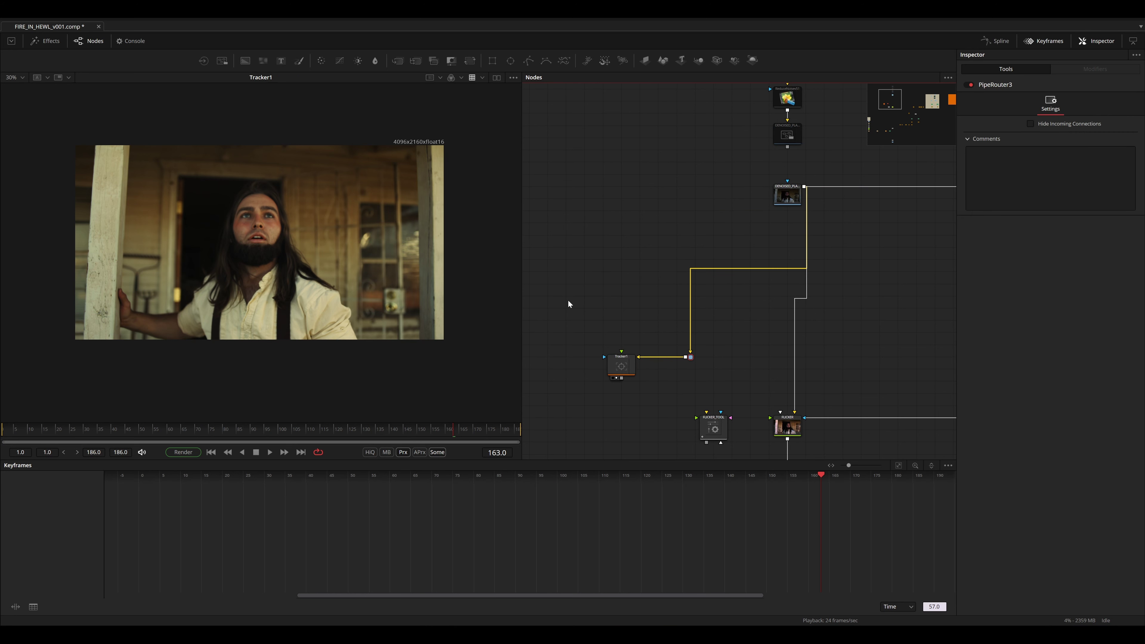
left_click_drag(690, 356, 622, 272)
left_click(621, 365)
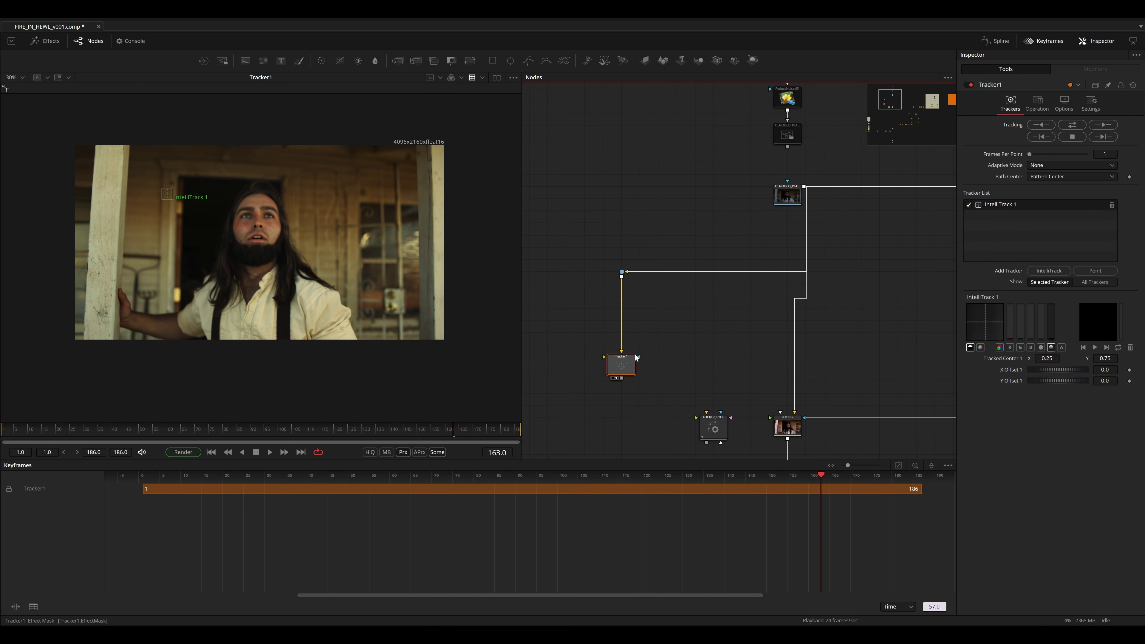
key("F2")
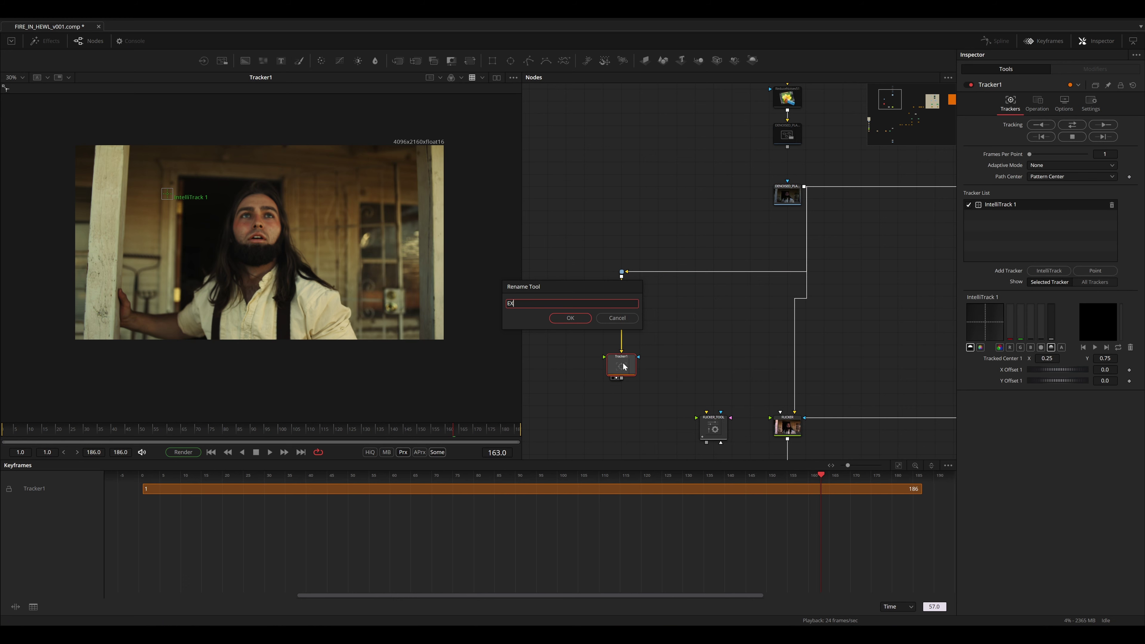
type("EXP")
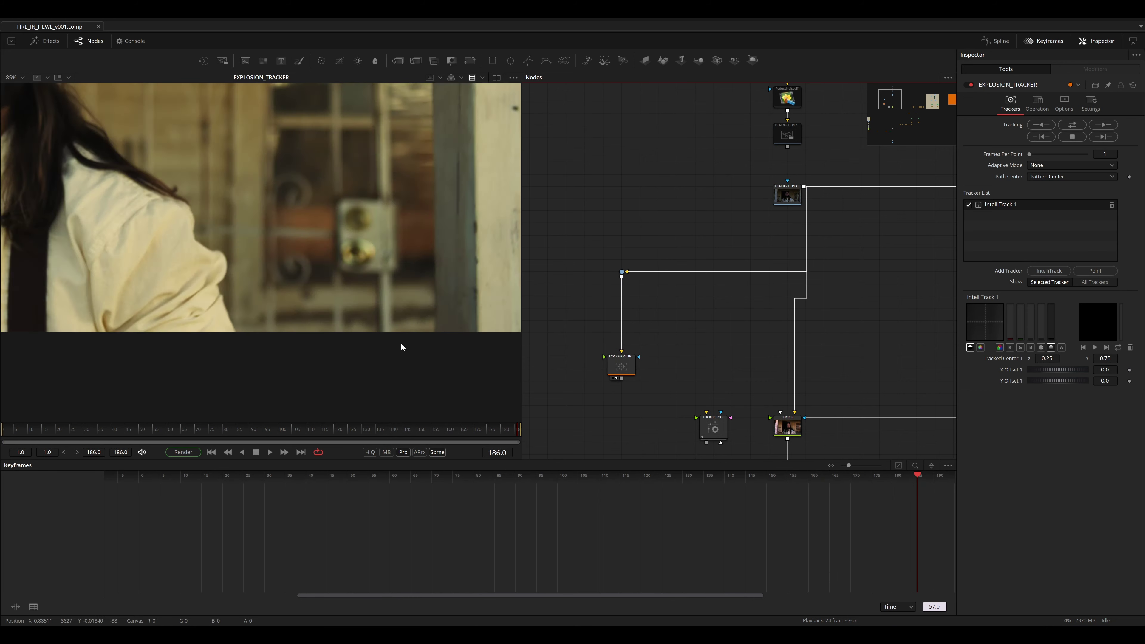
- Place the IntelliTrack point on the lower knob of the door lock at frame 186 and track it in both directions
scroll(365, 238, "up", 5)
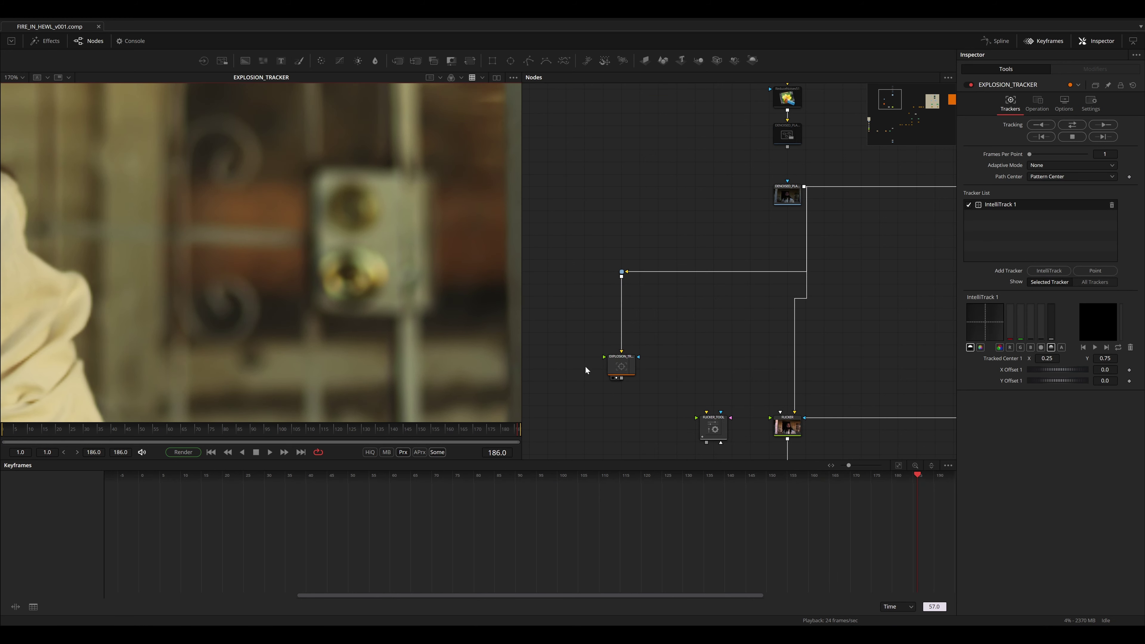
scroll(366, 289, "down", 4)
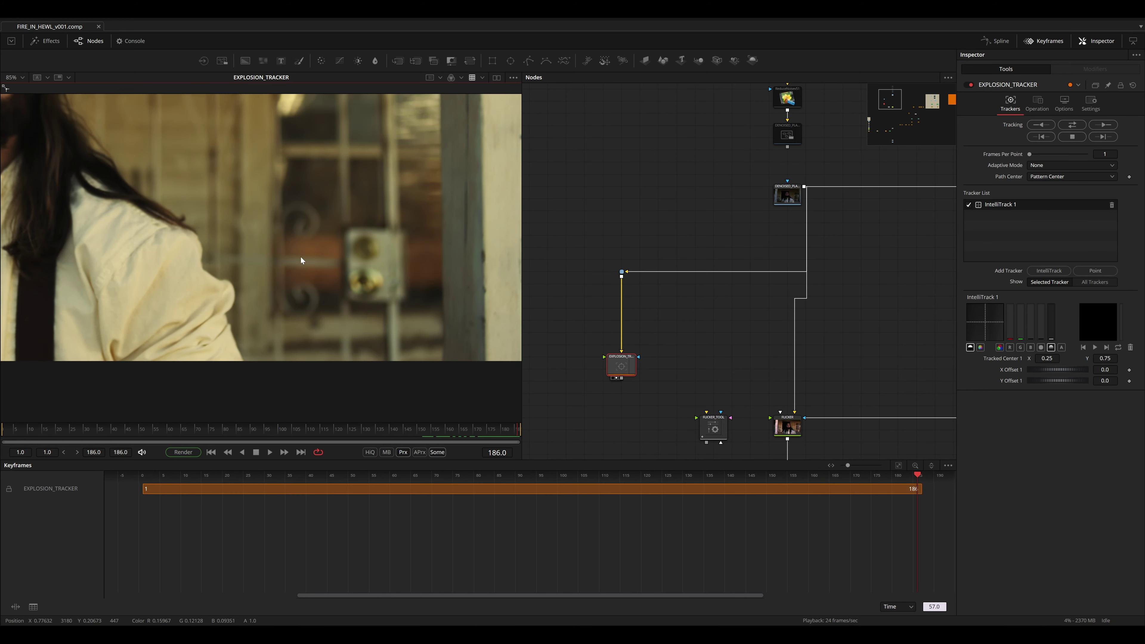
scroll(301, 261, "down", 3)
left_click_drag(117, 169, 420, 332)
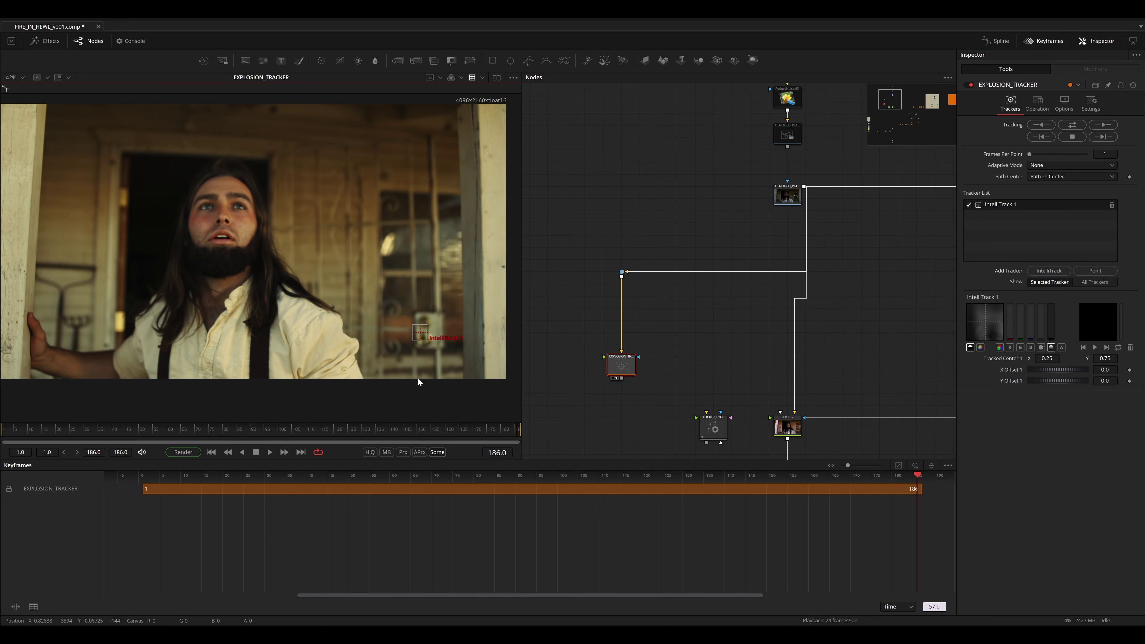
scroll(415, 380, "up", 4)
scroll(423, 386, "down", 2)
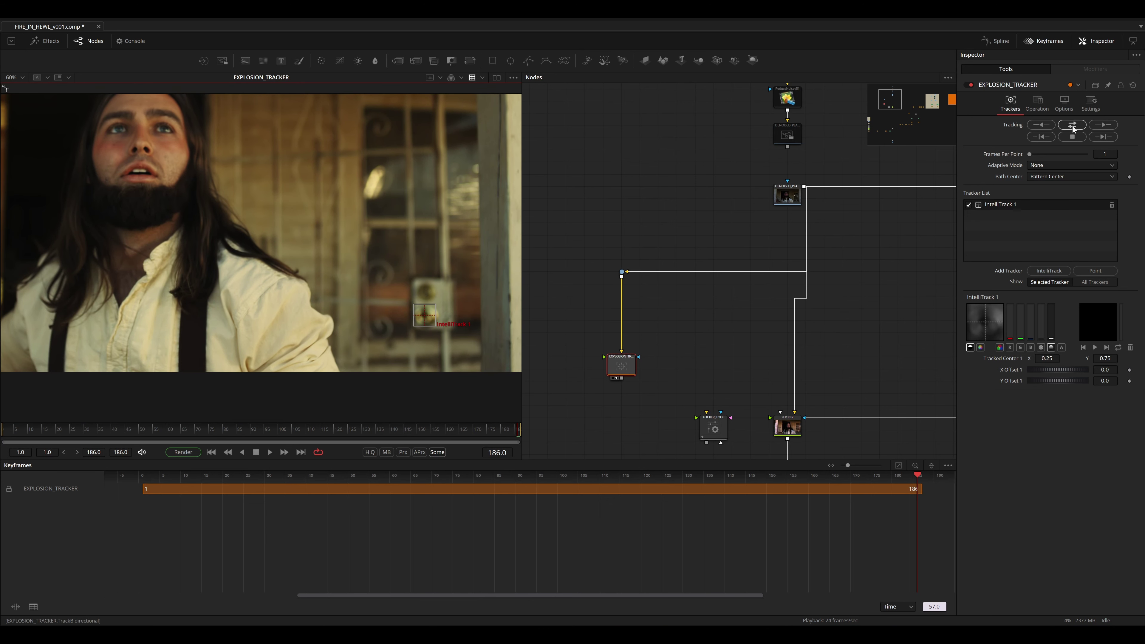
left_click(1073, 126)
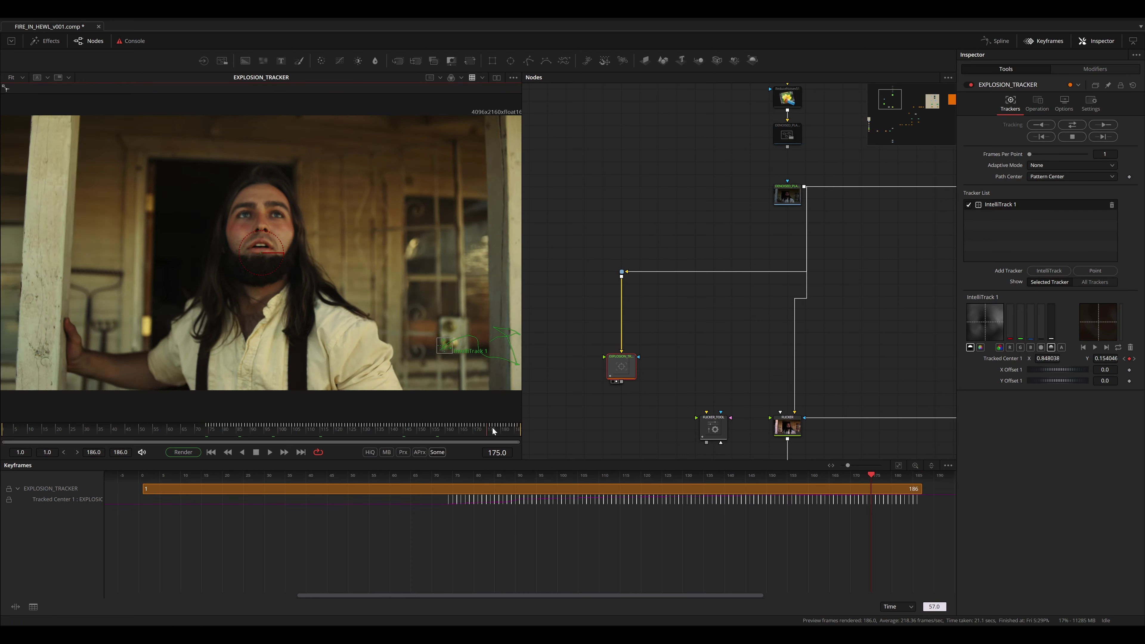
- Scrub through the track and delete the EXPLOSION_TRACKER keyframes before frame 93
left_click_drag(492, 427, 175, 434)
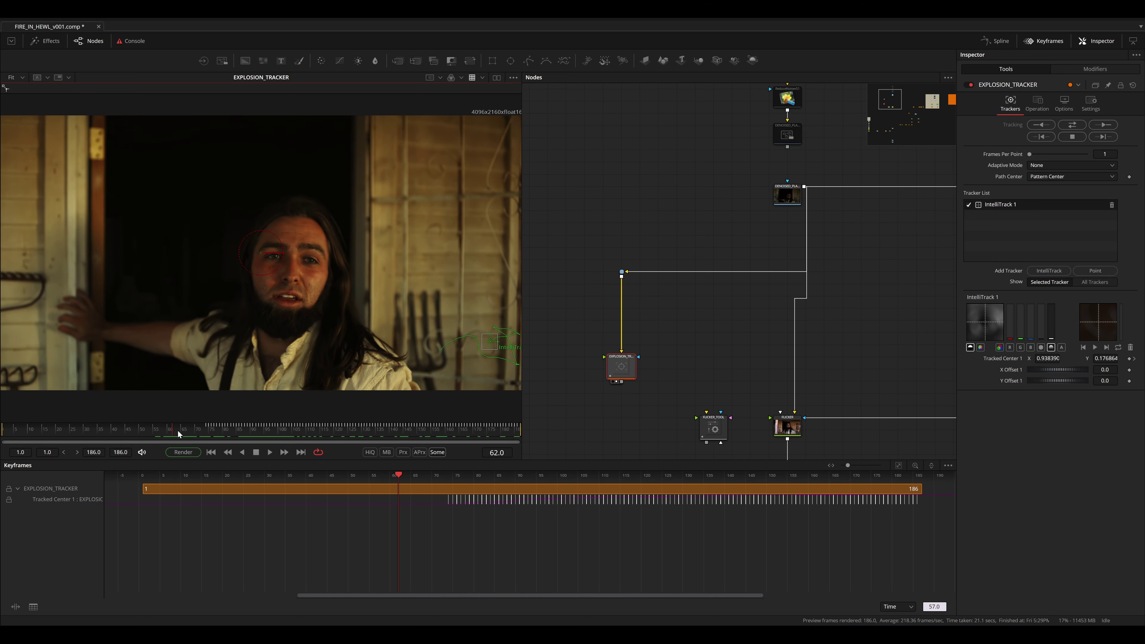
left_click_drag(446, 501, 430, 505)
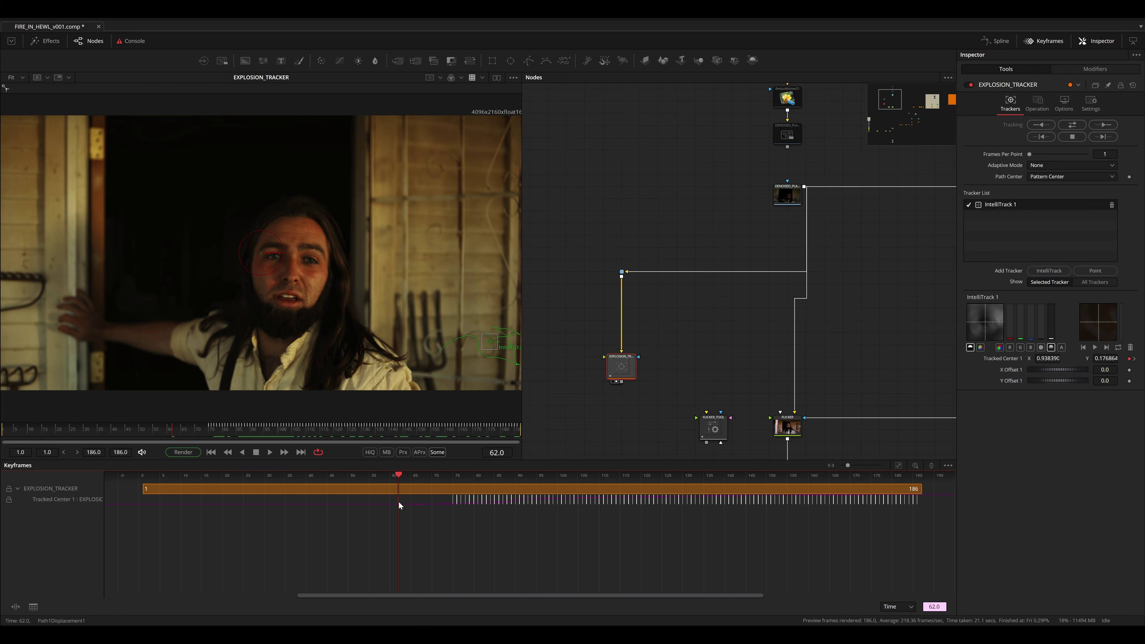
left_click_drag(180, 432, 293, 437)
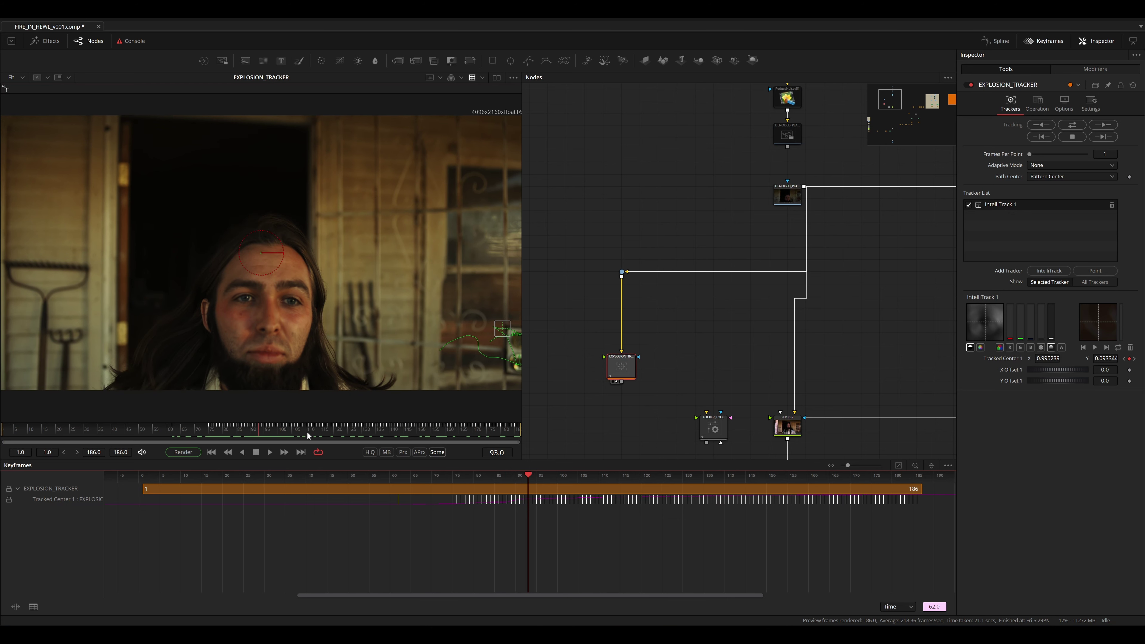
left_click_drag(435, 532, 398, 476)
key("Delete")
- Keyframe the IntelliTrack point by hand outside the image at frame 62, about X 1.146, Y -0.013, and save the composition
scroll(276, 327, "up", 2)
left_click_drag(275, 324, 367, 364)
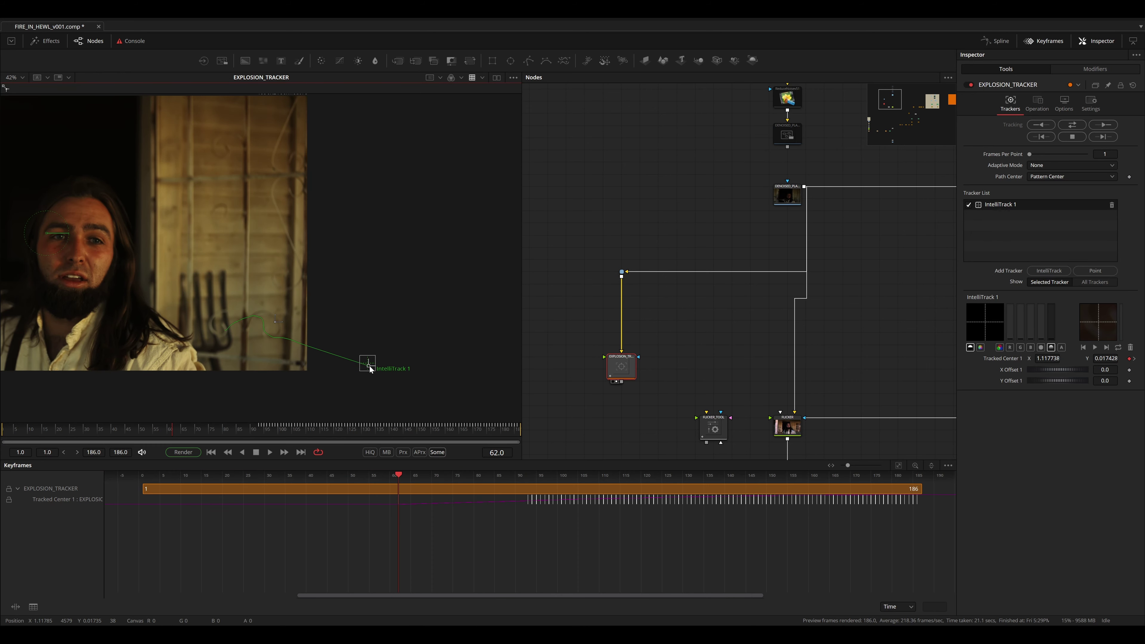
left_click(251, 435)
left_click_drag(253, 439, 175, 437)
left_click_drag(379, 375, 392, 380)
mouse_move(179, 435)
left_mouse_down()
mouse_move(261, 437)
mouse_move(176, 435)
left_mouse_up()
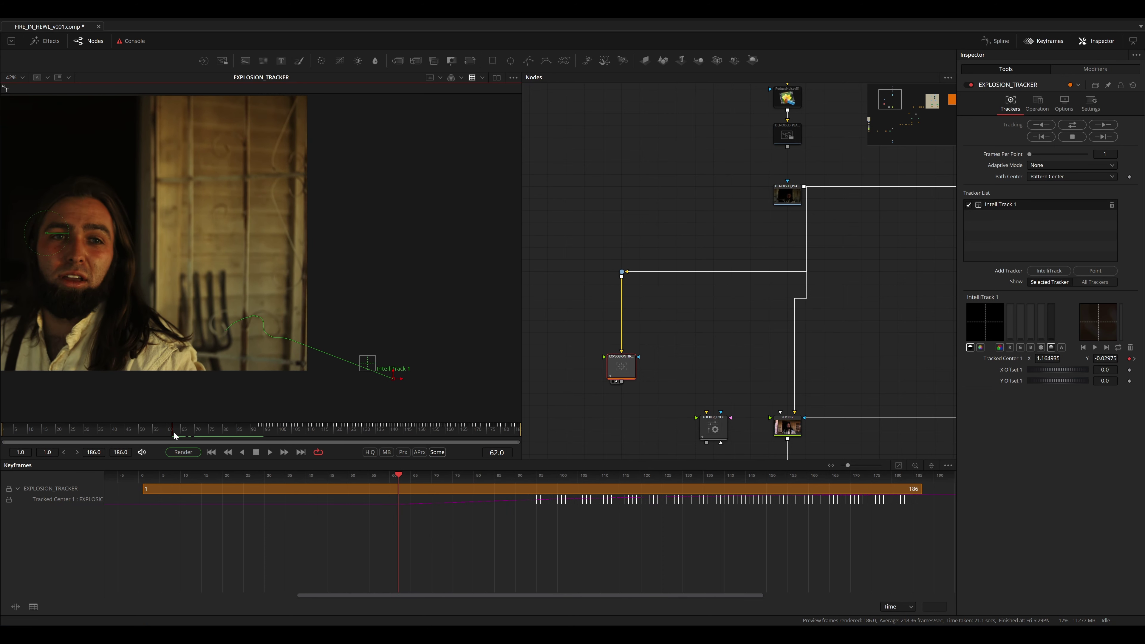
left_click_drag(394, 382, 384, 377)
mouse_move(172, 437)
left_mouse_down()
mouse_move(260, 433)
mouse_move(171, 436)
left_mouse_up()
key("ctrl+s")
- Move the EXPLOSION_TRACKER node down to the explosion chain, directly above the Transform node
mouse_move(626, 361)
left_mouse_down()
mouse_move(675, 280)
mouse_move(696, 307)
mouse_move(758, 228)
mouse_move(645, 372)
left_mouse_up()
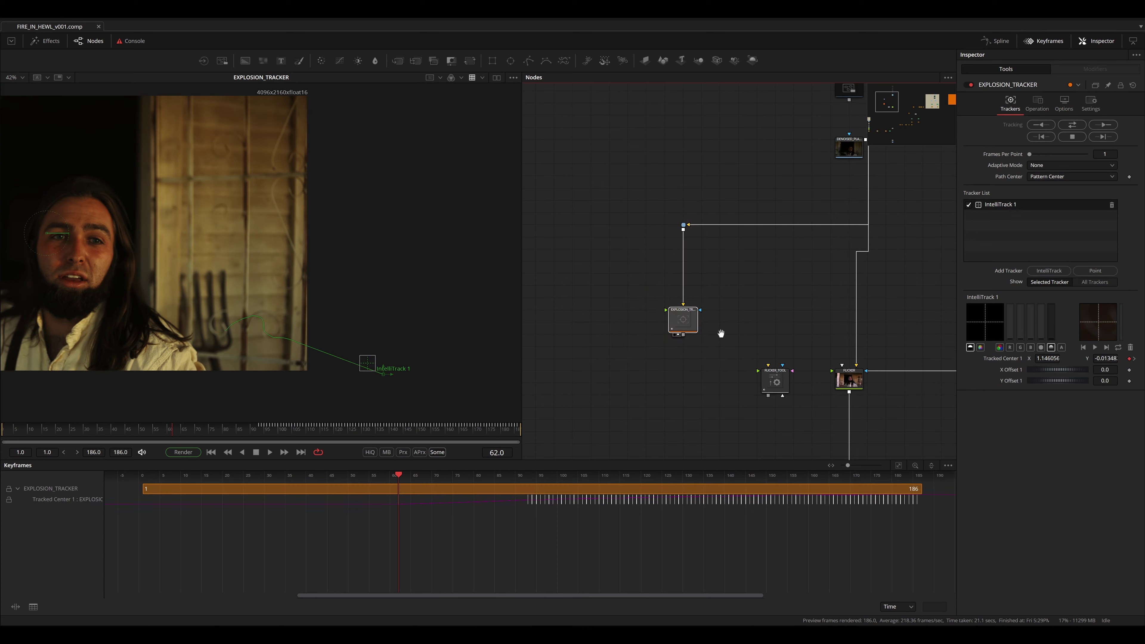
left_click_drag(735, 315, 818, 118)
left_click_drag(731, 182, 732, 327)
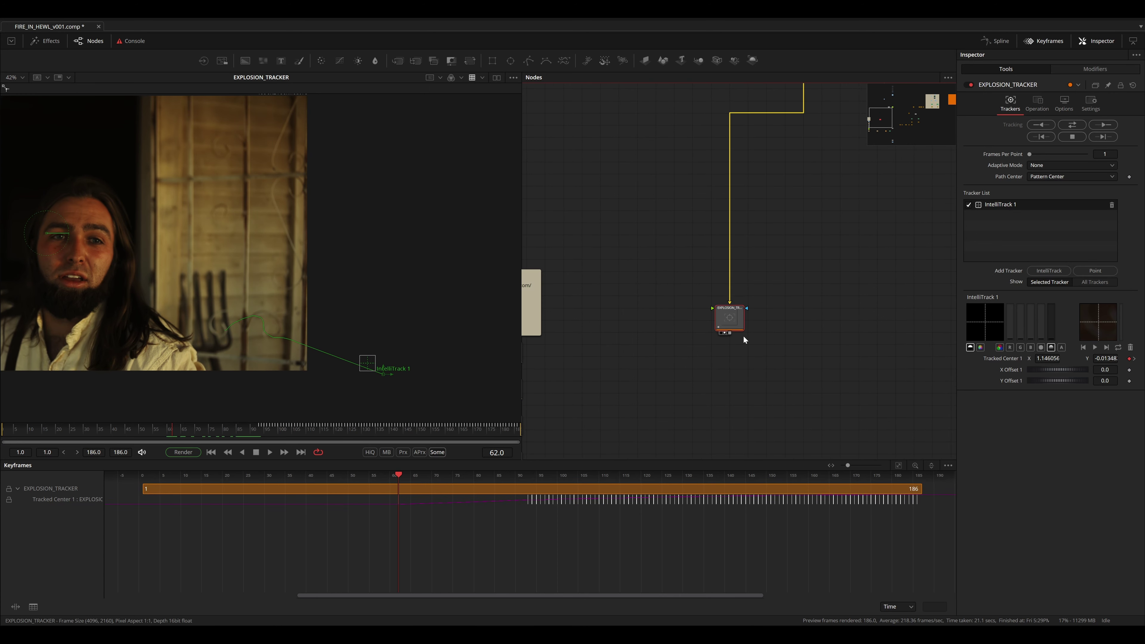
scroll(744, 315, "down", 3)
left_click_drag(746, 223, 671, 283)
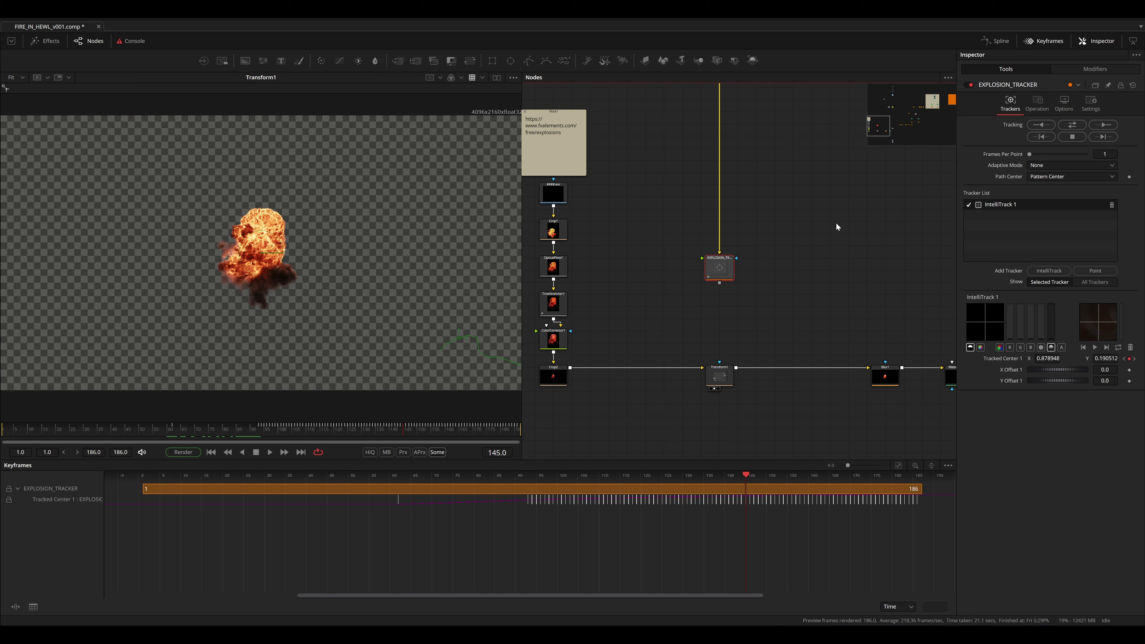
- Rename the EXPLOSION_TRACKER IntelliTrack path modifier as doorknob
left_click(1085, 68)
right_click(1001, 86)
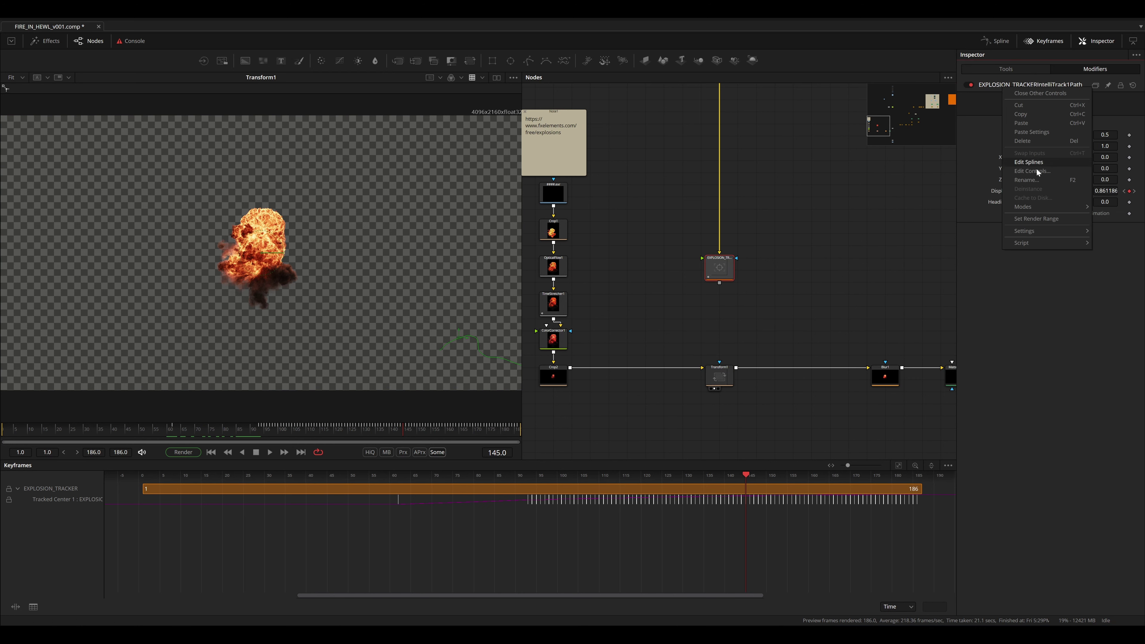
left_click(1022, 179)
type("d")
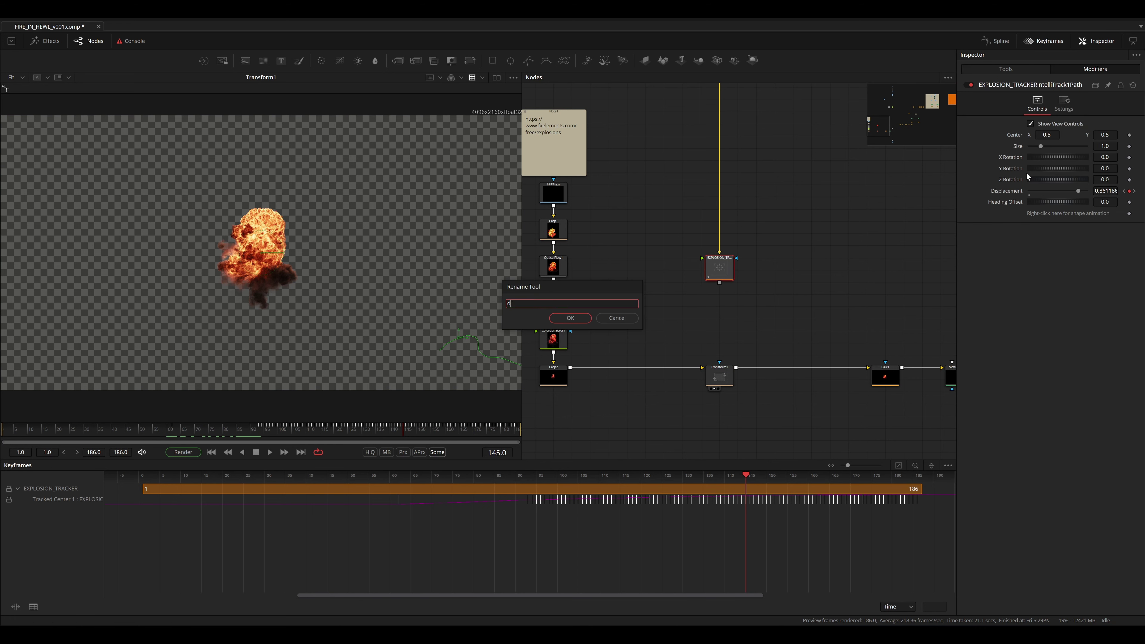
type("oorknob")
key("Return")
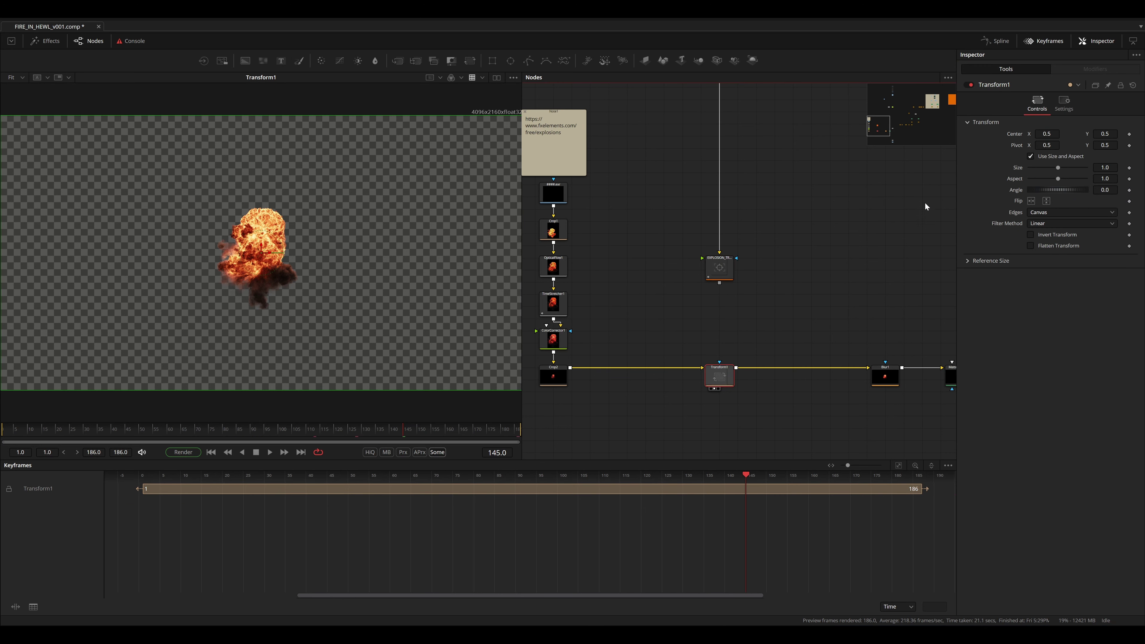
- Connect the Center of the explosion's Transform node to the doorknob path's Position
right_click(1019, 134)
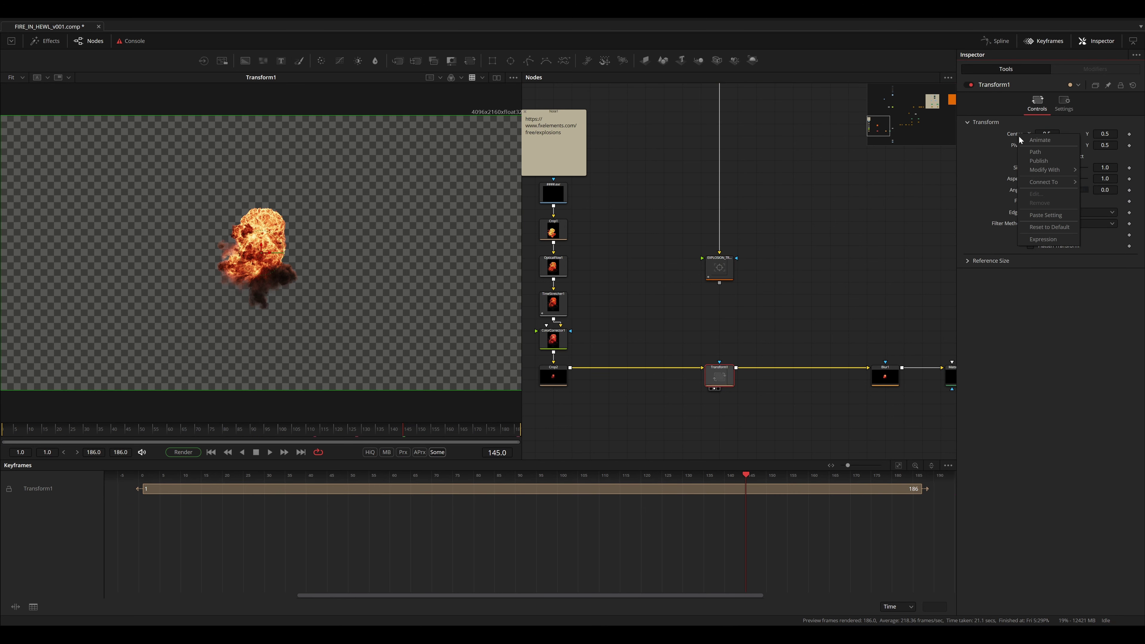
mouse_move(1051, 181)
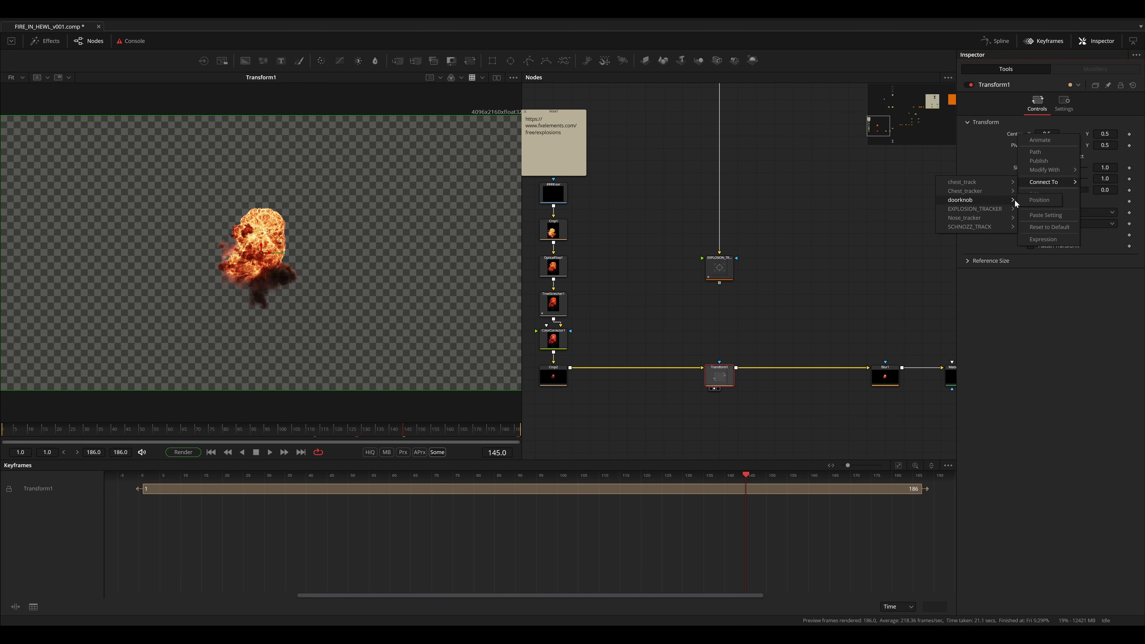
left_click(1040, 199)
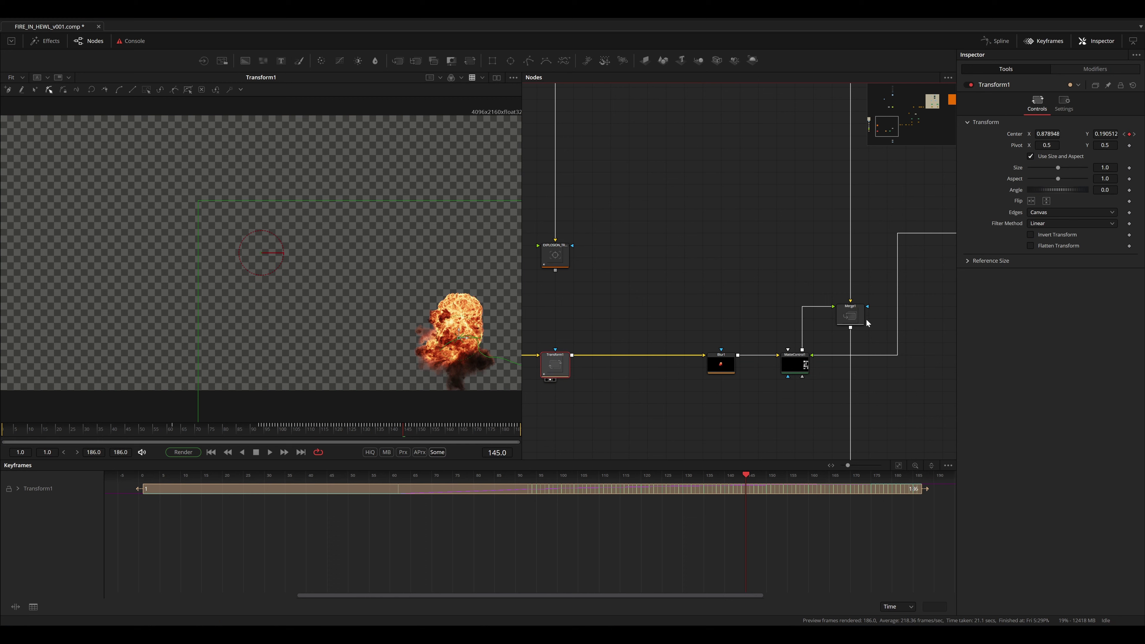
- View Merge1 and lower its Blend to 0.112
left_click(851, 316)
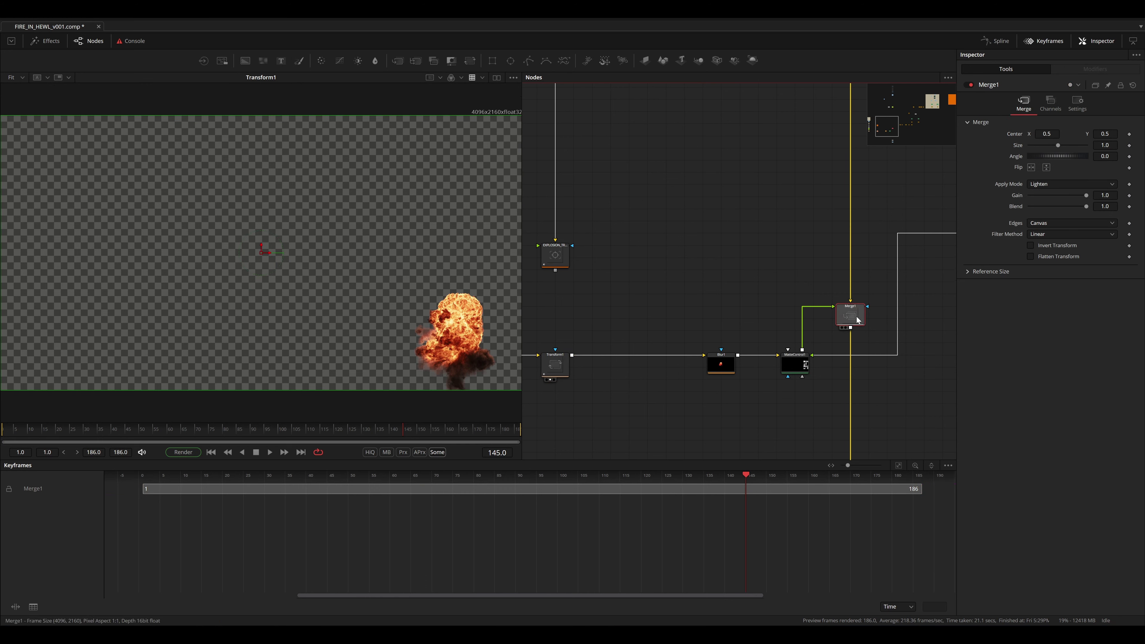
key("1")
scroll(743, 304, "left", 2)
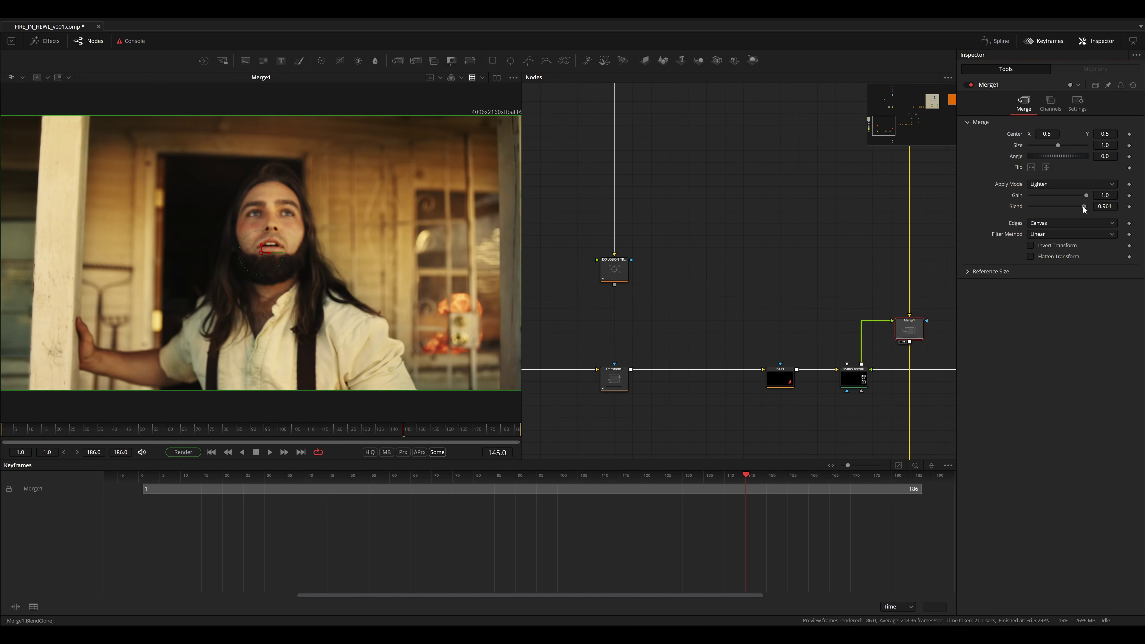
left_click_drag(1084, 207, 1042, 208)
left_click(1105, 206)
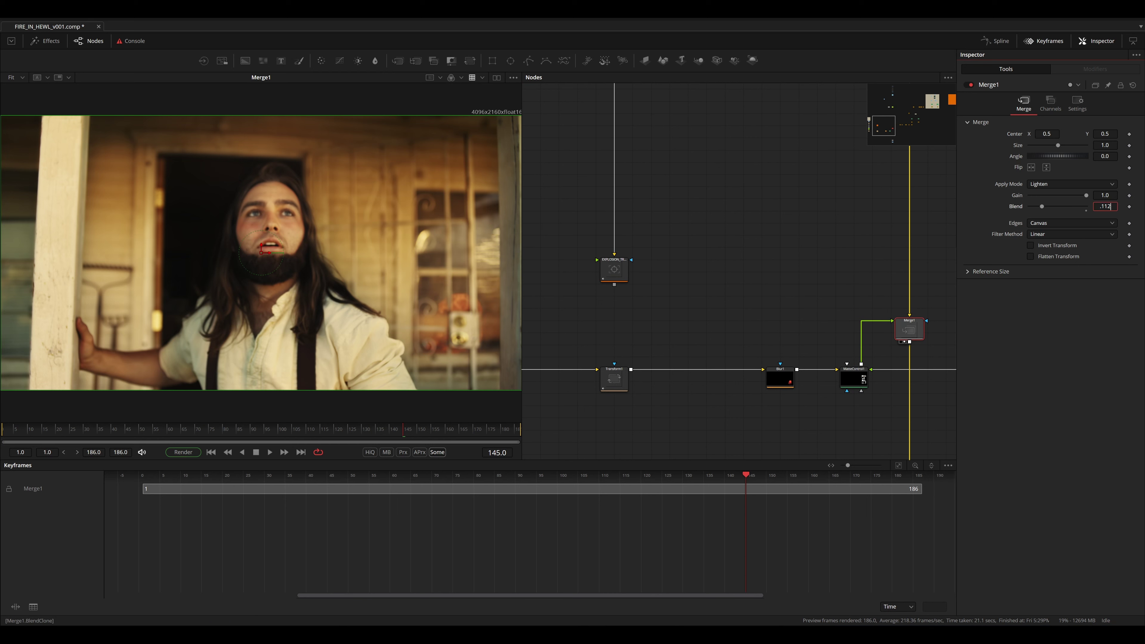
type(".112")
key("Return")
- Offset the doorknob path's Center upward to Y 0.719 over the window and scale Transform1 to about 2.97
left_click(614, 378)
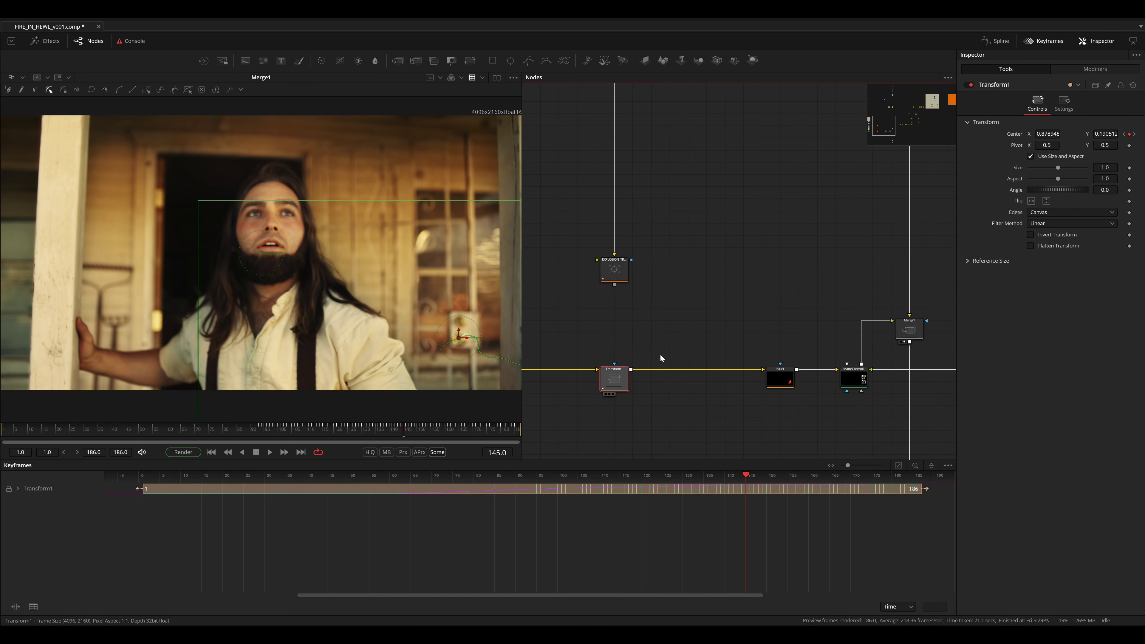
left_click(1080, 69)
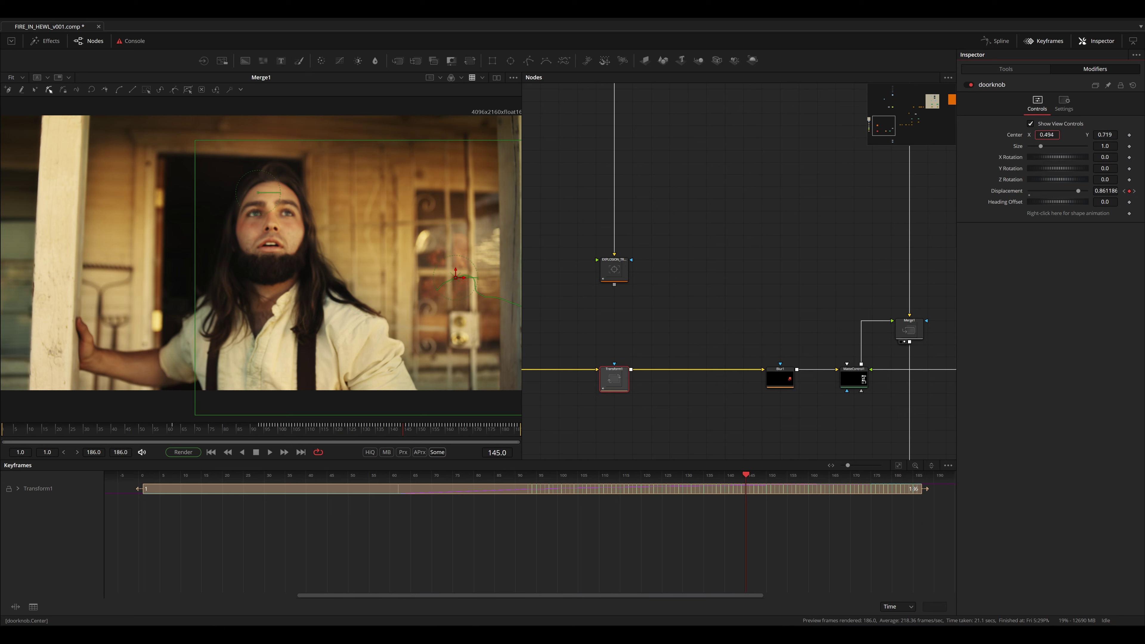
left_click(1006, 69)
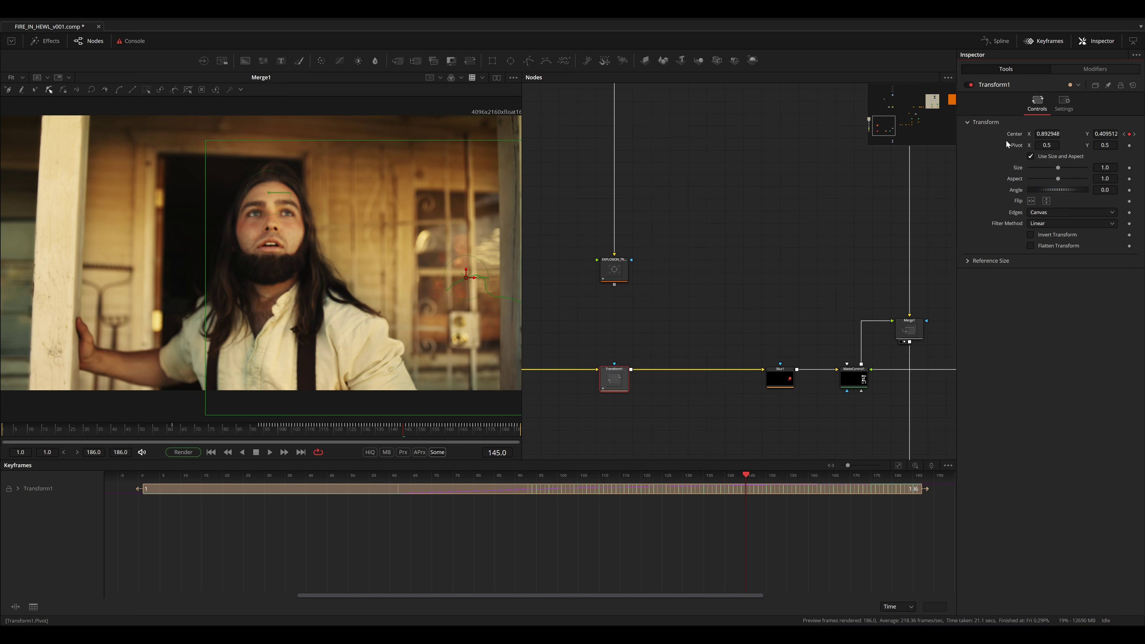
left_click_drag(1058, 168, 1071, 167)
left_click_drag(397, 429, 355, 425)
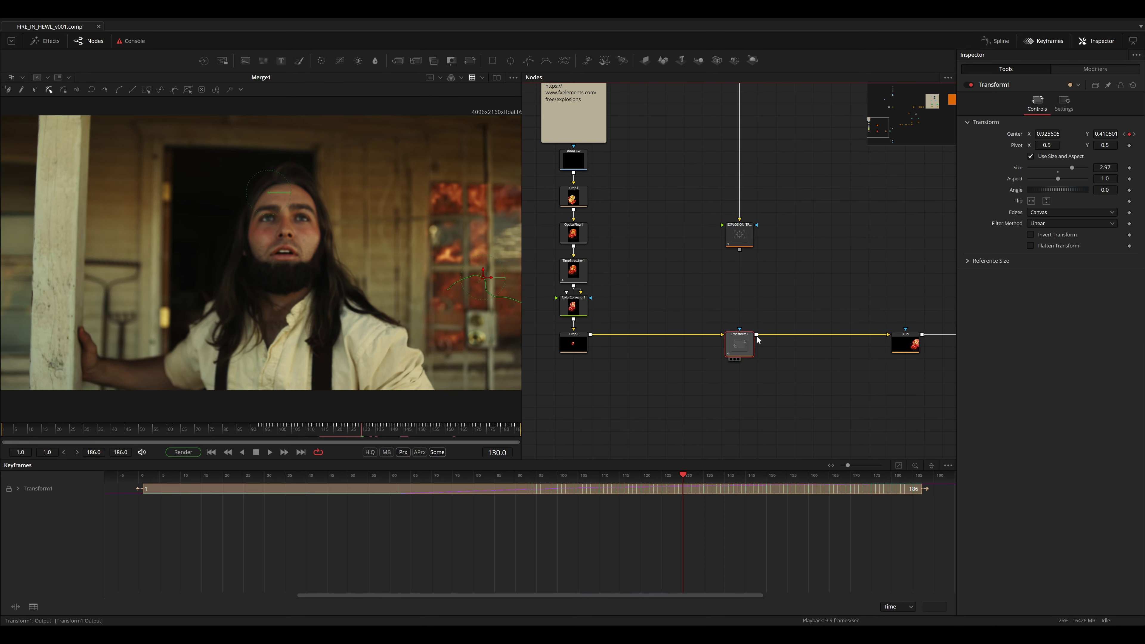
- Enable Motion Blur on Transform1 with Quality 6
left_click(1064, 105)
left_click(1039, 217)
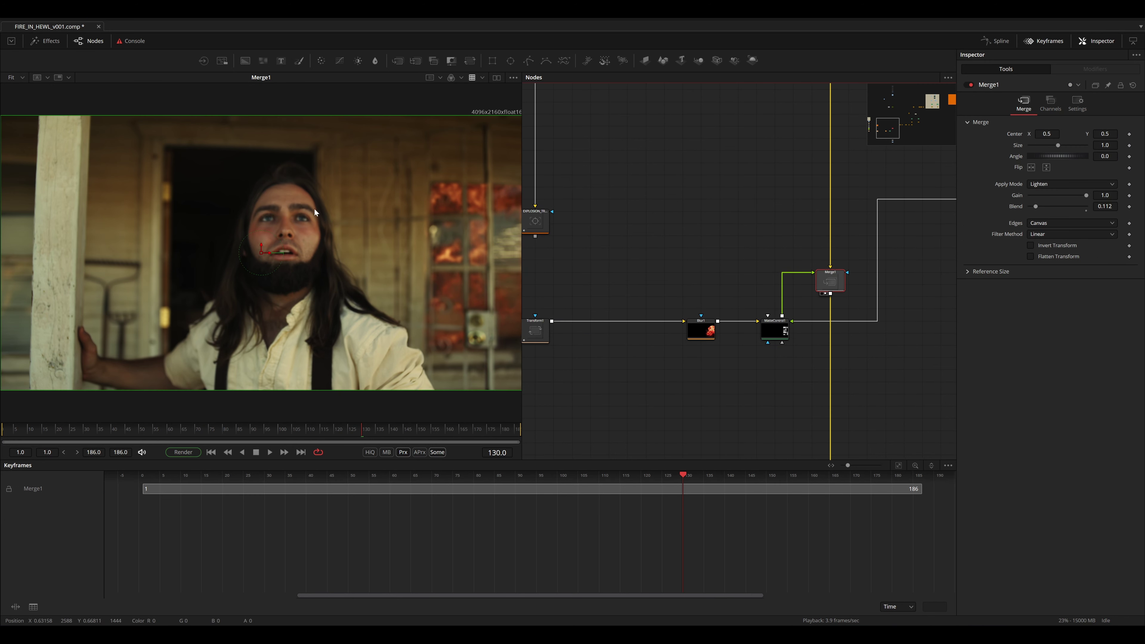
left_click(540, 325)
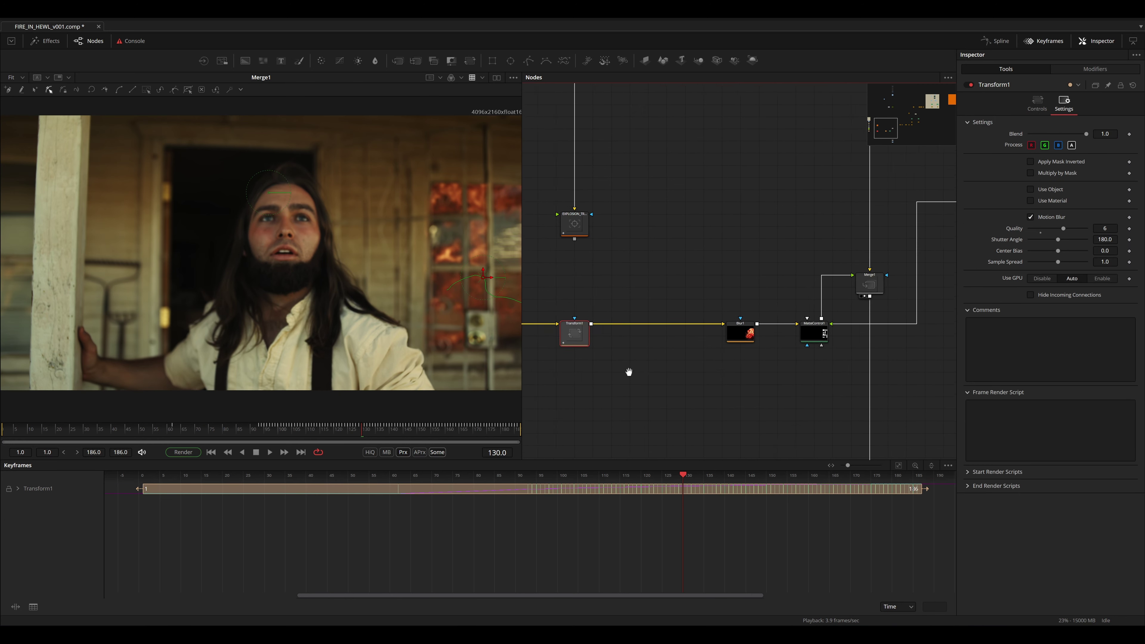
left_click(1093, 68)
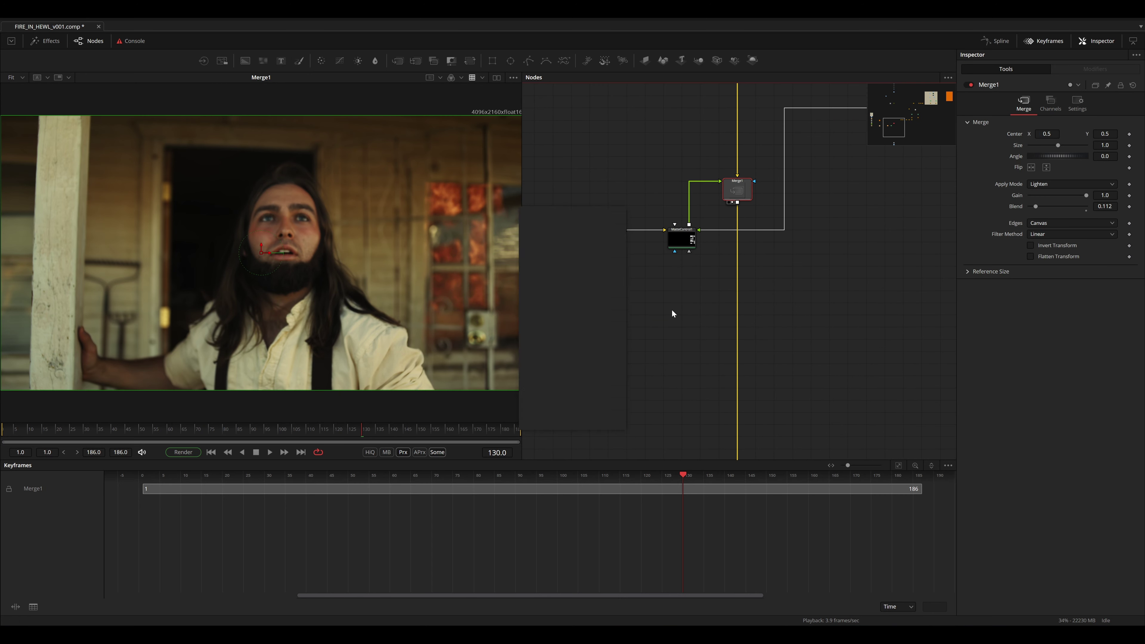
- Add an XGlow fed by the matte control, merge it over the plate below Merge1, and set that merge's Alpha Gain to 0
type("xglow")
key("Return")
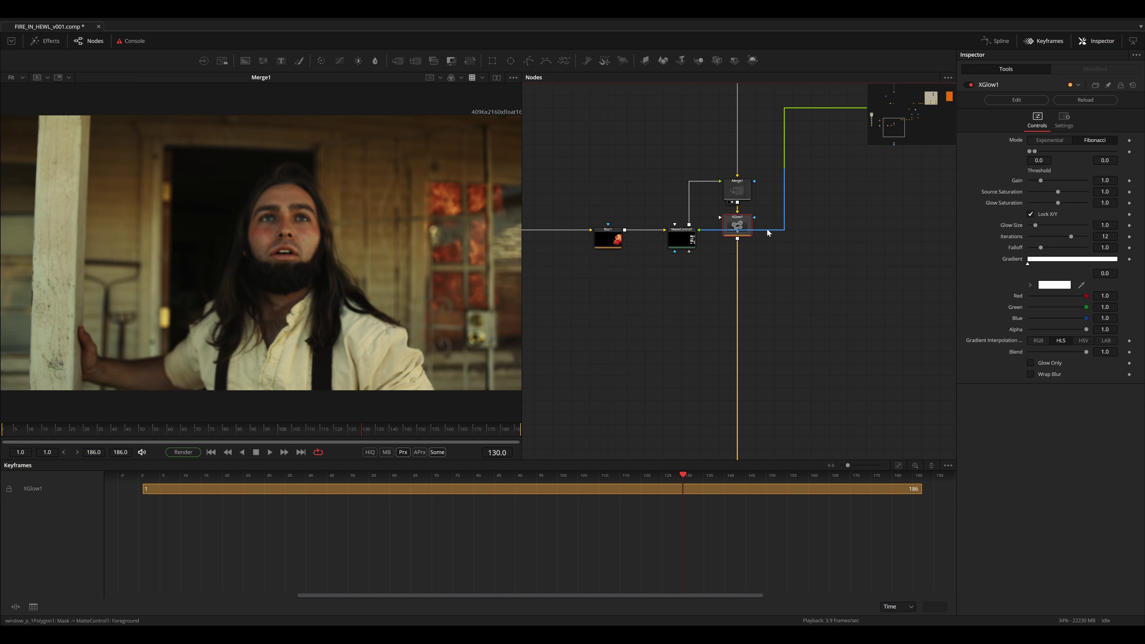
left_click_drag(742, 228, 738, 203)
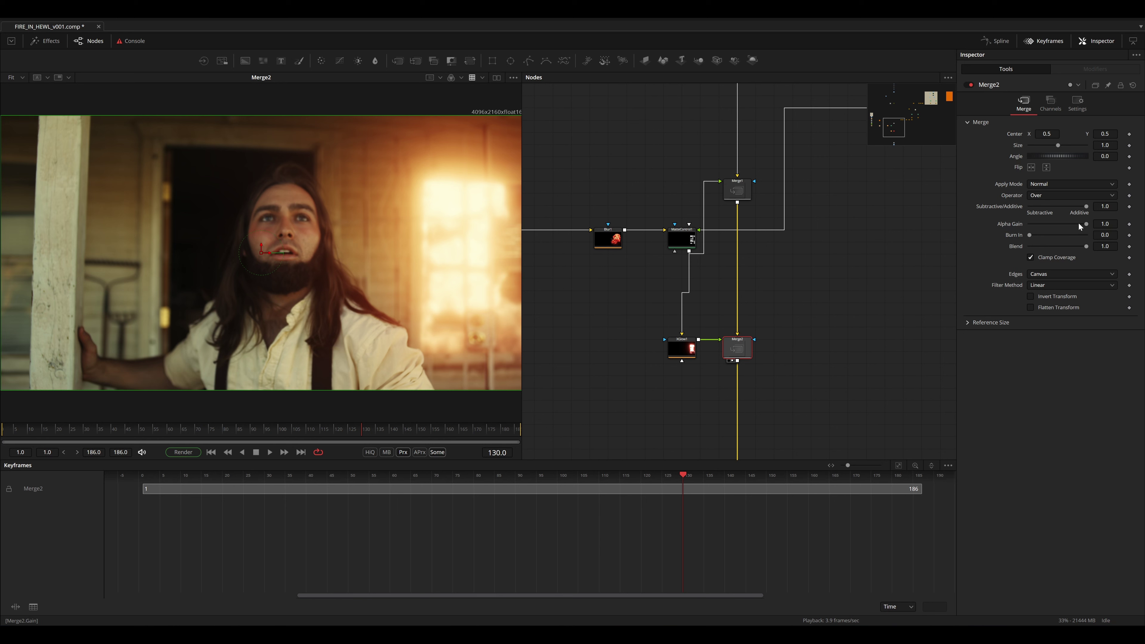
left_click_drag(1084, 225, 1009, 227)
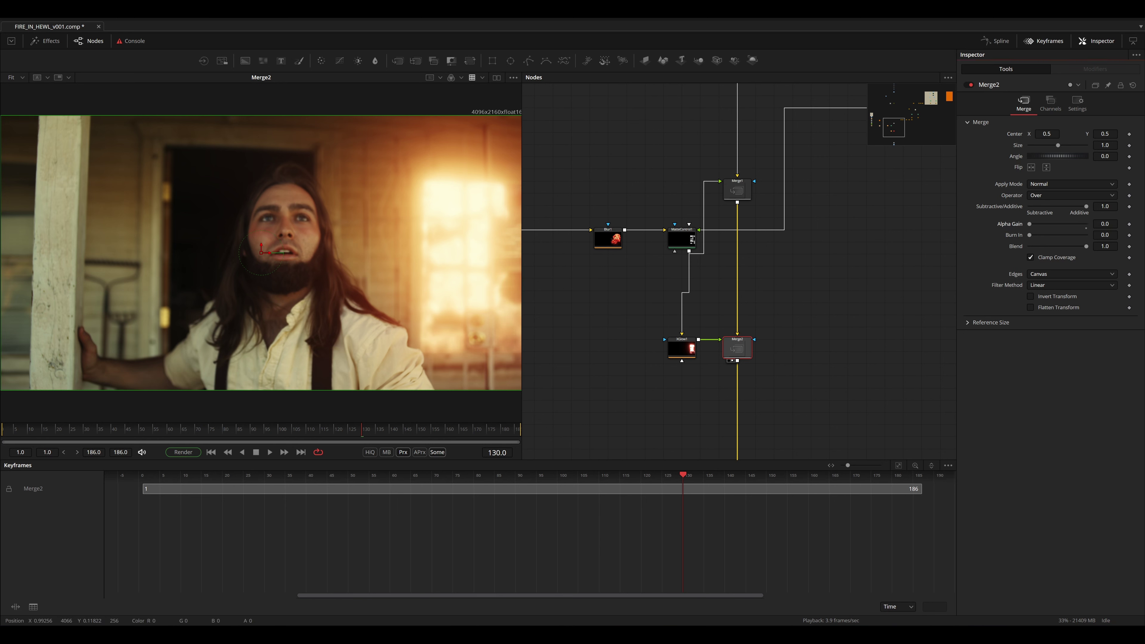
- Reduce the XGlow Iterations to 8 and lower the Merge2 Blend to 0.032
left_click(676, 348)
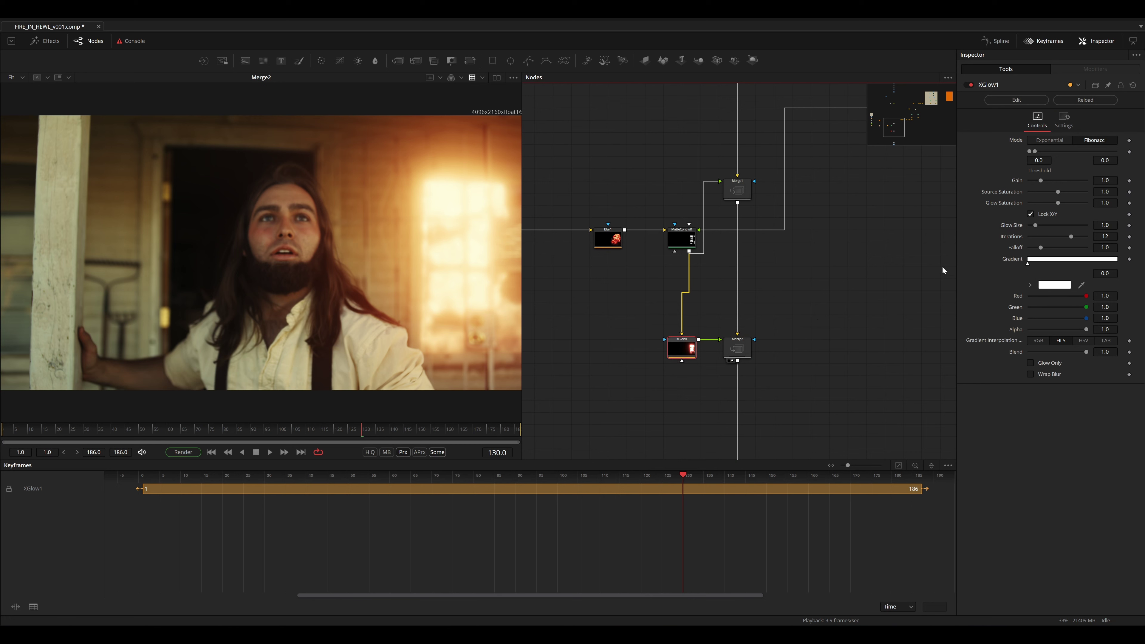
left_click(1105, 236)
key("Return")
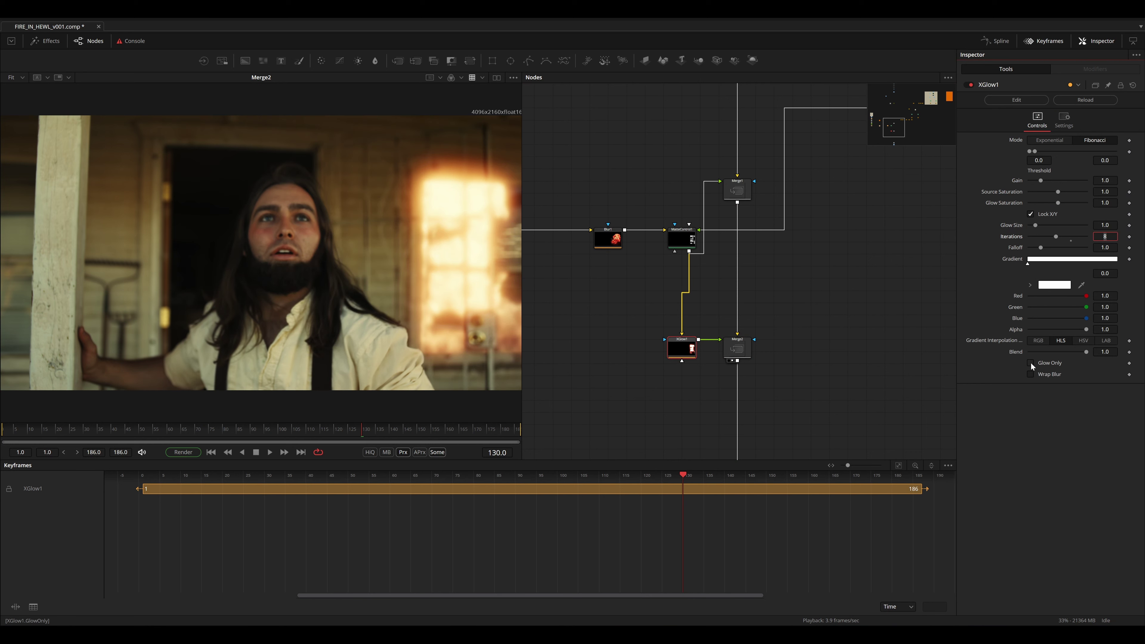
left_click(739, 349)
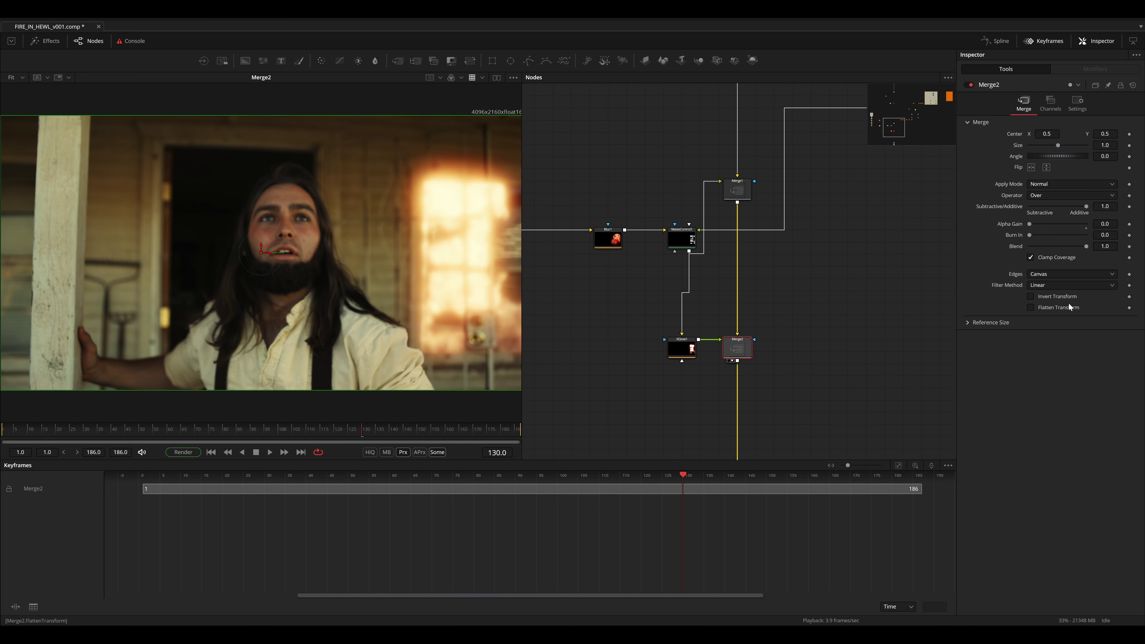
left_click_drag(1085, 247, 1030, 248)
left_click(1128, 246)
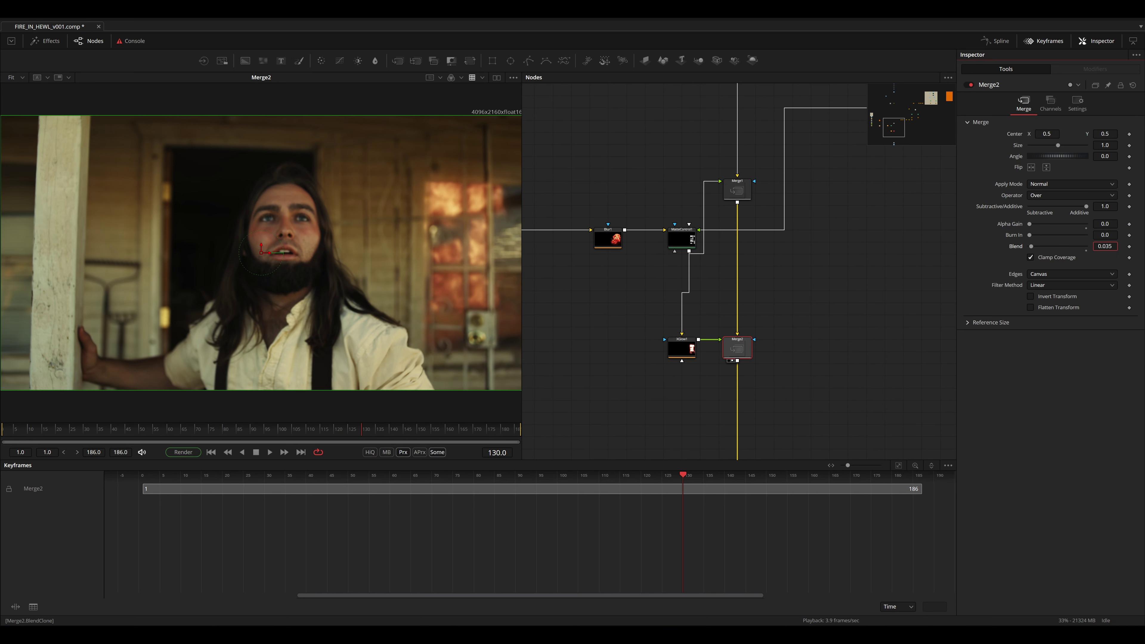
left_click(737, 355)
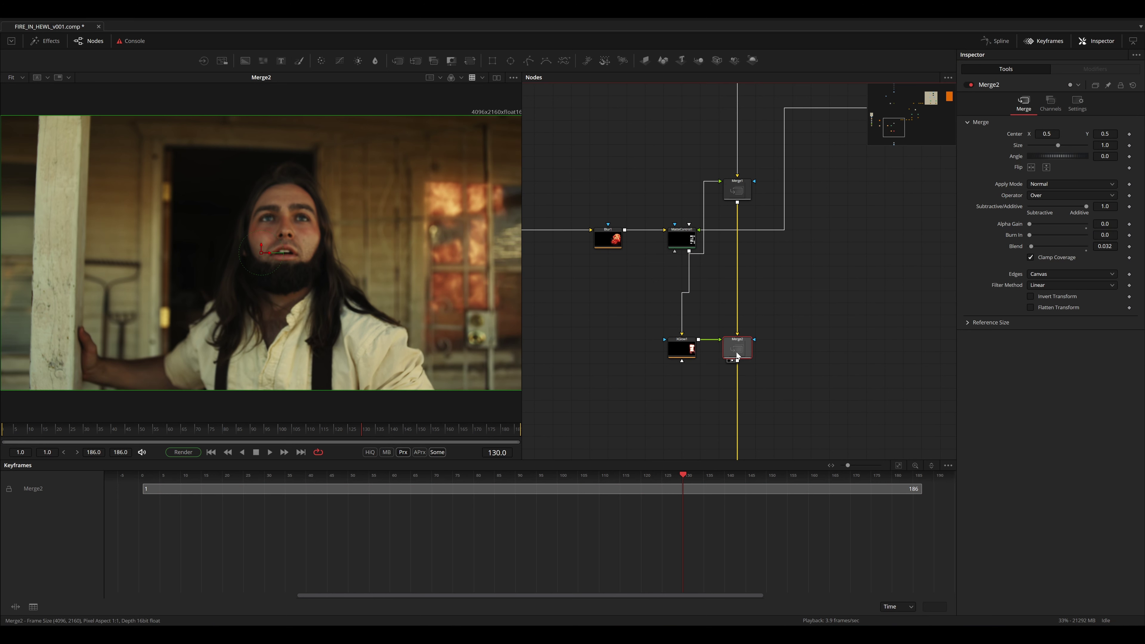
- Add a Soft Glow fed by the matte control, merge it below Merge2, and set the new merge's Alpha Gain to 0
key("shift+space")
type("soft")
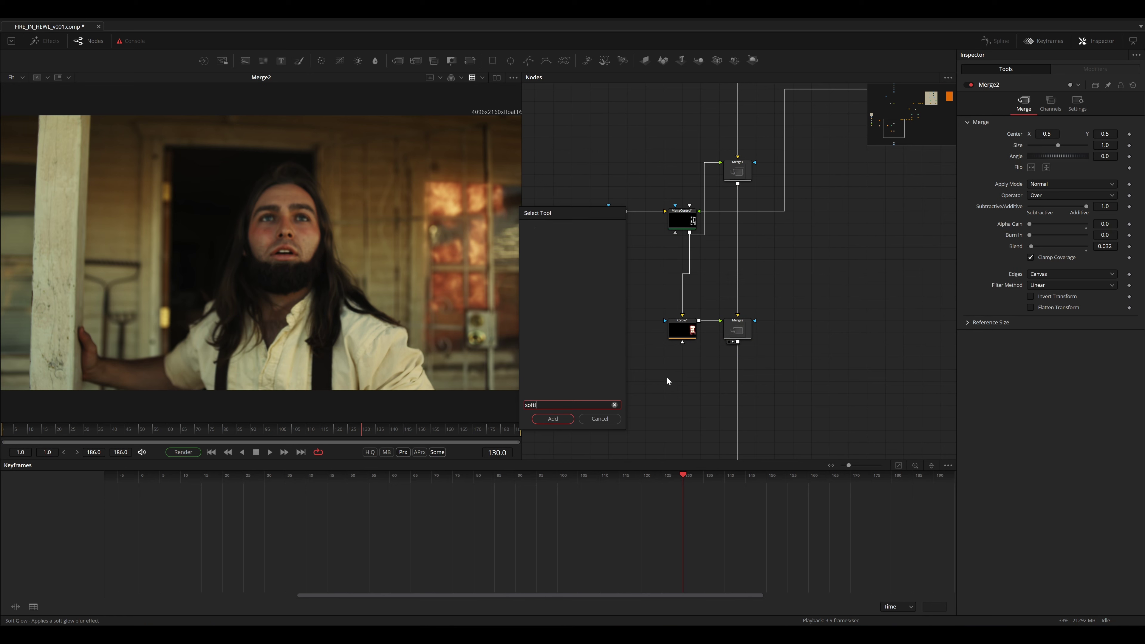
key("Return")
left_click_drag(680, 381, 736, 343)
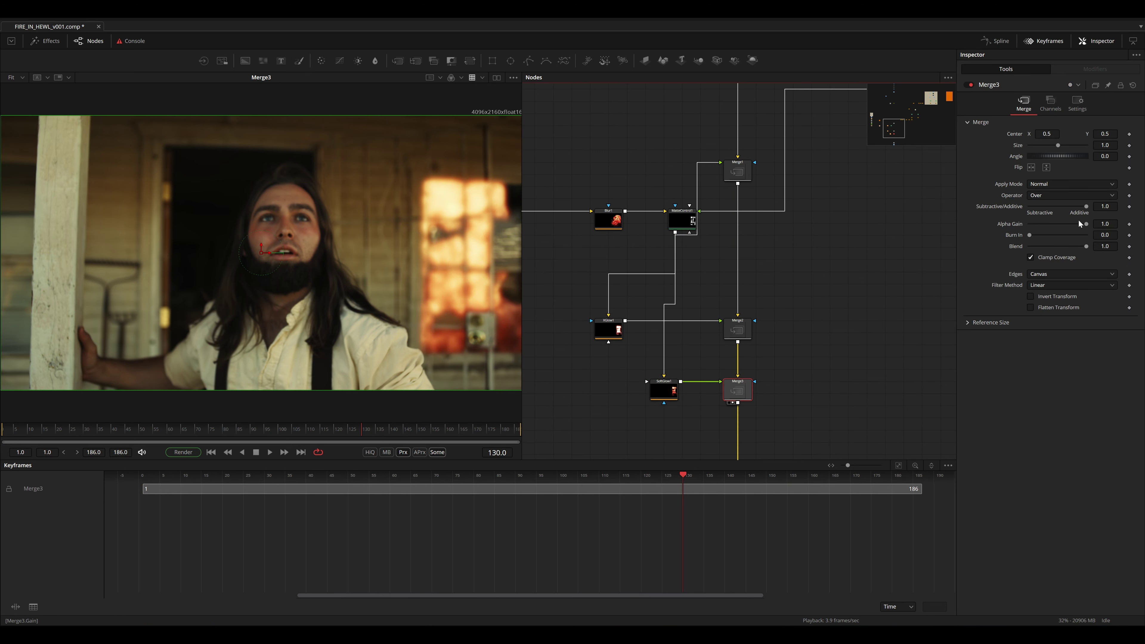
left_click_drag(1081, 223, 992, 225)
left_click(1103, 246)
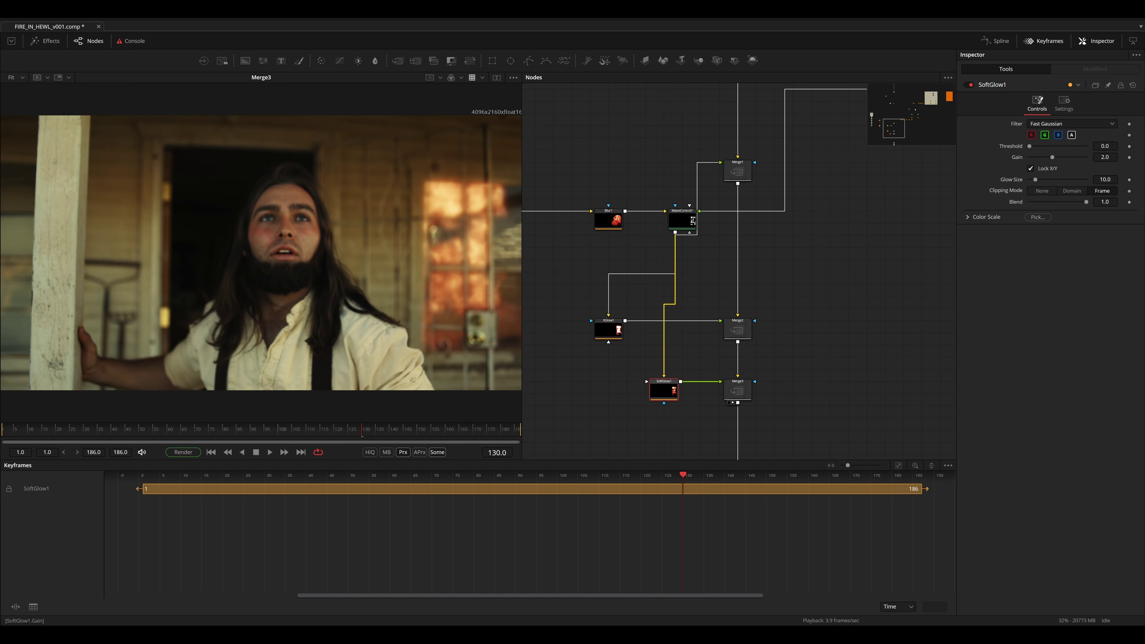
- Lower the SoftGlow1 Gain to 1.67
left_click_drag(1052, 158, 1052, 157)
type("1.67")
key("Tab")
type("1")
key("Return")
left_click(737, 391)
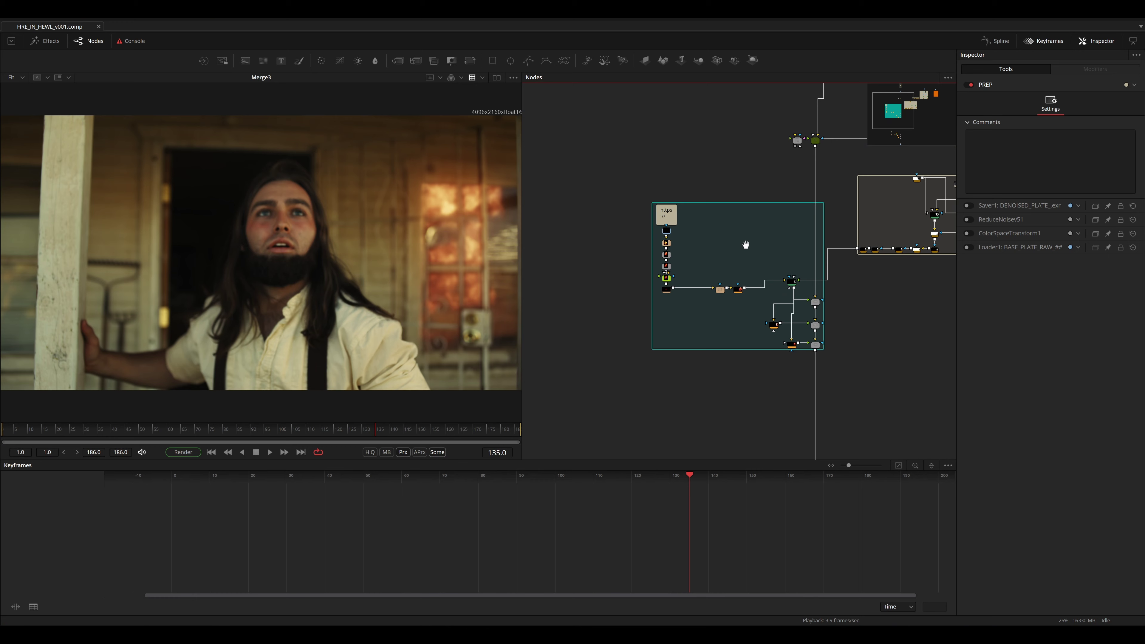
- Duplicate the explosion group's transform, blur, matte control, glow and merge nodes beside the left window mask and wire them into the main chain
left_click_drag(833, 229, 683, 265)
left_click_drag(843, 253, 637, 331)
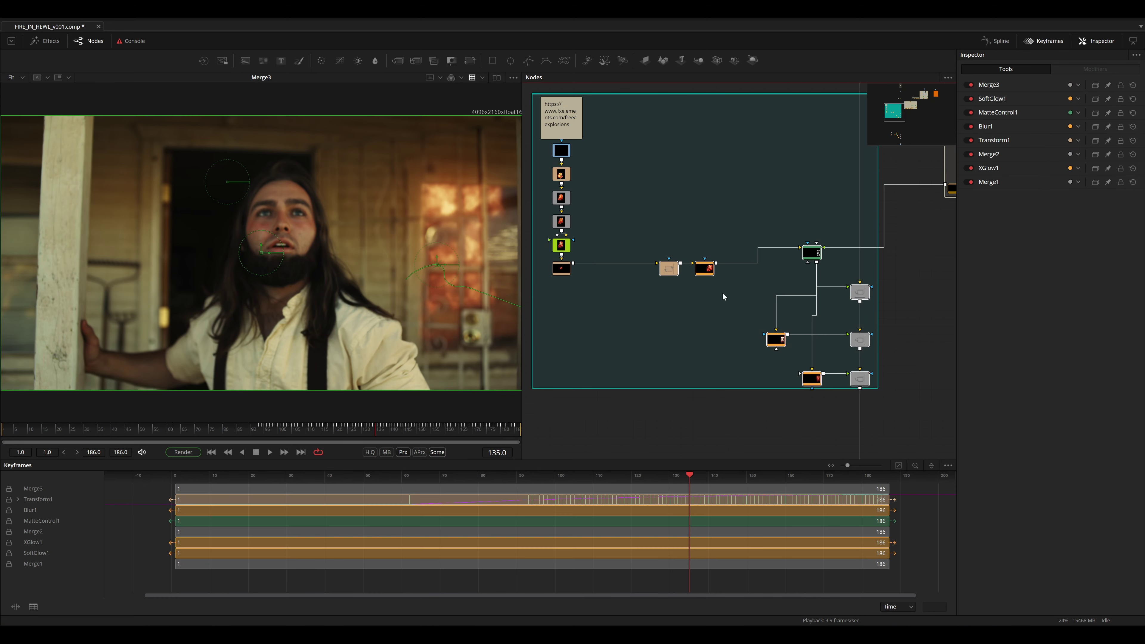
scroll(779, 282, "down", 10)
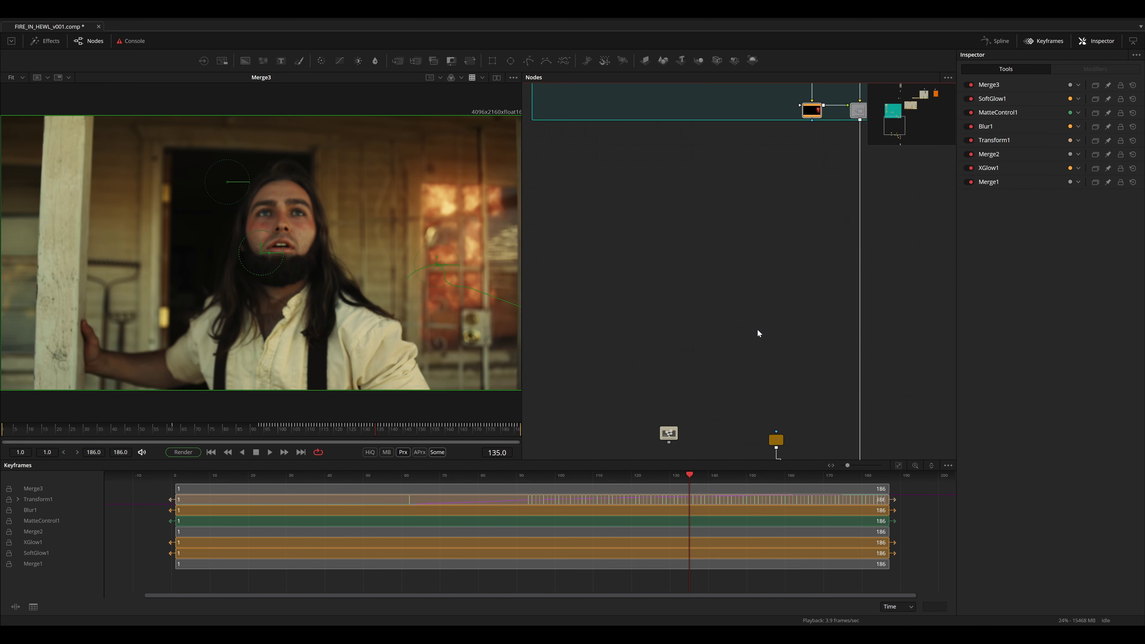
left_click(790, 256)
scroll(816, 312, "up", 2)
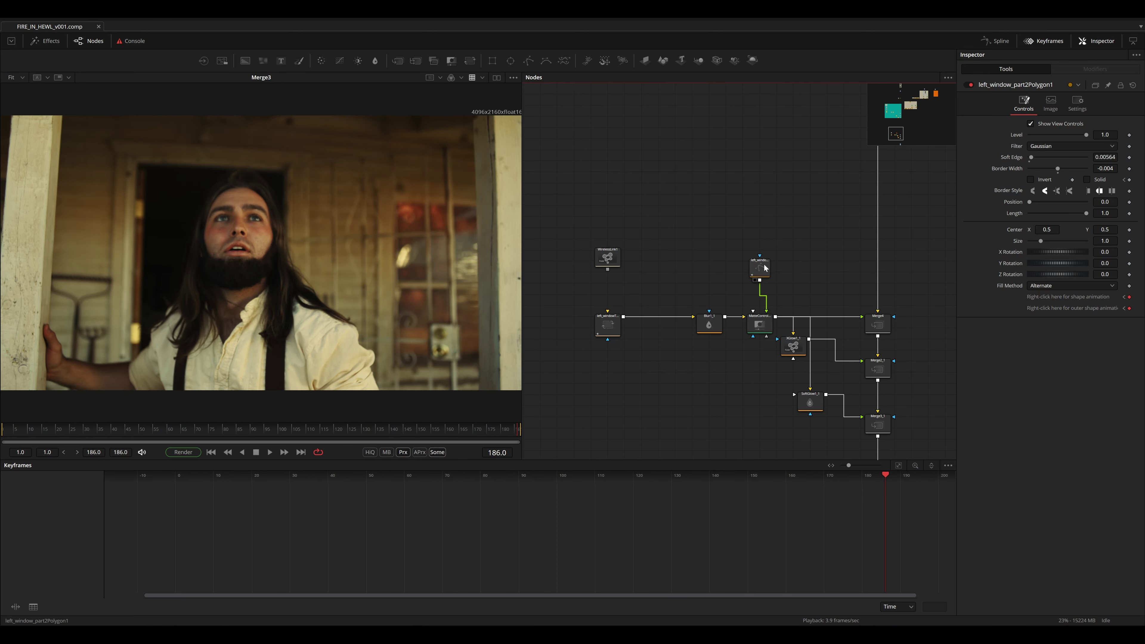
- Select the left_window_part2Polygon1 mask and scrub back through the shot to check its placement on the left window
left_click(763, 269)
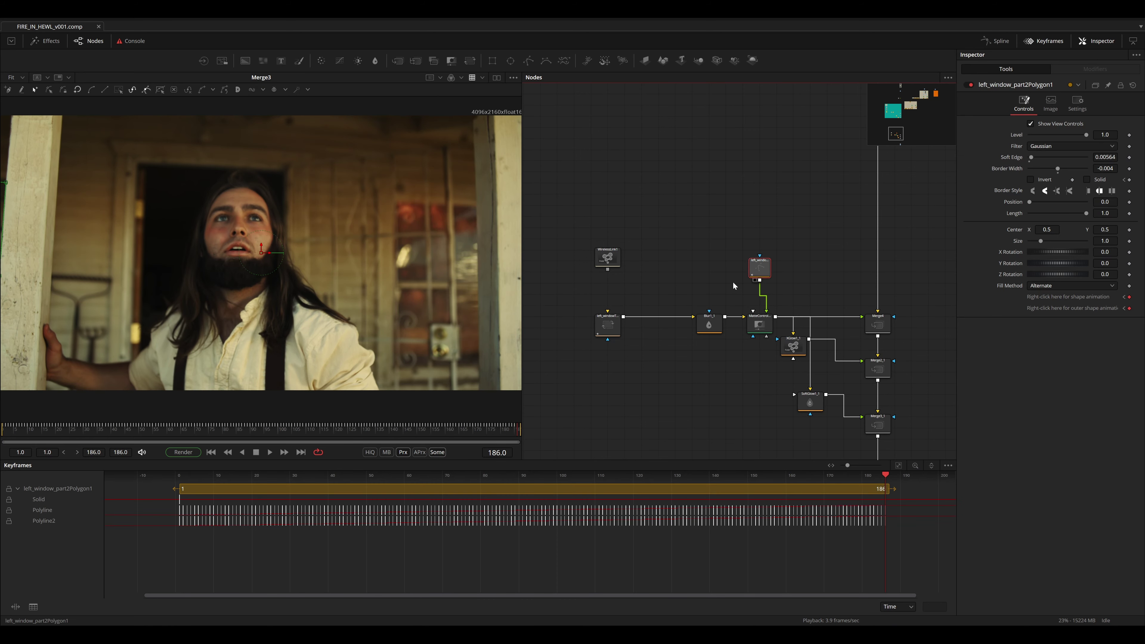
left_click(457, 431)
left_click(394, 428)
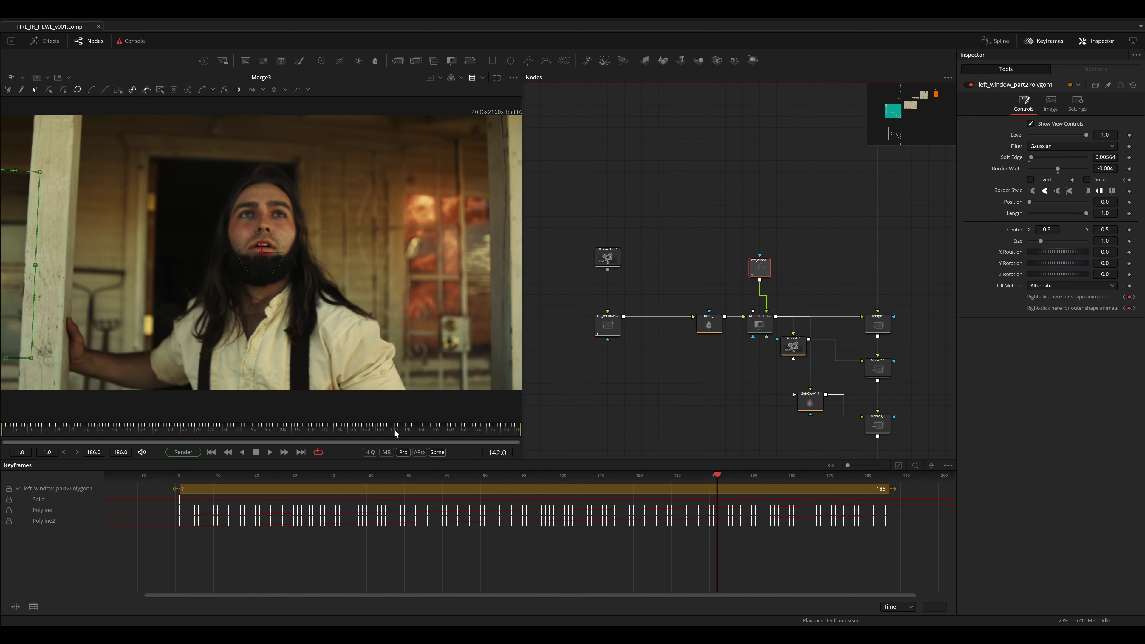
left_click(348, 428)
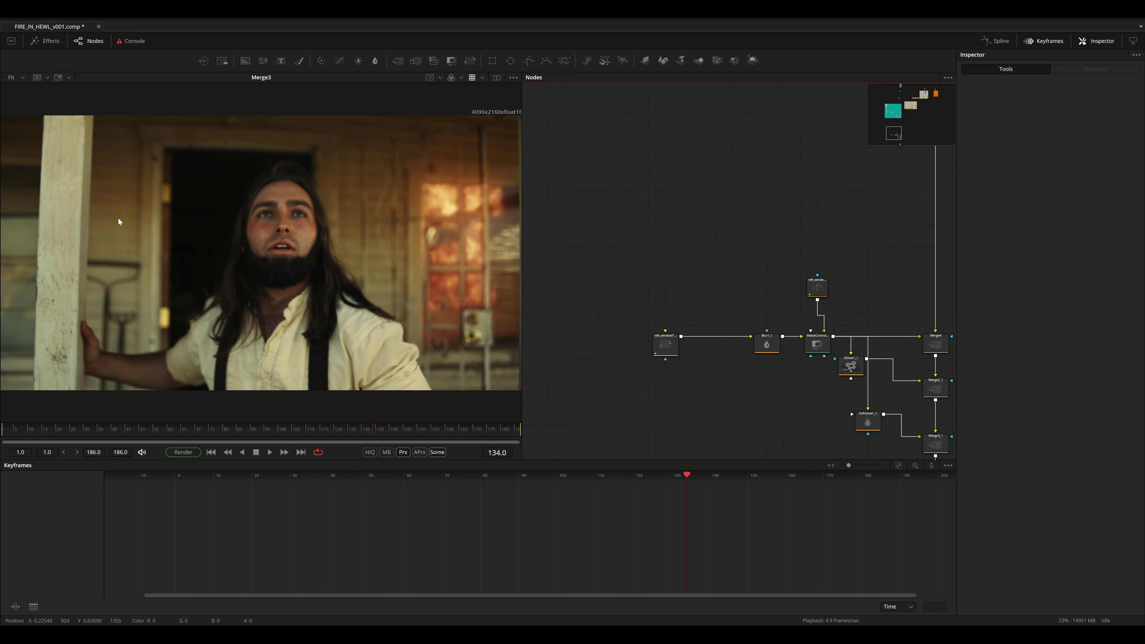
- Add a Wireless Link above the left window nodes, link it to Loader2 and name it base_PLATE
key("shift+space")
type("wire")
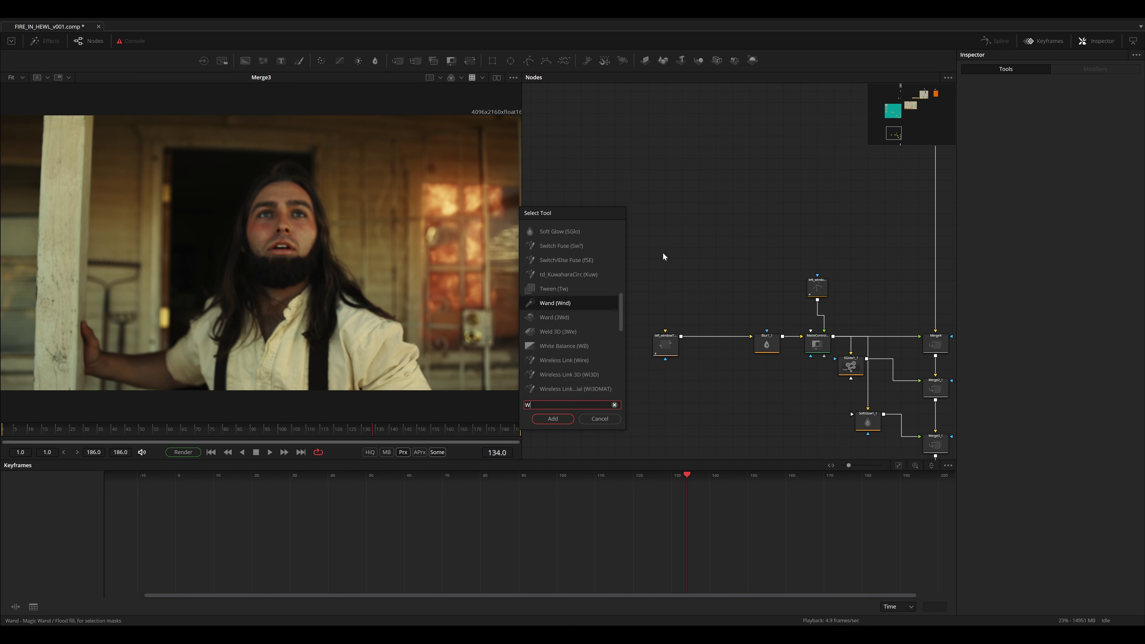
key("Return")
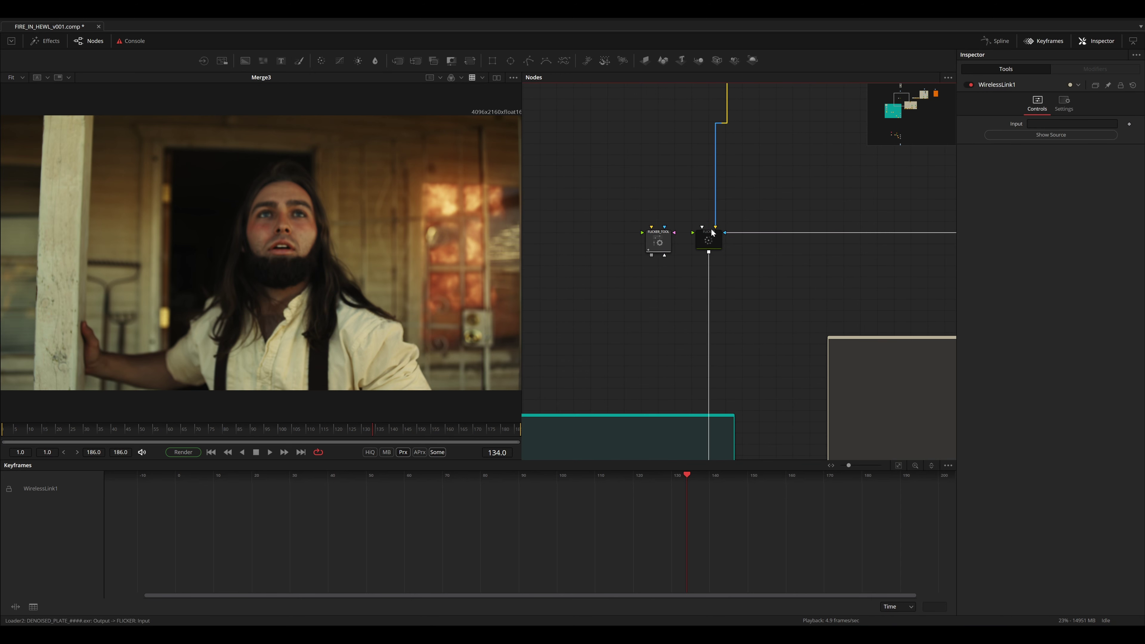
left_click_drag(709, 270, 1072, 124)
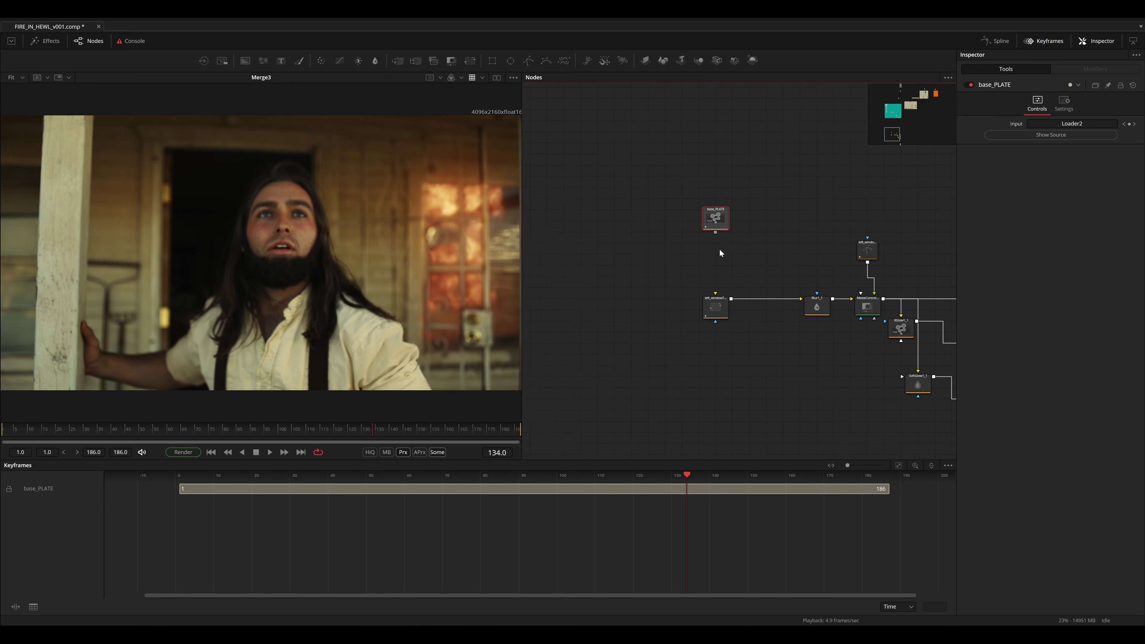
- Add a Tracker fed by base_PLATE and rename it left_window_track
key("shift+space")
type("track")
key("Return")
key("F2")
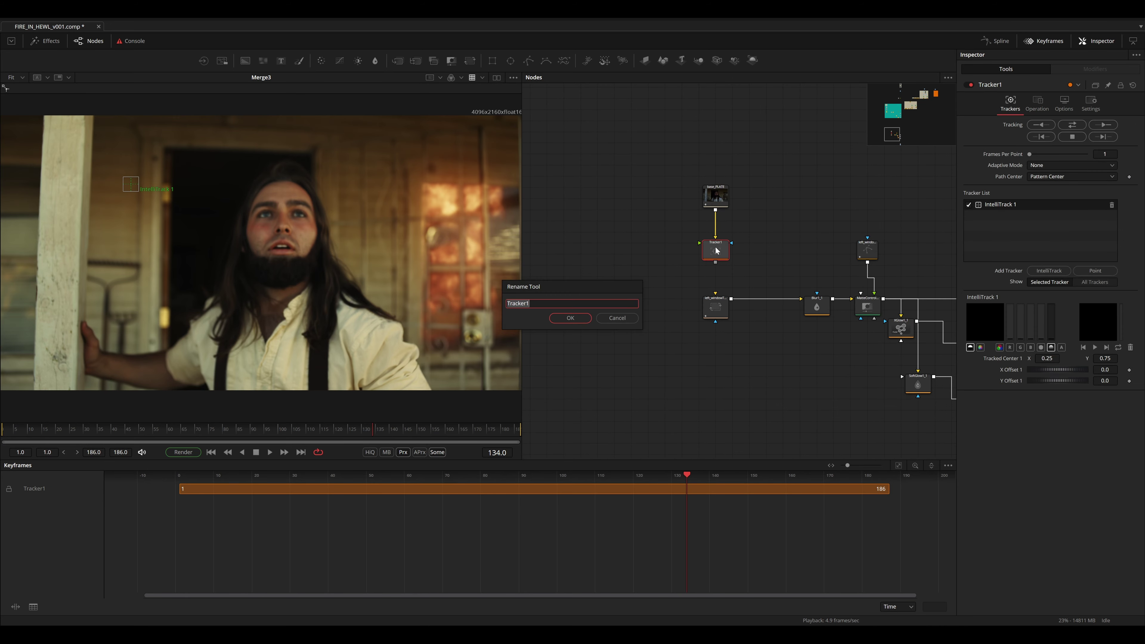
type("left_window_track")
key("Return")
- Place the tracker on the upper corner of the door frame, track it in both directions and scrub through the result
scroll(164, 174, "up", 3)
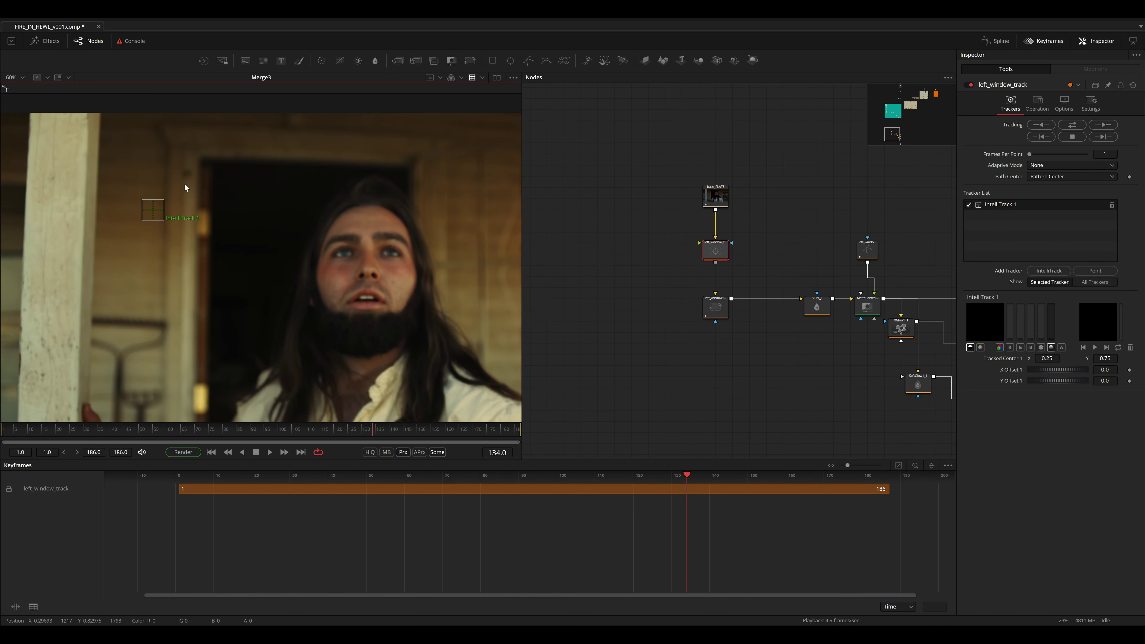
left_click_drag(155, 209, 187, 177)
key("1")
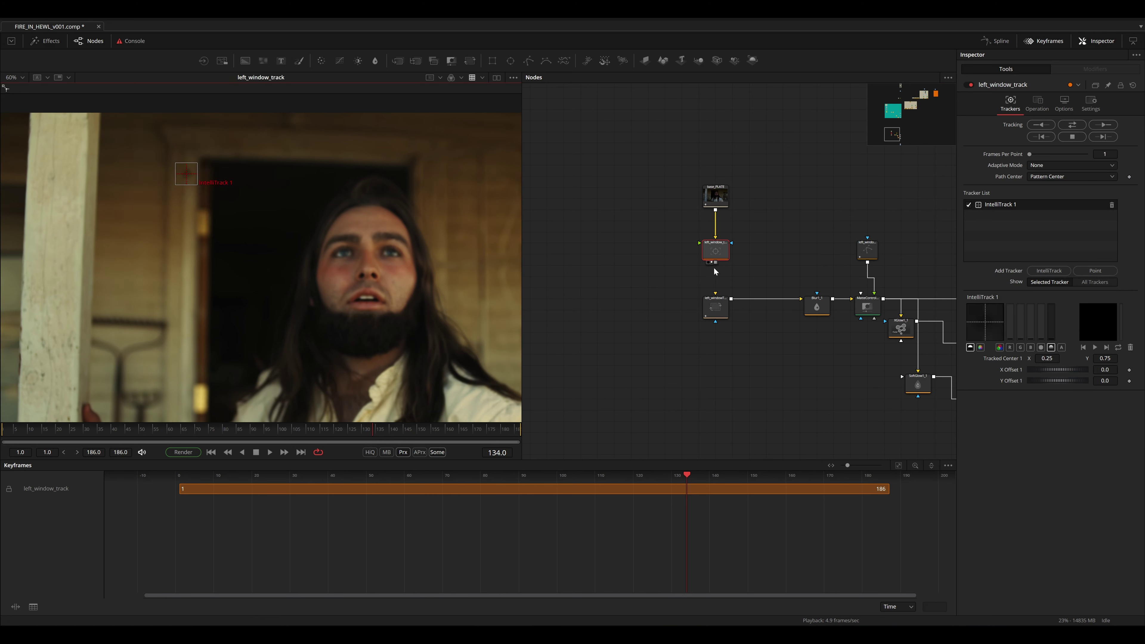
left_click(1072, 128)
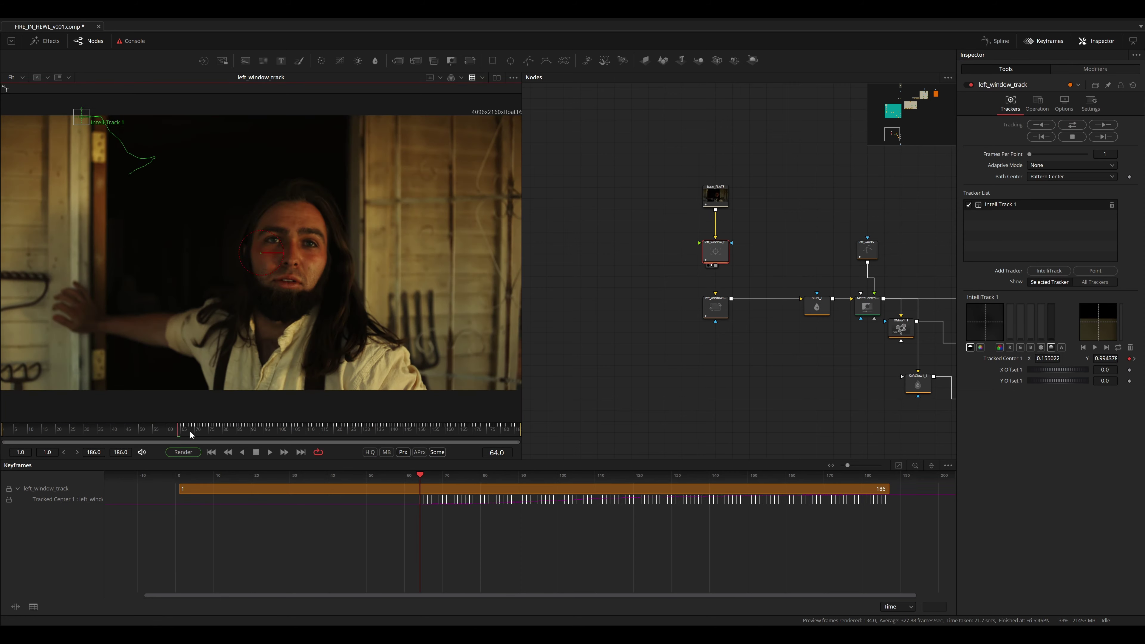
left_click_drag(189, 430, 440, 420)
- Add a Wireless Link beside left_windowTracker and set its input to Crop2 from the explosion group
left_click(704, 291)
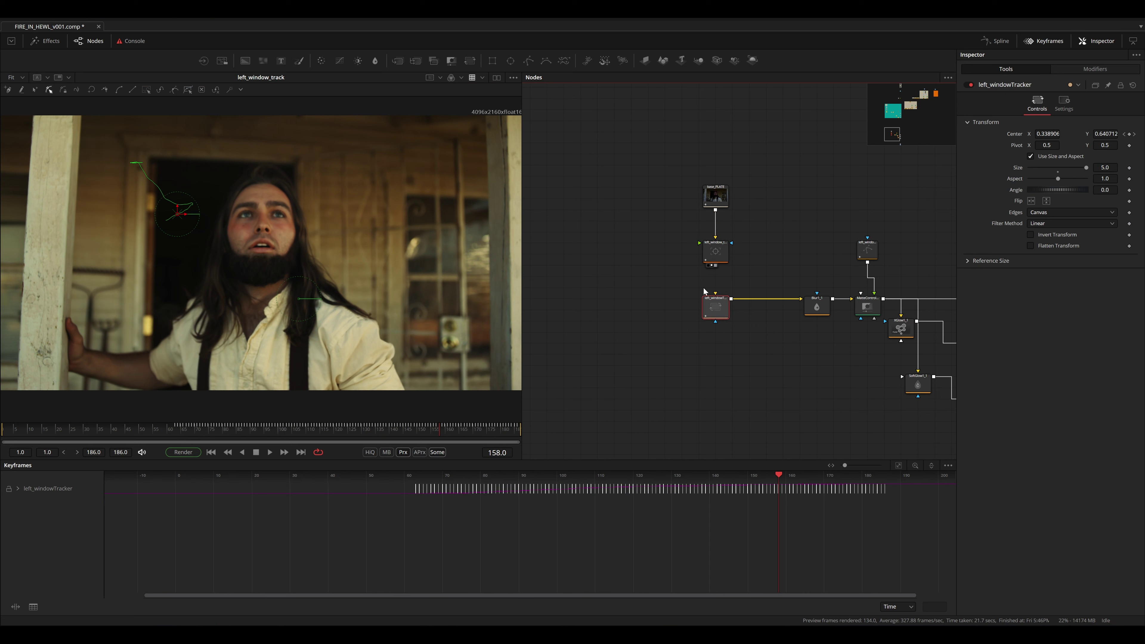
left_click(638, 295)
key("shift+space")
type("wirel")
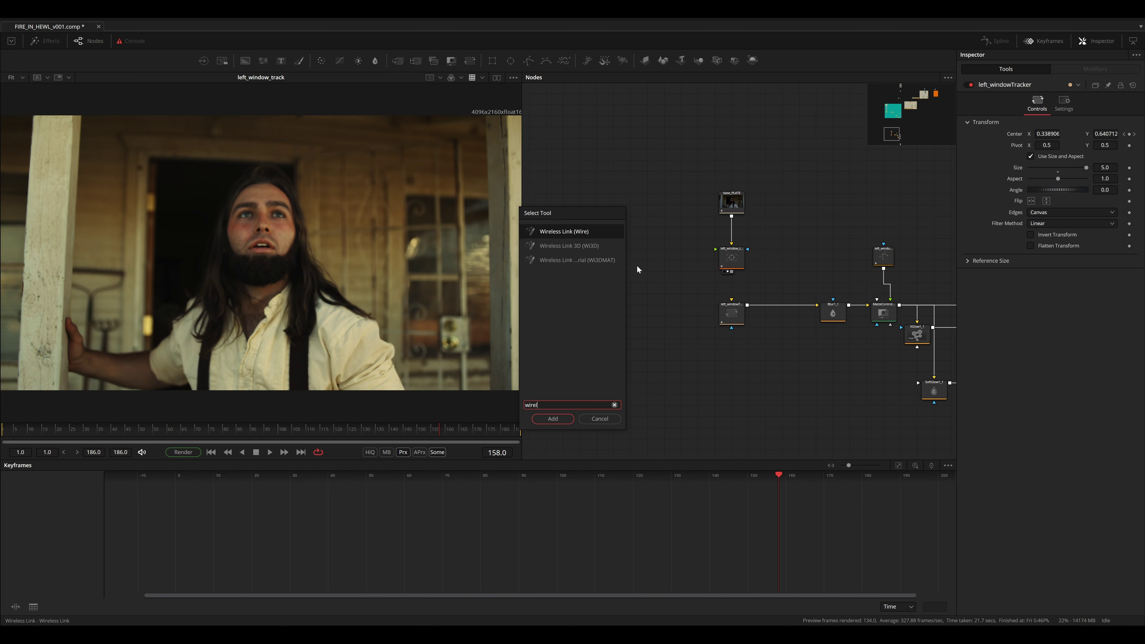
key("Return")
scroll(650, 261, "up", 5)
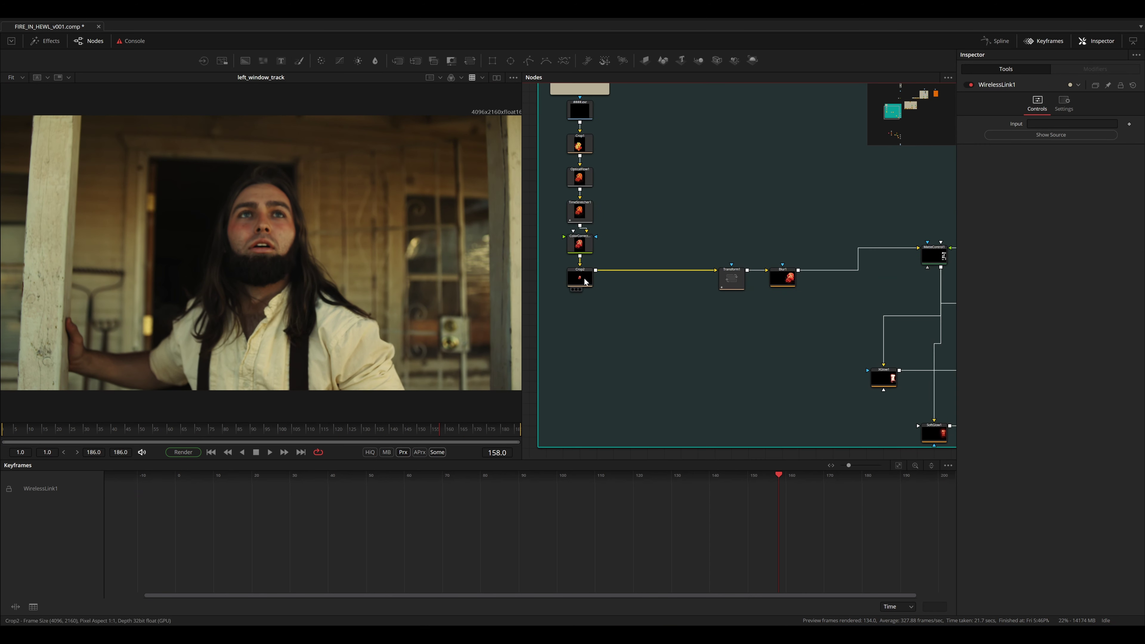
left_click_drag(585, 281, 1054, 124)
scroll(664, 317, "down", 5)
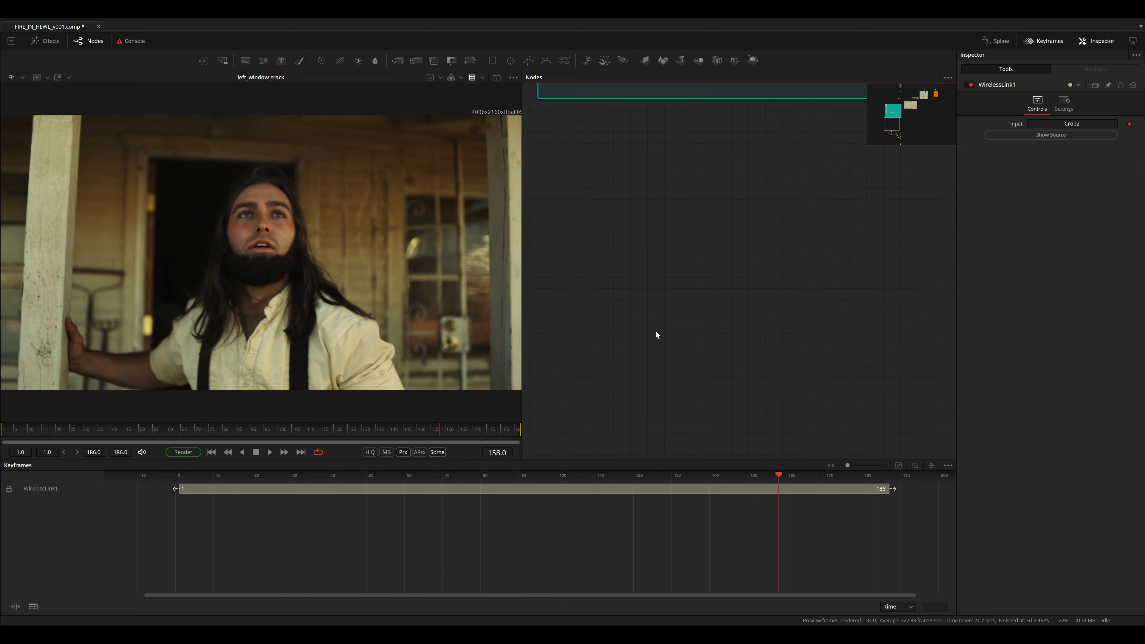
- Rename the new wireless link explosion and connect it to the left_windowTracker input
scroll(656, 332, "down", 3)
key("F2")
type("explosion")
key("Return")
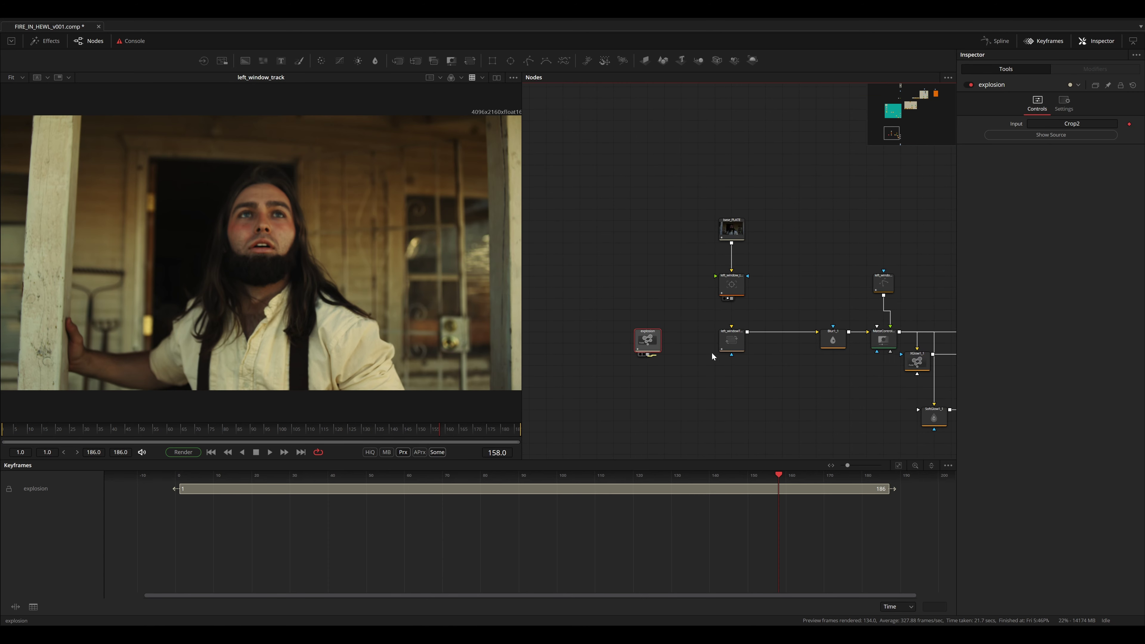
left_click_drag(712, 356, 732, 343)
- Rename the left_window_track path modifier leftwindow
left_click(731, 284)
left_click(1094, 68)
right_click(994, 86)
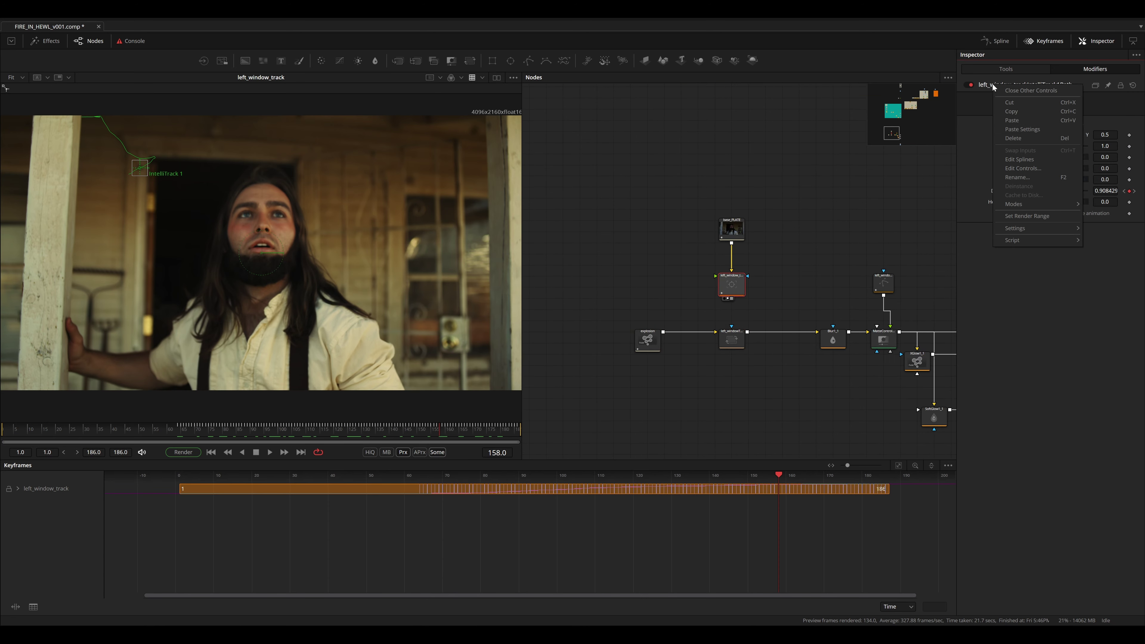
left_click(1022, 177)
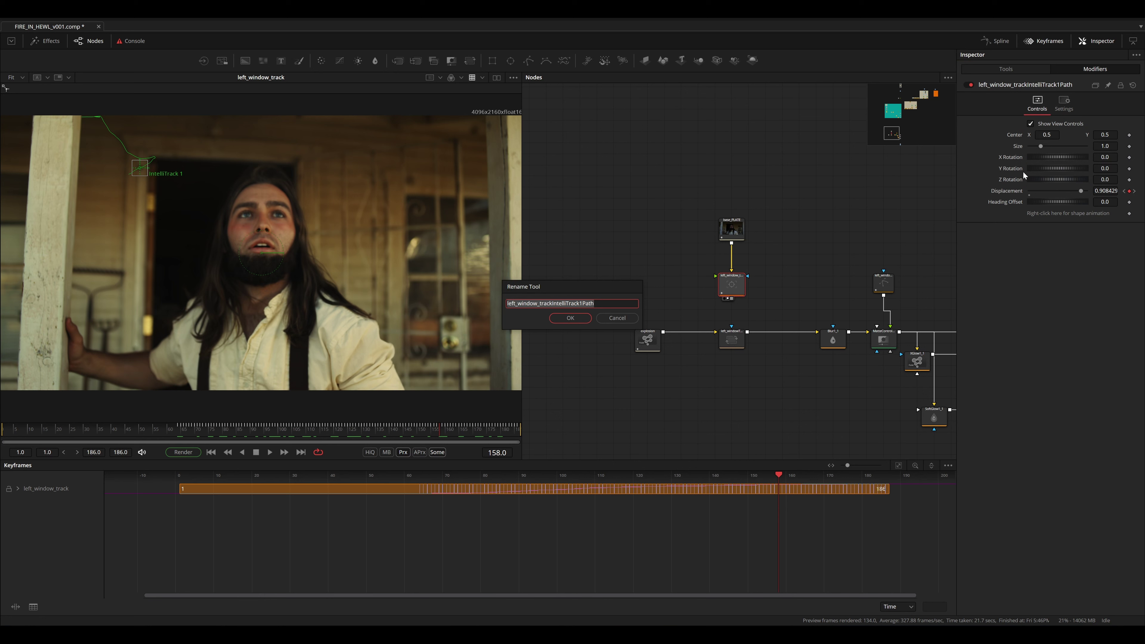
type("leftwindowPath")
key("Return")
- Connect the Center of the left_windowTracker transform to the leftwindow path
left_click(731, 339)
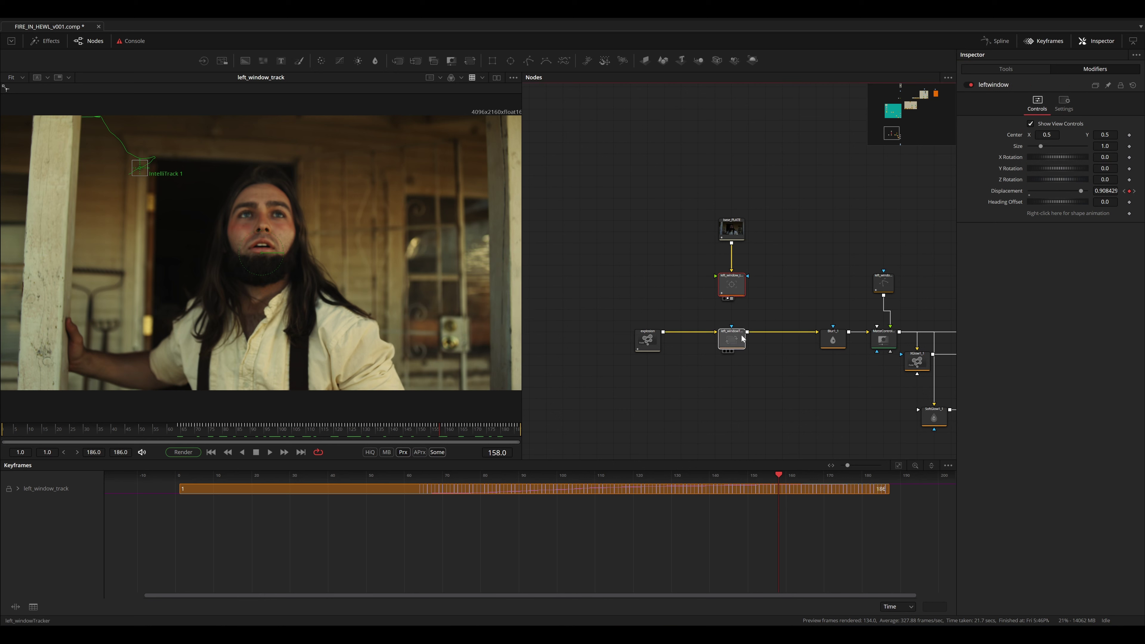
right_click(1022, 134)
mouse_move(1044, 182)
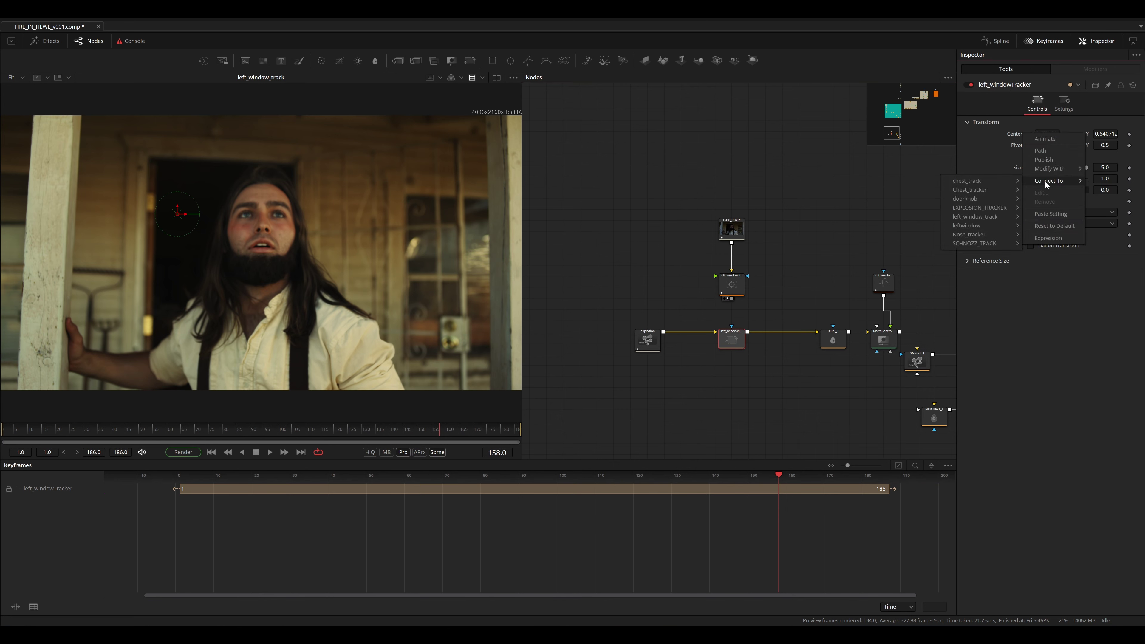
mouse_move(997, 225)
left_click(1044, 225)
- Offset the leftwindow path's Center to X 0.462, Y 0.263, checking the reflection's placement on the Merge3_1 result
left_click(889, 335)
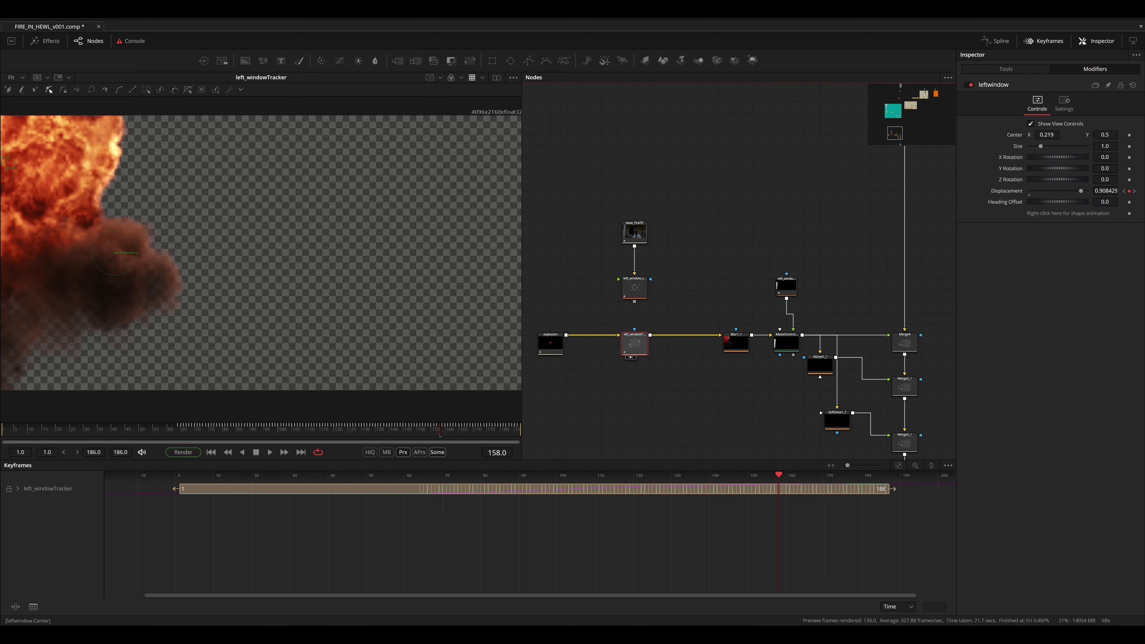
left_click_drag(1046, 135, 1022, 135)
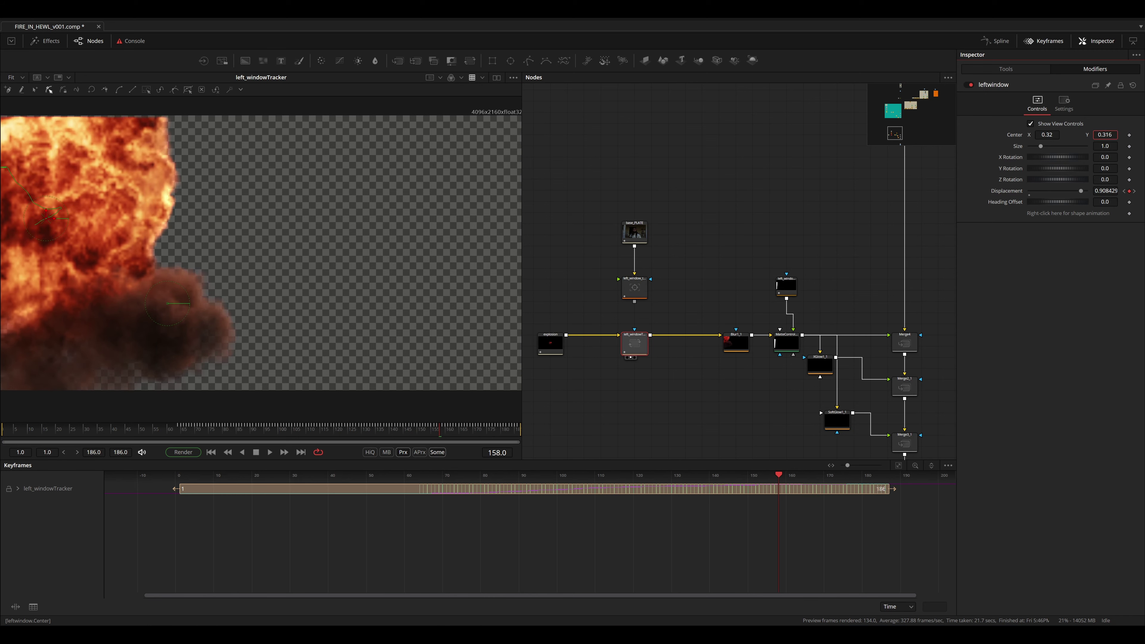
left_click(904, 345)
left_click(904, 387)
key("2")
scroll(904, 387, "down", 1)
left_click(905, 423)
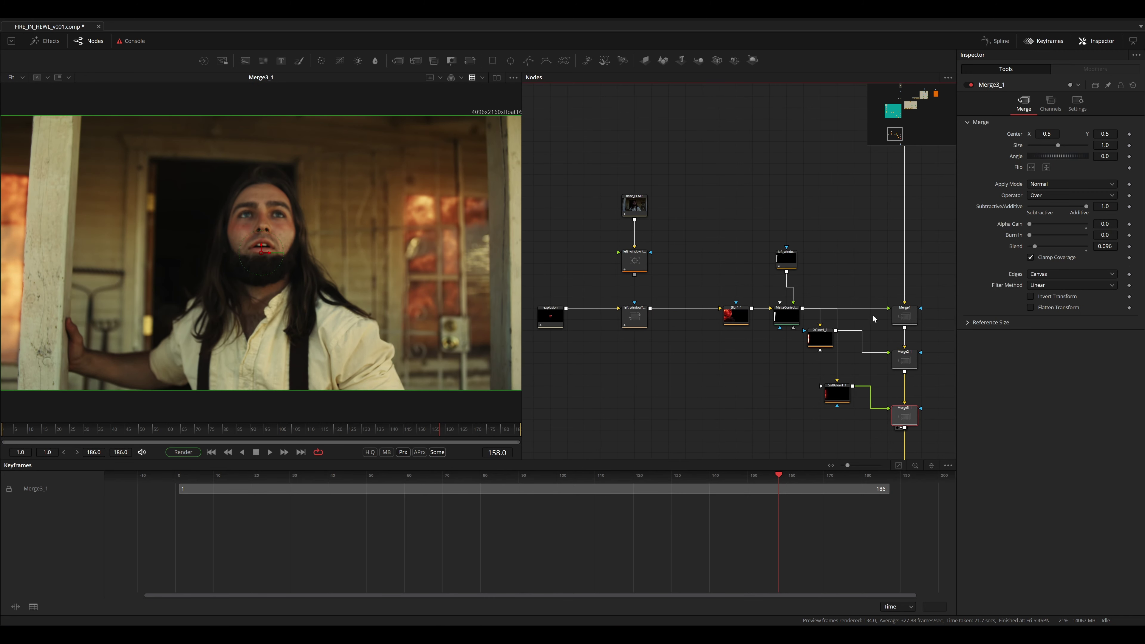
left_click_drag(440, 429, 381, 431)
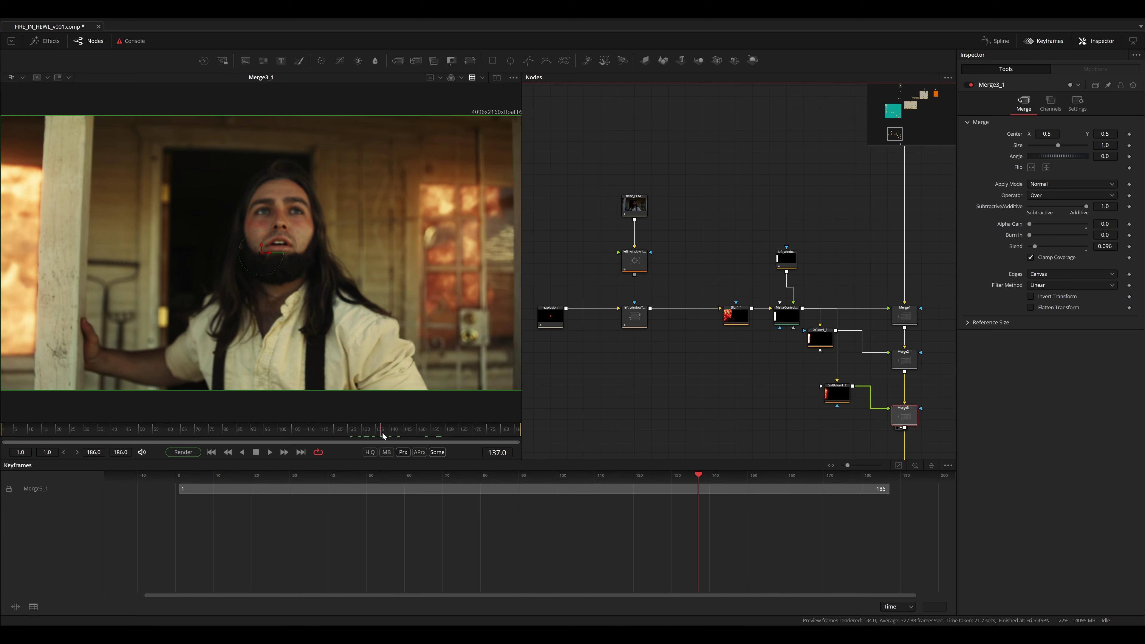
left_click(634, 315)
left_click(1089, 71)
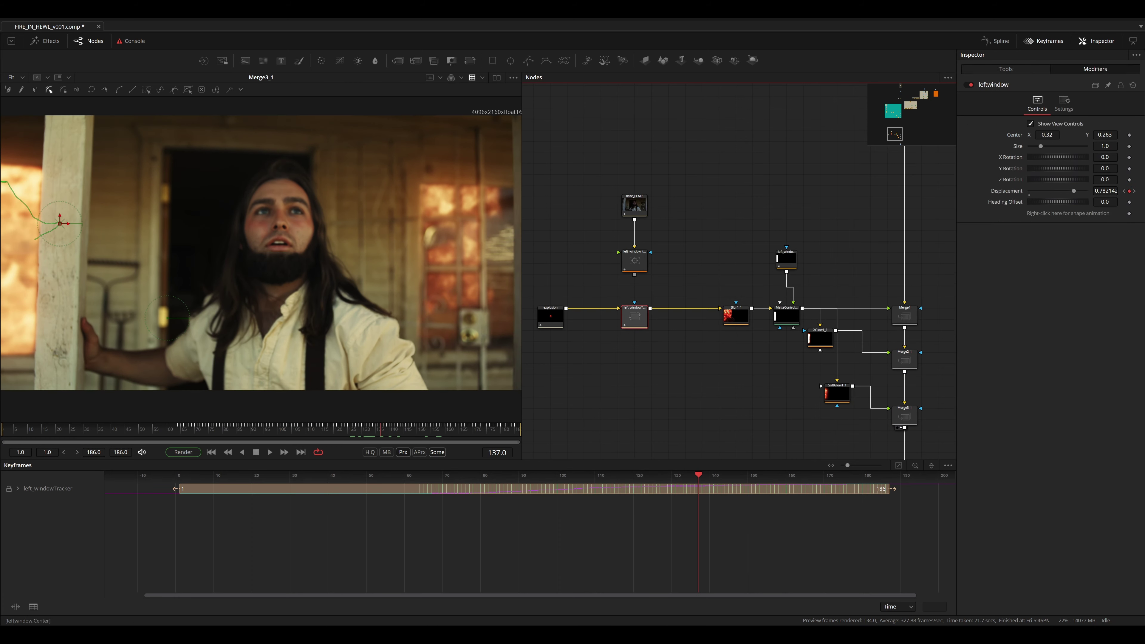
mouse_move(1046, 135)
left_mouse_down()
mouse_move(1087, 135)
mouse_move(1028, 135)
left_mouse_up()
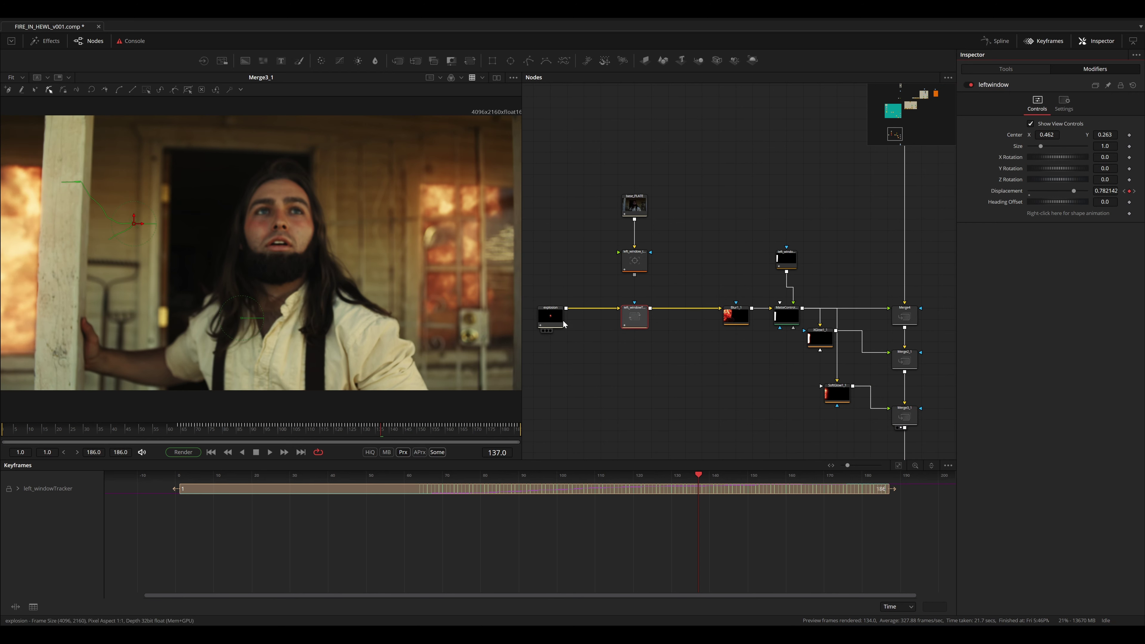
- Insert a Transform between explosion and left_windowTracker and flip the explosion horizontally
left_click(550, 317)
key("1")
left_click_drag(629, 334, 668, 337)
type("xf")
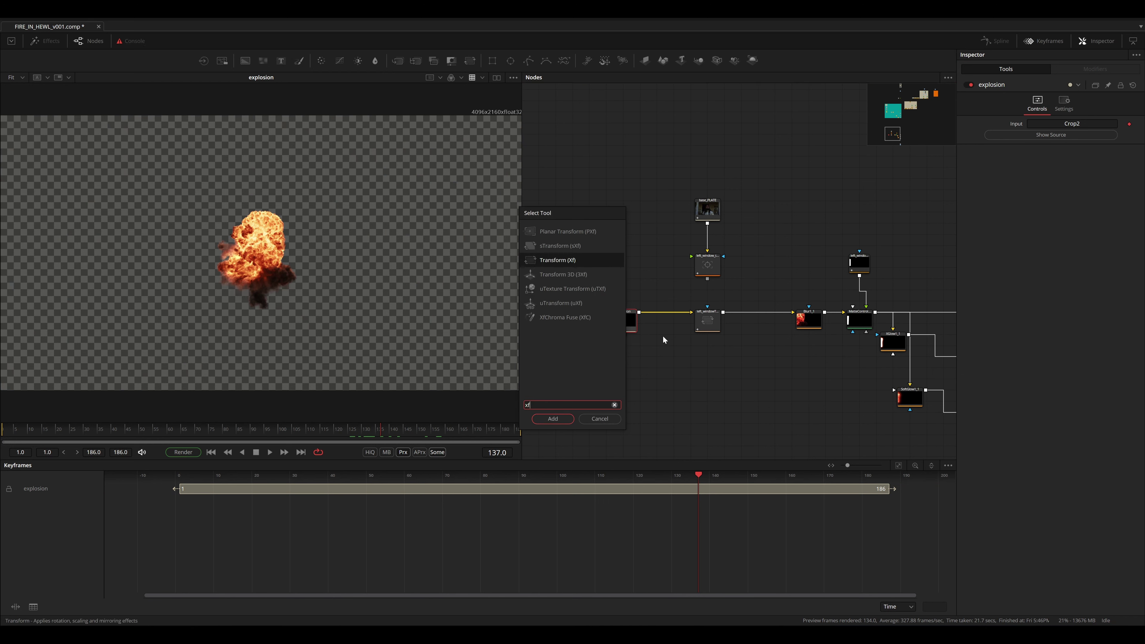
key("Return")
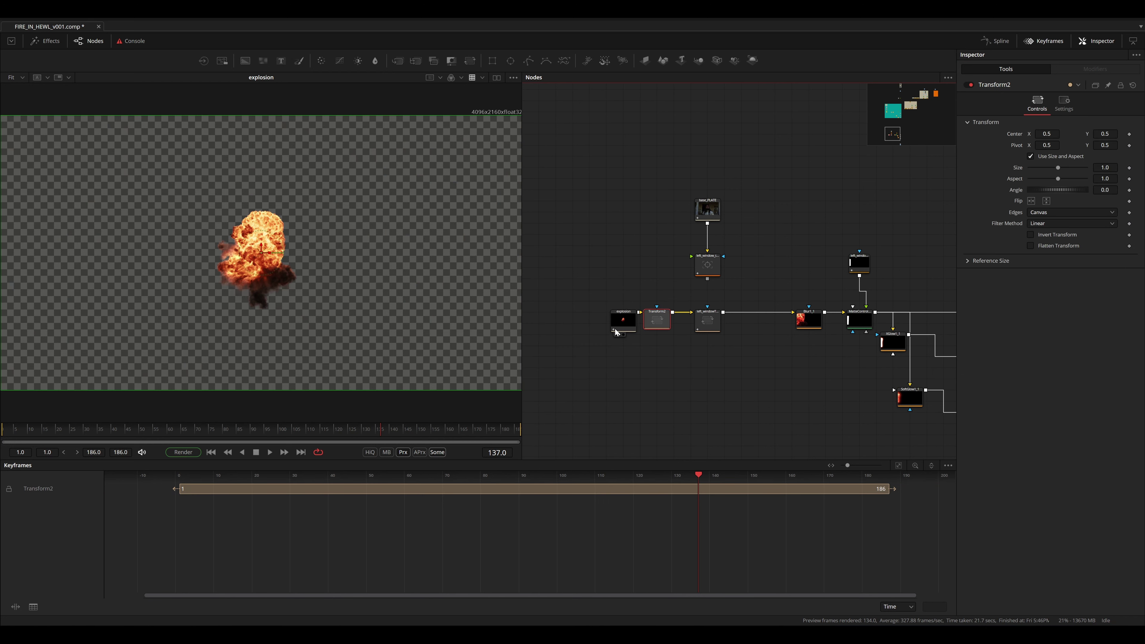
left_click(1032, 201)
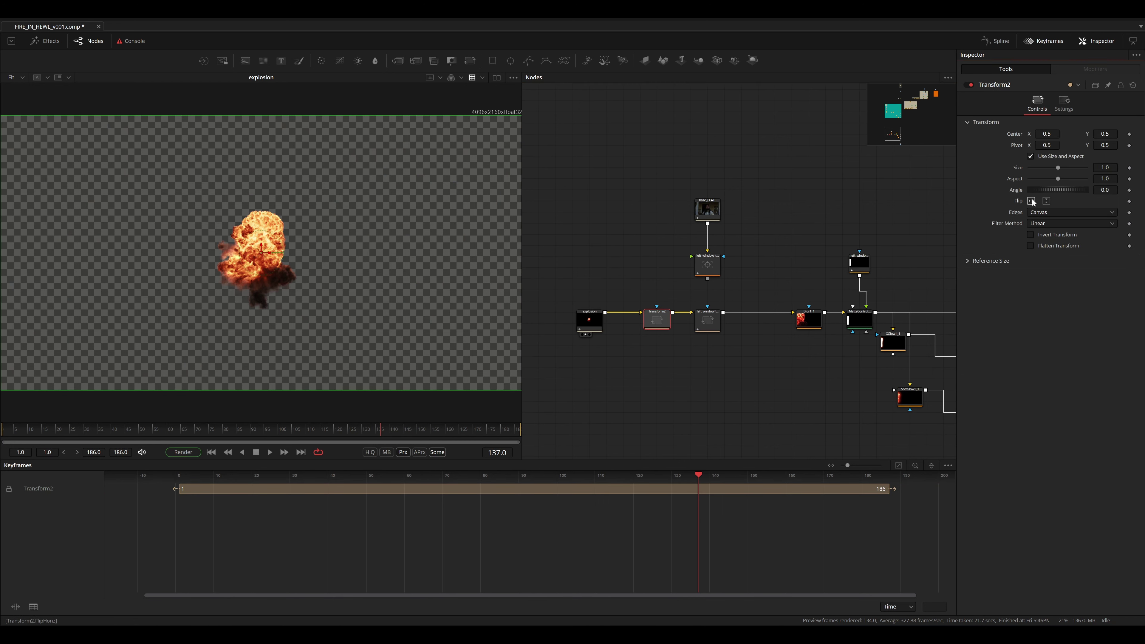
- Set the leftwindow path's Center X to 0.424 while viewing Merge3_1 and play the shot to check the reflection
key("1")
left_click_drag(378, 434, 429, 431)
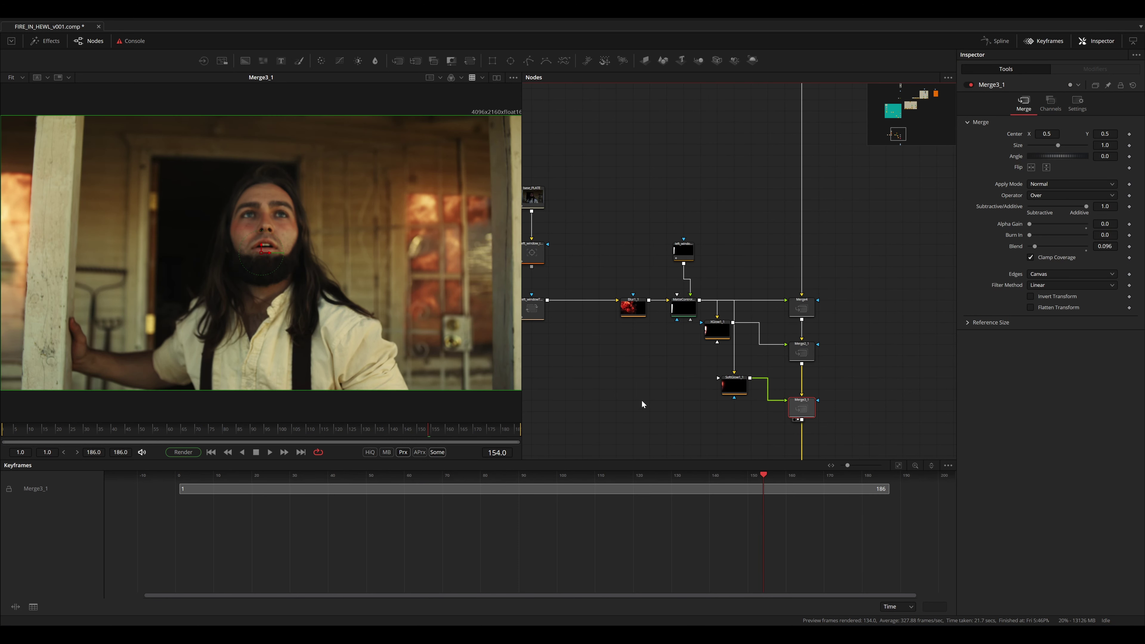
left_click(535, 310)
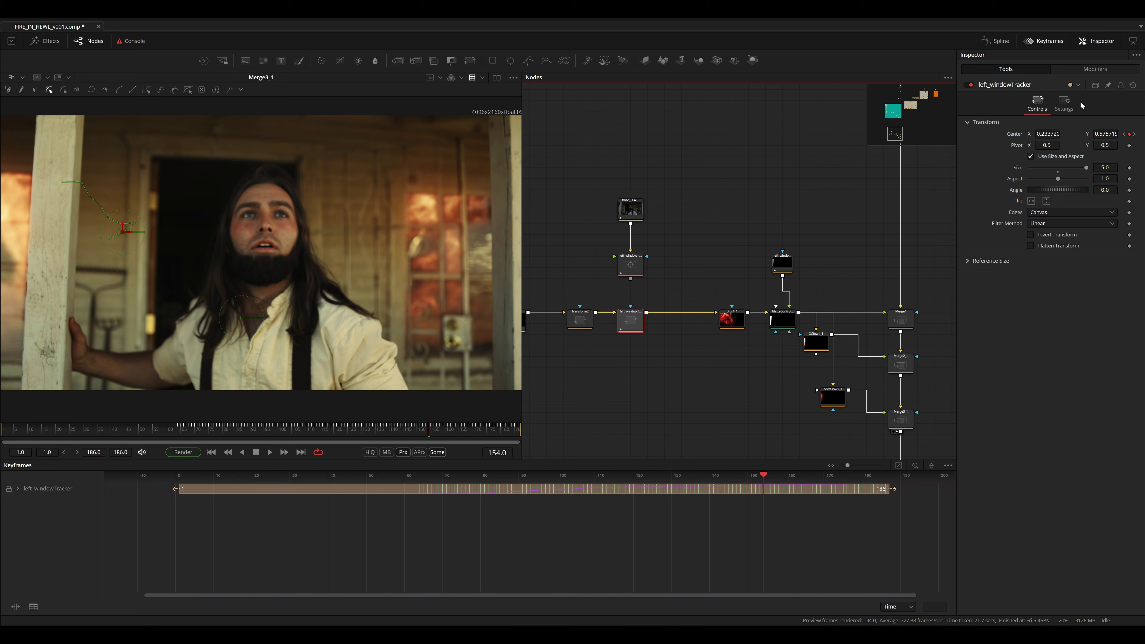
left_click(1084, 68)
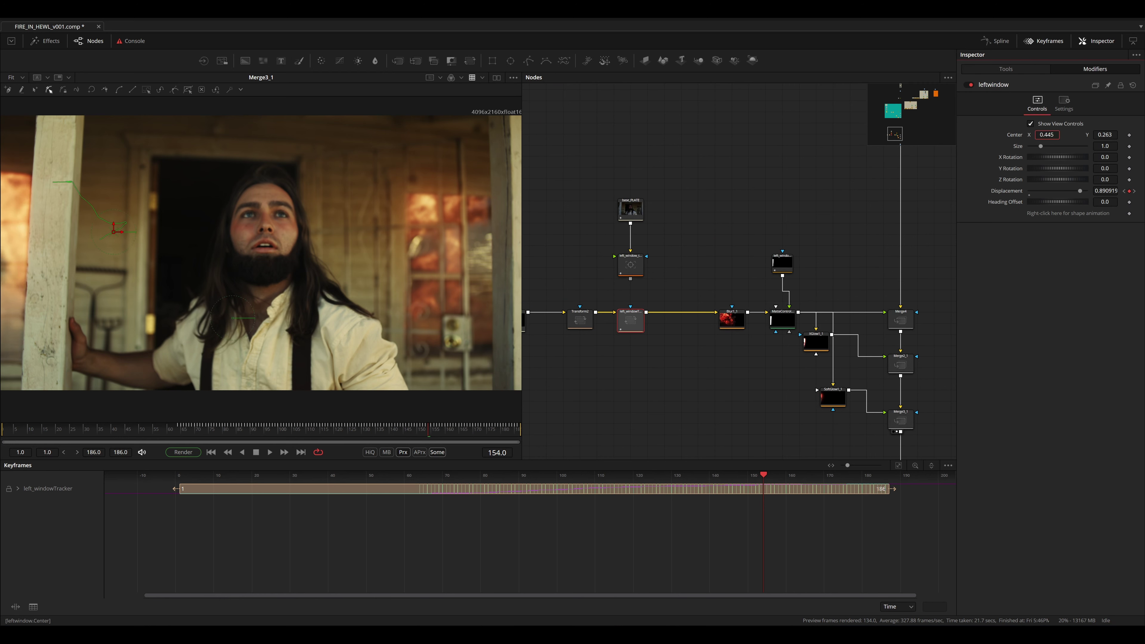
key("space")
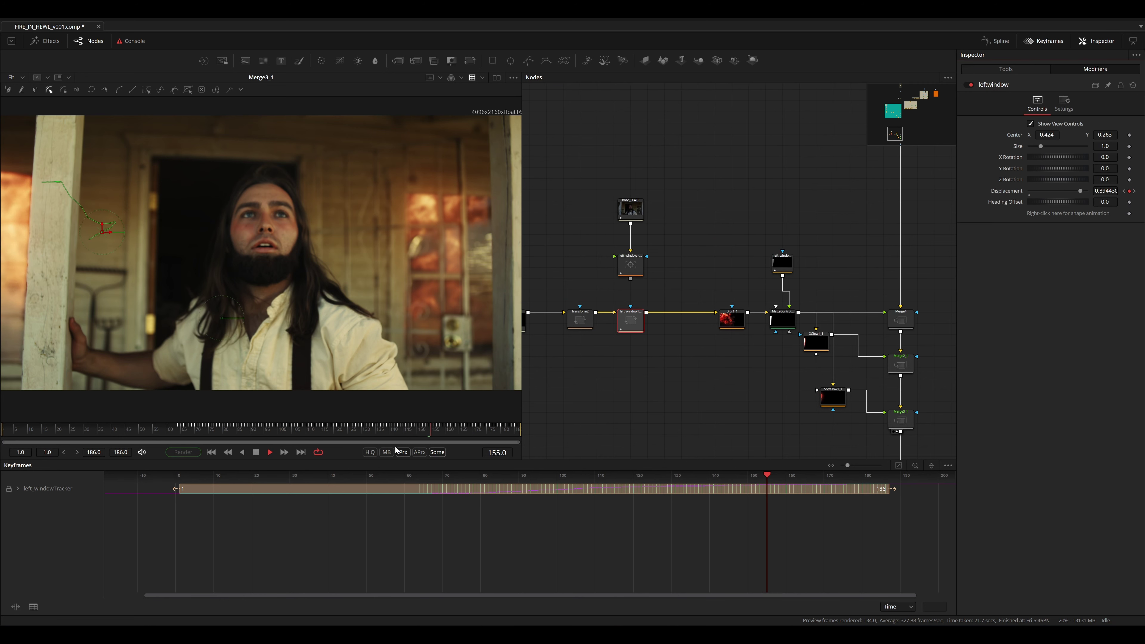
key("space")
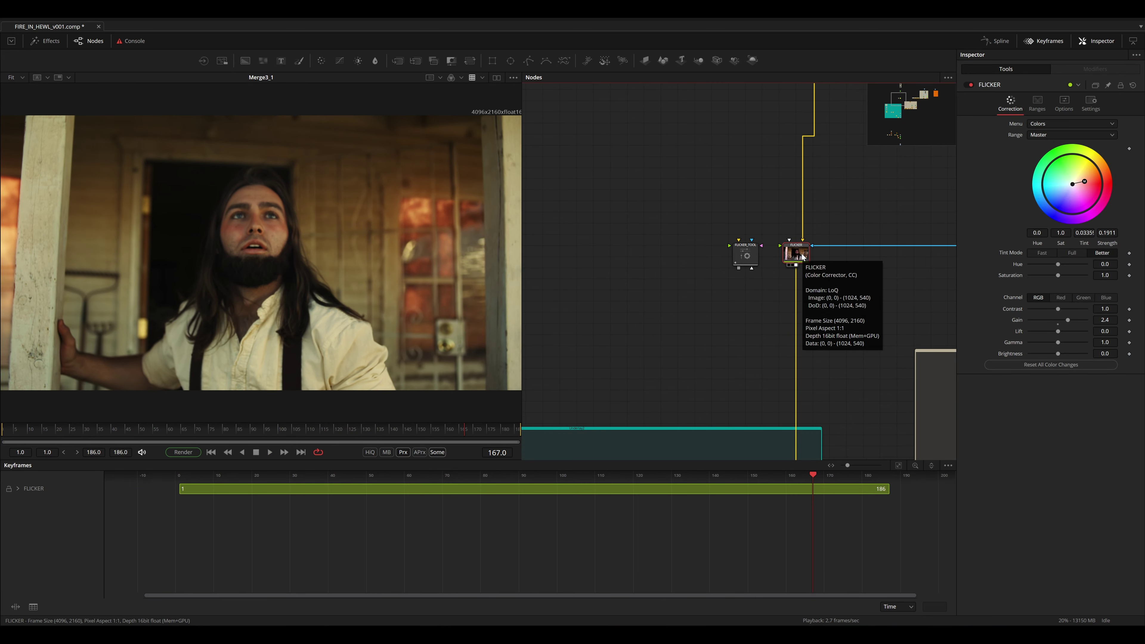
- Insert Film Grain between ColorSpaceTransform1_1 and the final saver, with Monochrome off, Master Size 0.34 and Master Strength 0.0068
scroll(796, 256, "down", 10)
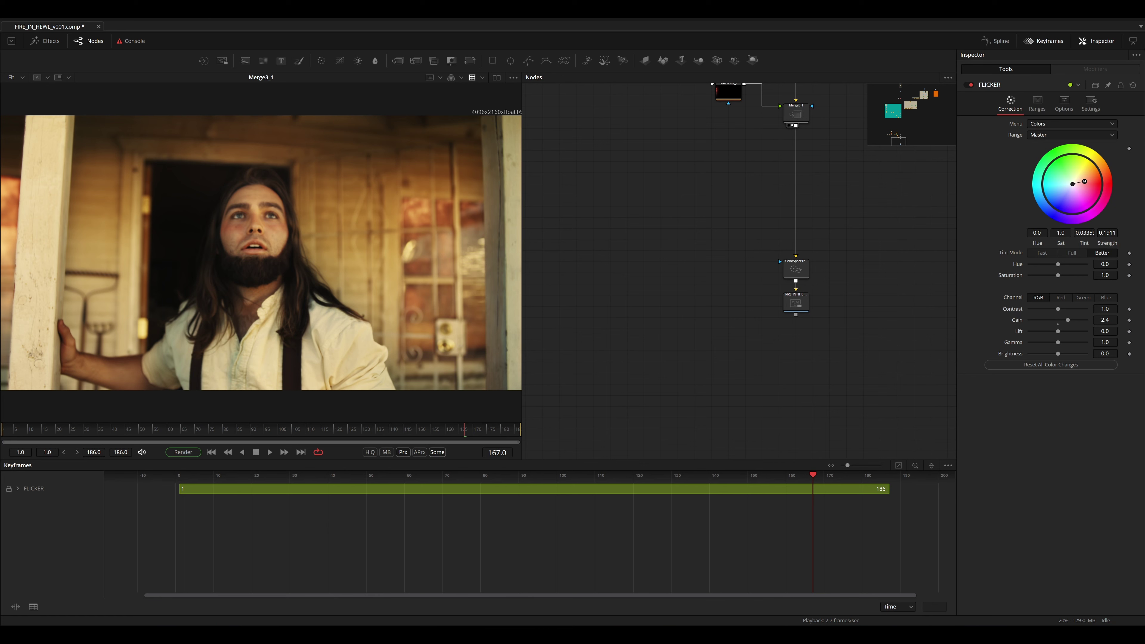
left_click_drag(795, 303, 795, 403)
left_click(804, 275)
key("shift+space")
type("xf")
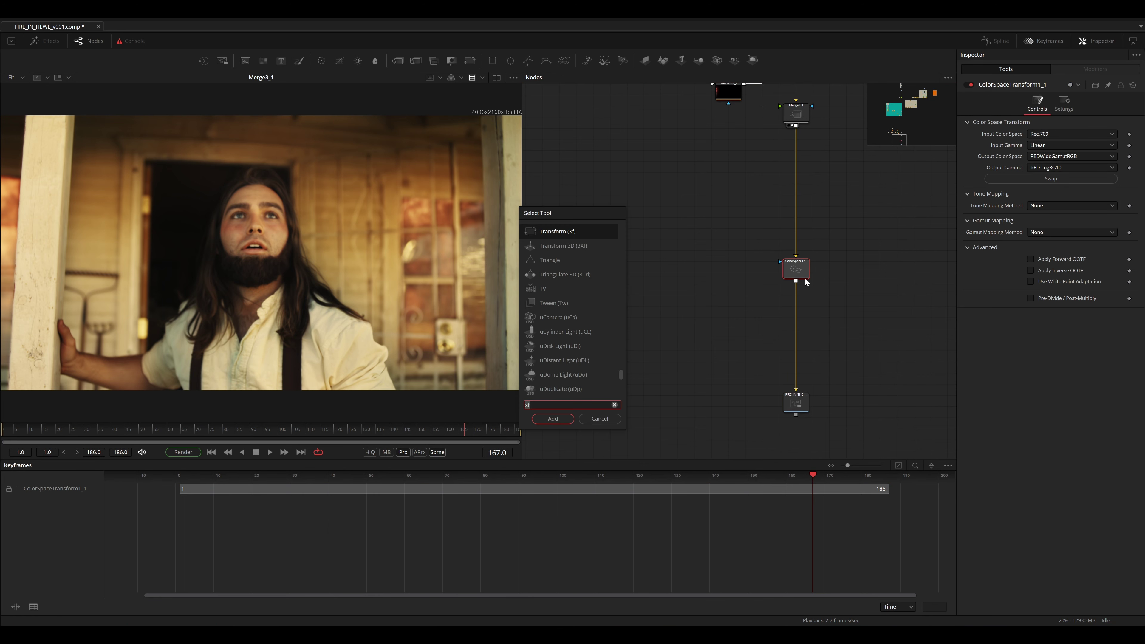
type("film grain")
key("Return")
left_click_drag(806, 294, 805, 308)
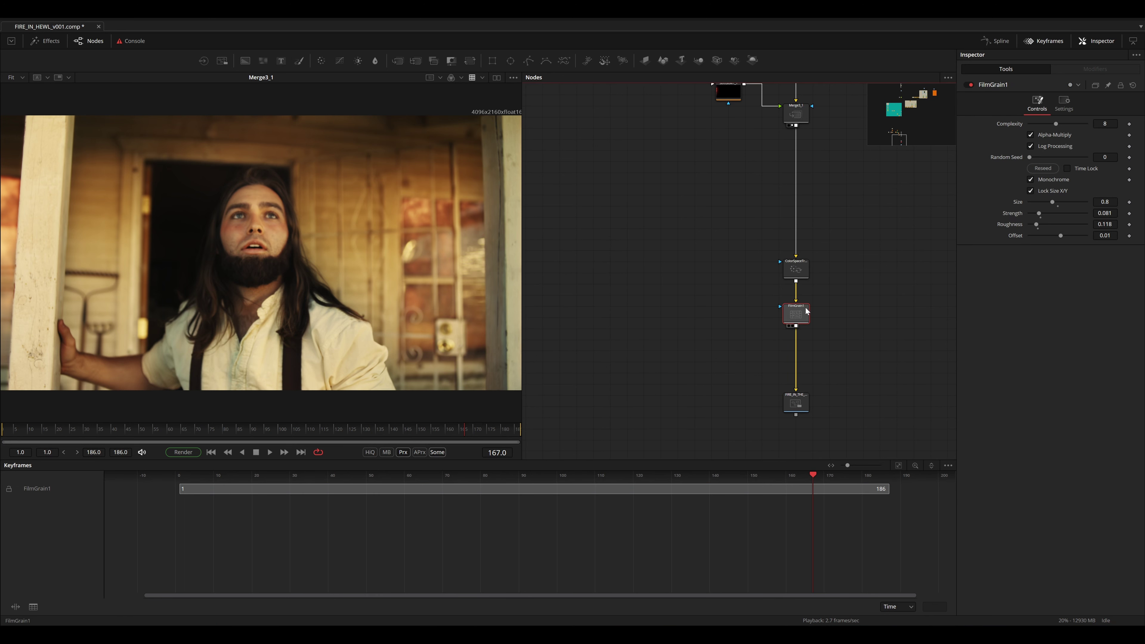
key("1")
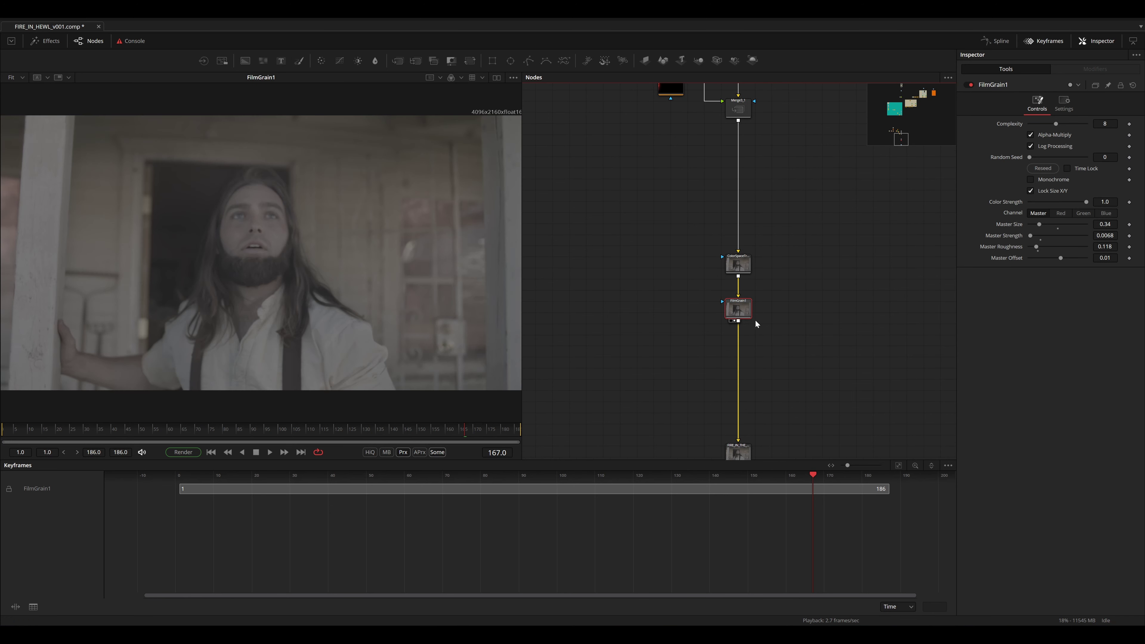
- Branch a FileLUT node off FilmGrain1 and load the shot's LUT file into it
left_click_drag(778, 326, 771, 322)
left_click_drag(771, 322, 721, 283)
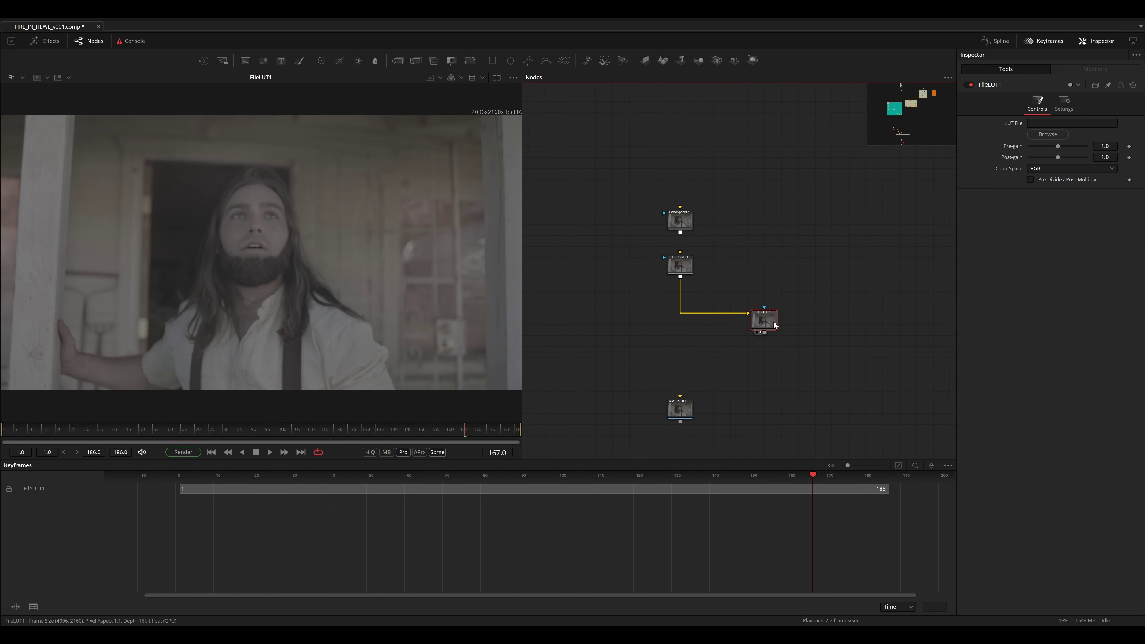
left_click(1050, 137)
double_click(482, 227)
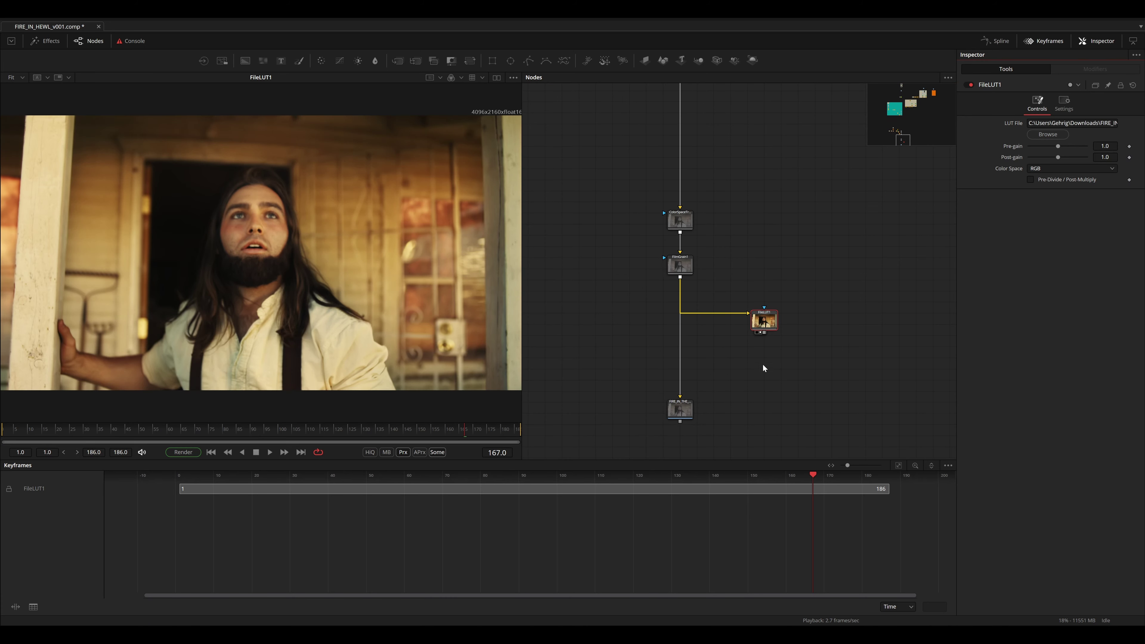
- Add a Saver after FileLUT1 that writes PREVIEW_.mov as a QuickTime movie with H.264 compression, and save the composition
key("shift+space")
type("saver")
key("Return")
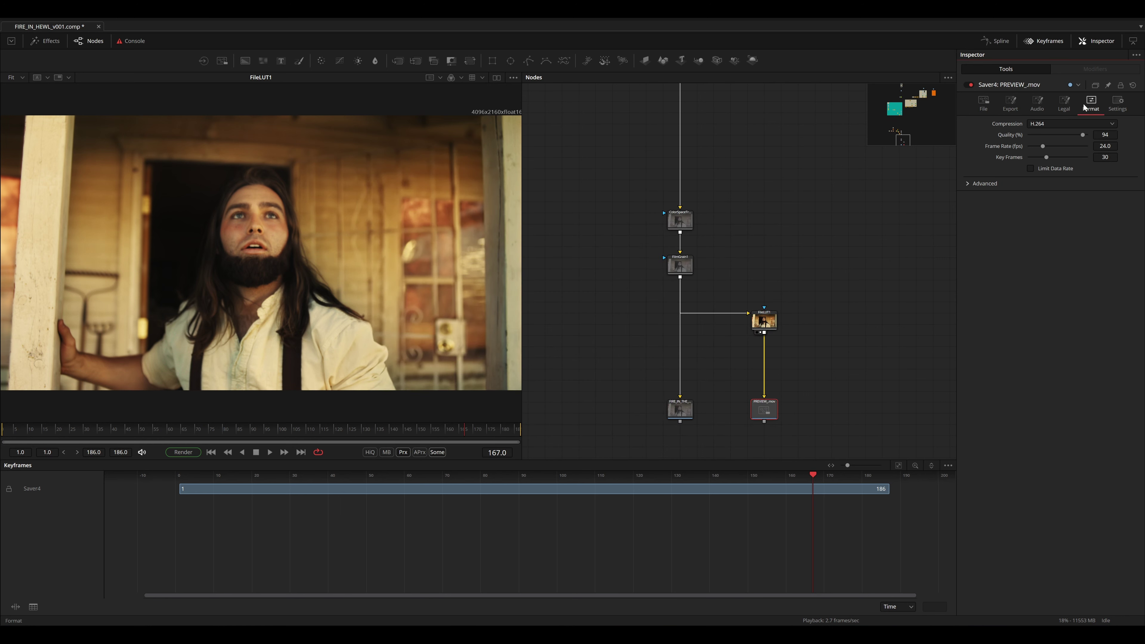
left_click(1051, 124)
left_click(1051, 125)
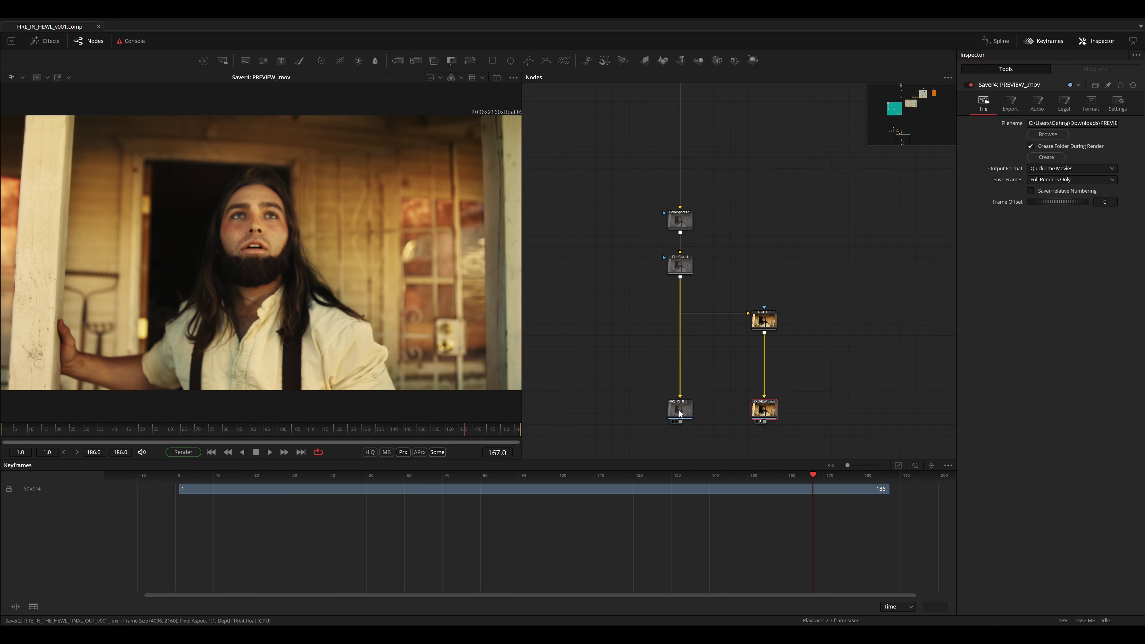
- Compare the images feeding the final EXR saver and the PREVIEW_.mov saver
left_click(685, 410)
key("1")
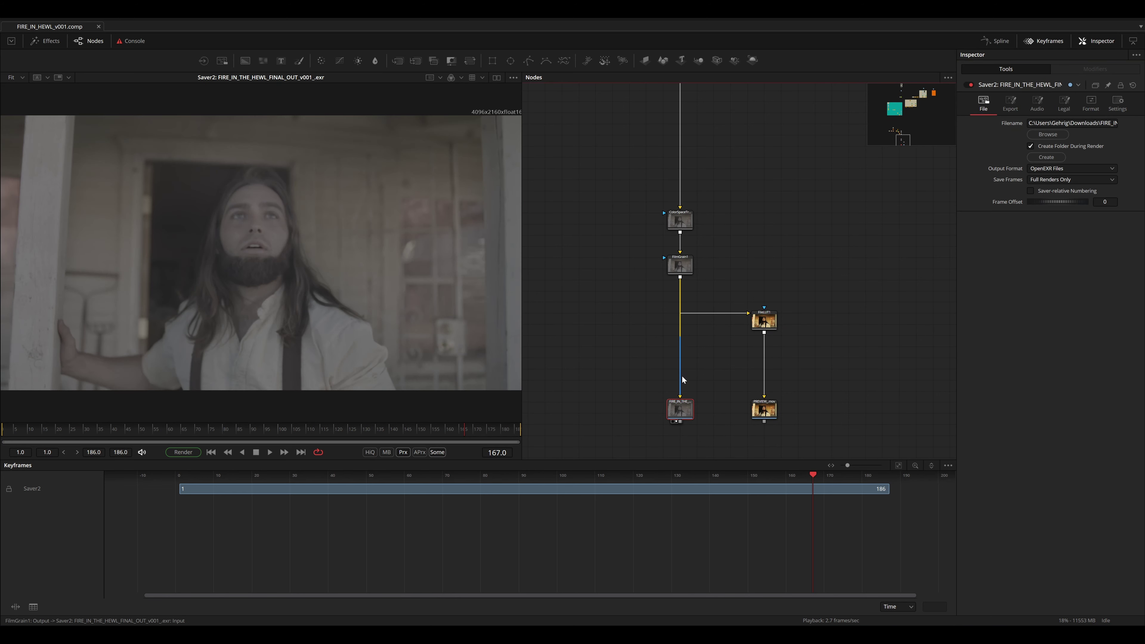
left_click(774, 410)
key("1")
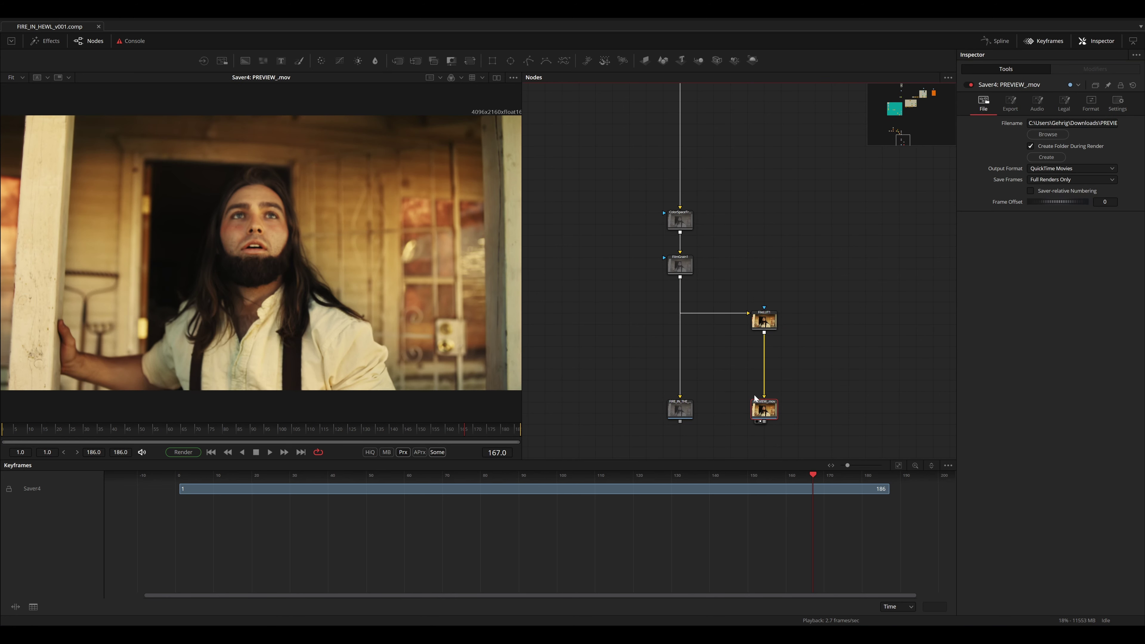